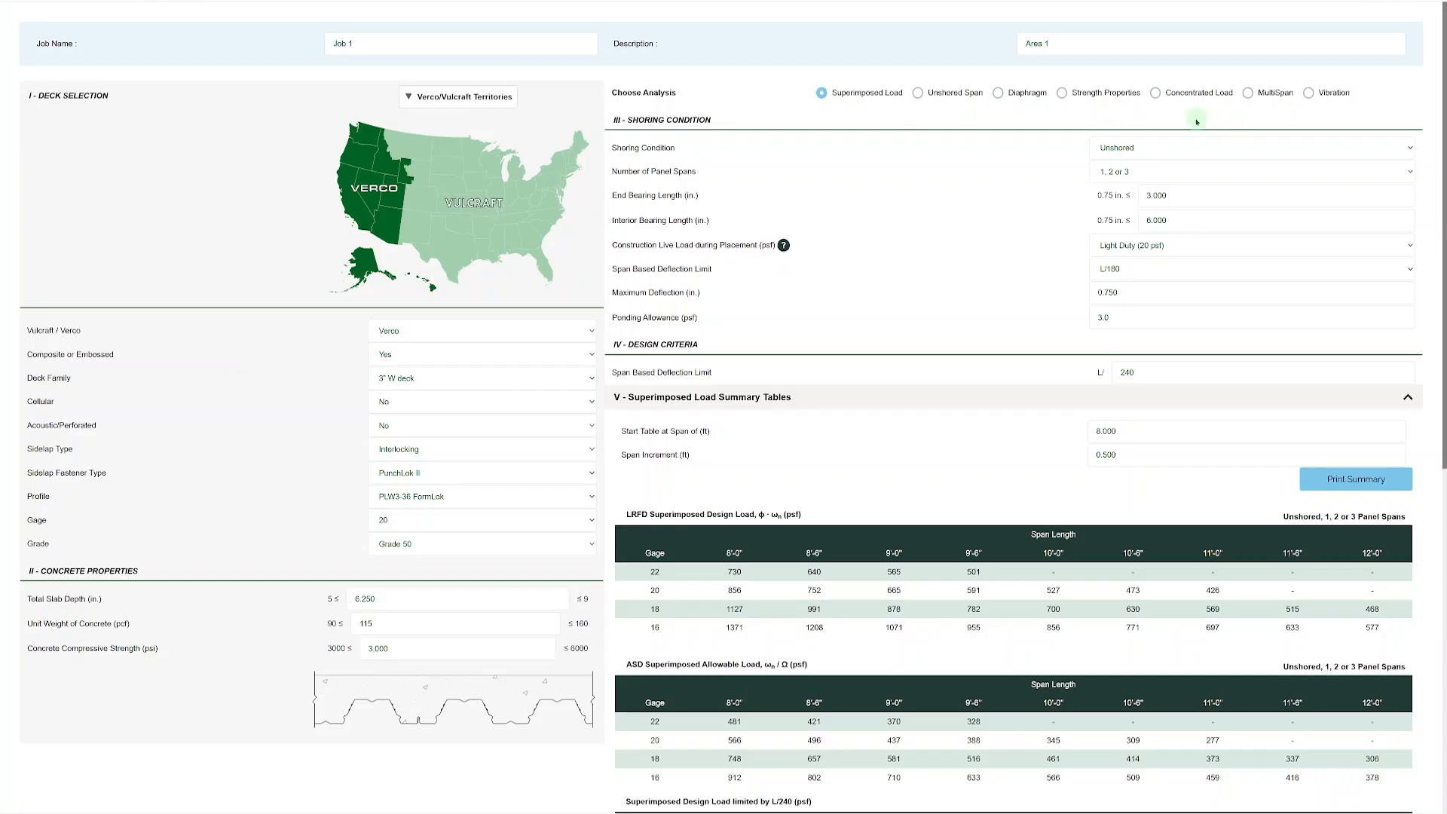
Switch the analysis to Concentrated Load and review its design criteria, loading inputs and variable position concentrated load results.
{"action": "left_click", "coordinate": [1157, 93]}
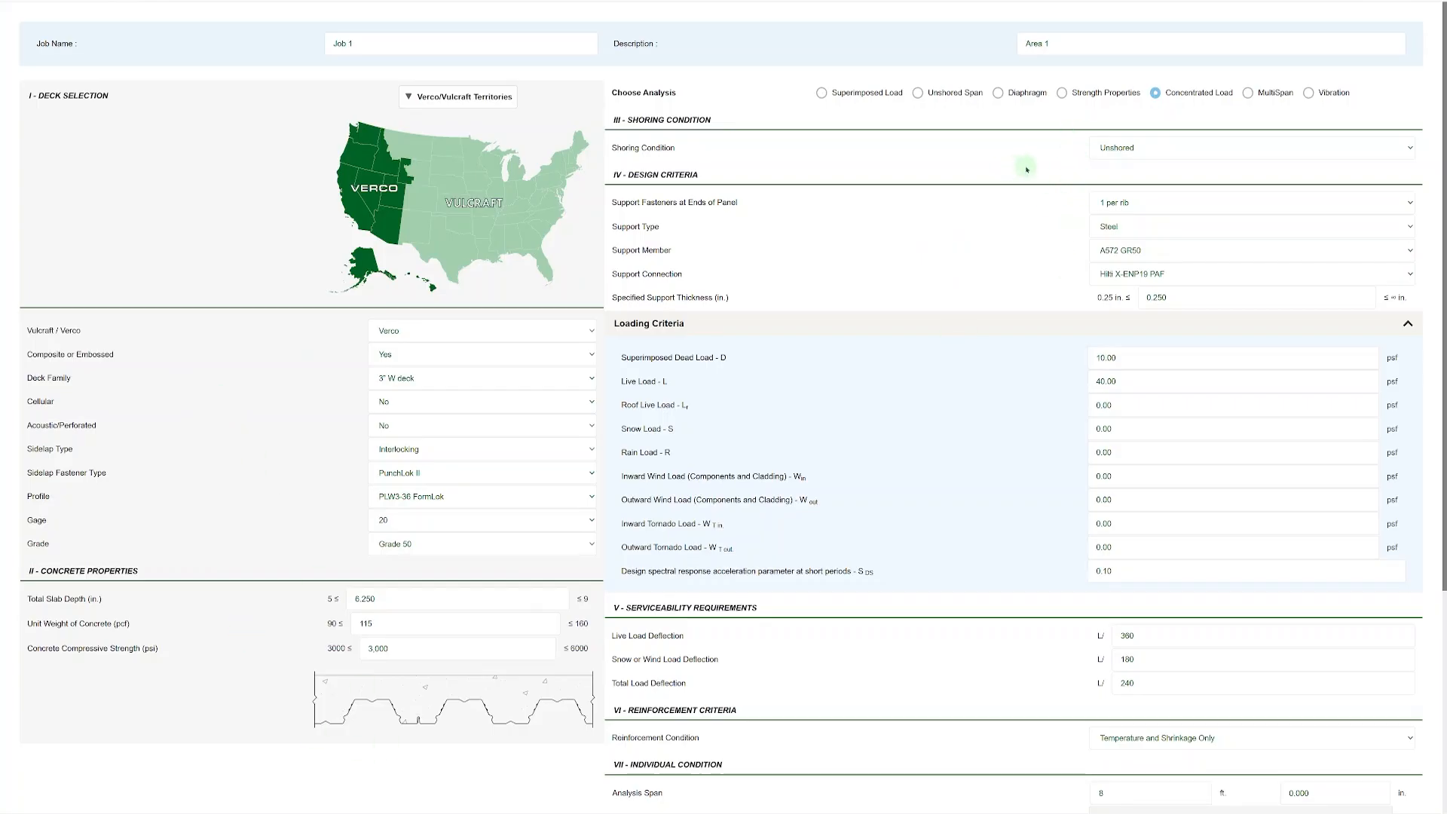
{"action": "scroll", "coordinate": [1019, 240], "scroll_direction": "down", "scroll_amount": 3}
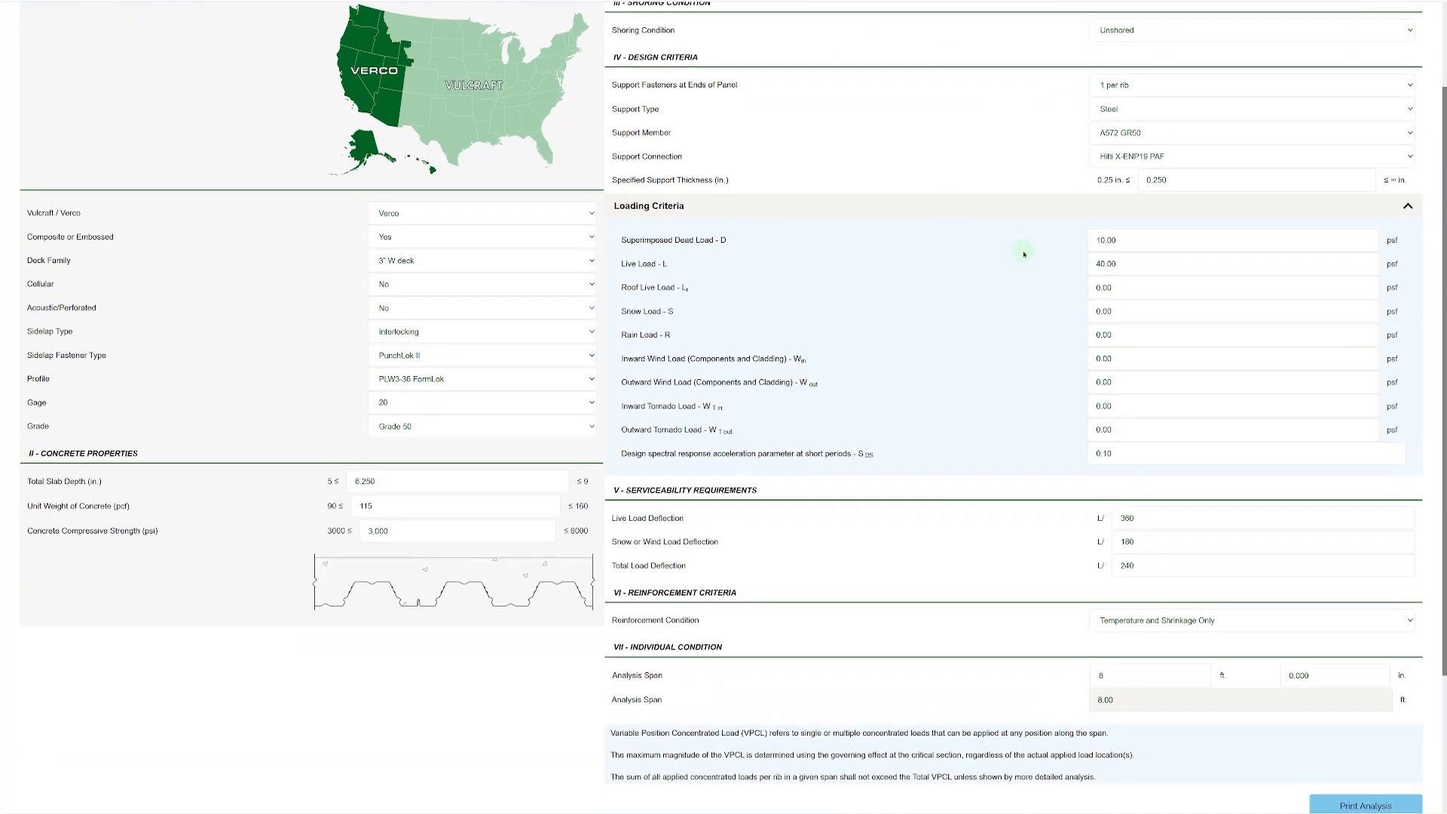
{"action": "scroll", "coordinate": [1024, 254], "scroll_direction": "down", "scroll_amount": 2}
{"action": "scroll", "coordinate": [1025, 255], "scroll_direction": "down", "scroll_amount": 3}
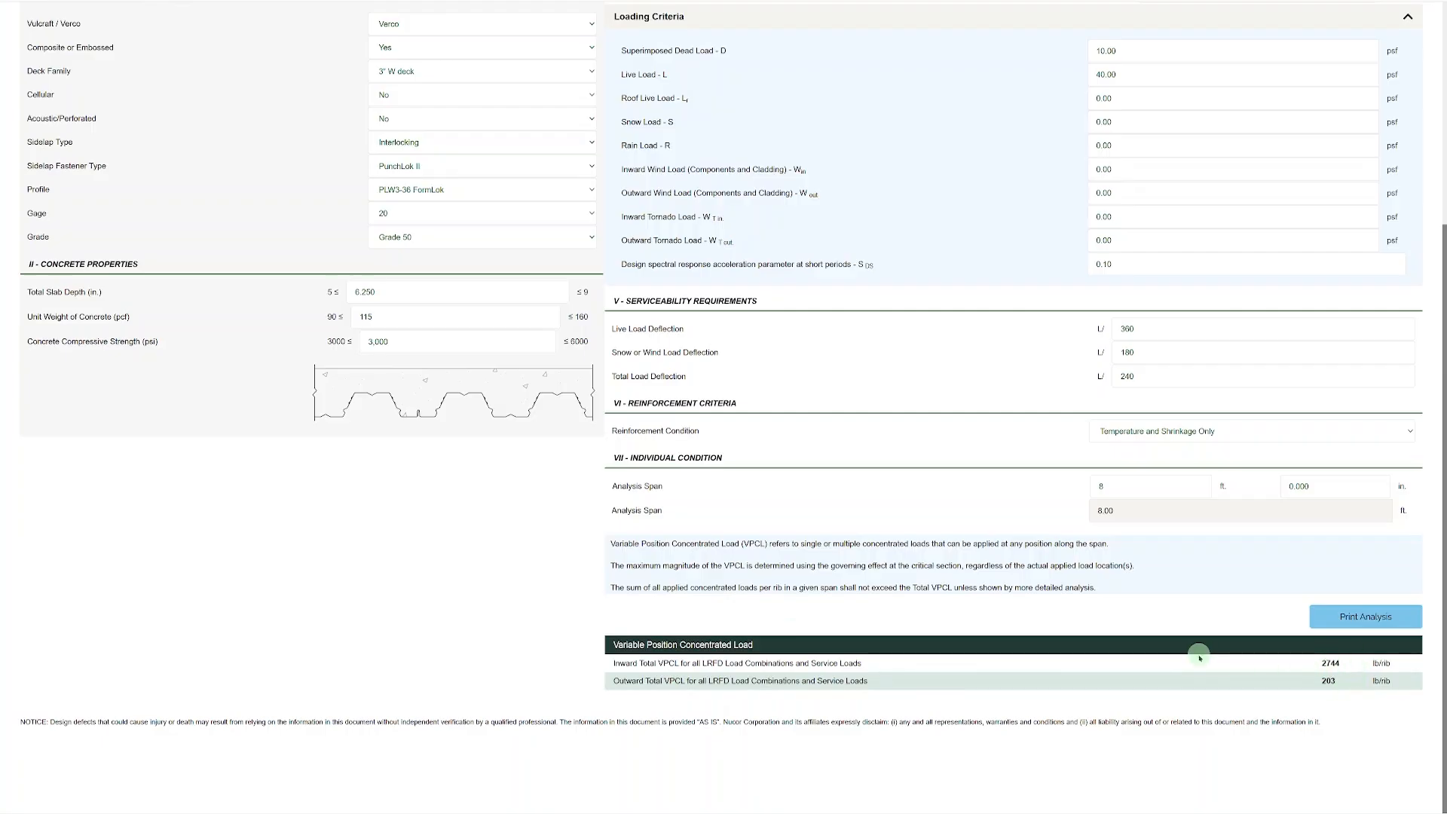
{"action": "scroll", "coordinate": [1199, 656], "scroll_direction": "up", "scroll_amount": 4}
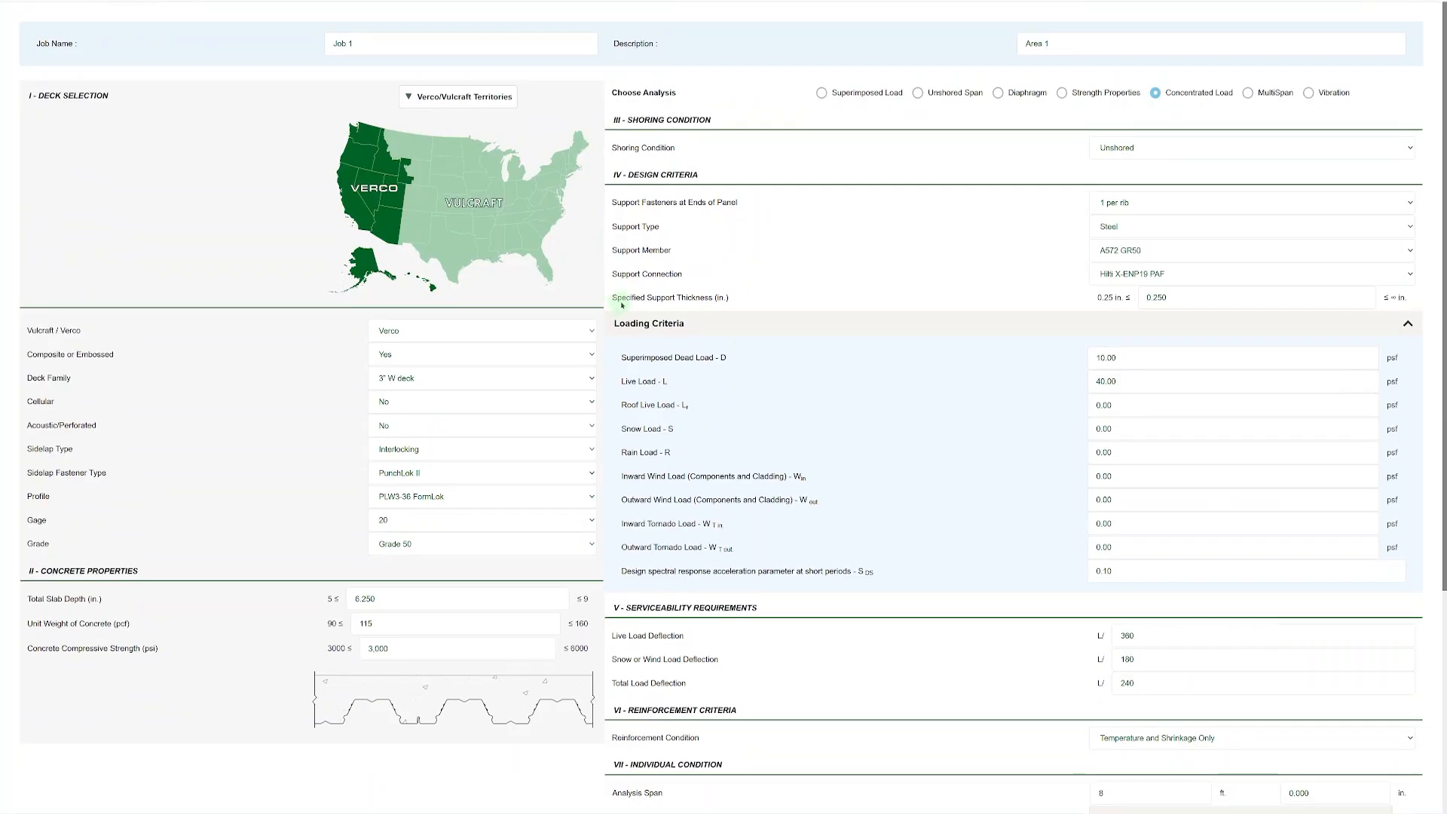
{"action": "scroll", "coordinate": [980, 347], "scroll_direction": "down", "scroll_amount": 4}
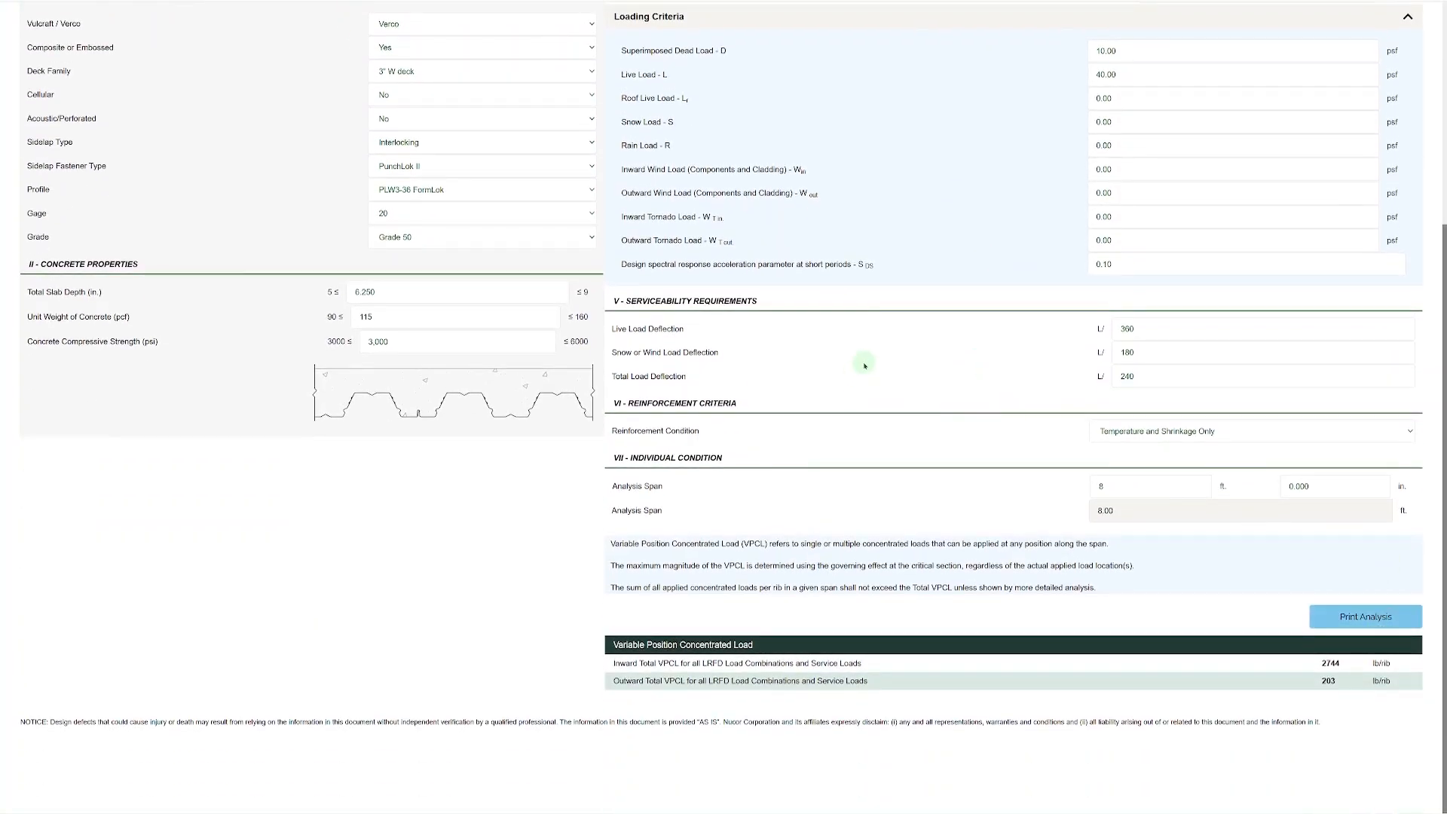
{"action": "scroll", "coordinate": [872, 364], "scroll_direction": "up", "scroll_amount": 2}
{"action": "scroll", "coordinate": [872, 365], "scroll_direction": "up", "scroll_amount": 2}
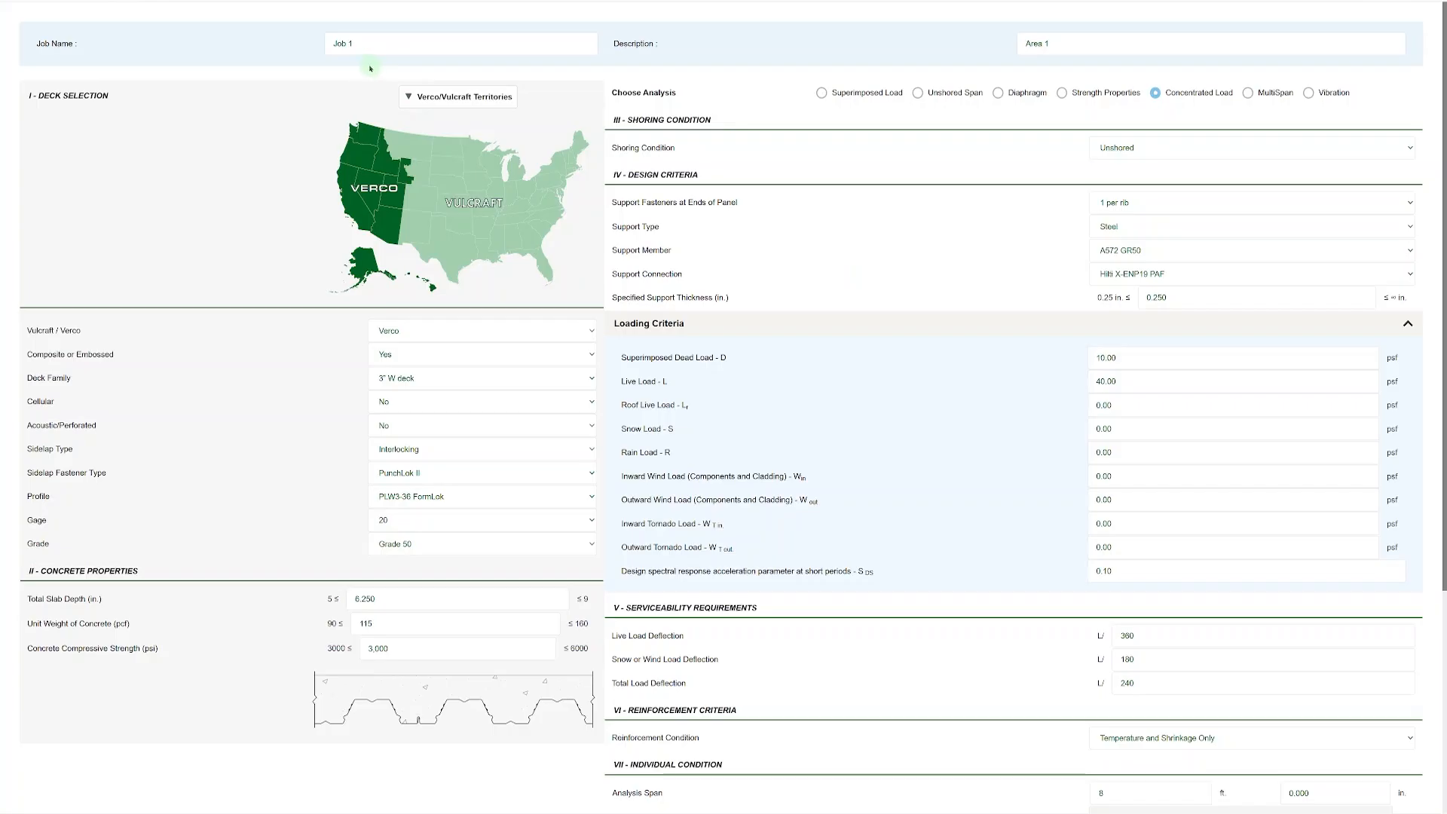
{"action": "mouse_move", "coordinate": [1116, 45]}
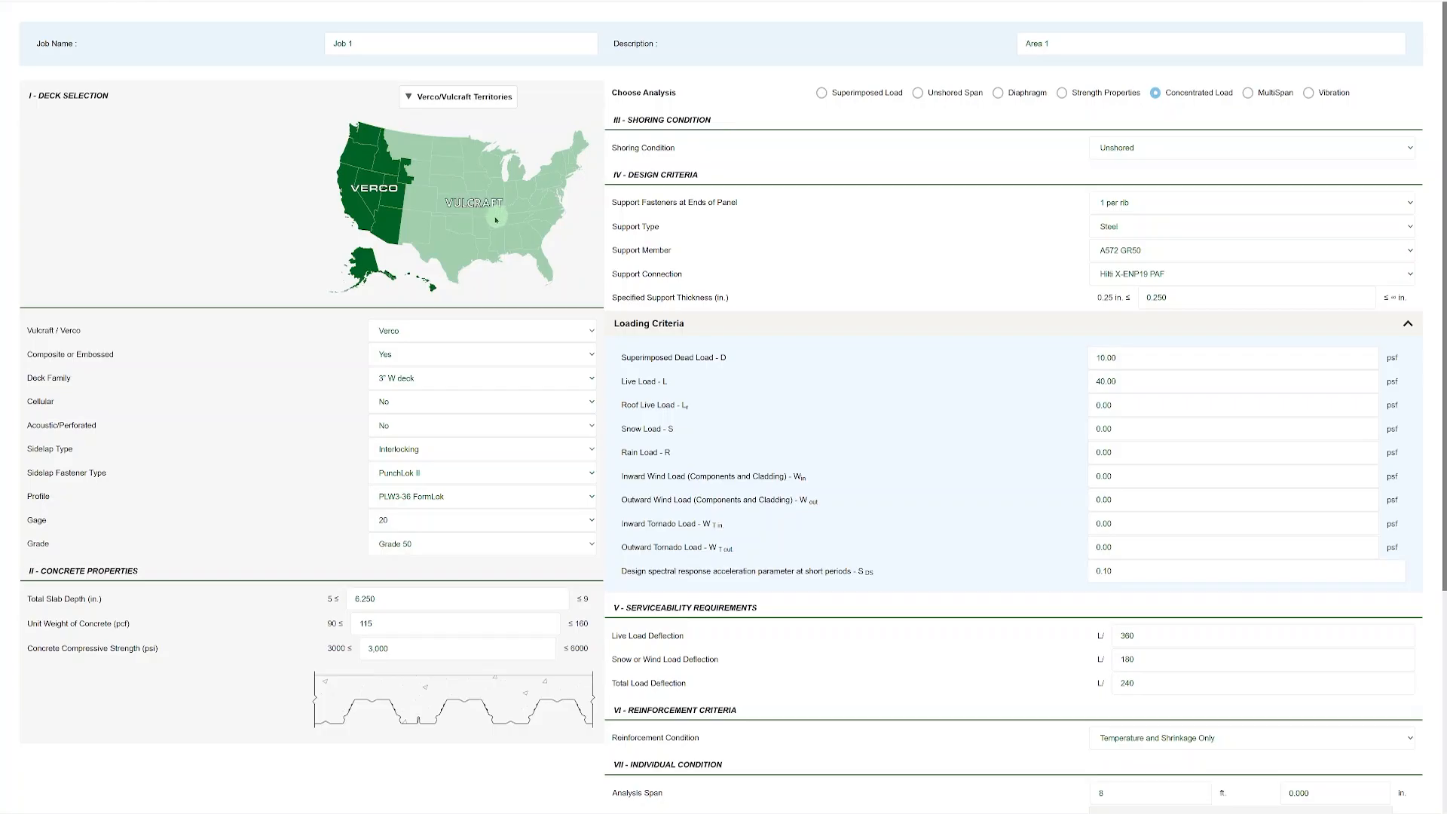
Switch the deck division to Vulcraft and return it to Verco.
{"action": "left_click", "coordinate": [463, 330]}
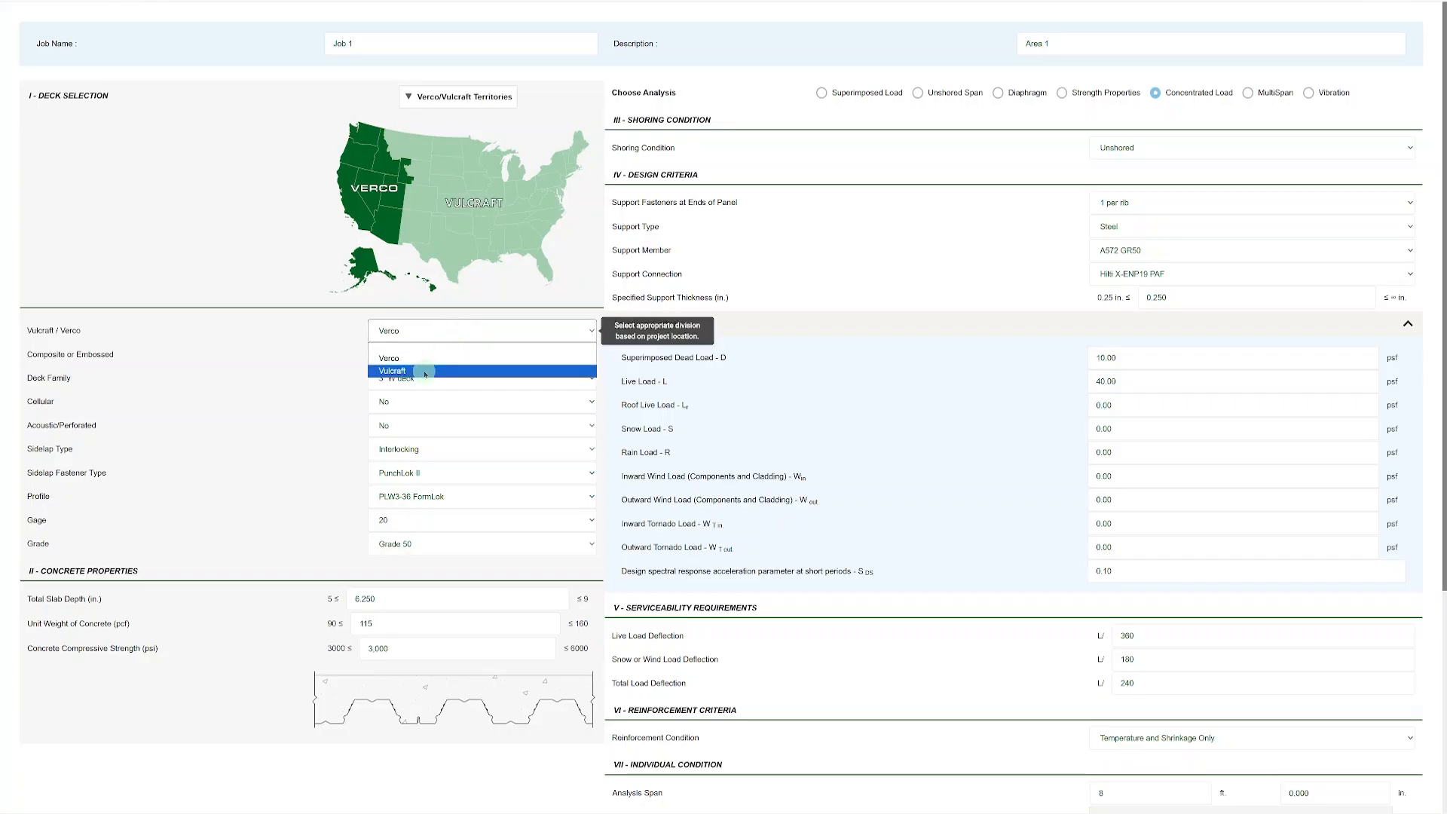
{"action": "left_click", "coordinate": [423, 372]}
{"action": "left_click", "coordinate": [457, 325]}
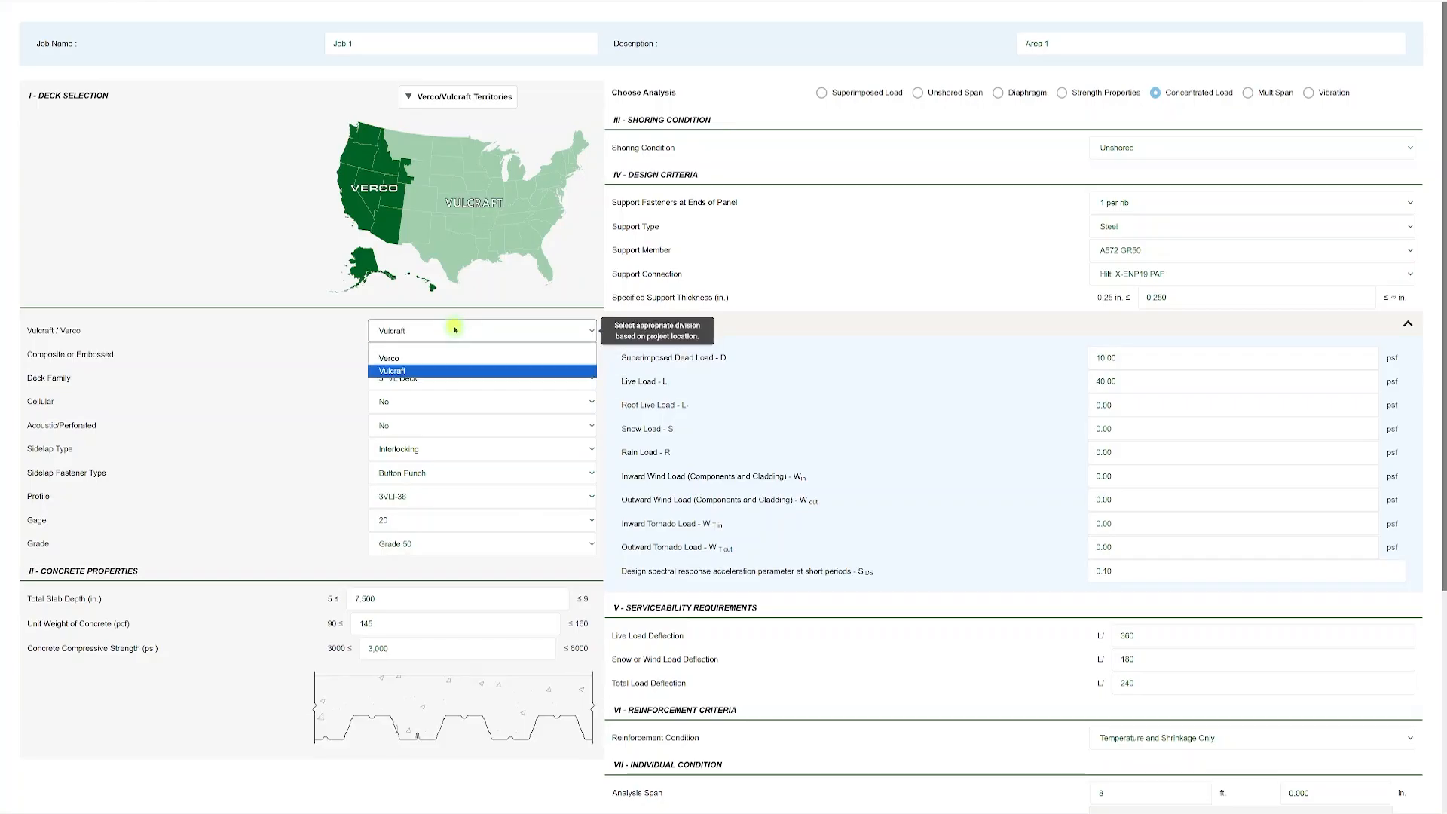
{"action": "left_click", "coordinate": [436, 354]}
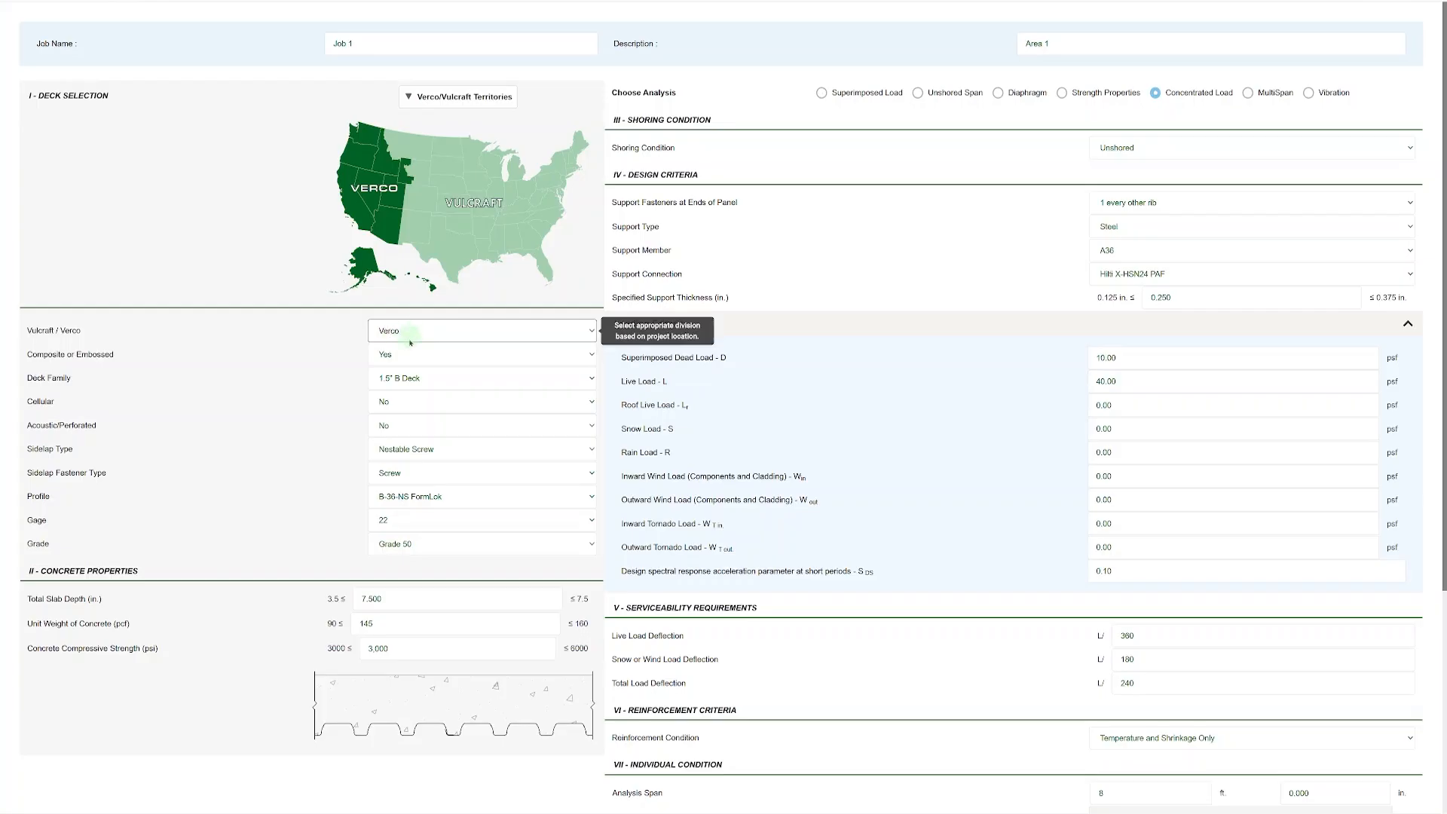
Select Yes for composite or embossed deck and set the deck family to 3" W deck.
{"action": "left_click", "coordinate": [392, 356]}
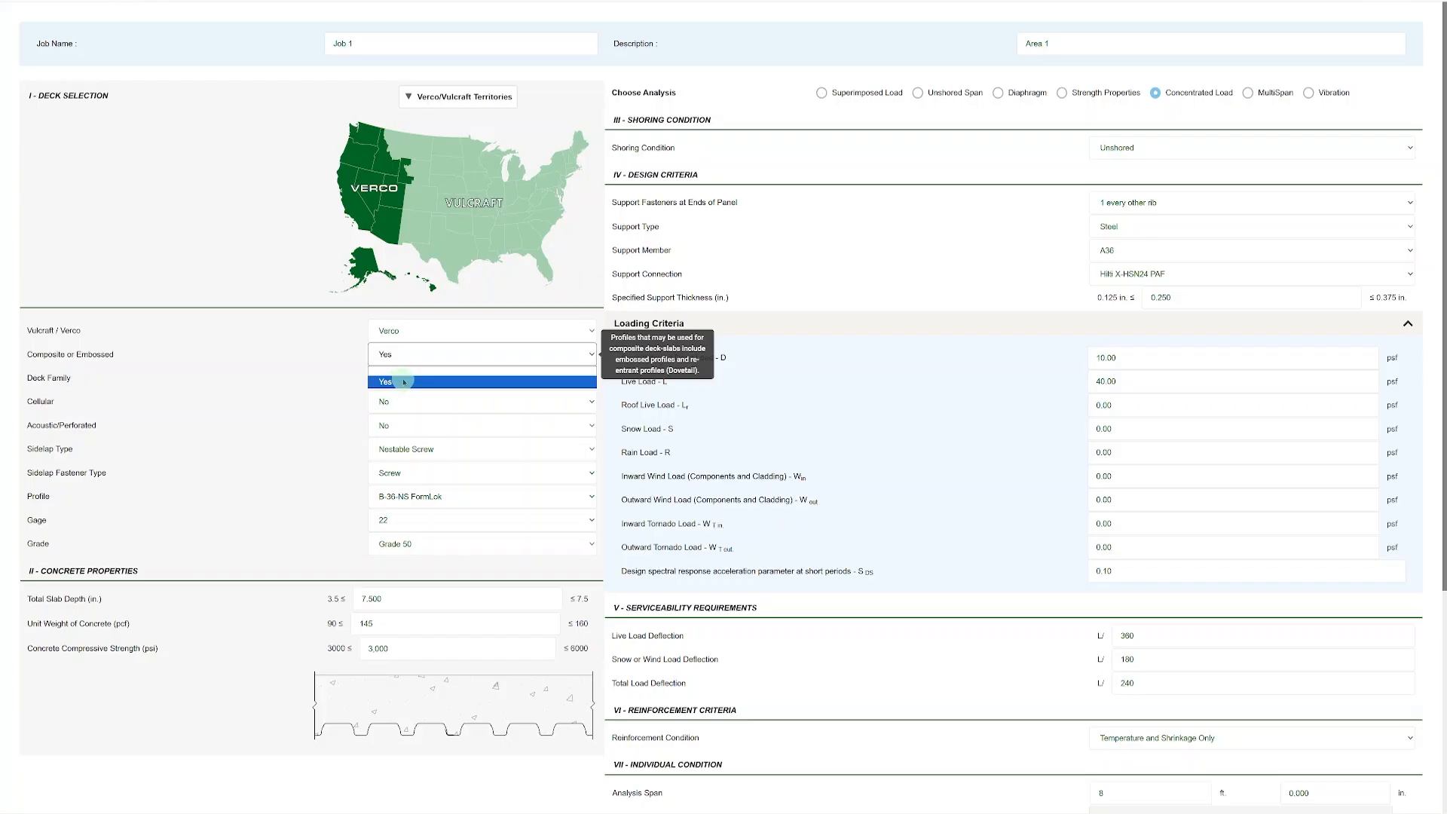
{"action": "left_click", "coordinate": [404, 381]}
{"action": "left_click", "coordinate": [408, 377]}
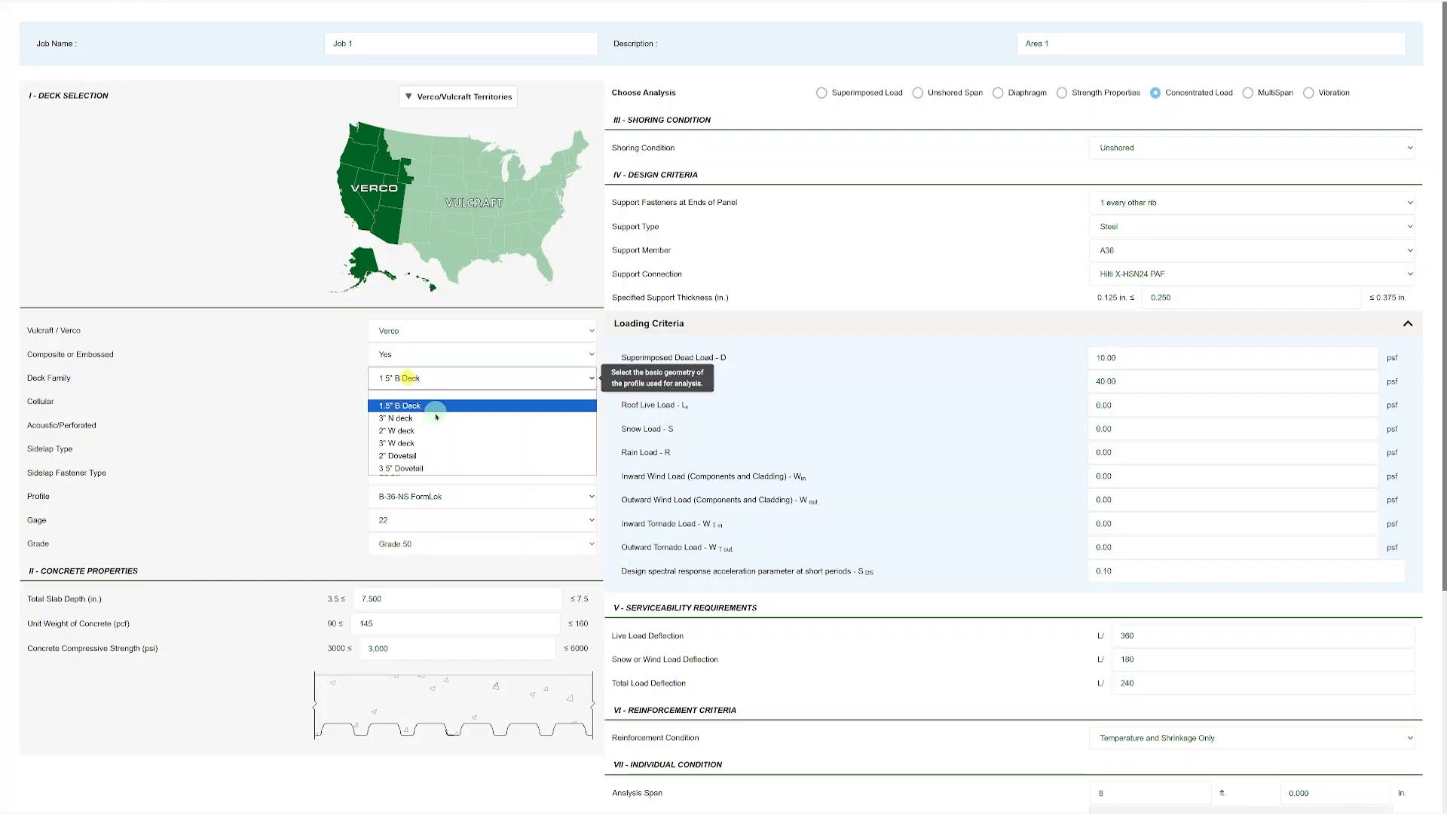
{"action": "left_click", "coordinate": [426, 444]}
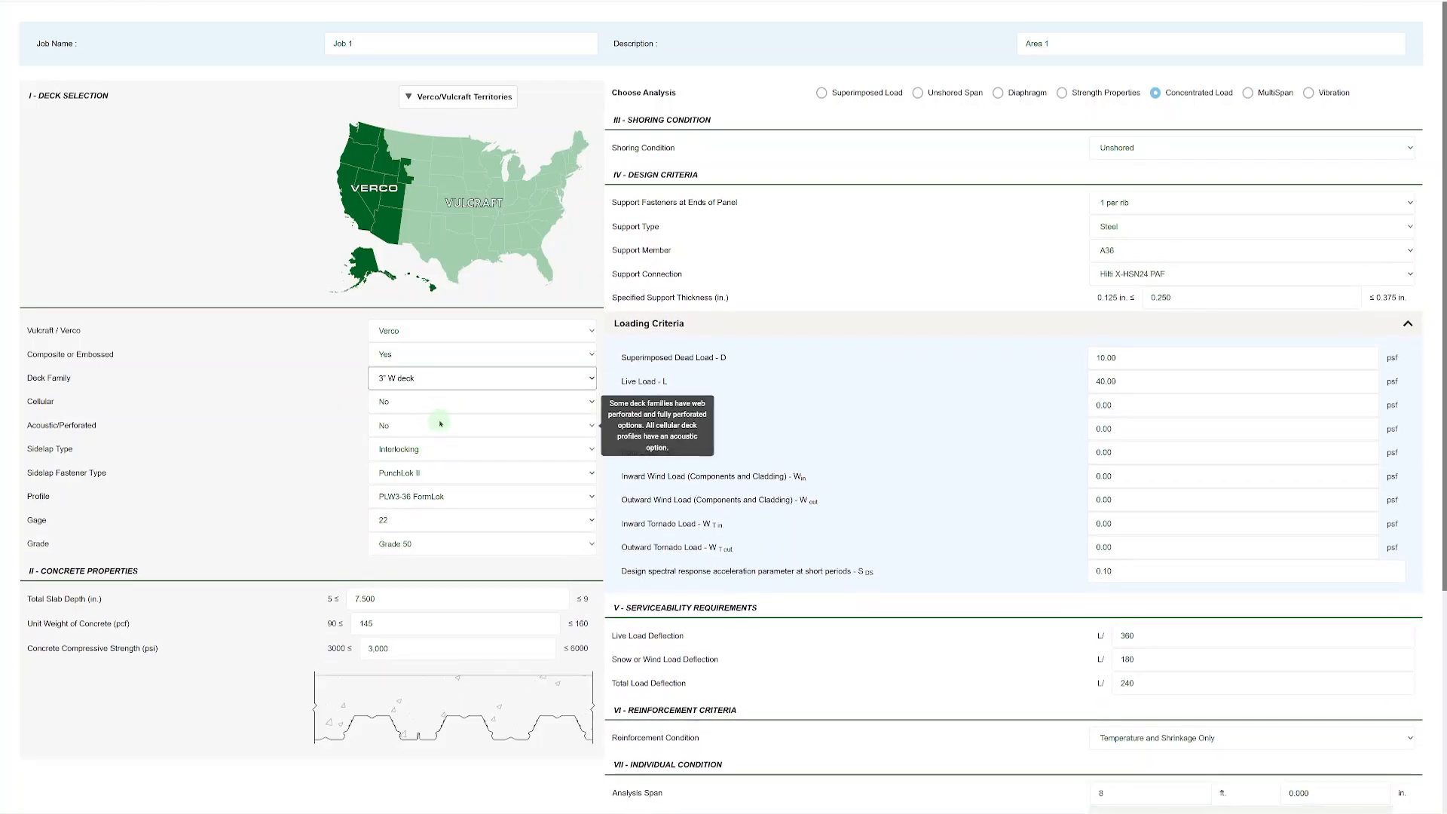
Set both the Cellular and the Acoustic/Perforated options of the deck to Yes.
{"action": "left_click", "coordinate": [440, 424]}
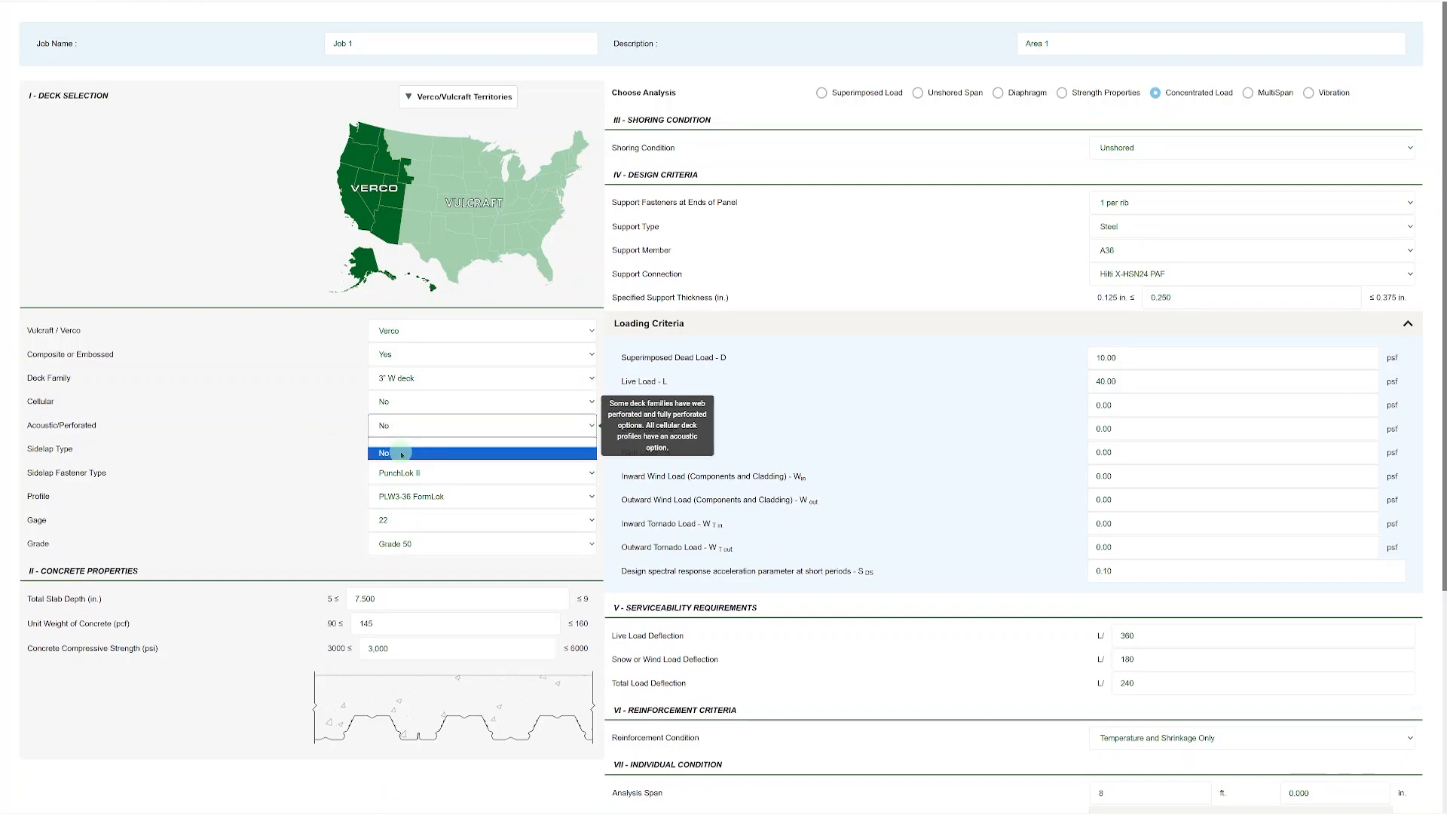
{"action": "left_click", "coordinate": [361, 430]}
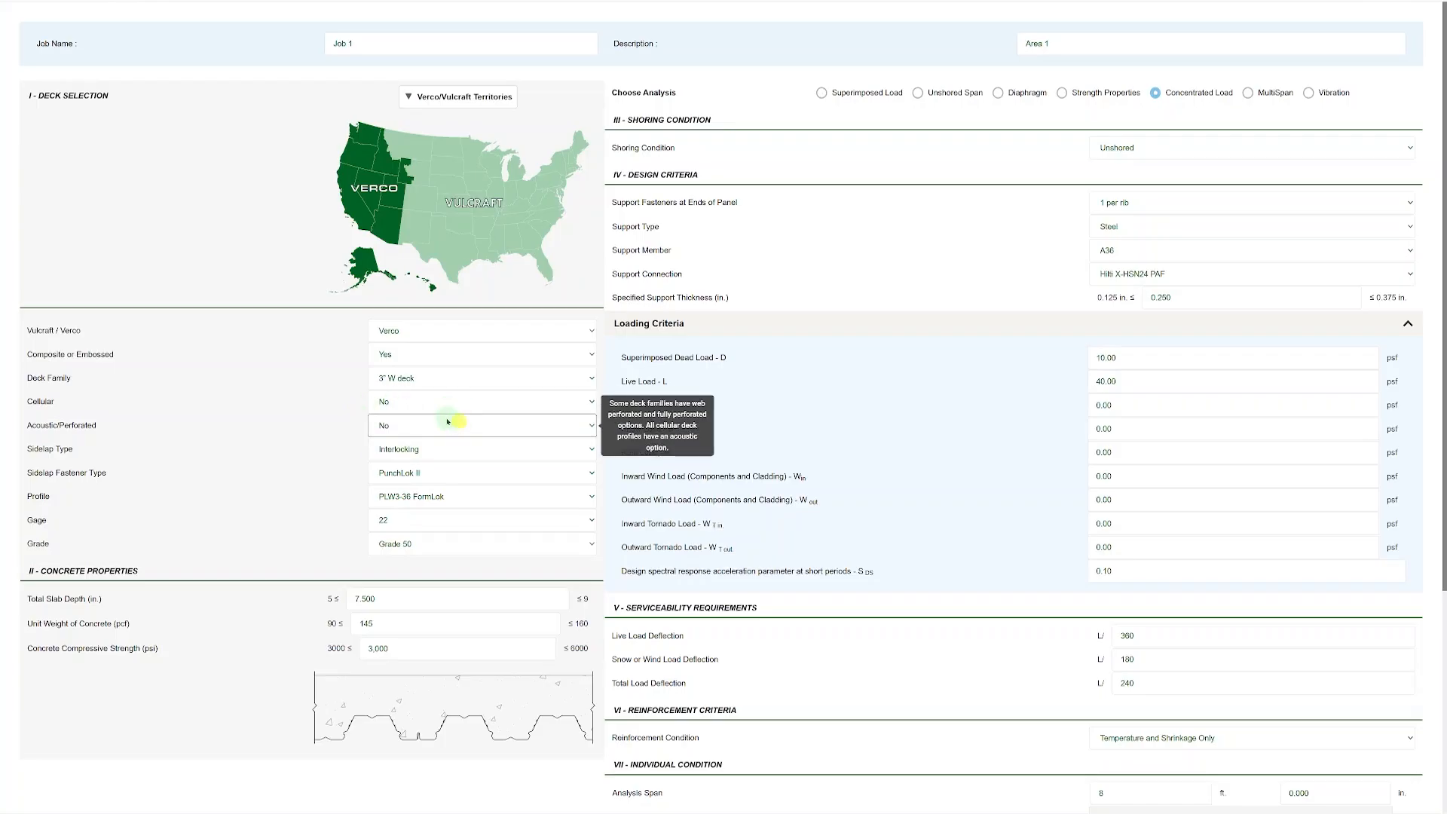
{"action": "left_click", "coordinate": [414, 402]}
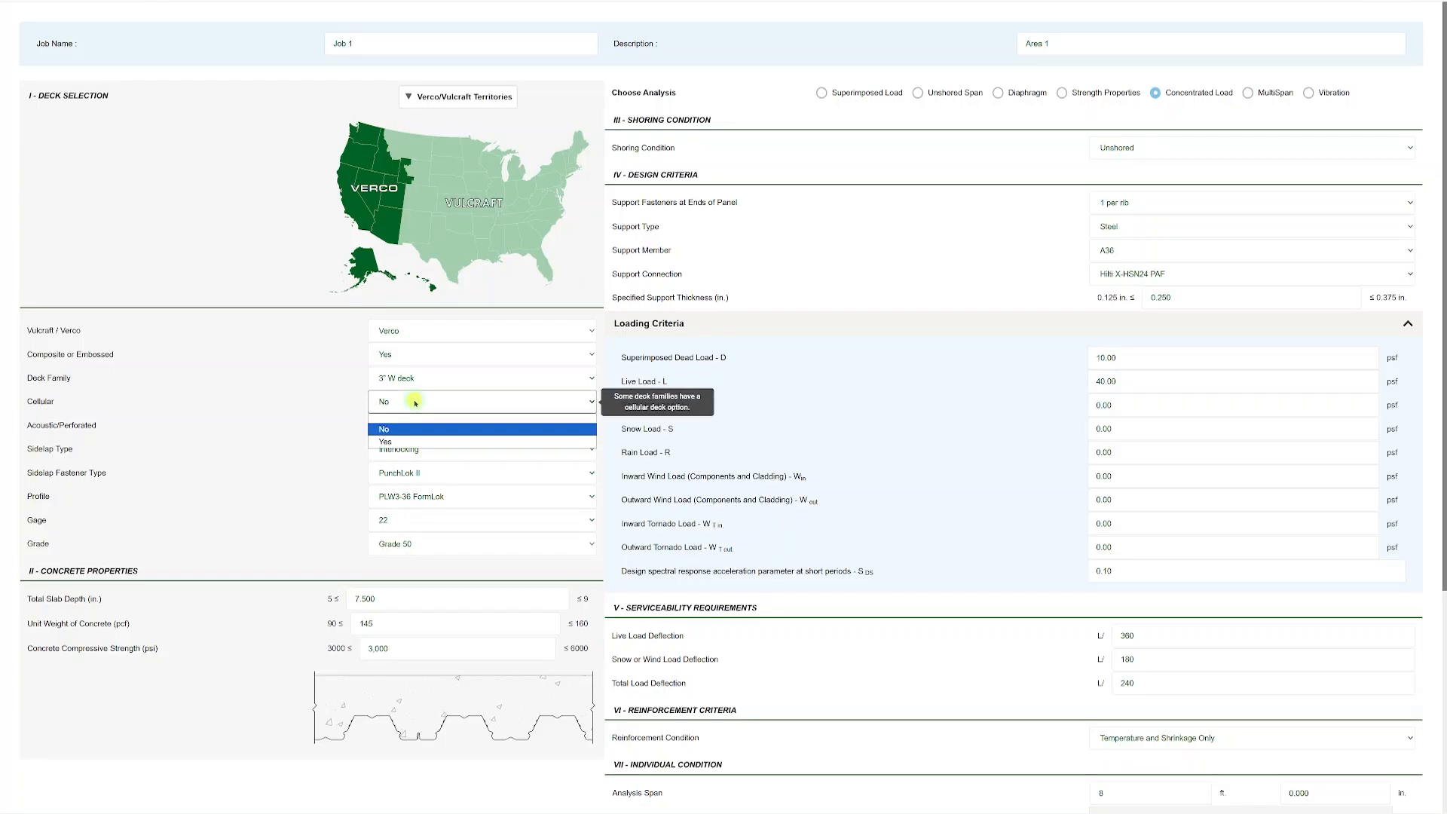
{"action": "left_click", "coordinate": [435, 437]}
{"action": "left_click", "coordinate": [411, 426]}
{"action": "left_click", "coordinate": [404, 467]}
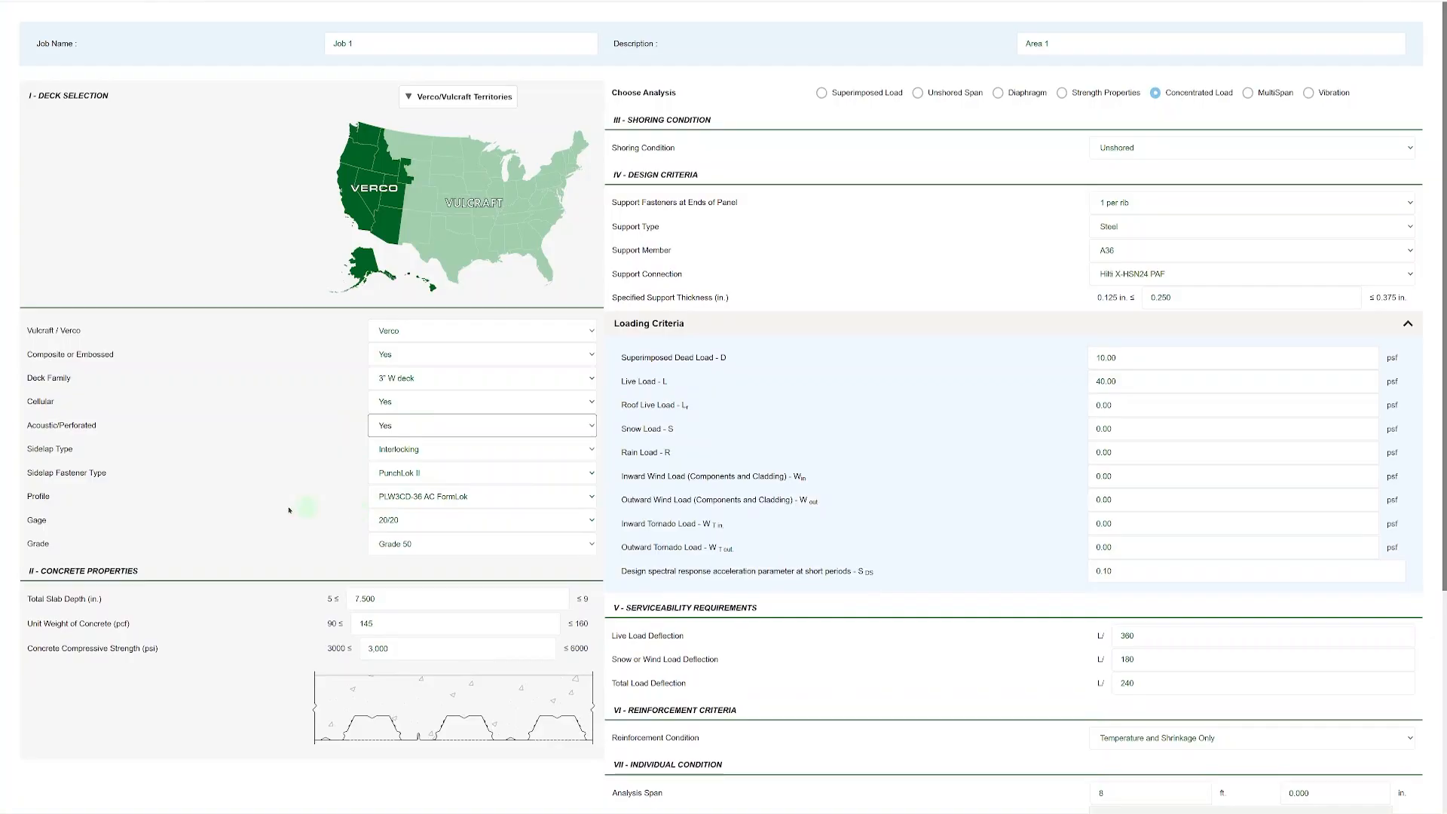
Set the sidelap fastener type to Weld and select the W3CD-36 AC FormLok profile.
{"action": "mouse_move", "coordinate": [406, 496]}
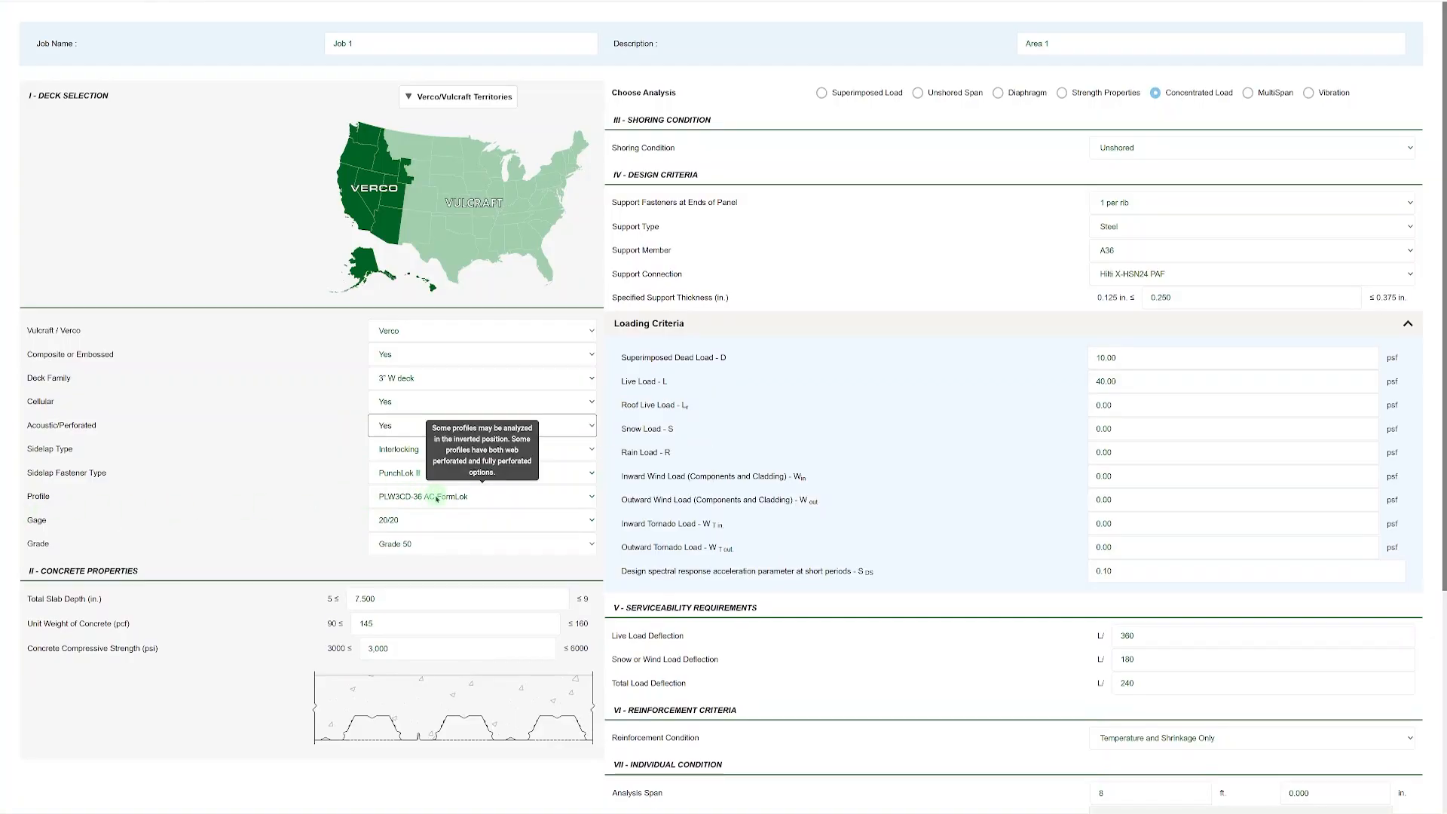
{"action": "mouse_move", "coordinate": [382, 450]}
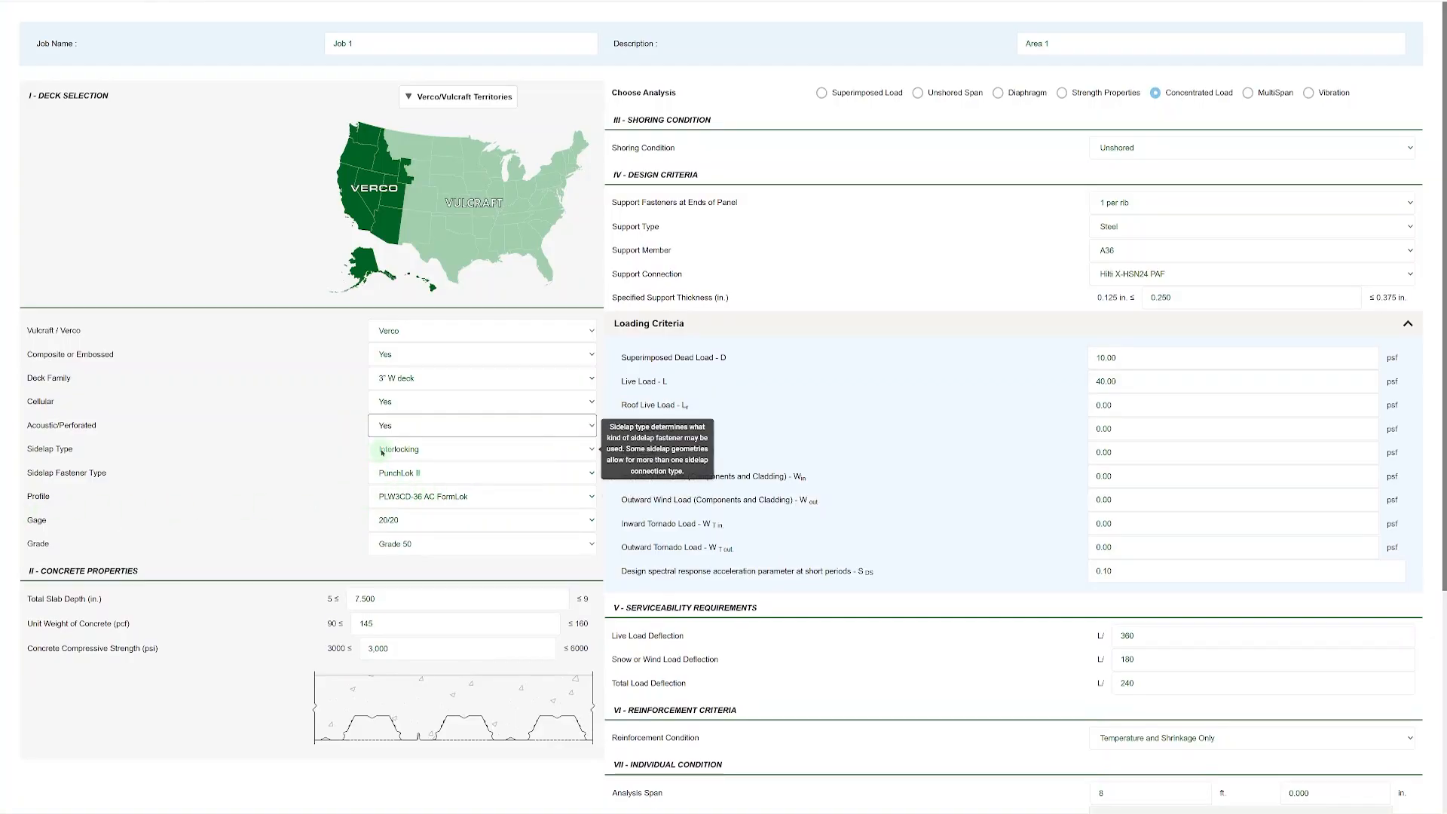
{"action": "left_click", "coordinate": [429, 474]}
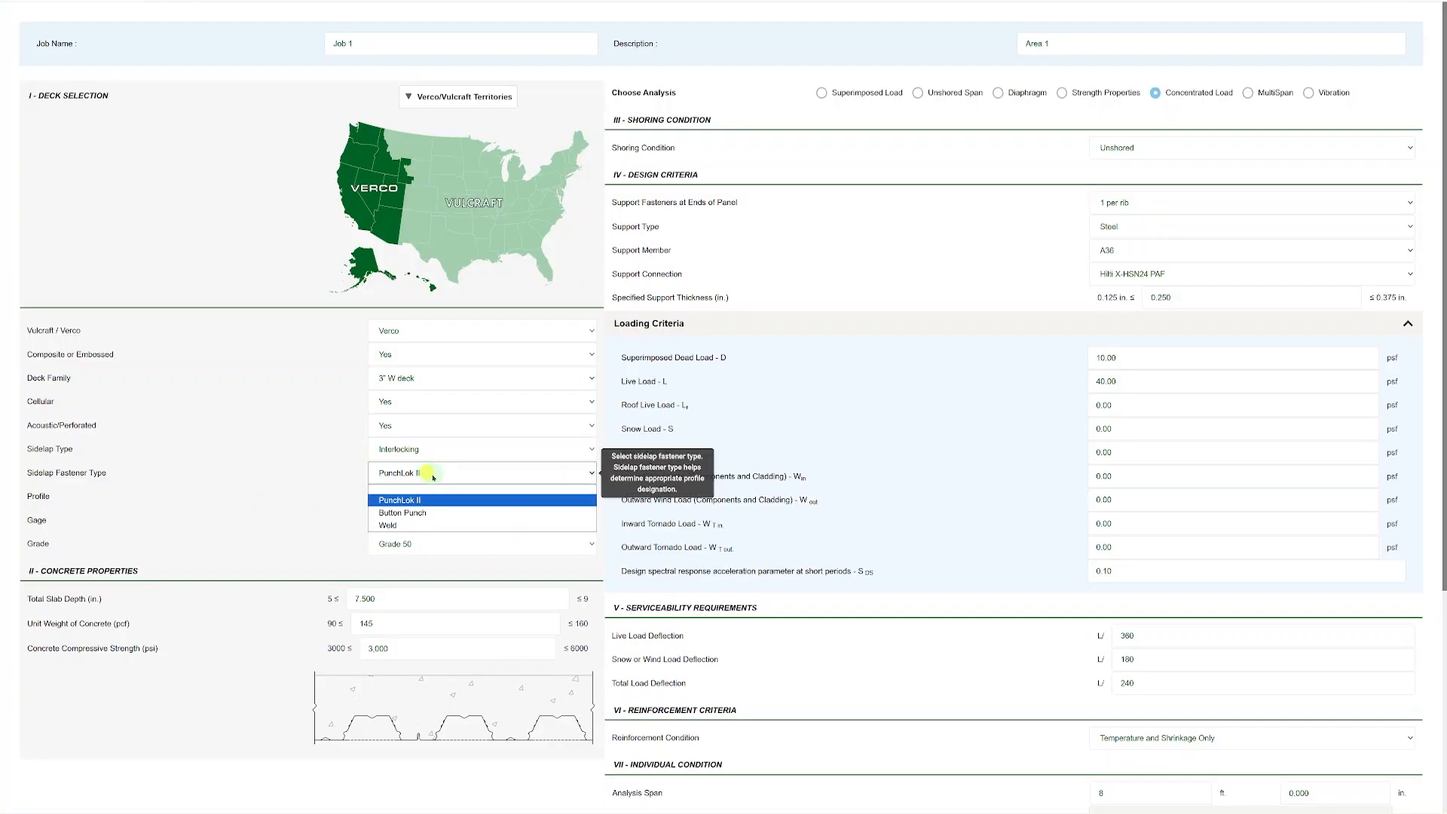
{"action": "left_click", "coordinate": [433, 525]}
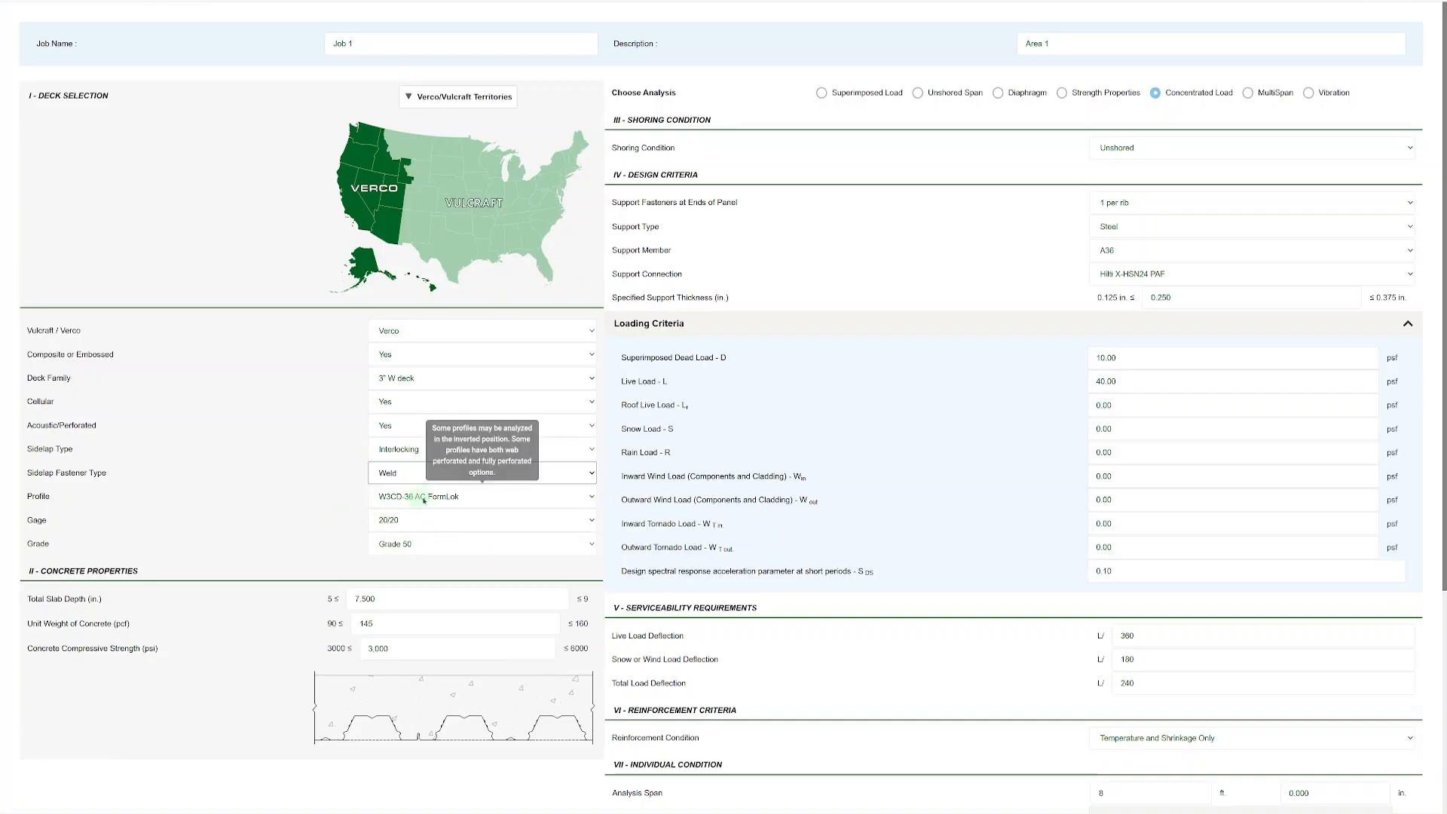
{"action": "left_click", "coordinate": [439, 499]}
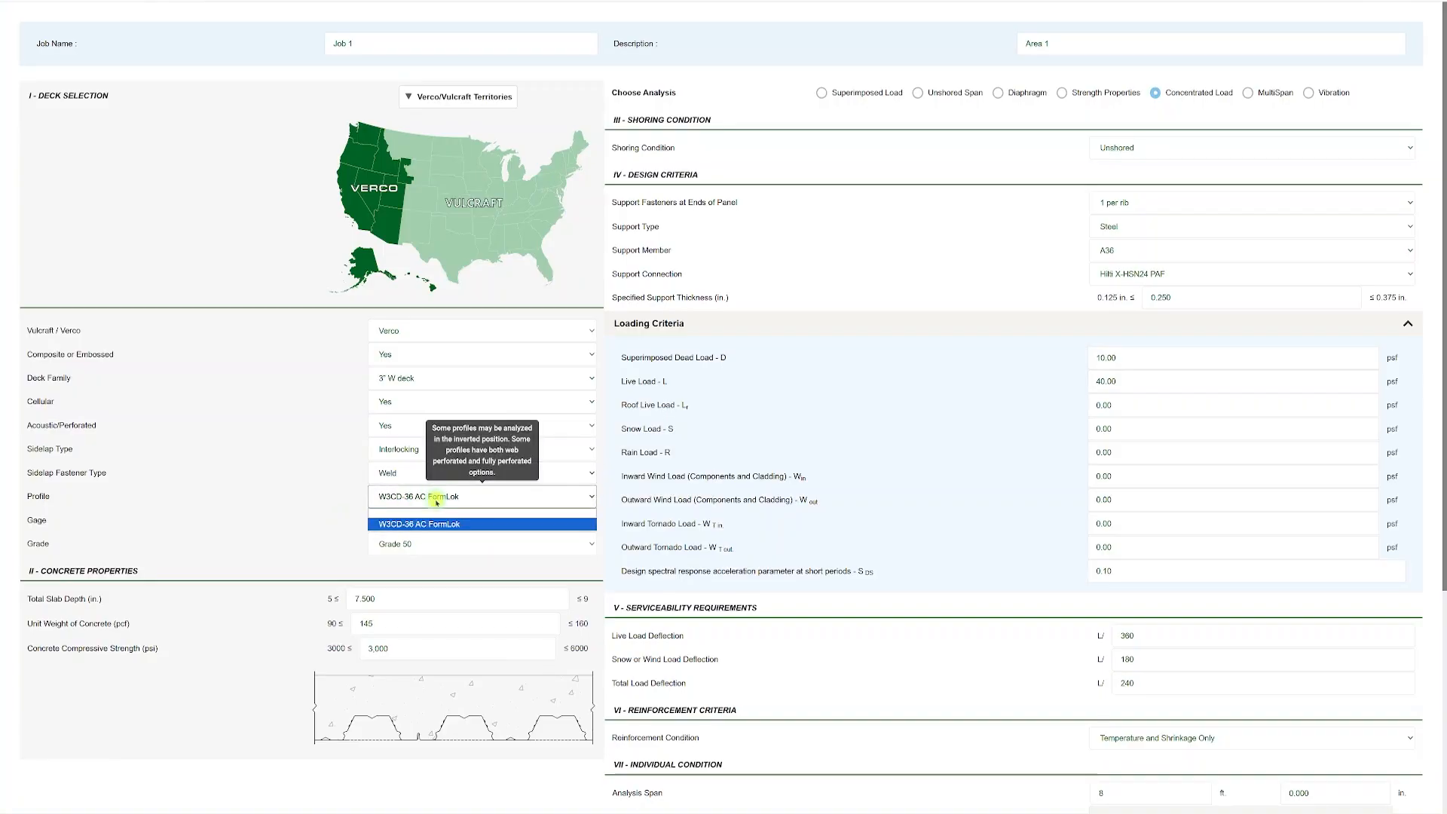
{"action": "left_click", "coordinate": [495, 502]}
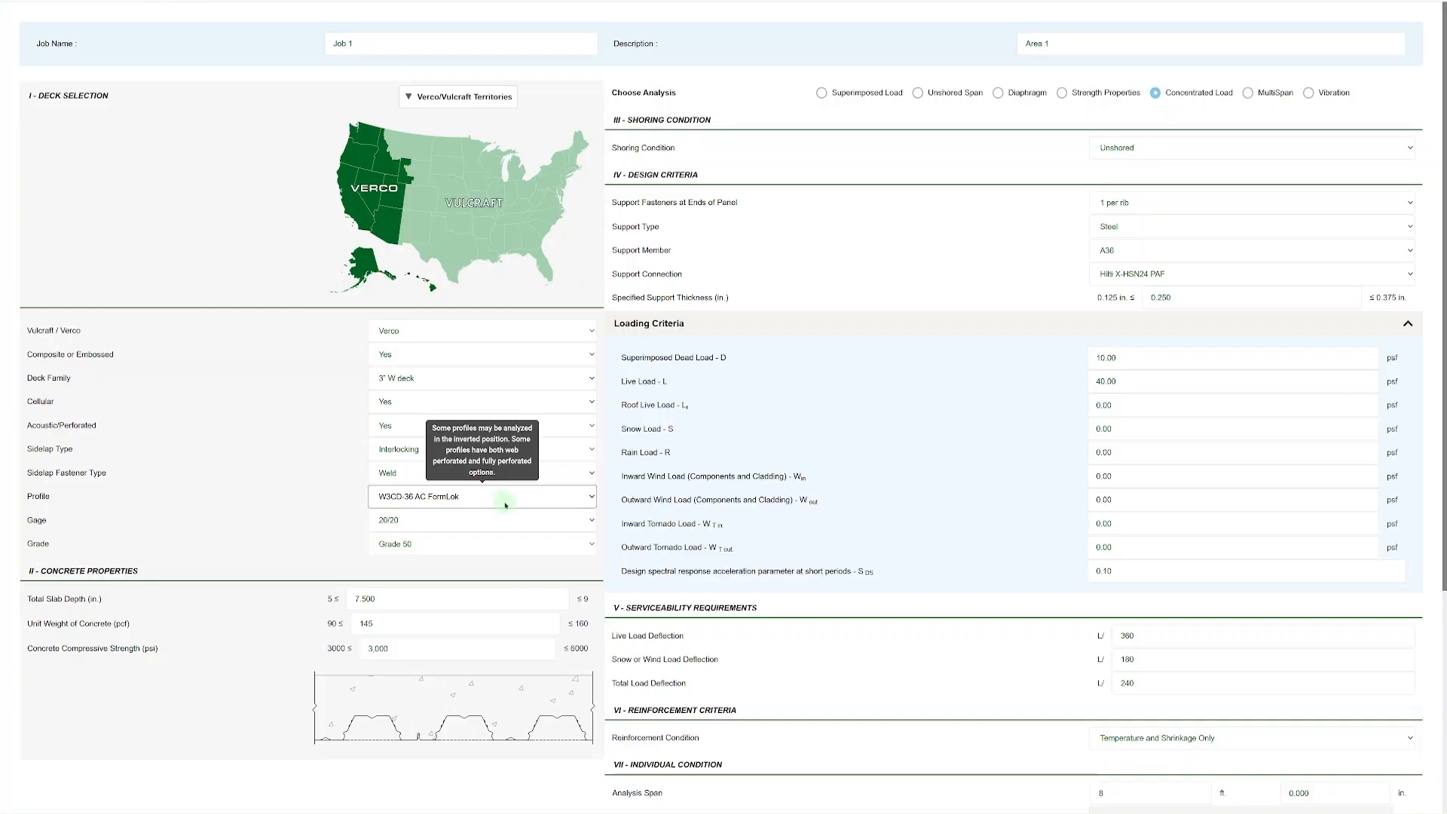
{"action": "left_click", "coordinate": [505, 503]}
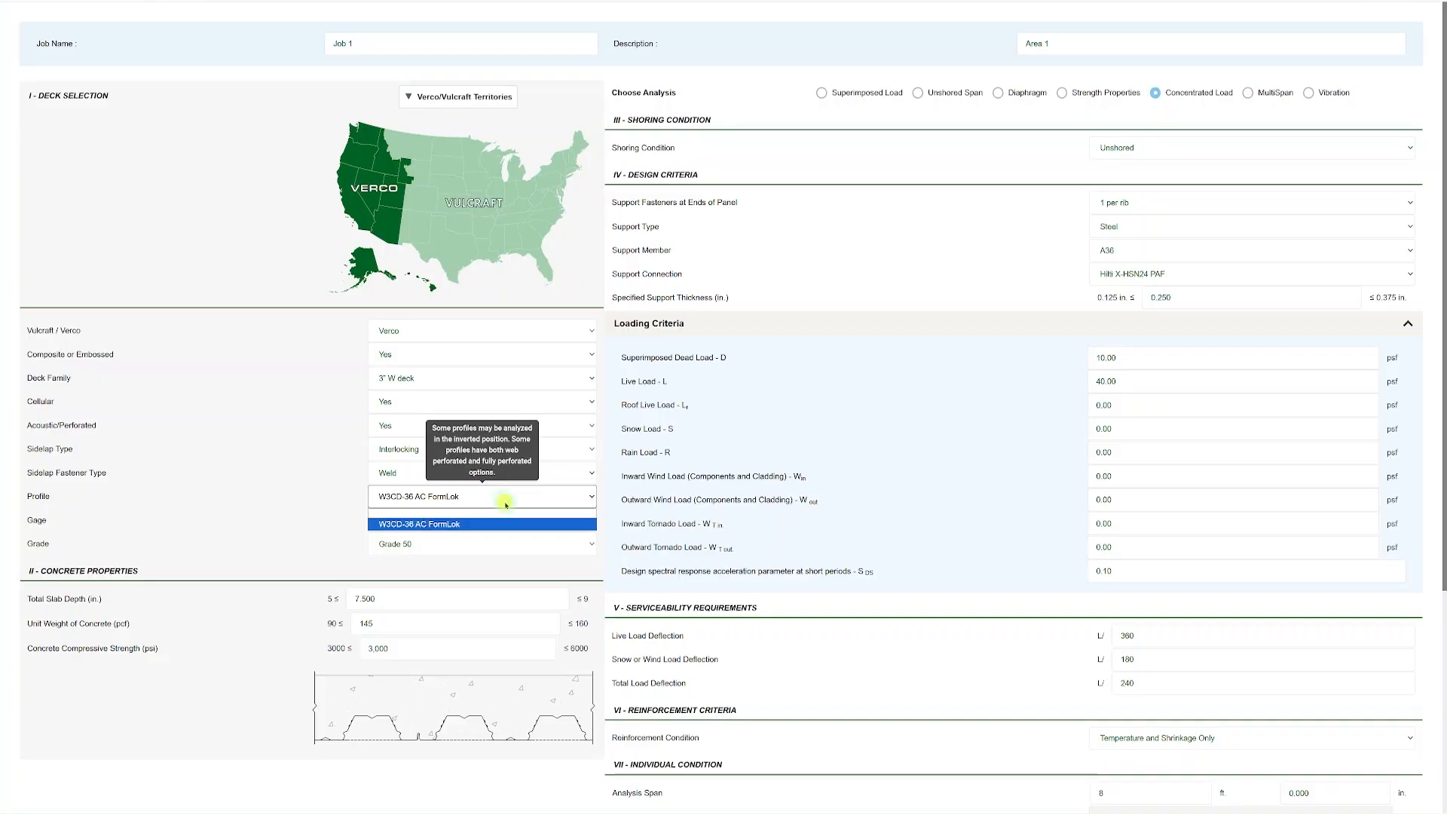
{"action": "left_click", "coordinate": [475, 528]}
Check the available gages for the profile and select Grade 50 as the deck material.
{"action": "left_click", "coordinate": [452, 520]}
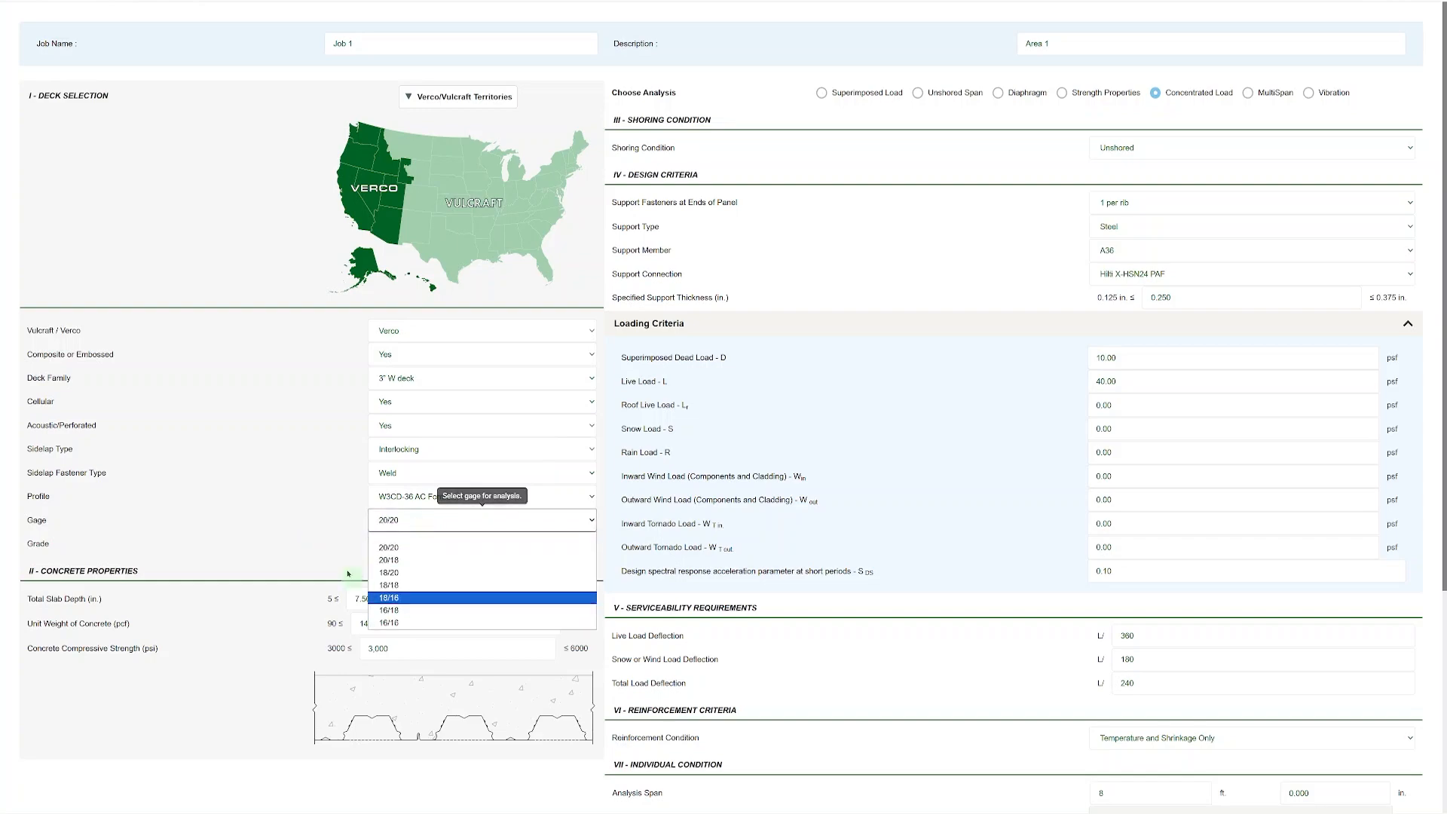
{"action": "left_click", "coordinate": [400, 543]}
{"action": "left_click", "coordinate": [418, 543]}
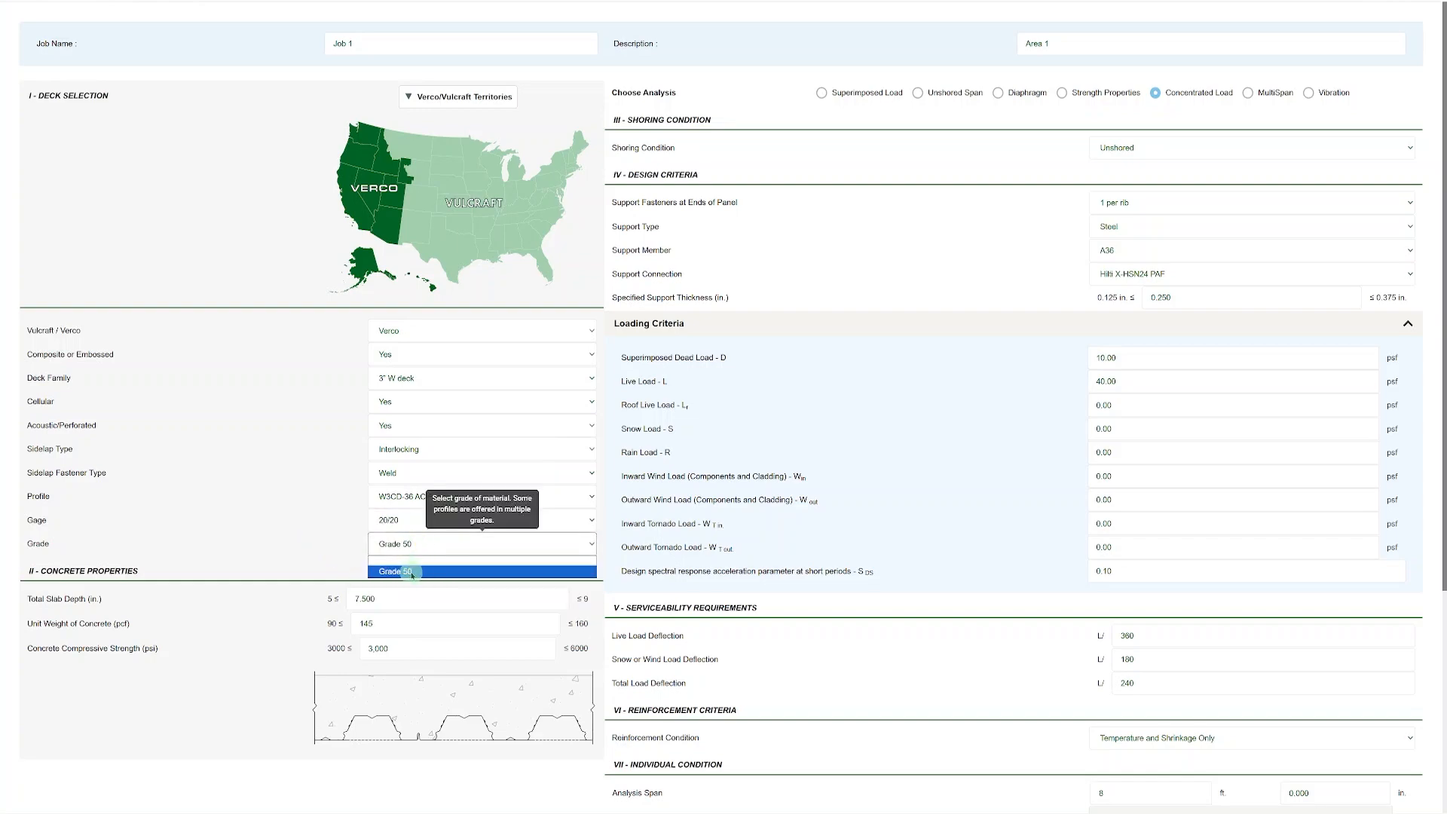
{"action": "left_click", "coordinate": [400, 572]}
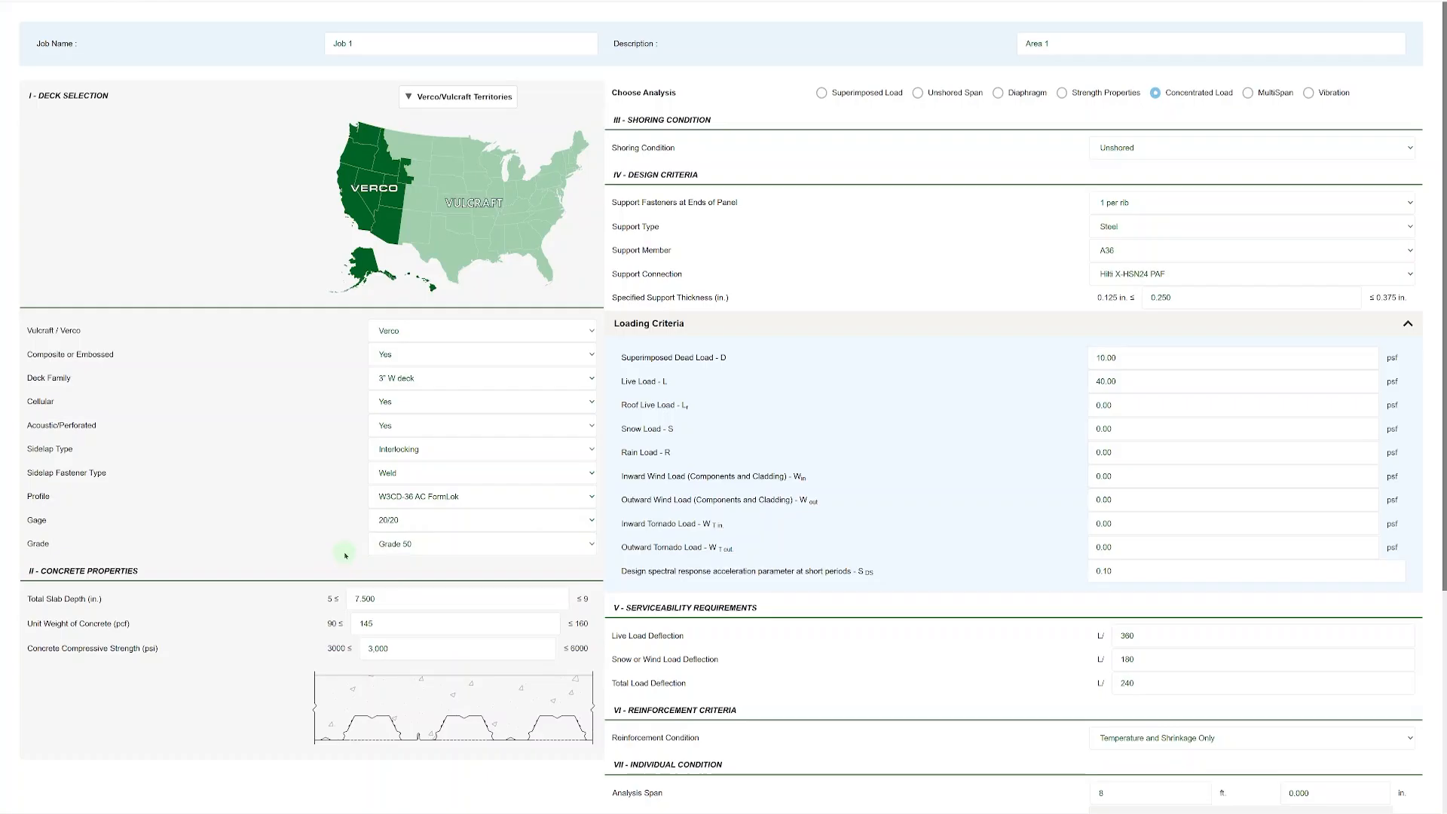
Change the deck division to Vulcraft and set its sidelap fastener type to Weld.
{"action": "left_click", "coordinate": [437, 331]}
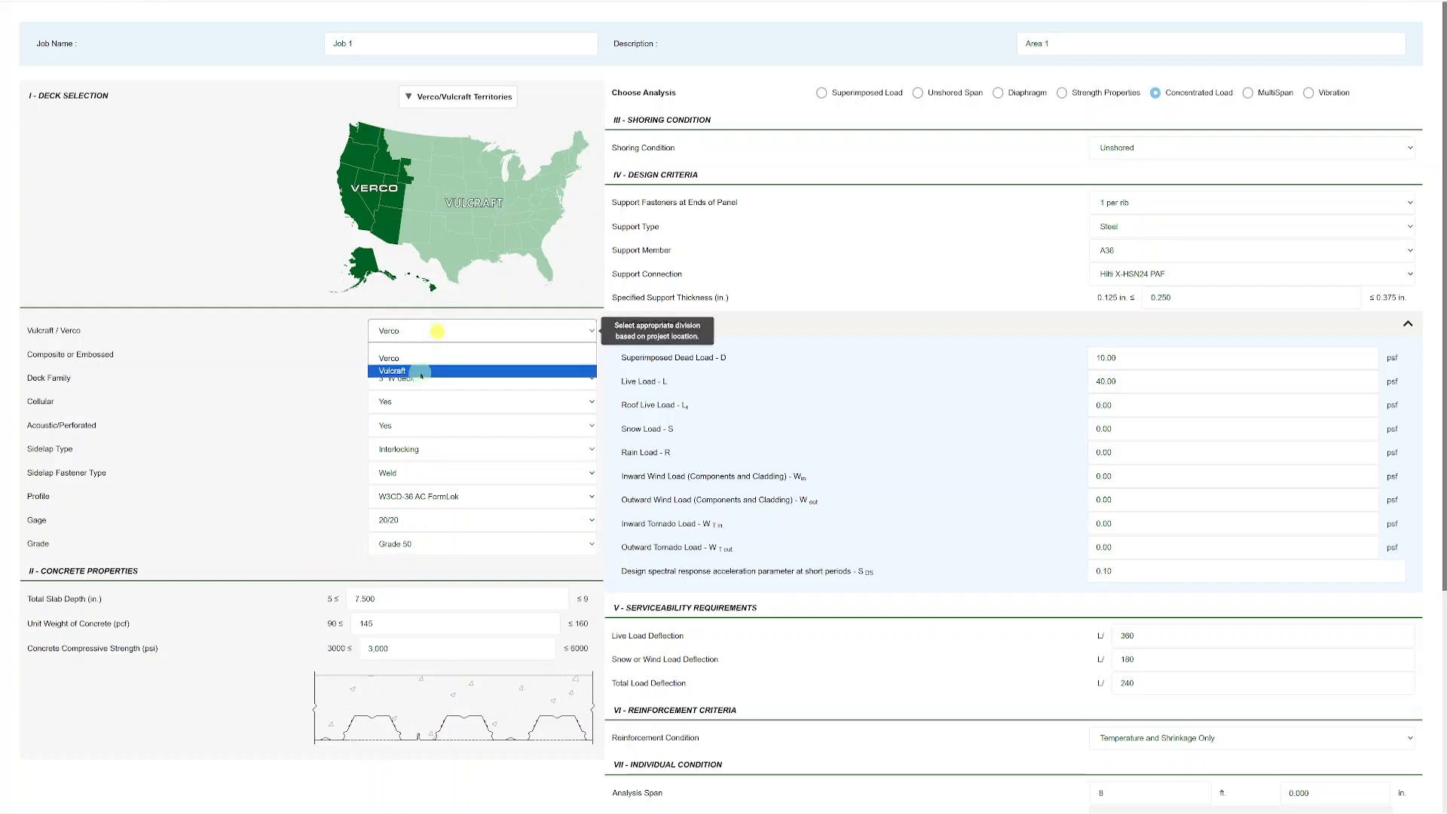
{"action": "left_click", "coordinate": [423, 365]}
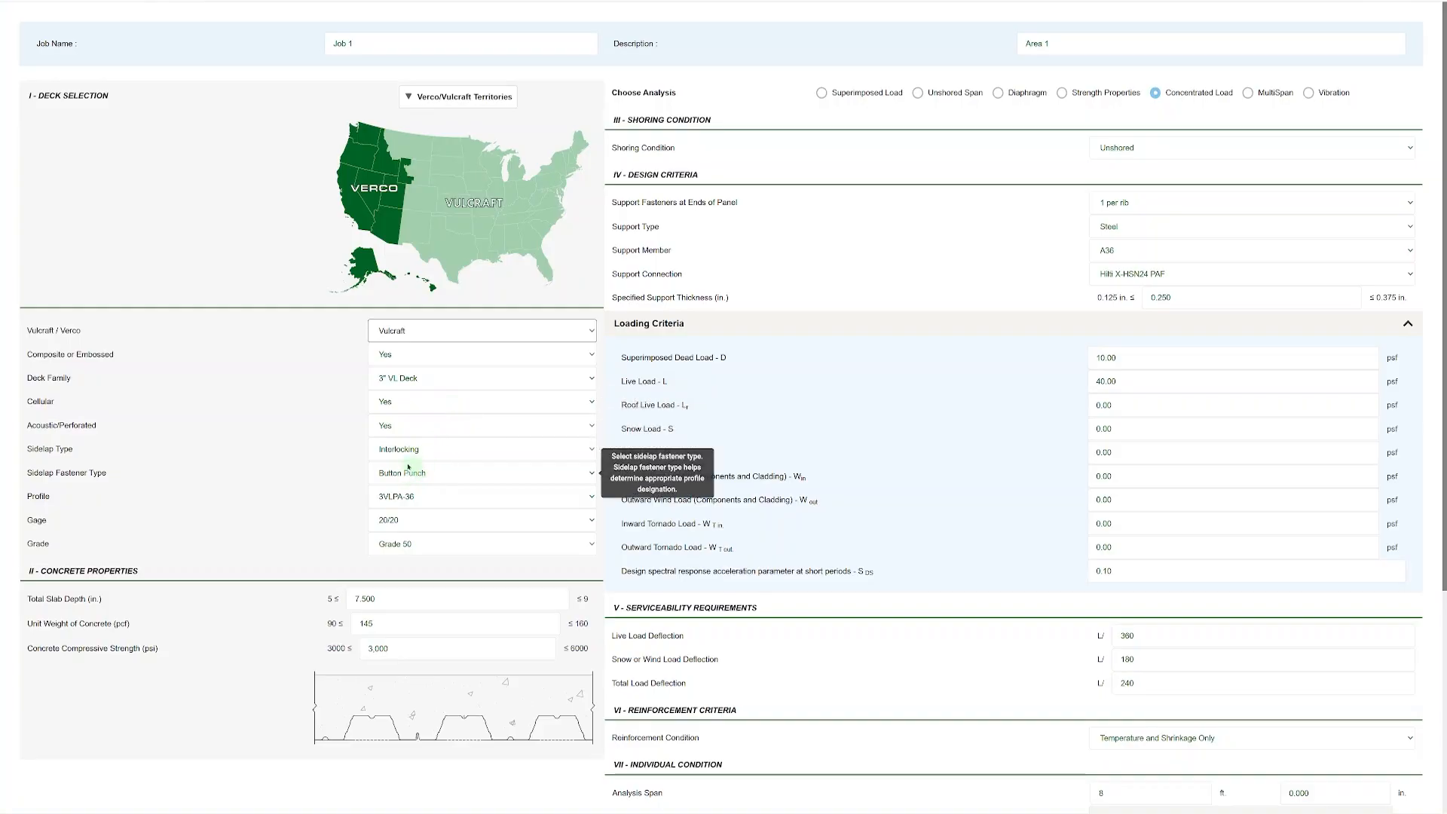
{"action": "left_click", "coordinate": [452, 480]}
{"action": "left_click", "coordinate": [425, 505]}
{"action": "left_click", "coordinate": [436, 479]}
{"action": "left_click", "coordinate": [423, 522]}
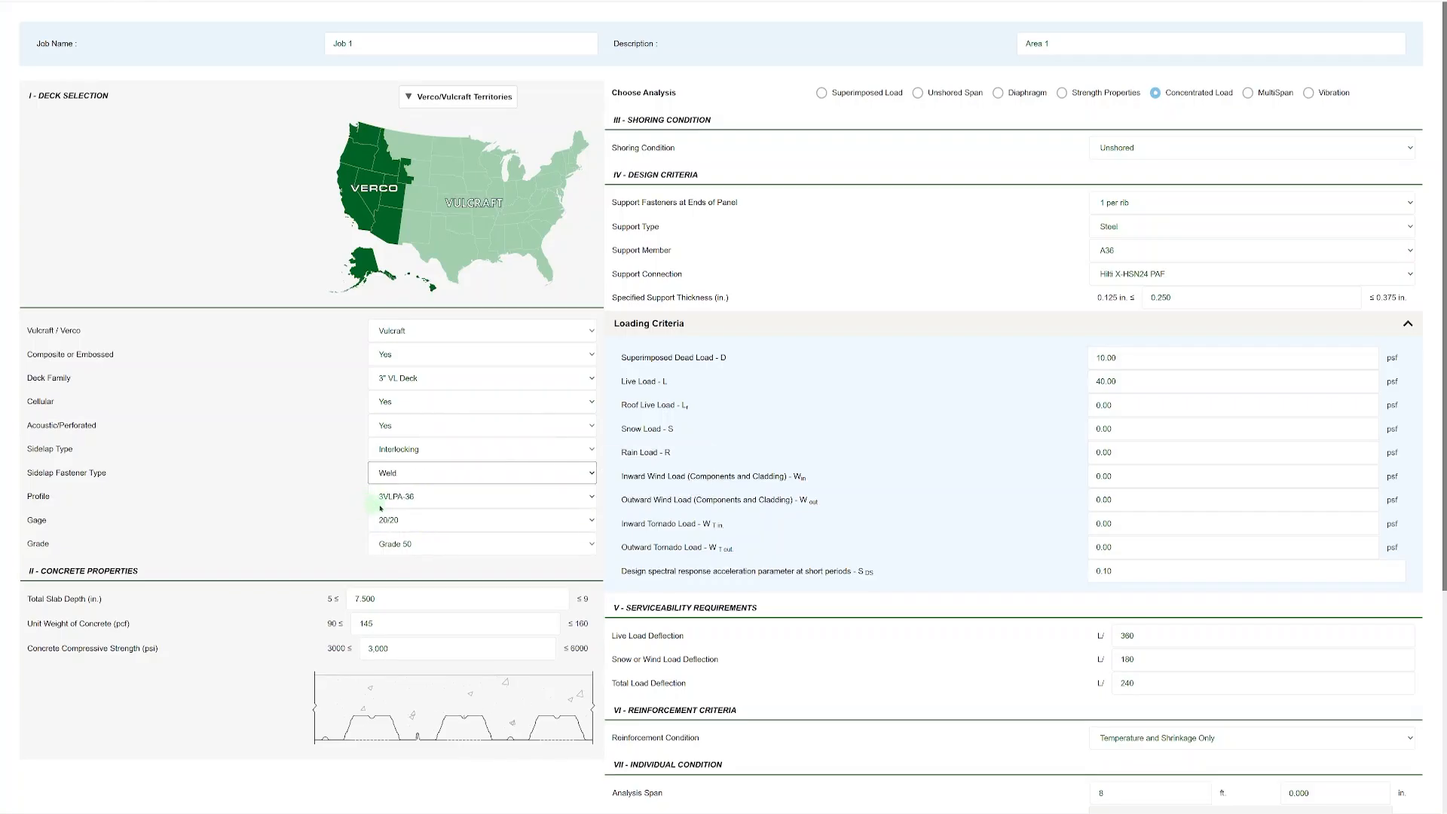
Review the grade and gage options offered for the Vulcraft cellular deck profile.
{"action": "left_click", "coordinate": [407, 544]}
{"action": "left_click", "coordinate": [407, 543]}
{"action": "left_click", "coordinate": [409, 522]}
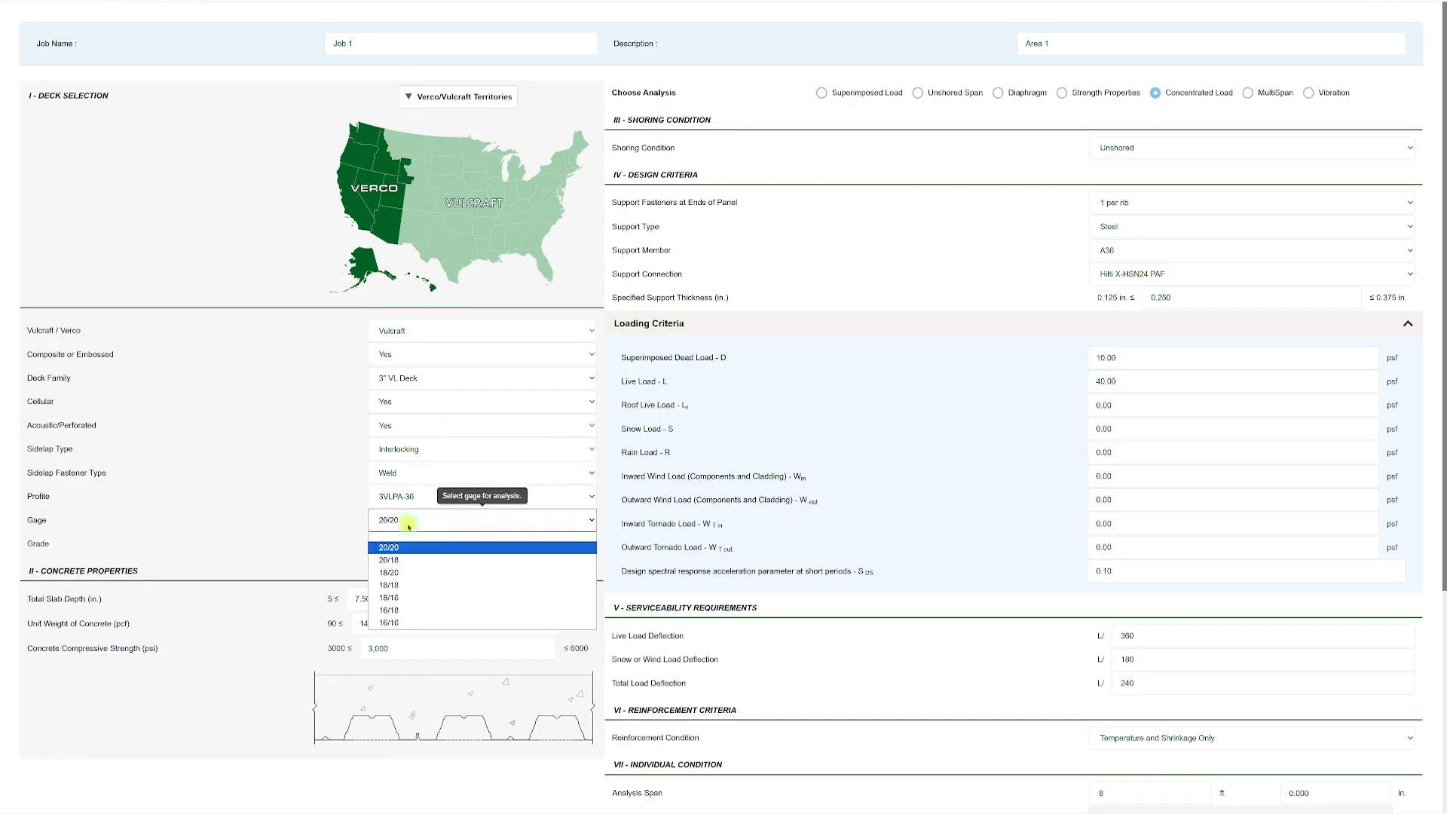
{"action": "left_click", "coordinate": [332, 525]}
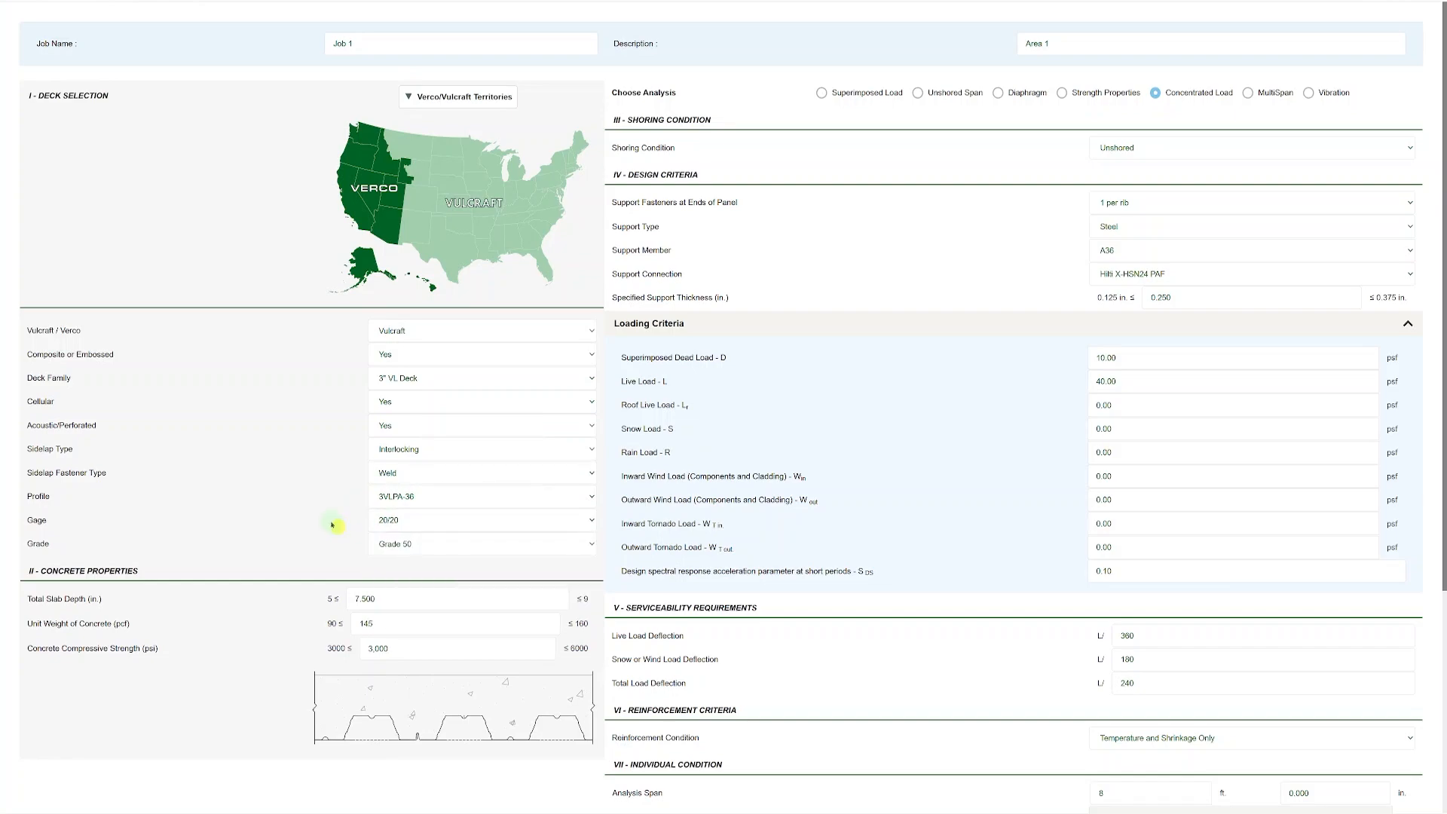
Set the deck family to 1.5" VL Deck and check which profiles are available for it.
{"action": "scroll", "coordinate": [314, 532], "scroll_direction": "down", "scroll_amount": 1}
{"action": "left_click", "coordinate": [449, 336]}
{"action": "left_click", "coordinate": [420, 366]}
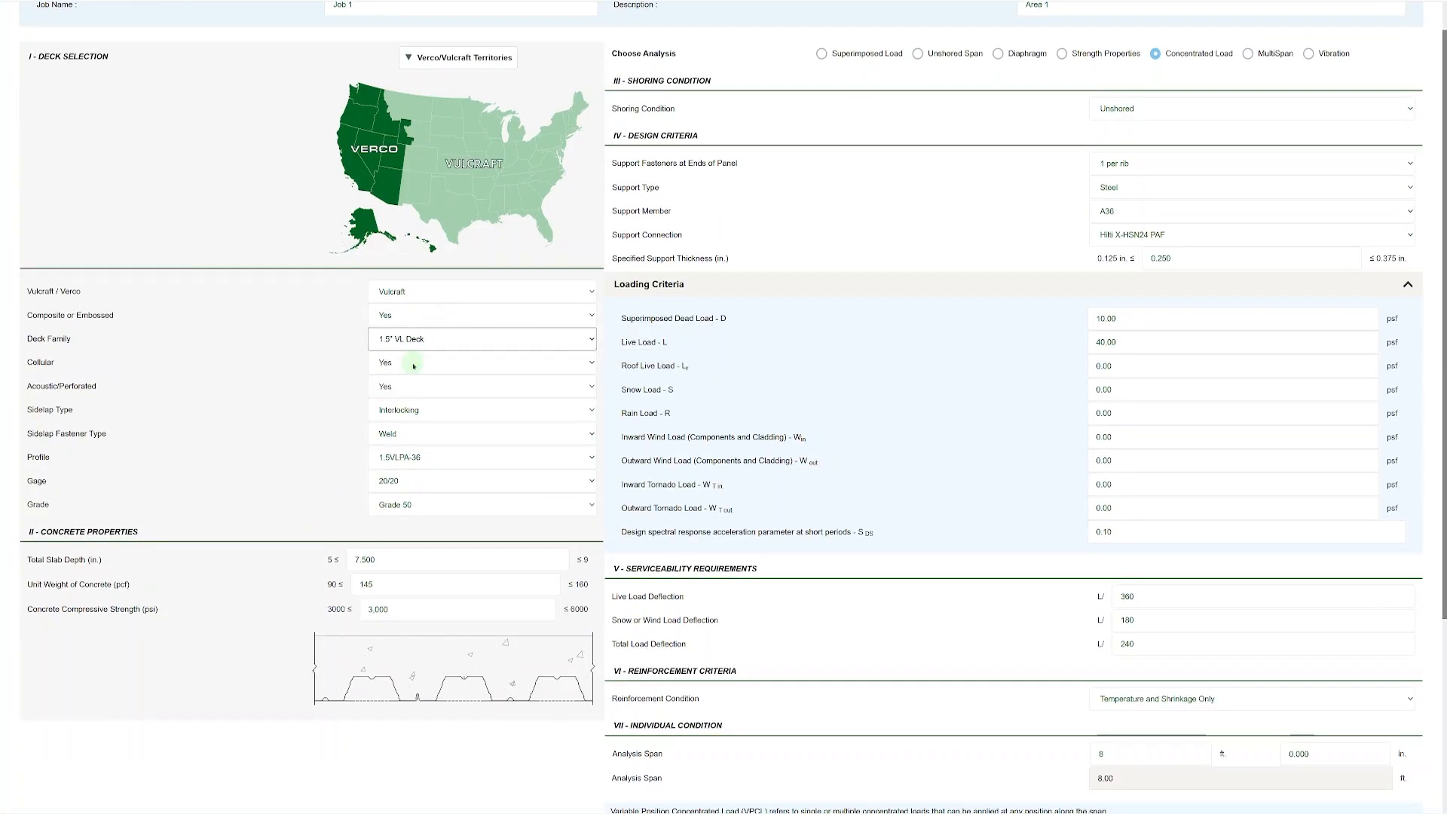
{"action": "left_click", "coordinate": [448, 457]}
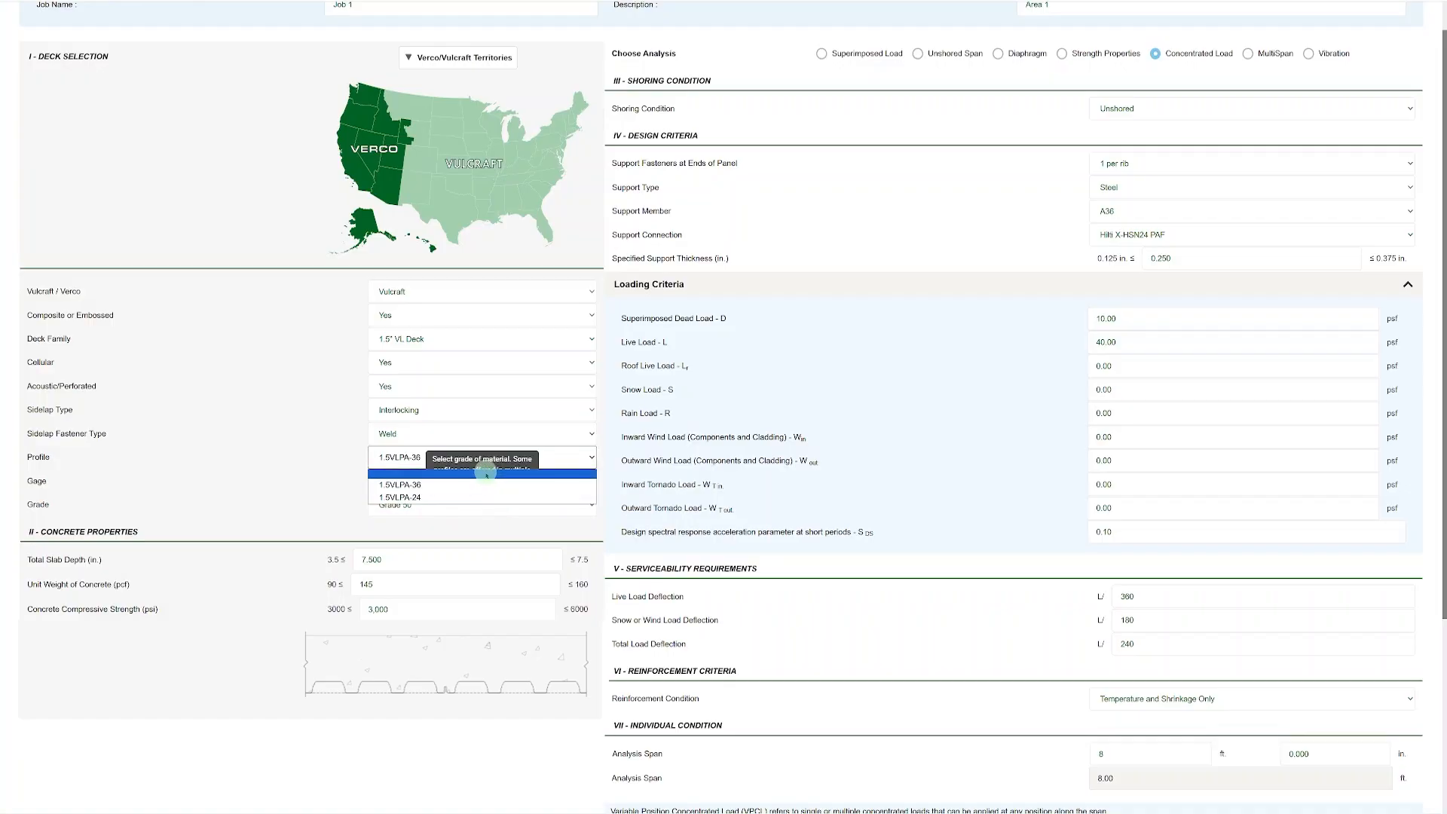
{"action": "left_click", "coordinate": [342, 456]}
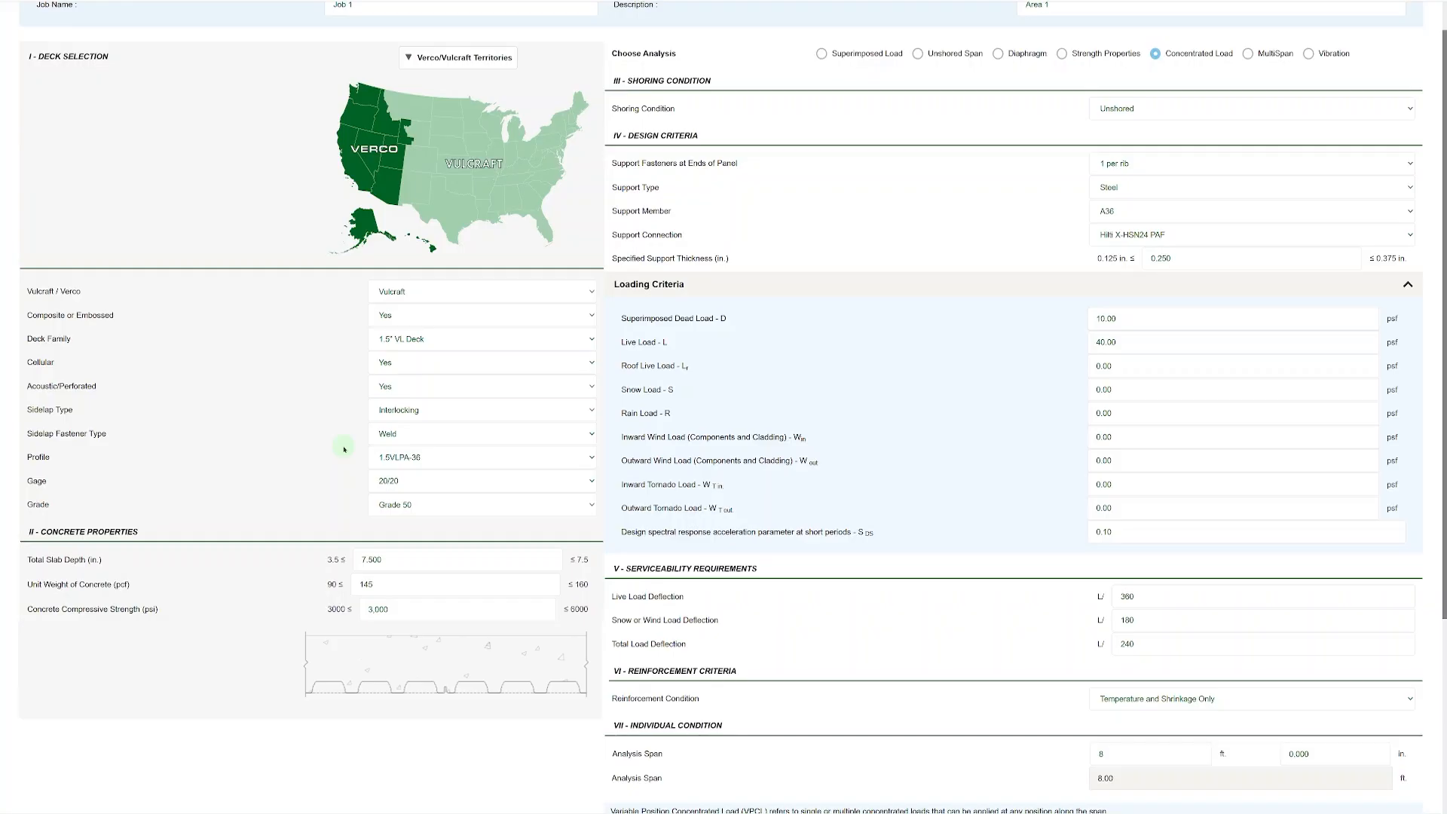
Switch the analysis to Superimposed Load and review the superimposed load summary tables.
{"action": "left_click", "coordinate": [821, 55]}
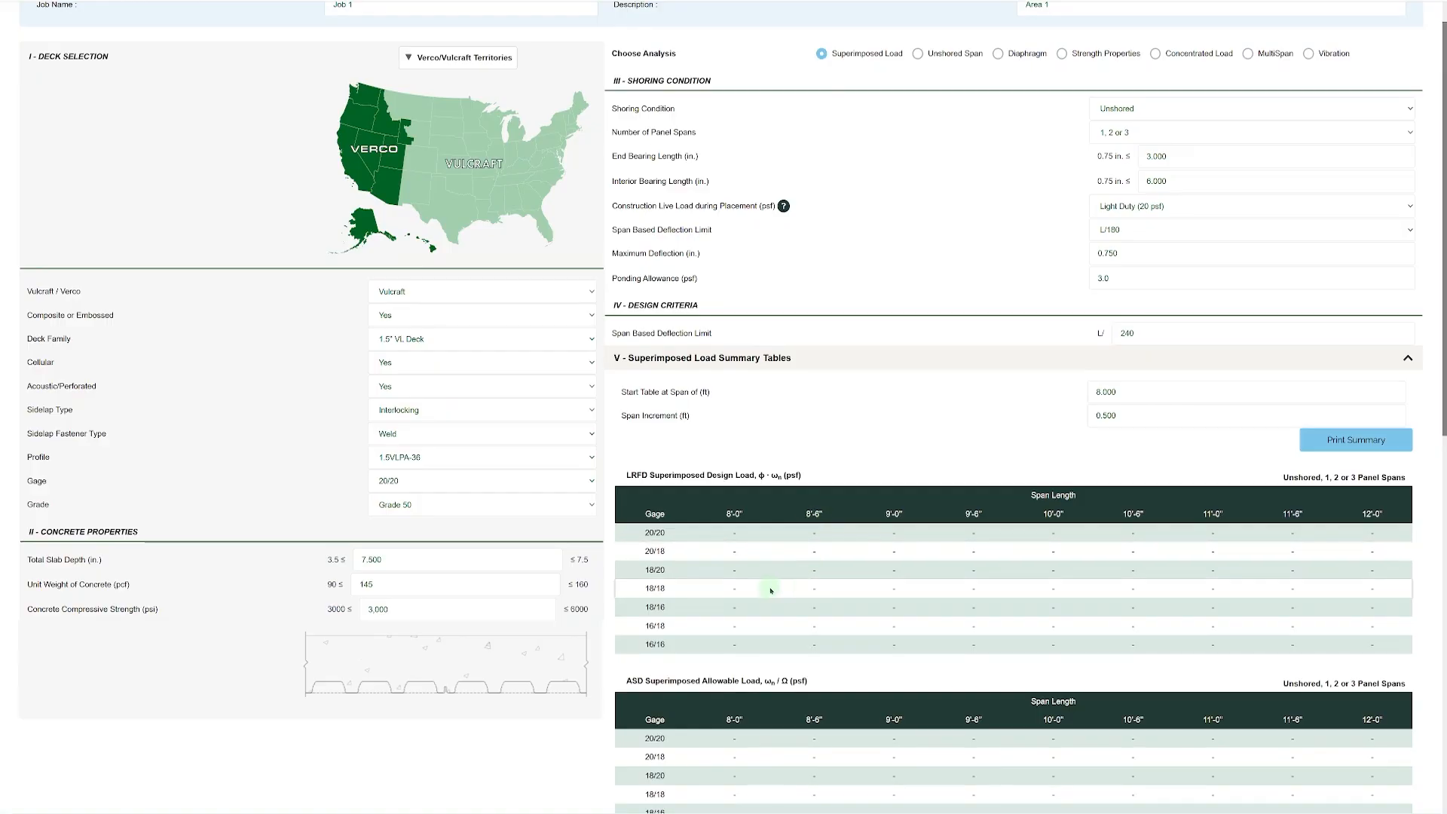
{"action": "scroll", "coordinate": [775, 590], "scroll_direction": "down", "scroll_amount": 5}
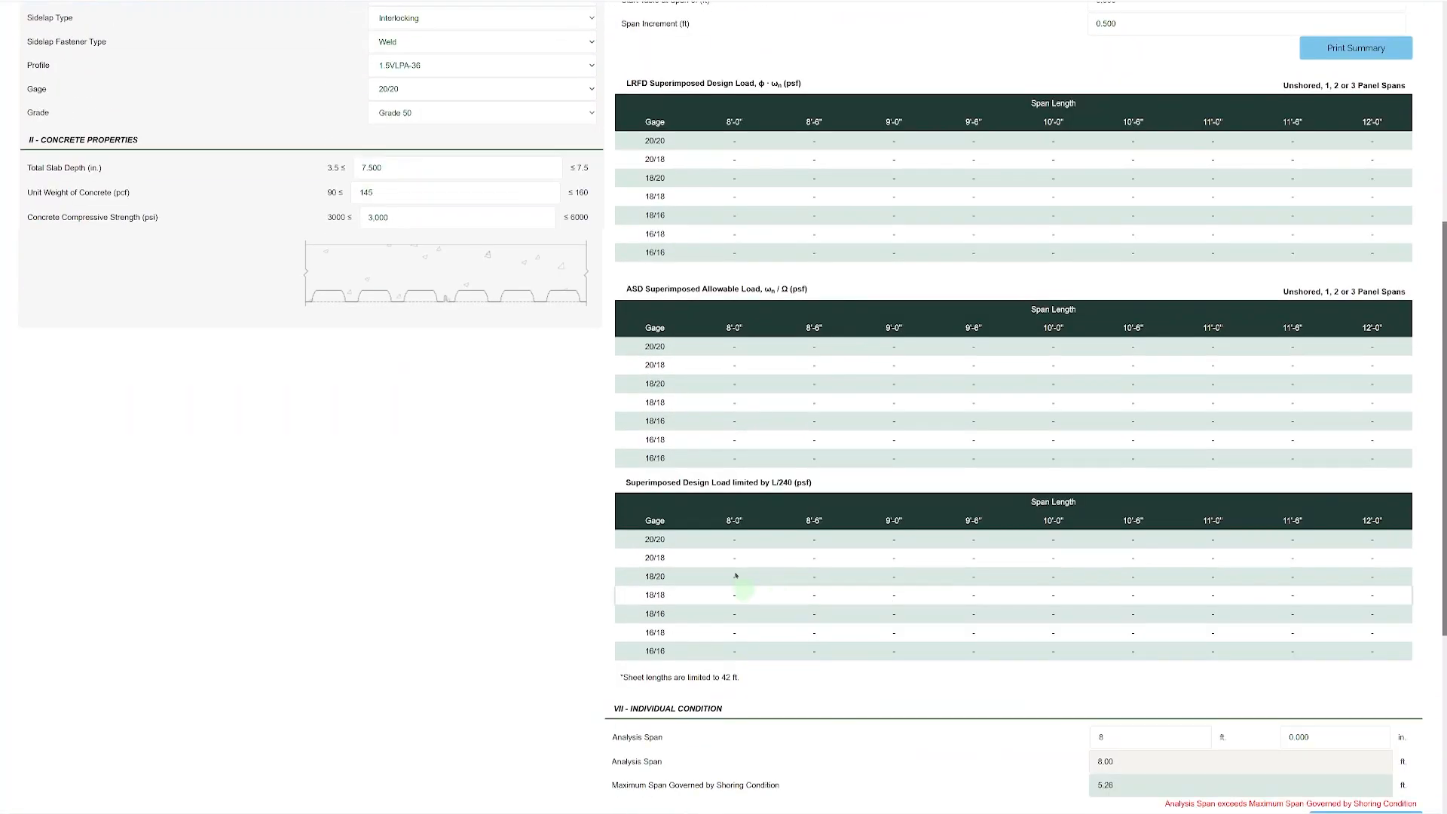
{"action": "scroll", "coordinate": [1014, 478], "scroll_direction": "up", "scroll_amount": 5}
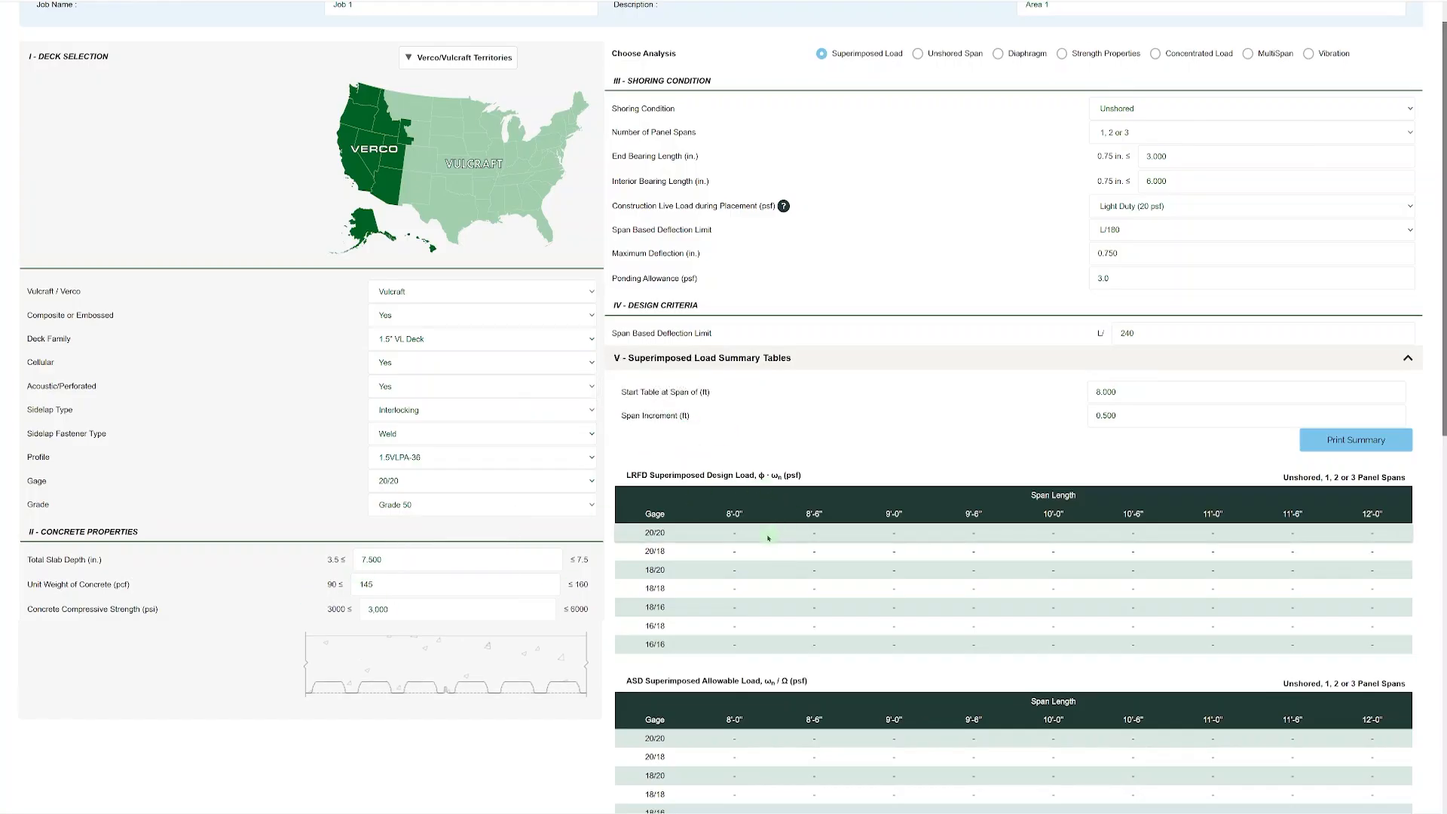
{"action": "scroll", "coordinate": [763, 520], "scroll_direction": "up", "scroll_amount": 1}
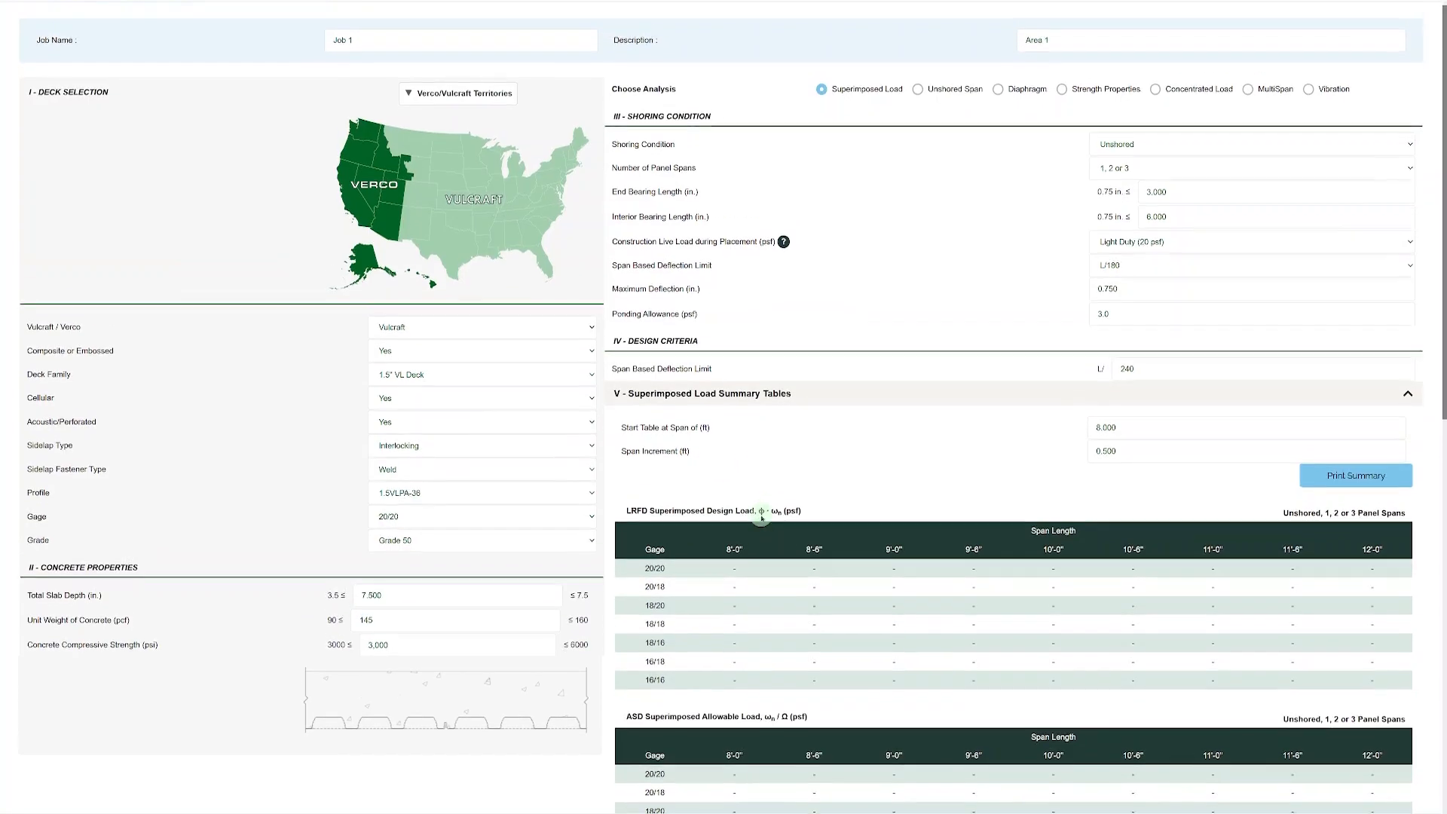
Try the Shored @ Midspan shoring condition and return the setting to Unshored.
{"action": "left_click", "coordinate": [1160, 149]}
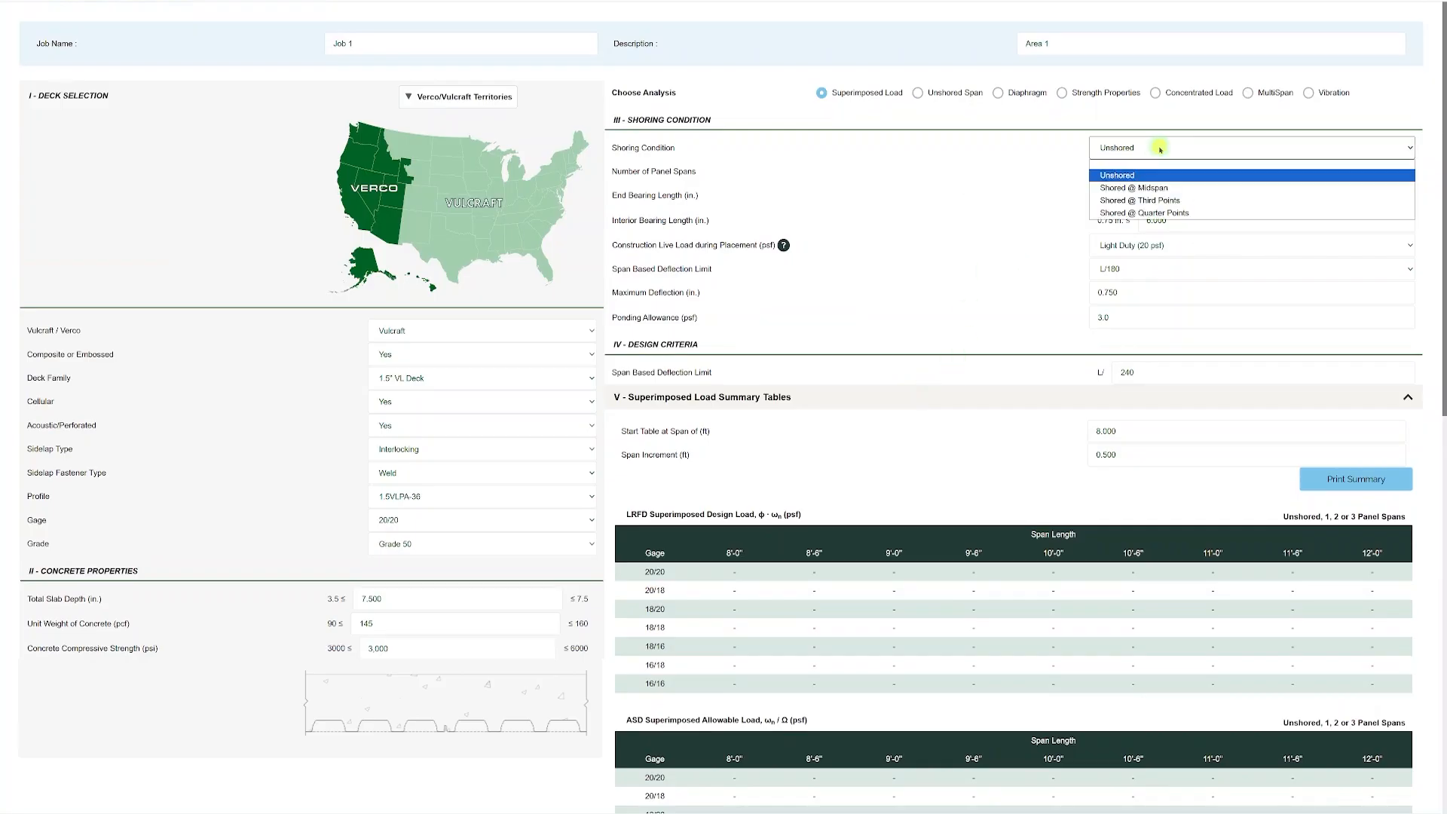
{"action": "left_click", "coordinate": [1138, 188]}
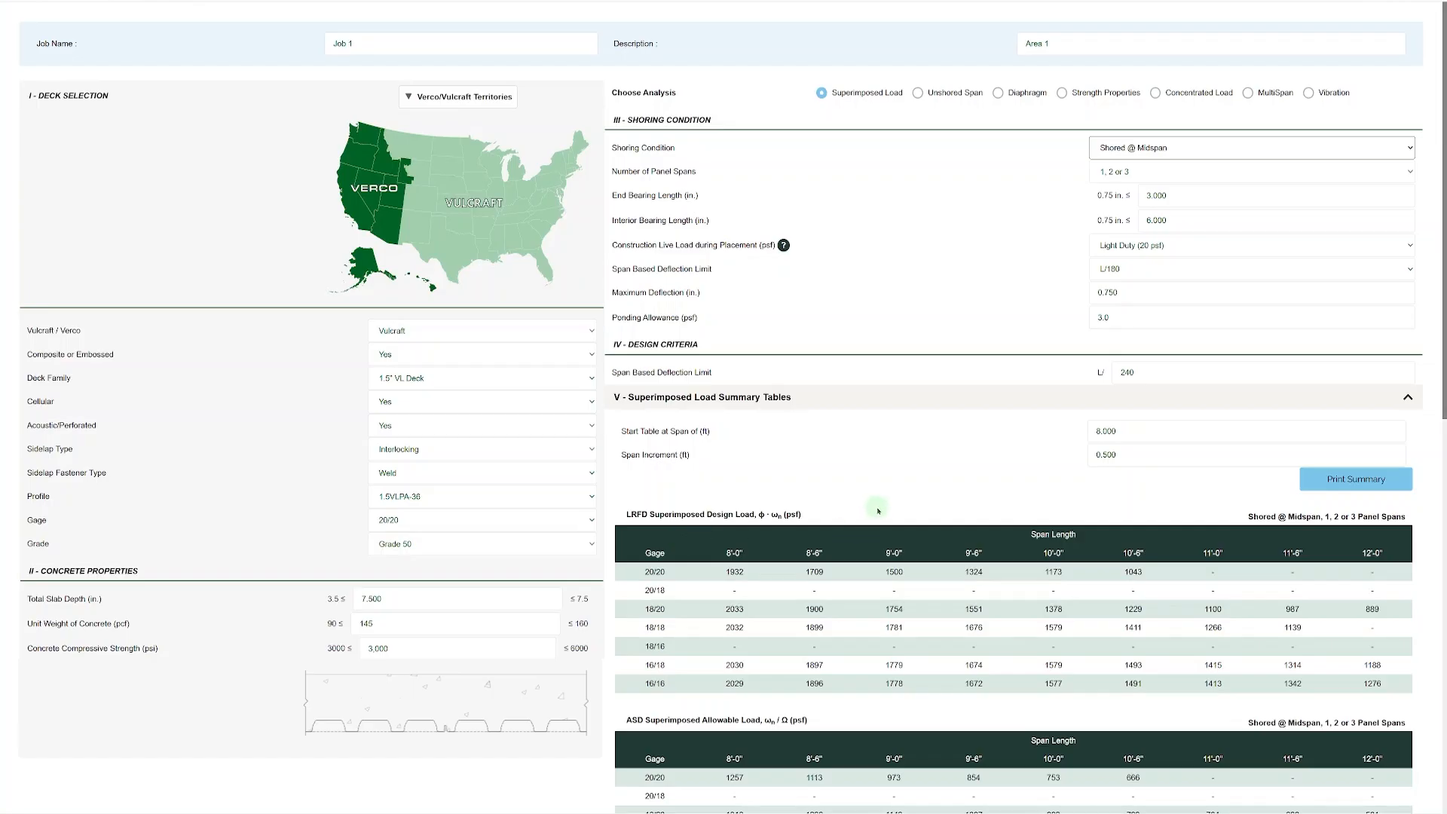
{"action": "left_click", "coordinate": [1153, 148]}
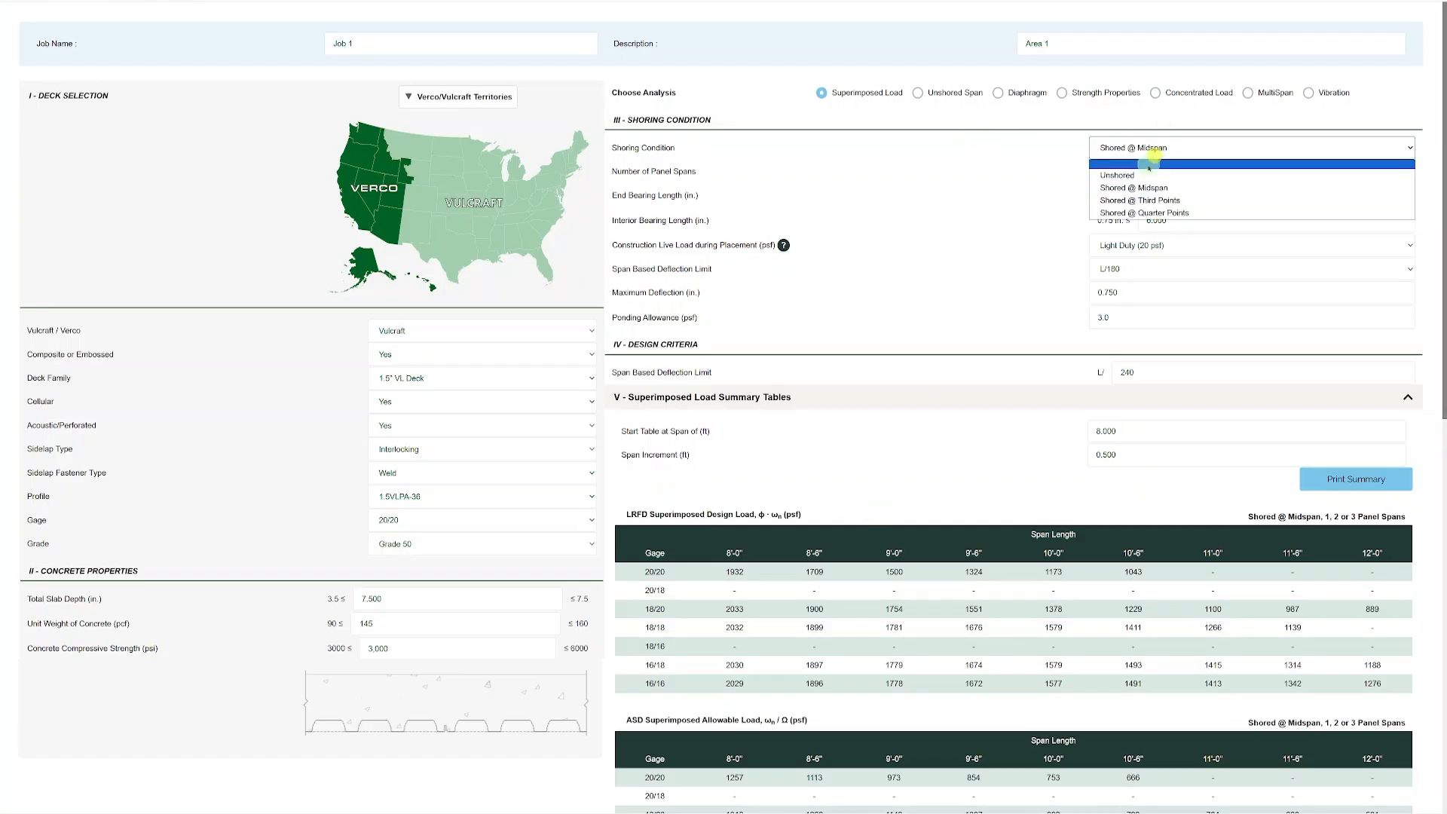
{"action": "left_click", "coordinate": [1144, 174]}
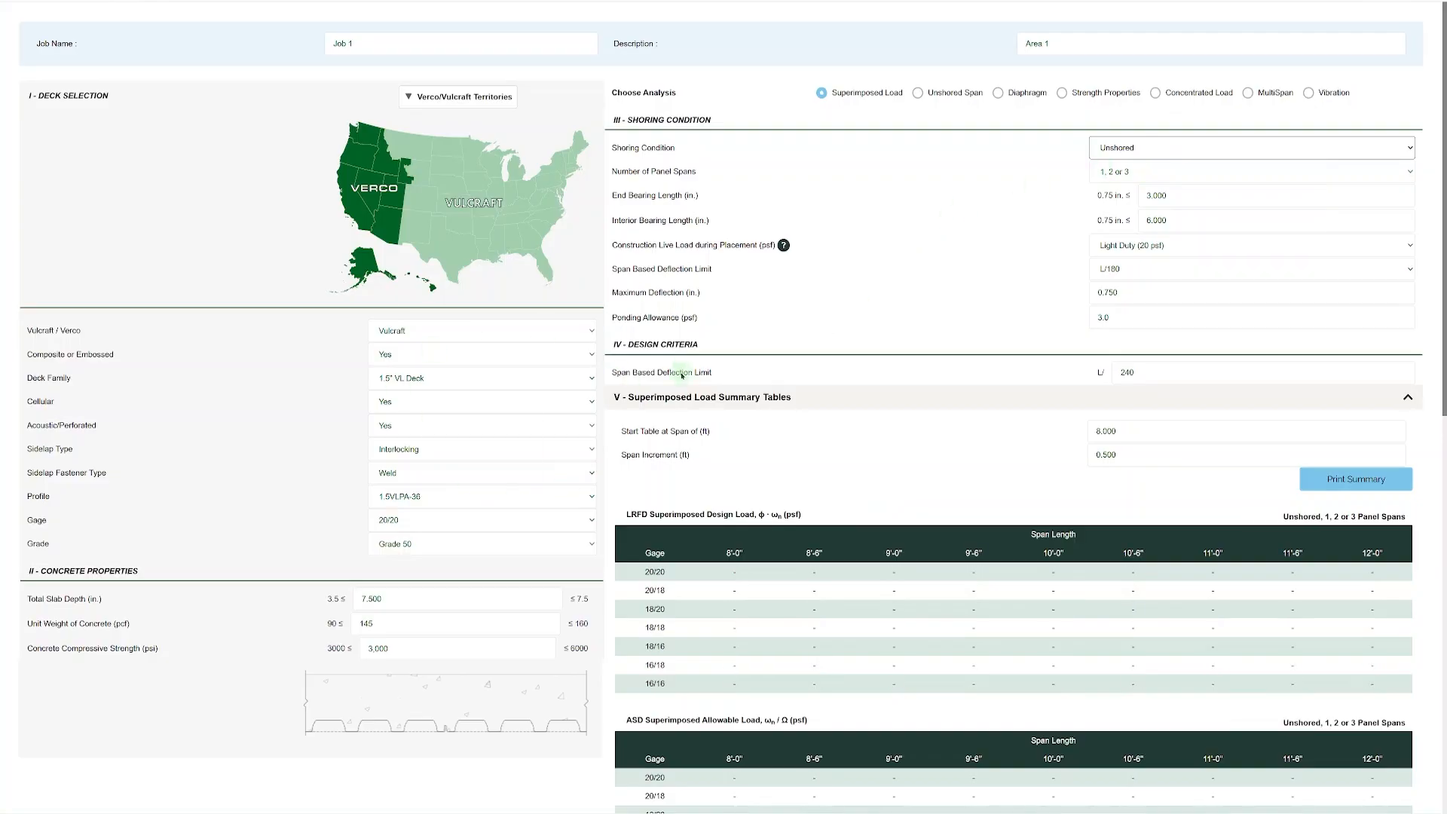
Start the superimposed load summary tables at a span of 4 ft and review the unshored loads.
{"action": "double_click", "coordinate": [1126, 435]}
{"action": "type", "text": "4"}
{"action": "left_click", "coordinate": [1057, 447]}
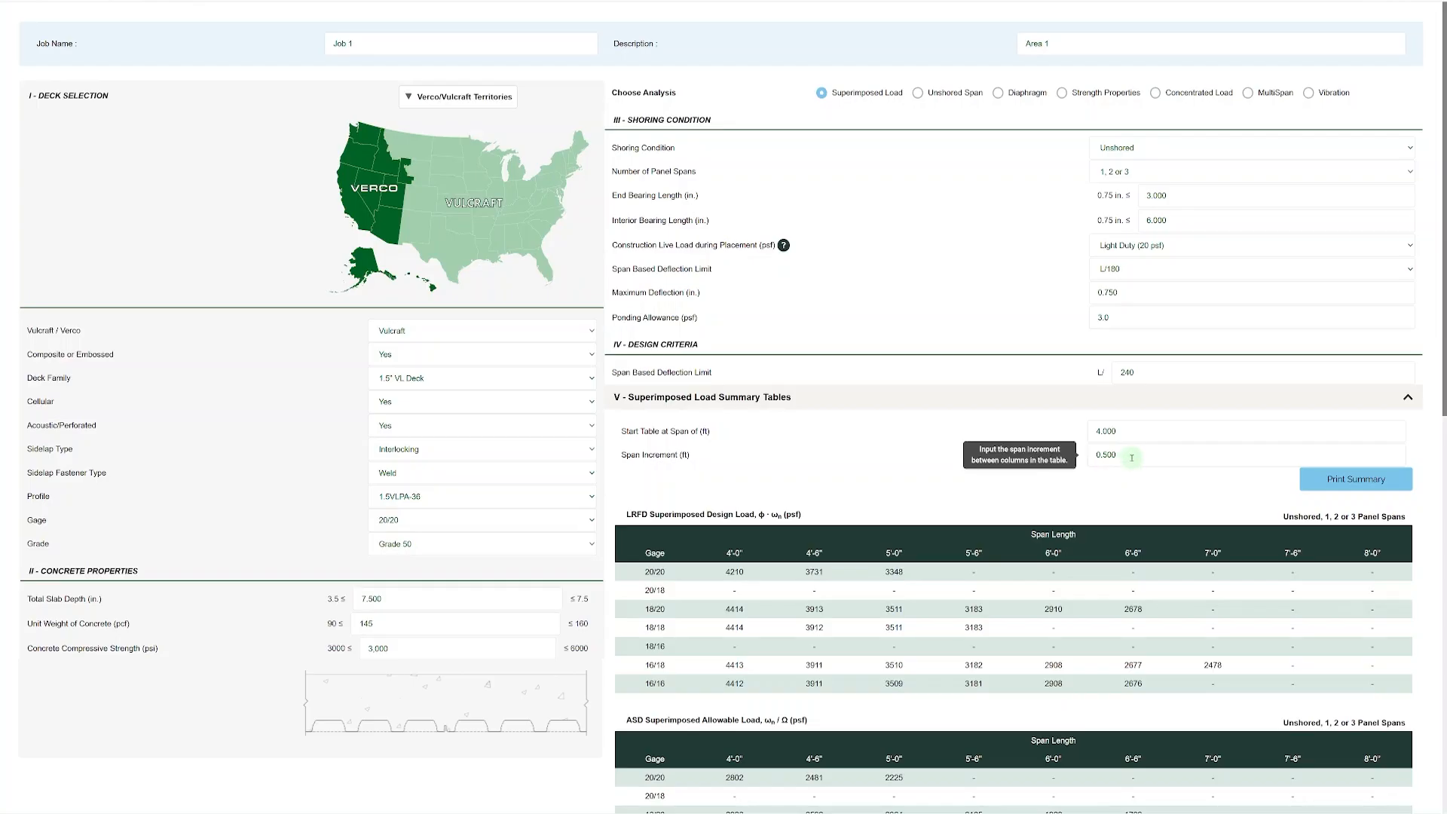
{"action": "scroll", "coordinate": [1115, 491], "scroll_direction": "down", "scroll_amount": 2}
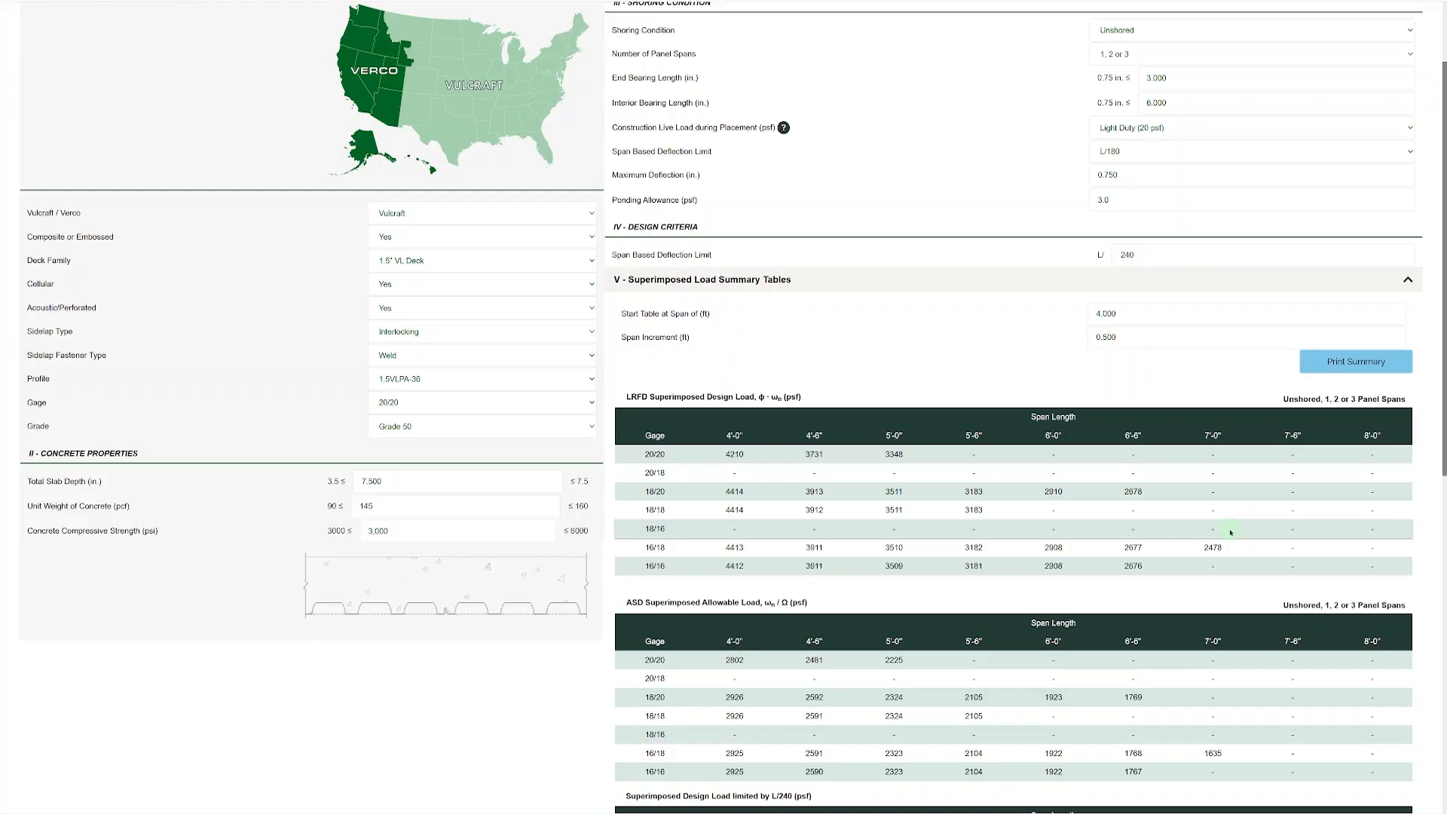
{"action": "scroll", "coordinate": [1229, 533], "scroll_direction": "up", "scroll_amount": 2}
Change the Cellular option of the 1.5" VL deck to No.
{"action": "mouse_move", "coordinate": [1125, 150]}
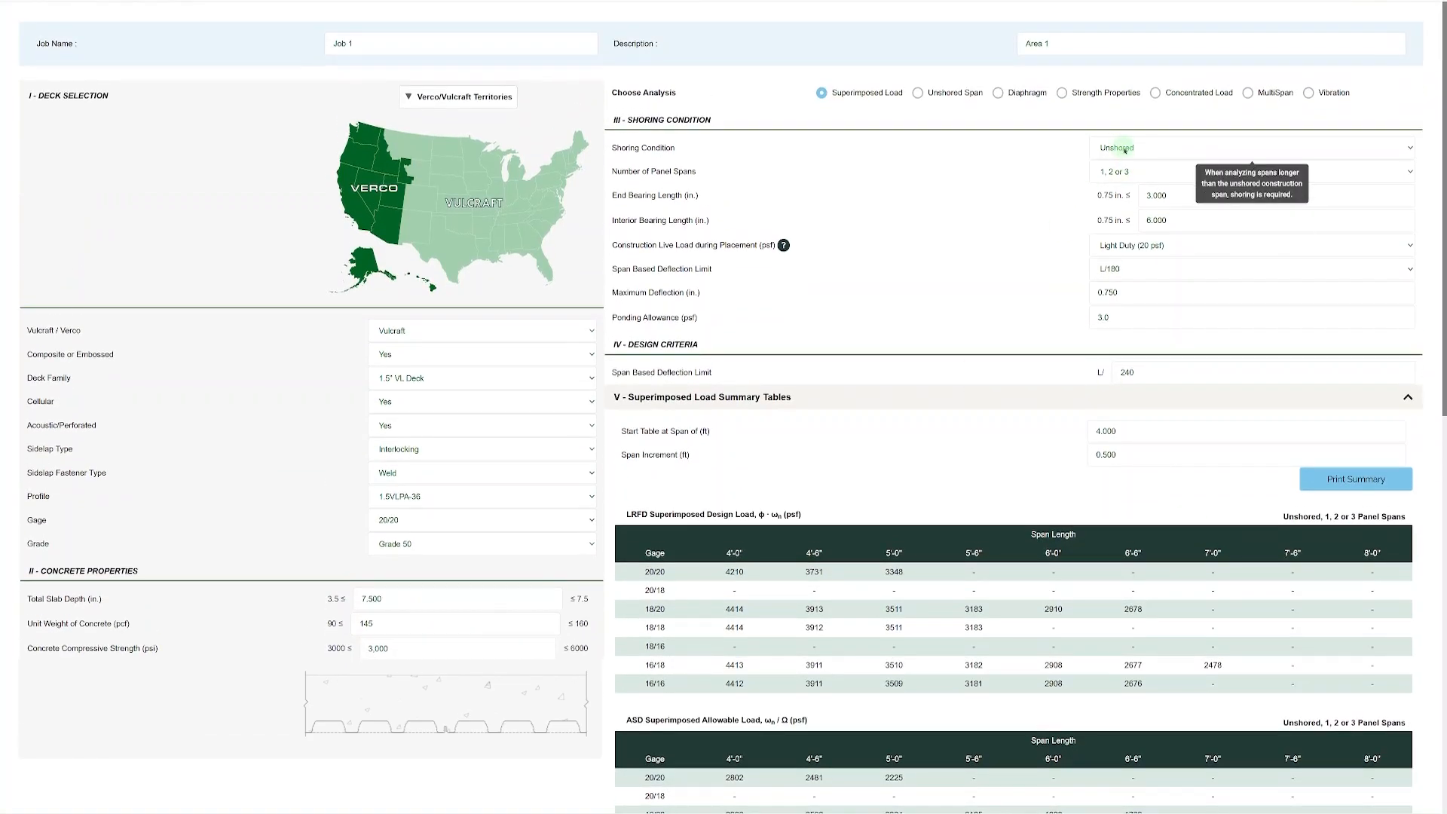
{"action": "mouse_move", "coordinate": [457, 405]}
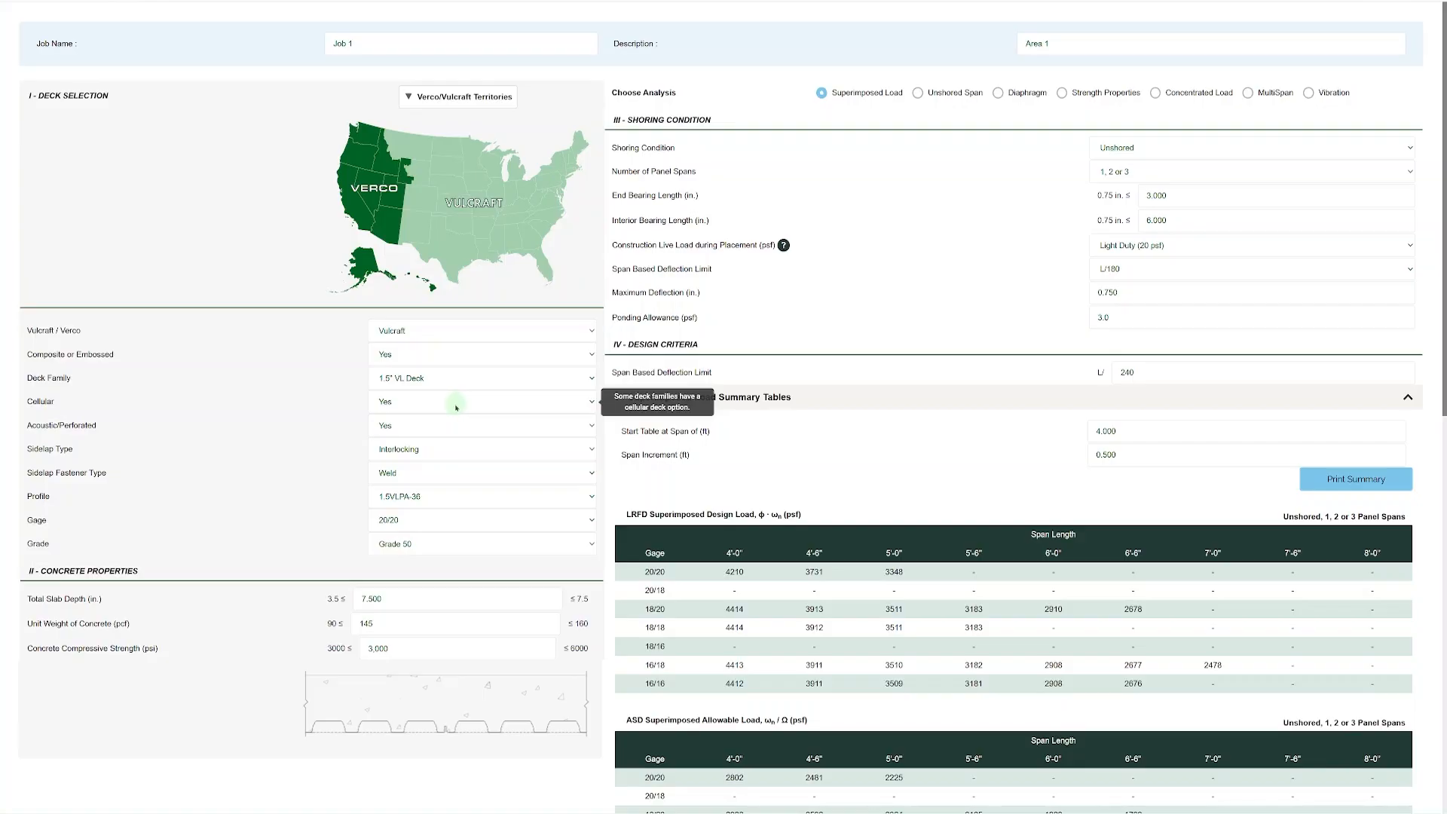
{"action": "left_click", "coordinate": [456, 405]}
{"action": "left_click", "coordinate": [432, 428]}
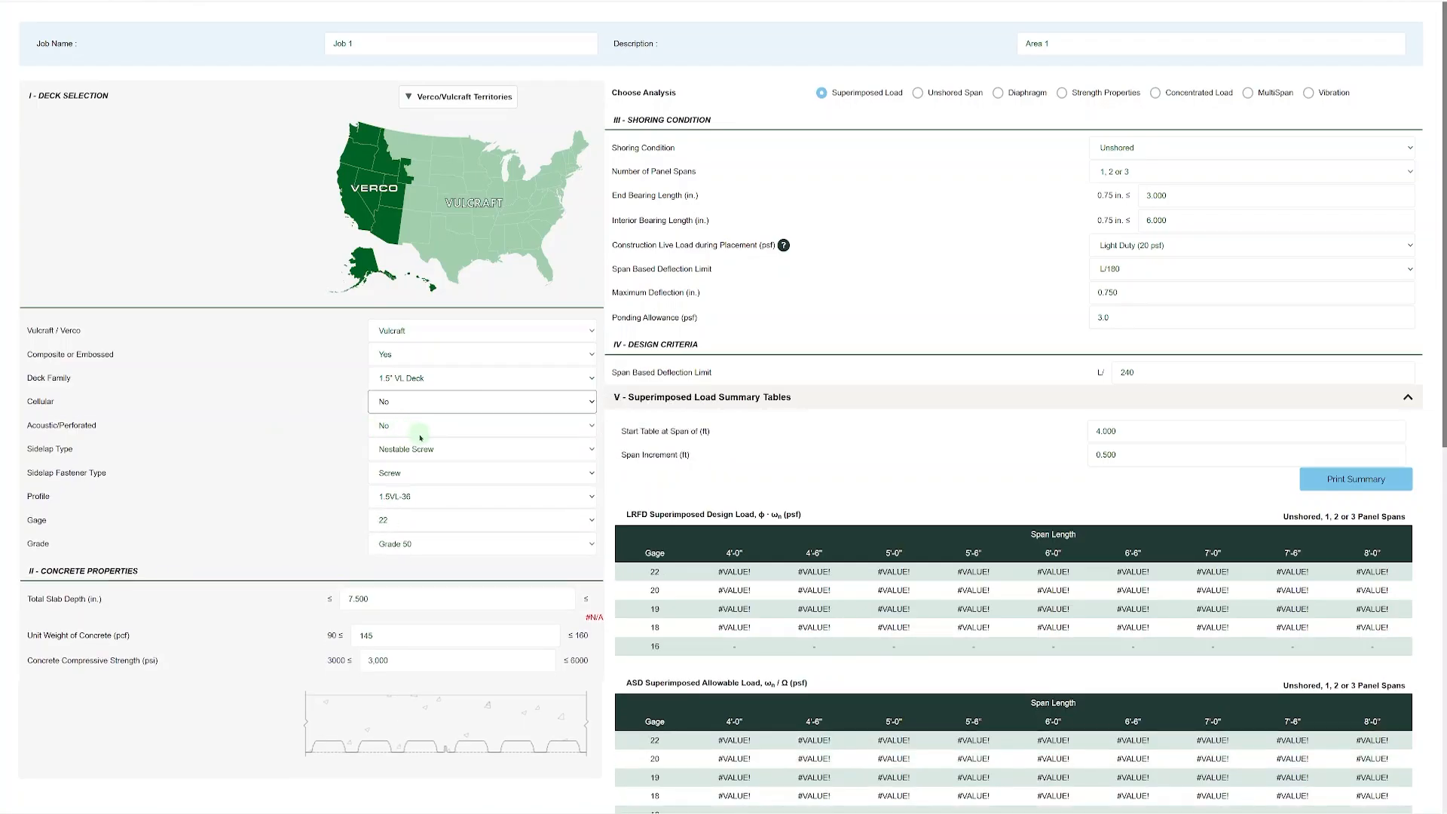
Check which sidelap fastener types and sidelap types are offered for the non-cellular deck.
{"action": "left_click", "coordinate": [434, 477]}
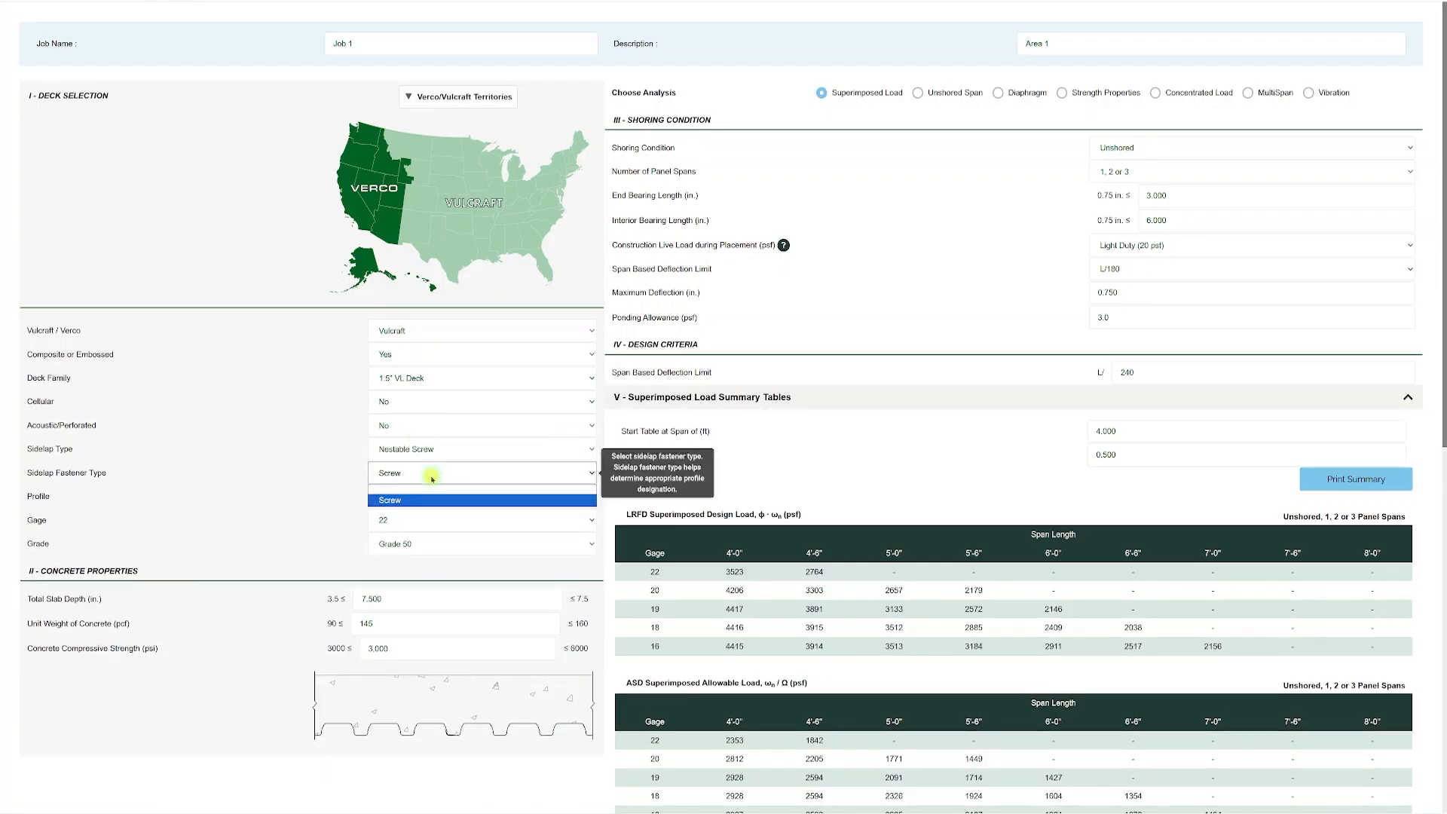
{"action": "left_click", "coordinate": [452, 500]}
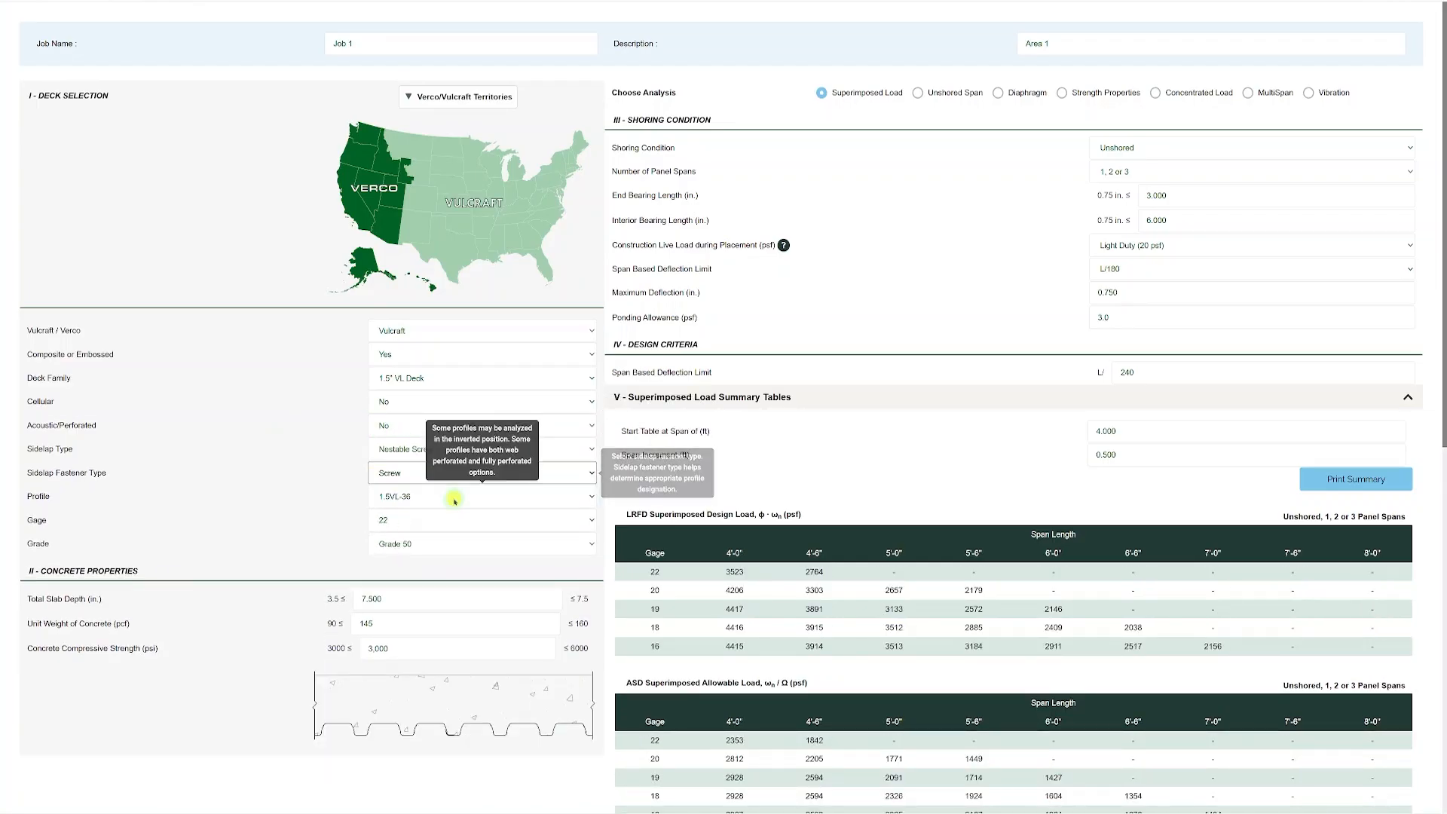
{"action": "left_click", "coordinate": [435, 451]}
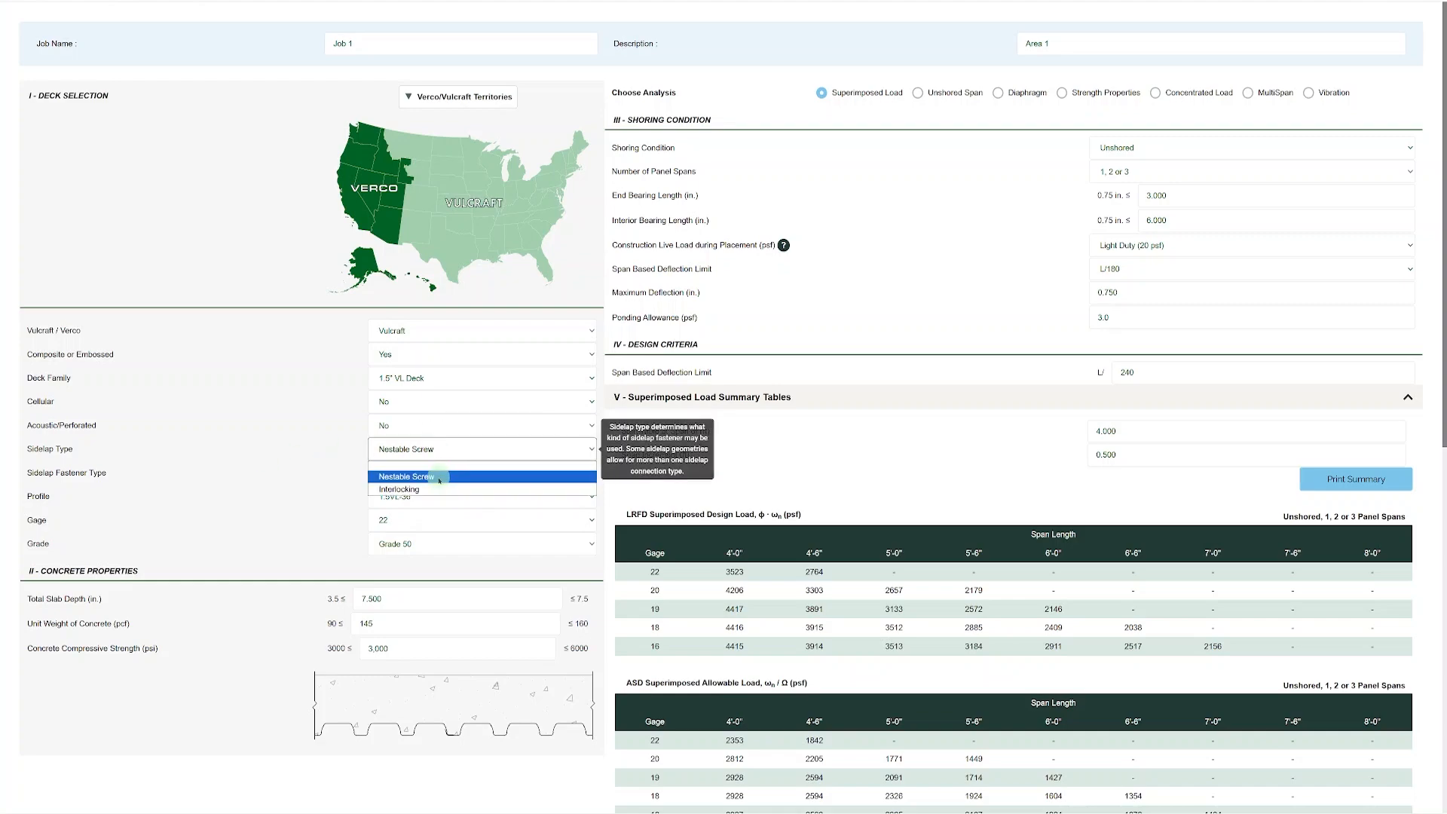
{"action": "left_click", "coordinate": [294, 474]}
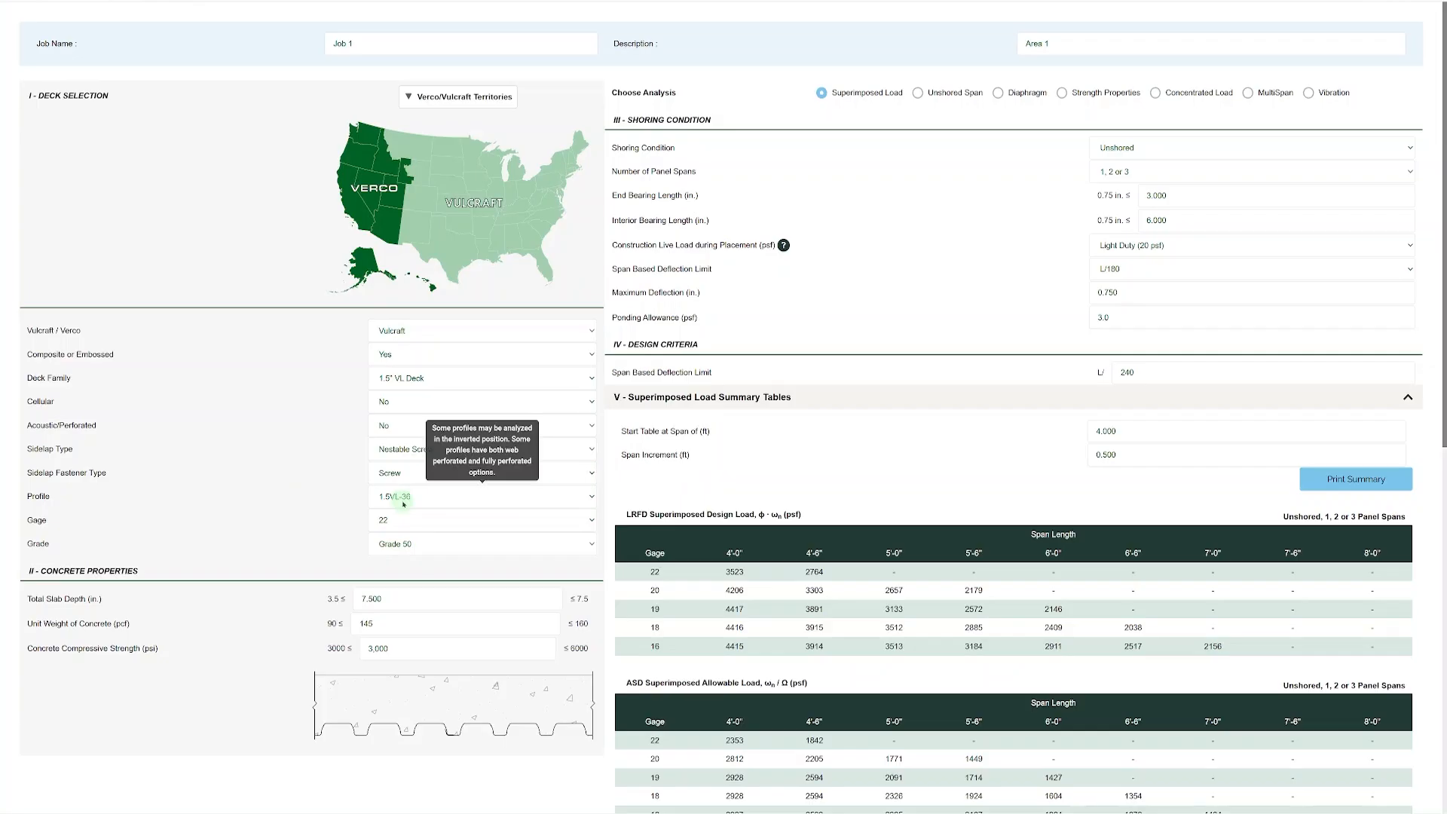
Change the sidelap type to Interlocking and try the Button Punch and Weld sidelap fastener types.
{"action": "left_click", "coordinate": [400, 451]}
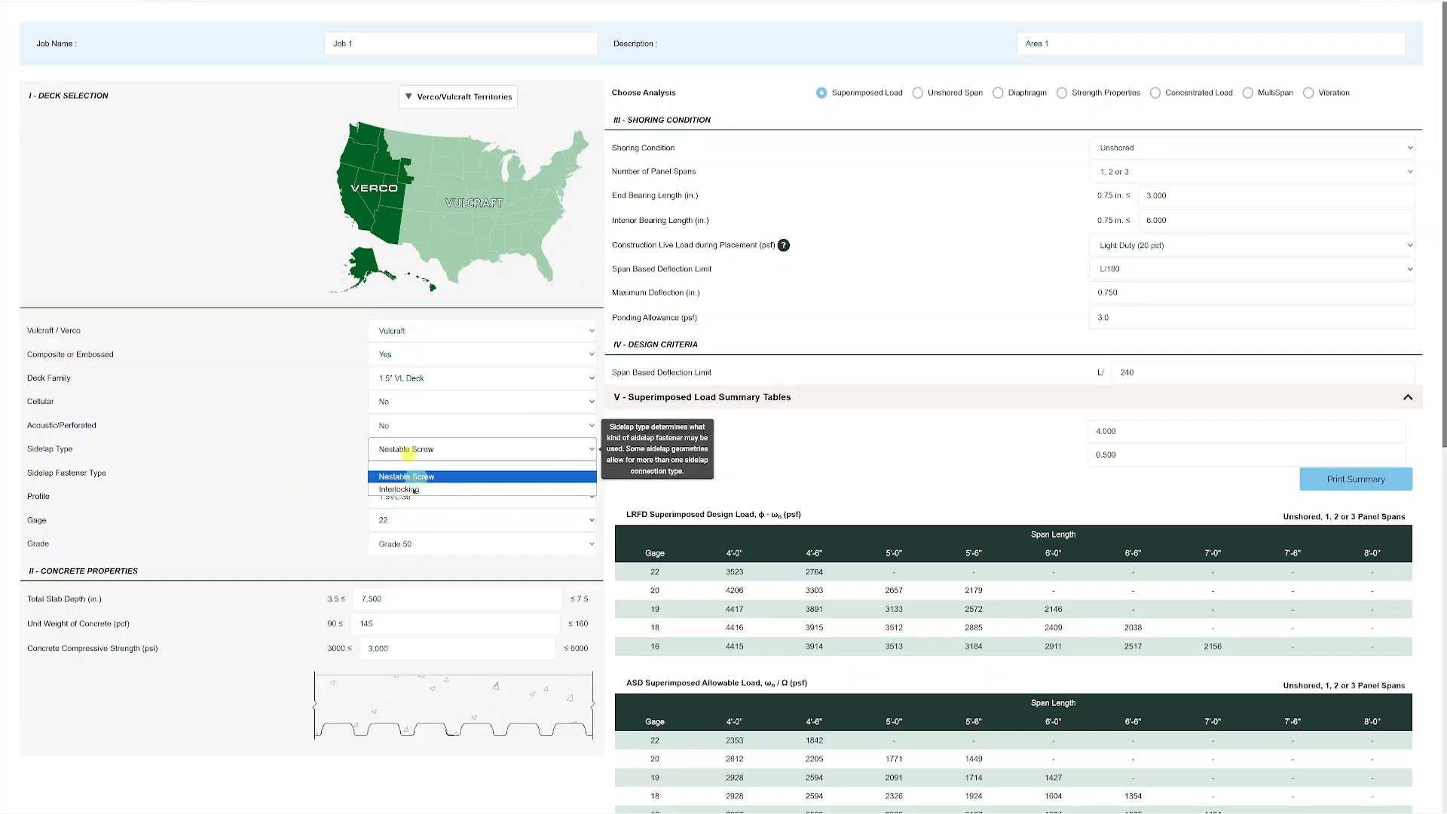
{"action": "left_click", "coordinate": [411, 488]}
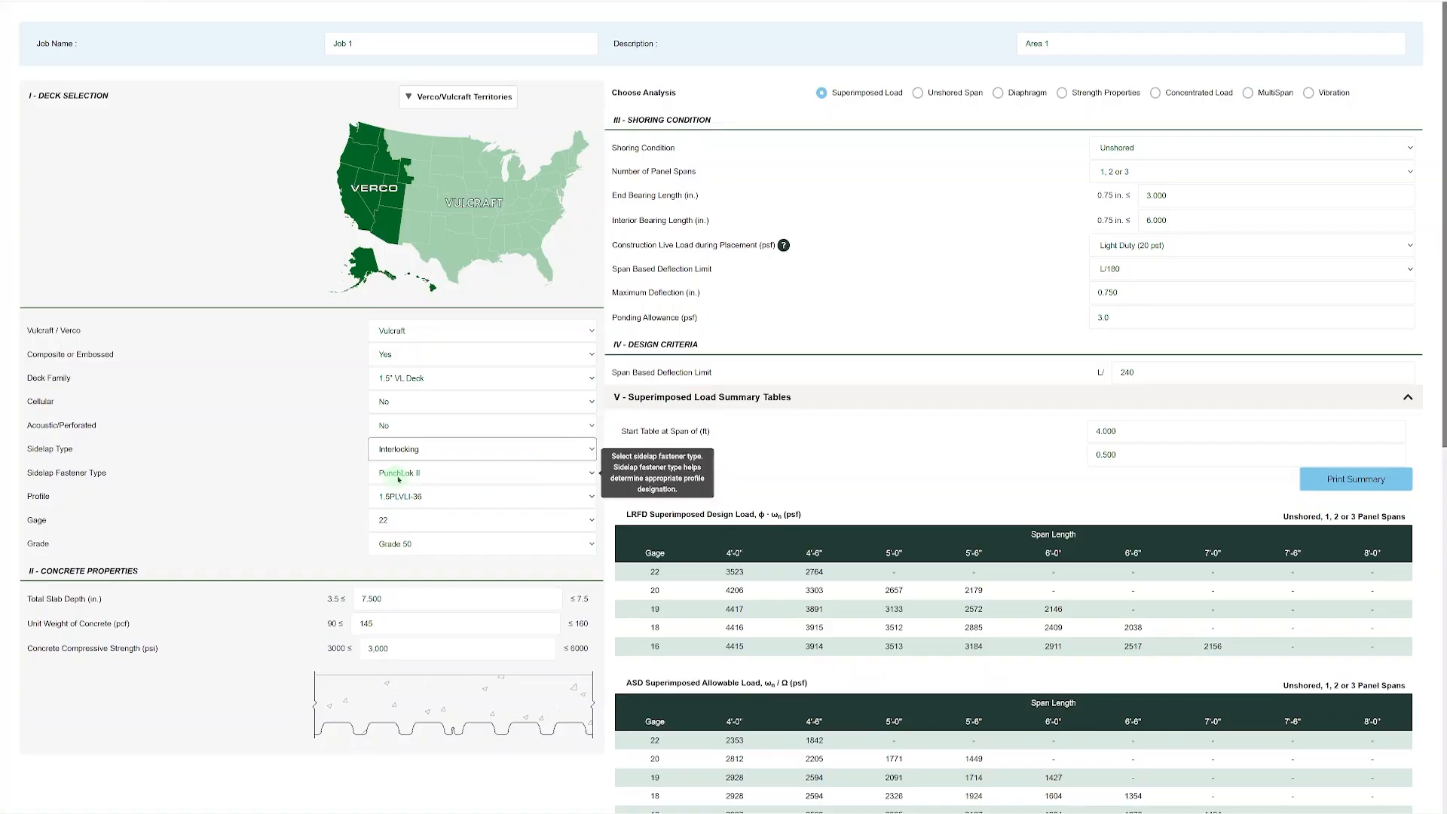
{"action": "left_click", "coordinate": [398, 475]}
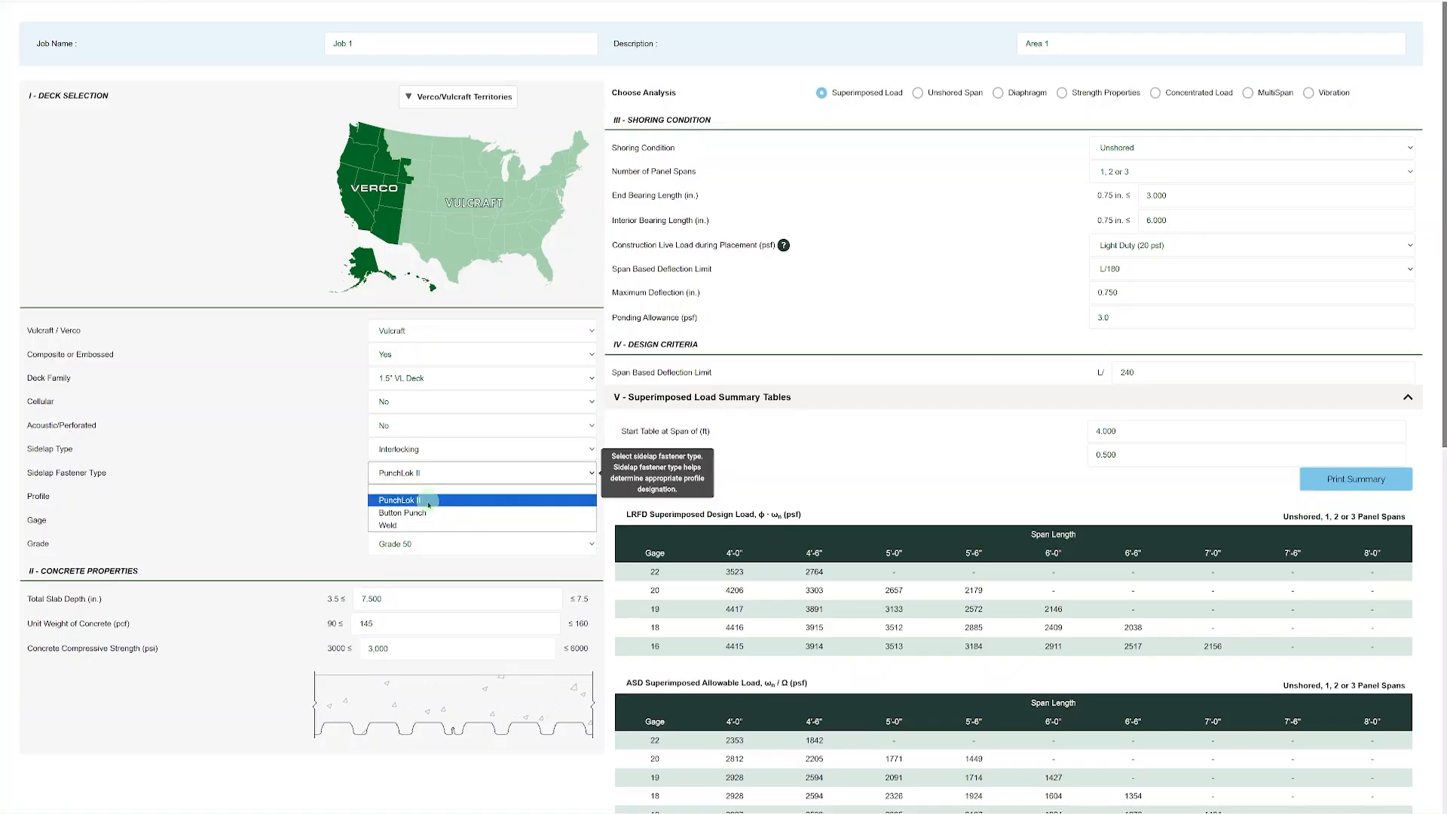
{"action": "left_click", "coordinate": [403, 512]}
{"action": "left_click", "coordinate": [417, 472]}
{"action": "left_click", "coordinate": [399, 525]}
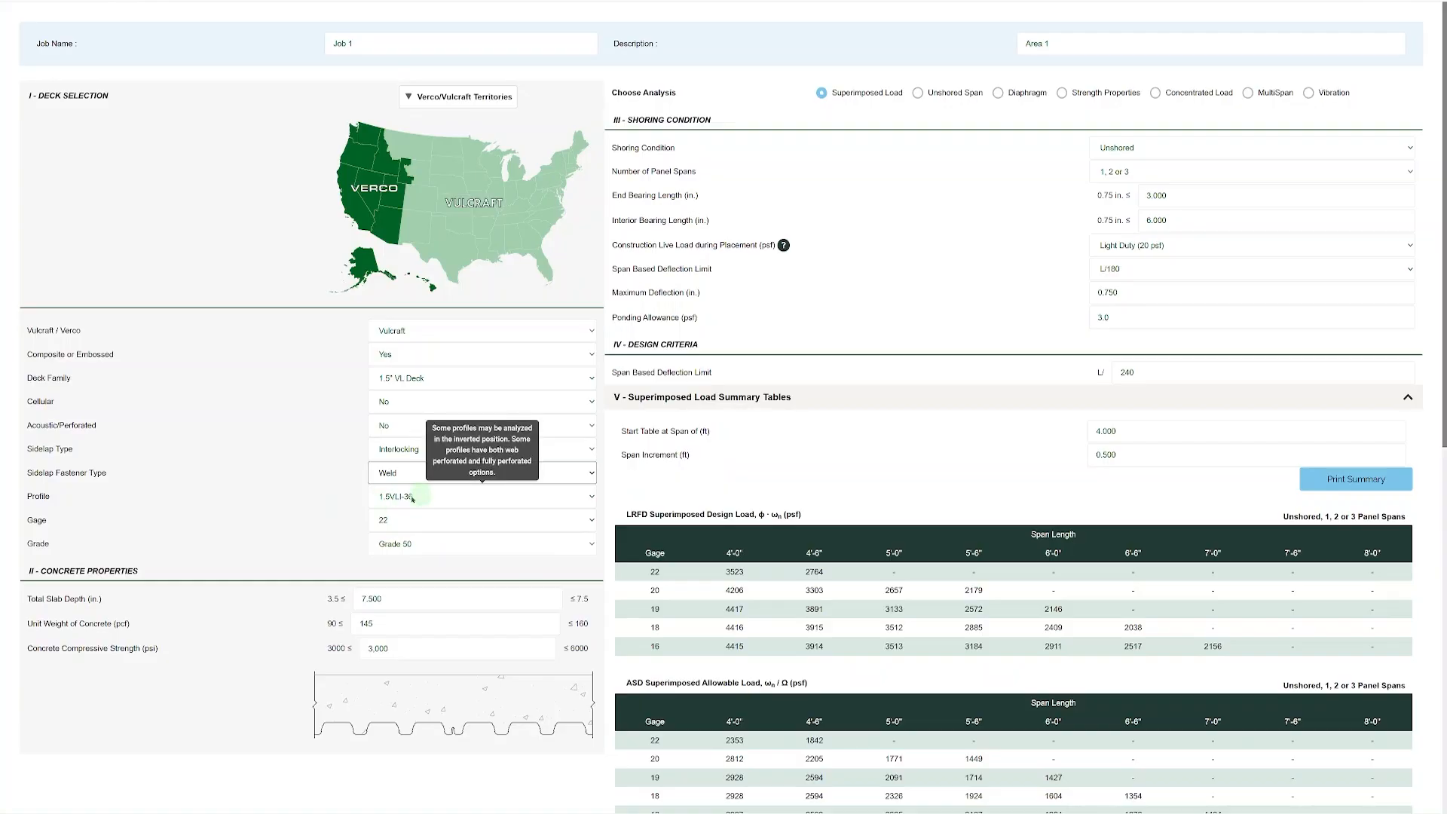
Check the profile for the welded interlocking sidelap and examine its joint in the deck section drawing.
{"action": "left_click", "coordinate": [396, 498]}
{"action": "scroll", "coordinate": [333, 499], "scroll_direction": "down", "scroll_amount": 1}
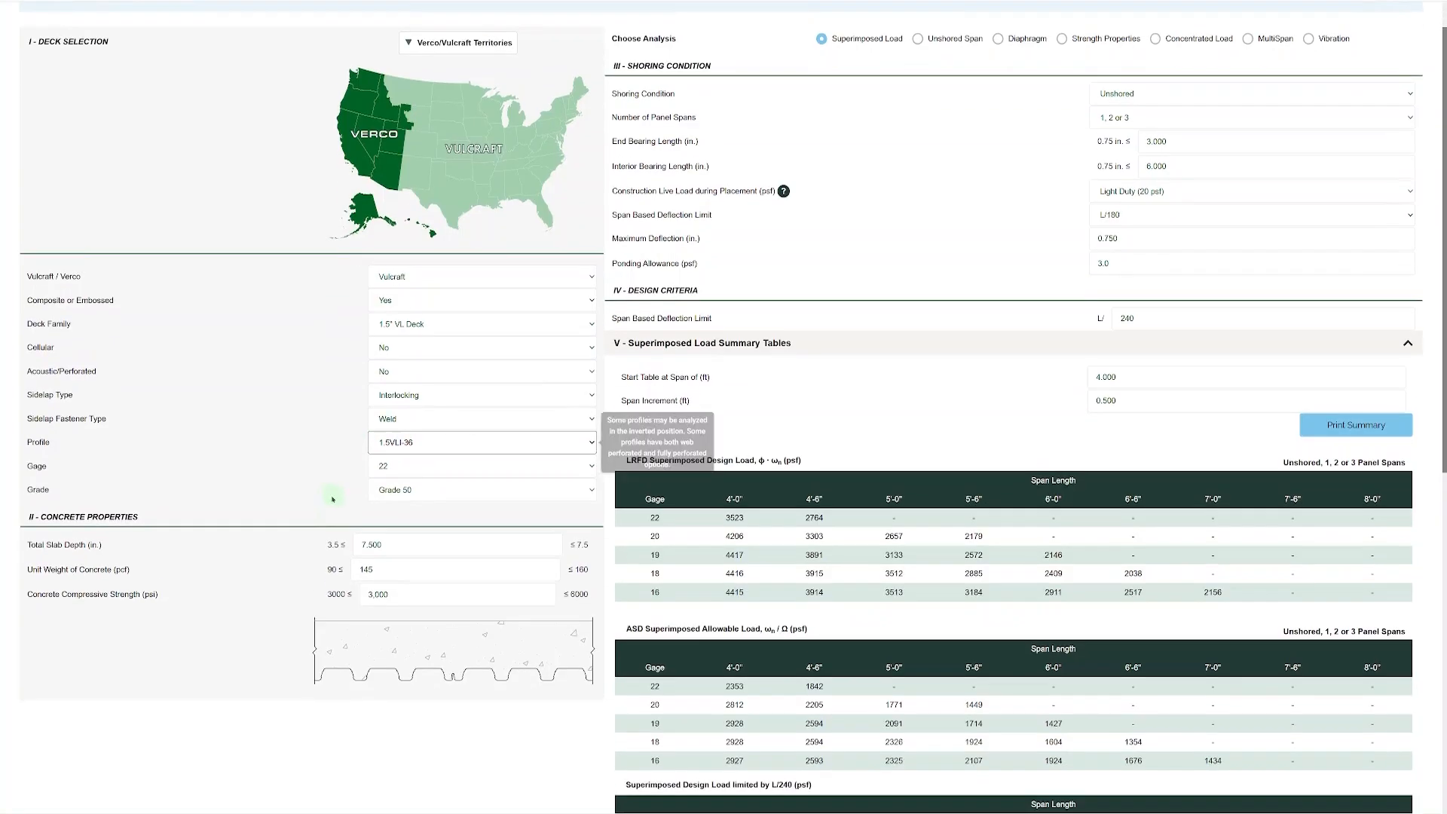
{"action": "scroll", "coordinate": [332, 499], "scroll_direction": "down", "scroll_amount": 1}
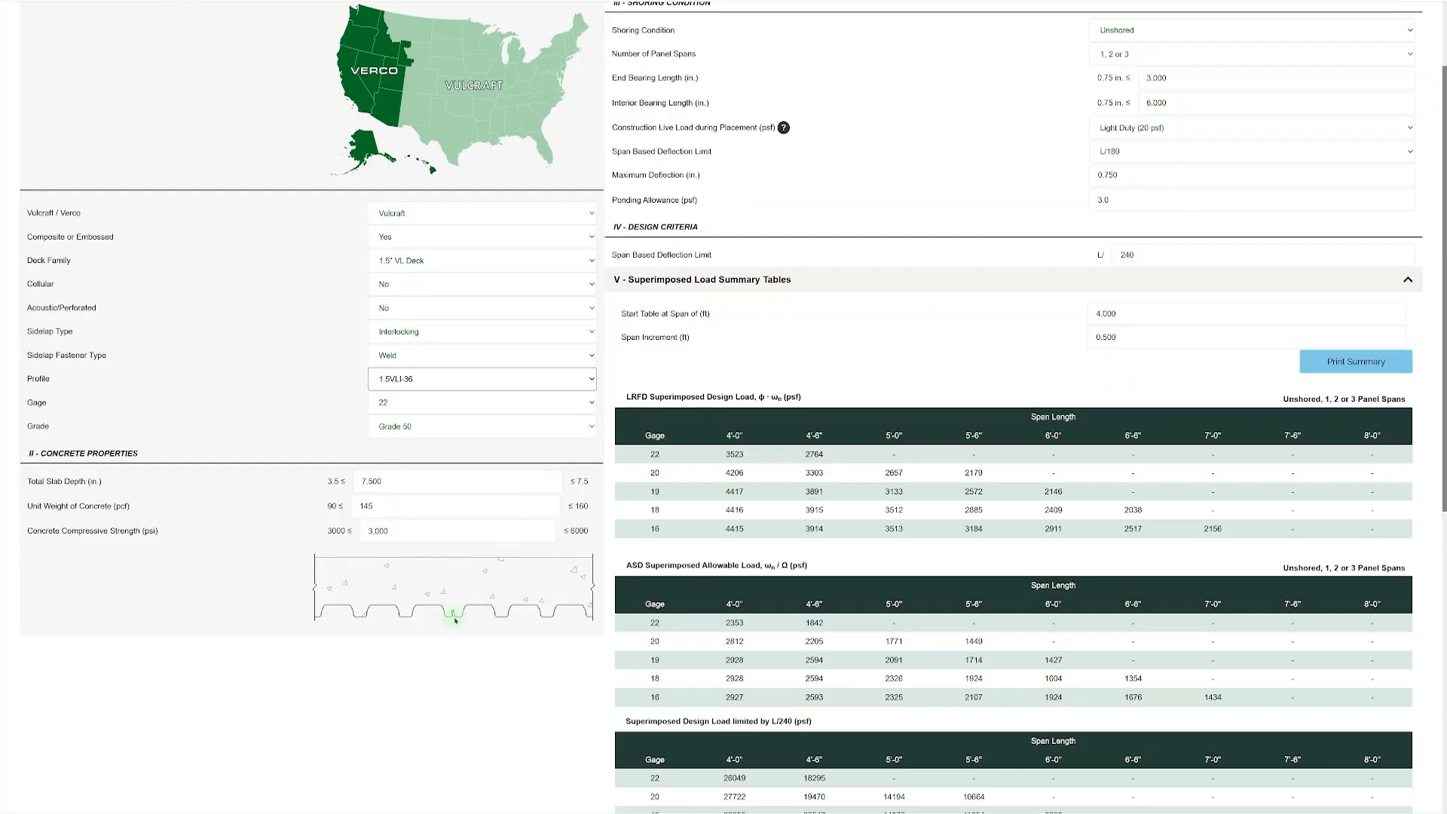
Set the sidelap type to Nestable Screw and select the 1.5VLR-36 profile.
{"action": "left_click", "coordinate": [448, 340]}
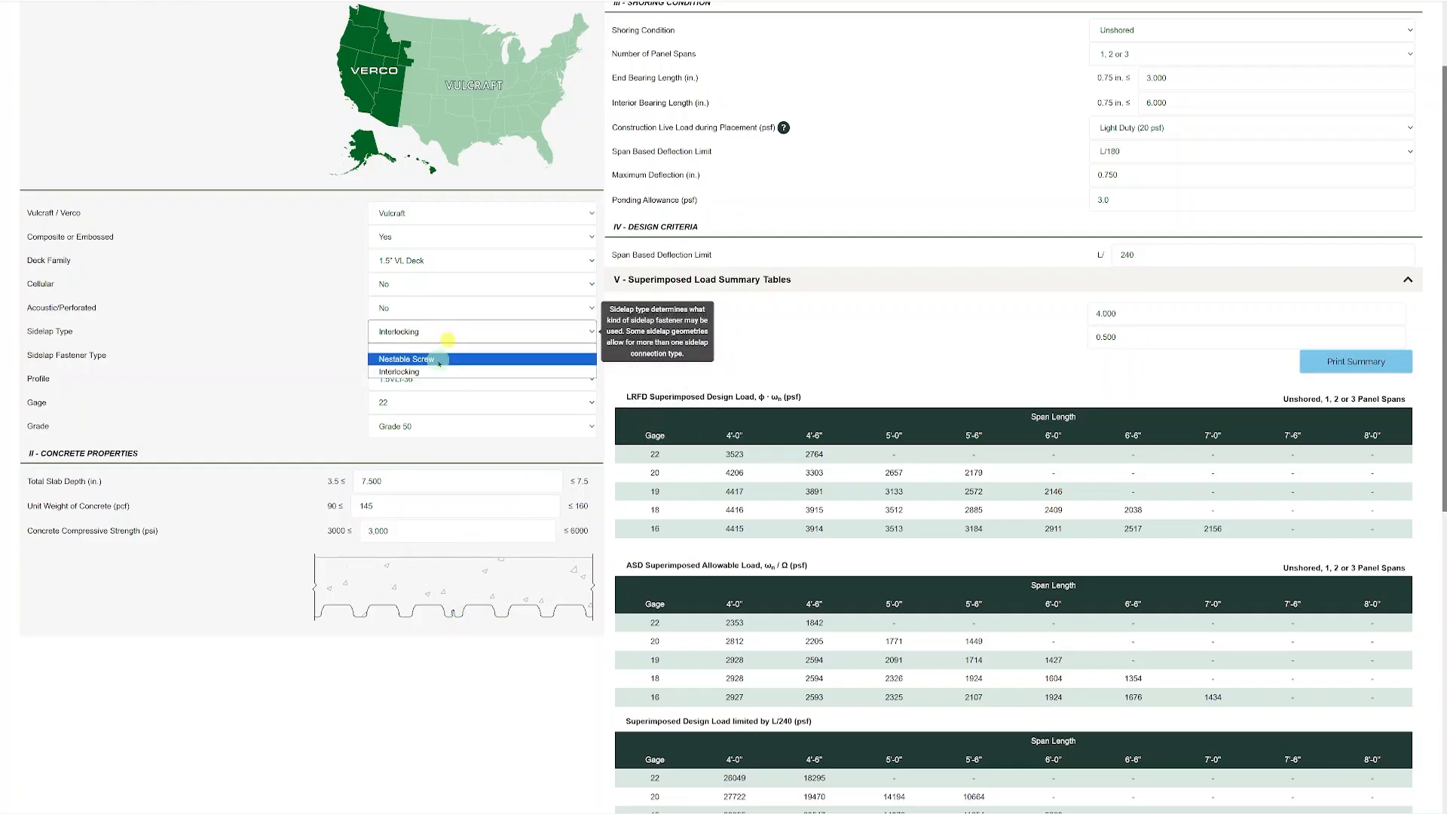
{"action": "left_click", "coordinate": [439, 361]}
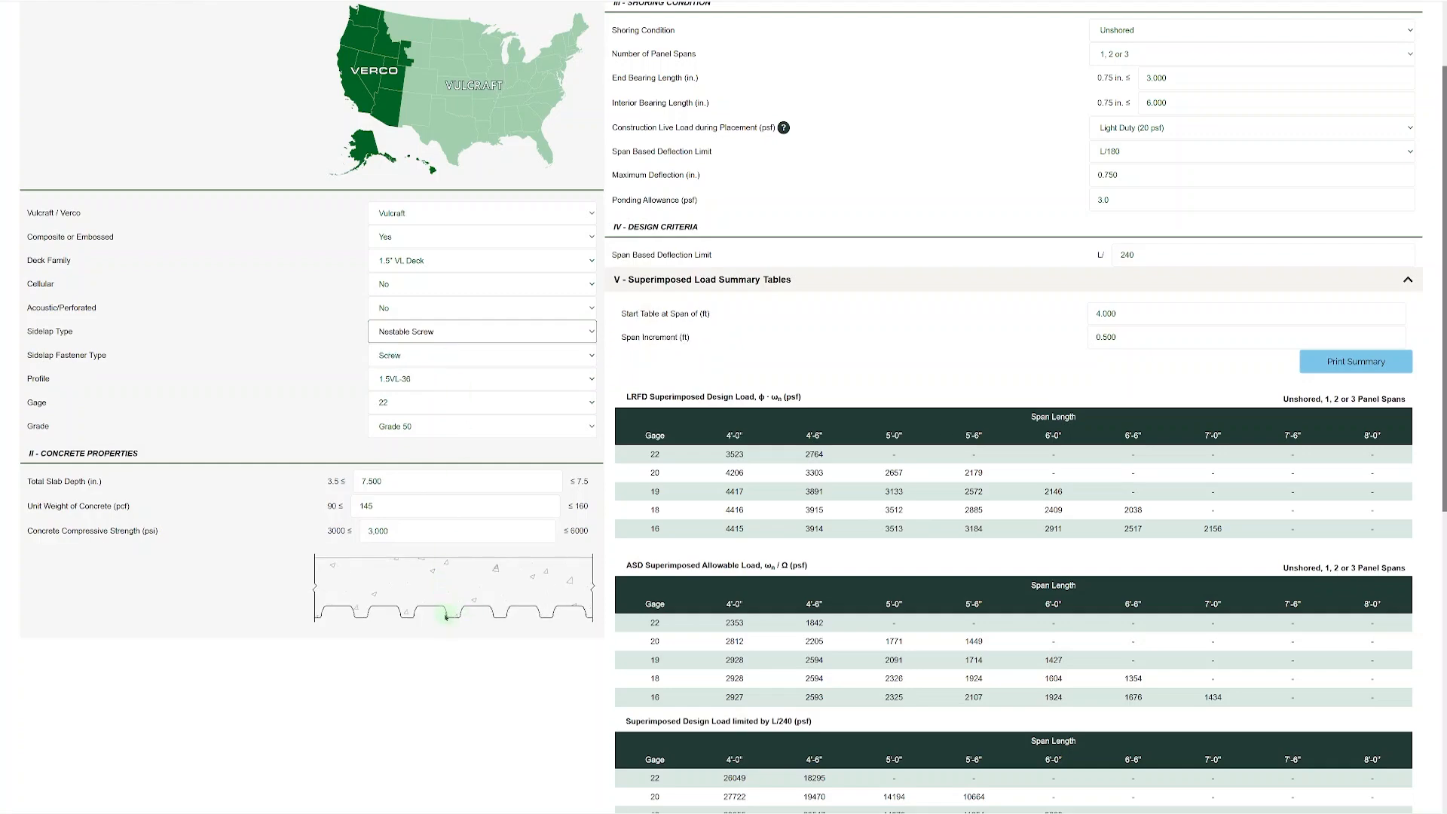
{"action": "left_click", "coordinate": [420, 384]}
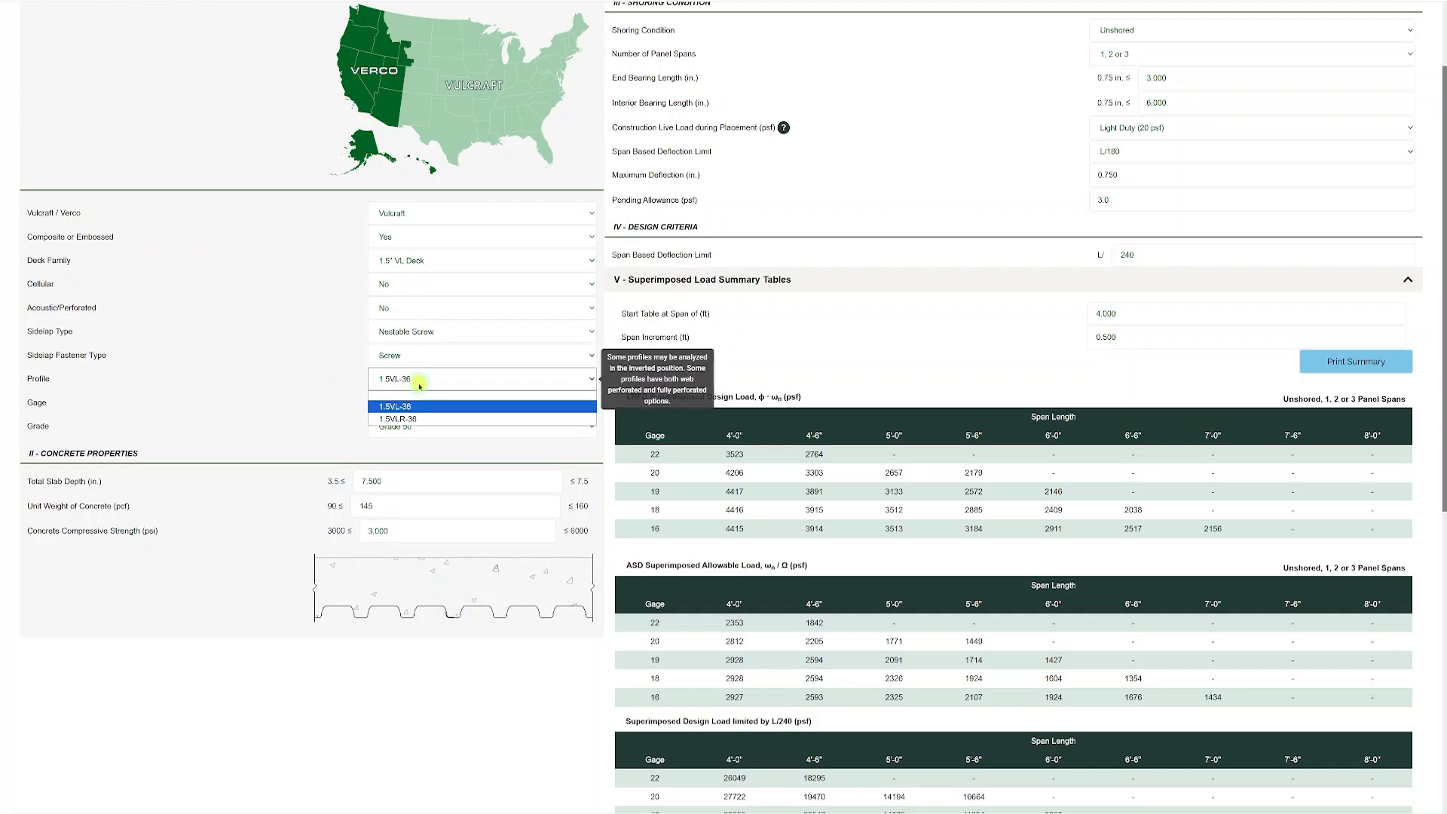
{"action": "left_click", "coordinate": [417, 420]}
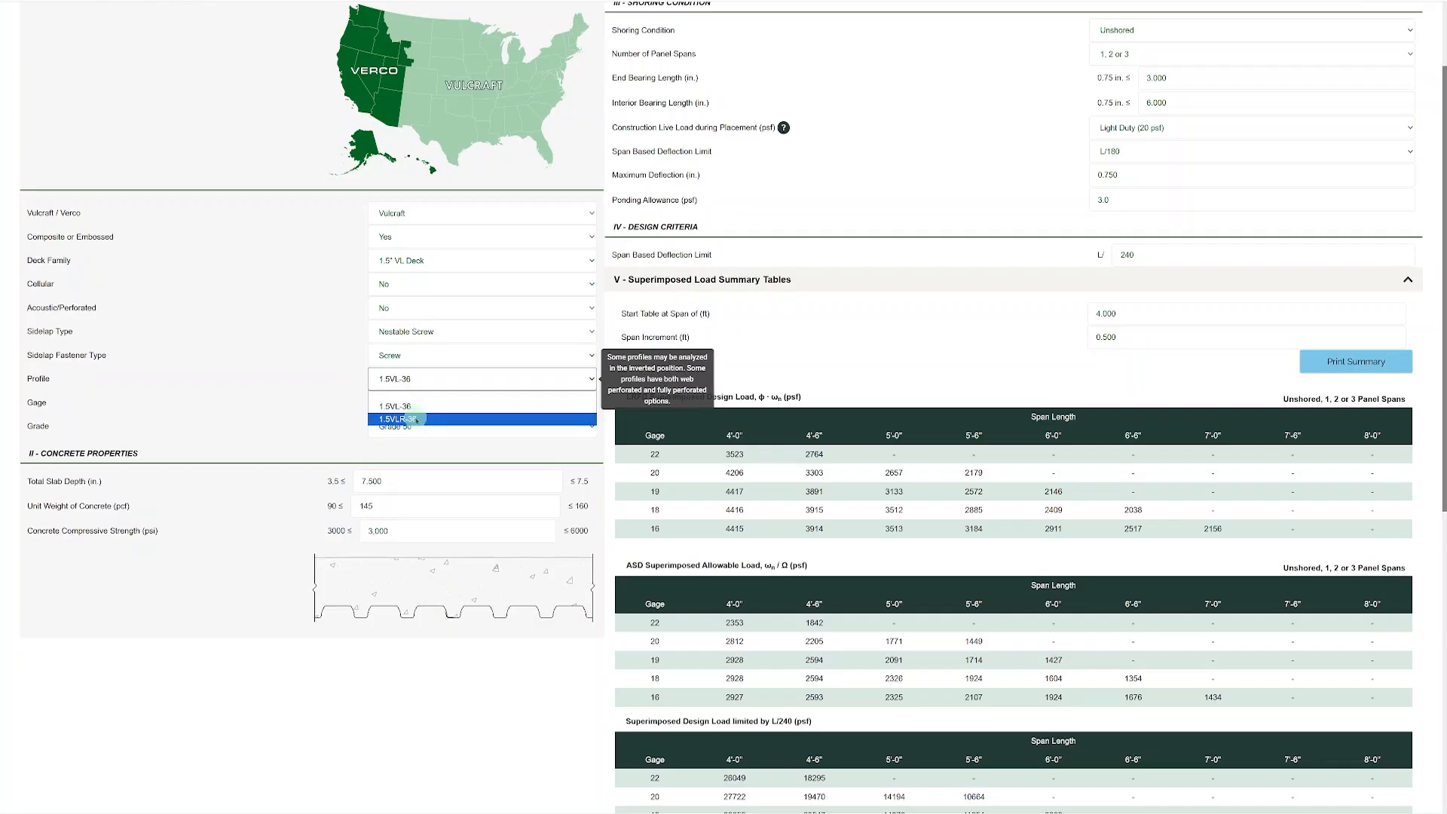
{"action": "left_click", "coordinate": [417, 420]}
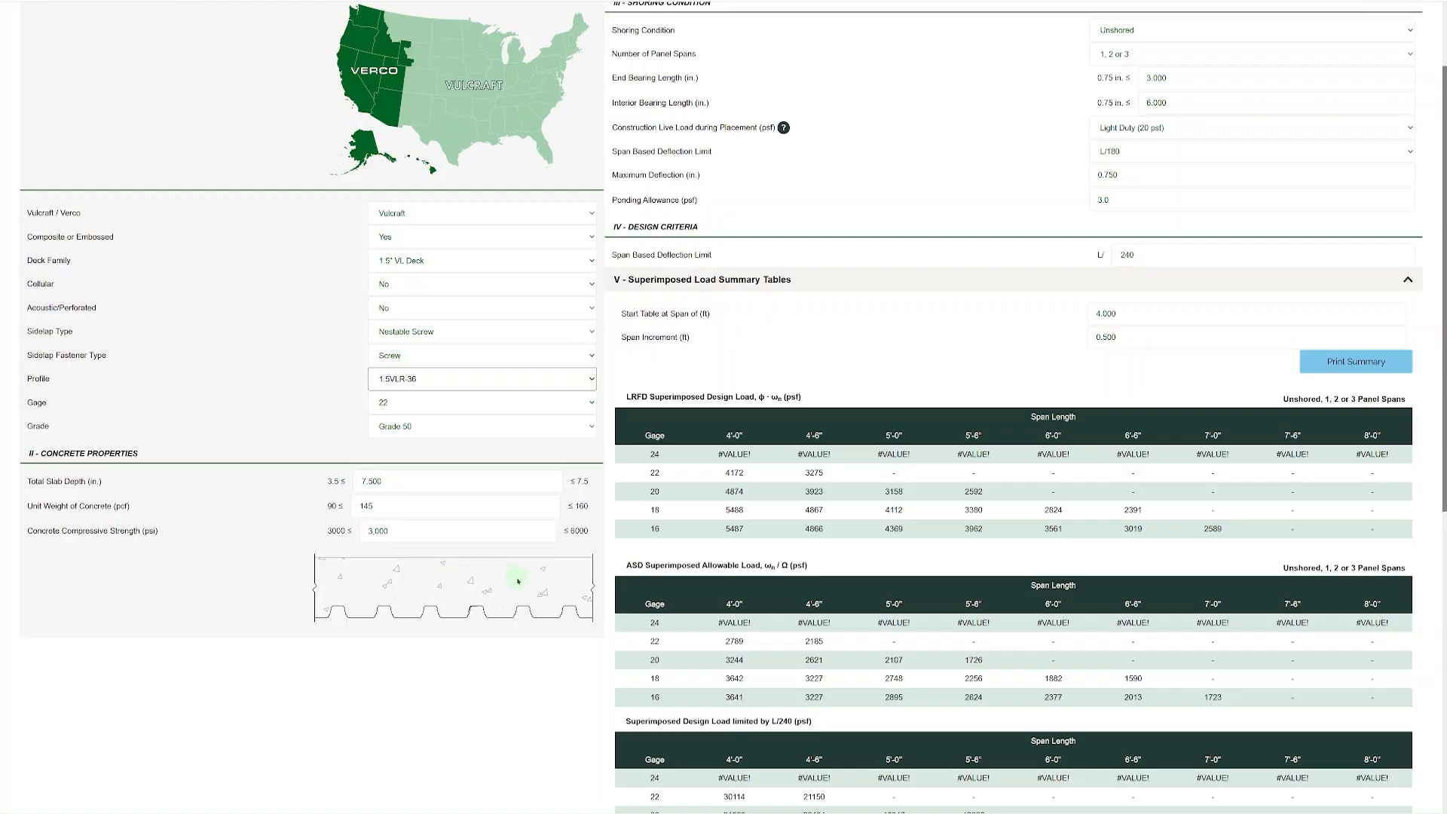
Try a total slab depth of 3.5 in. and return it to 7.5 in.
{"action": "left_click", "coordinate": [392, 483]}
{"action": "type", "text": "0.5"}
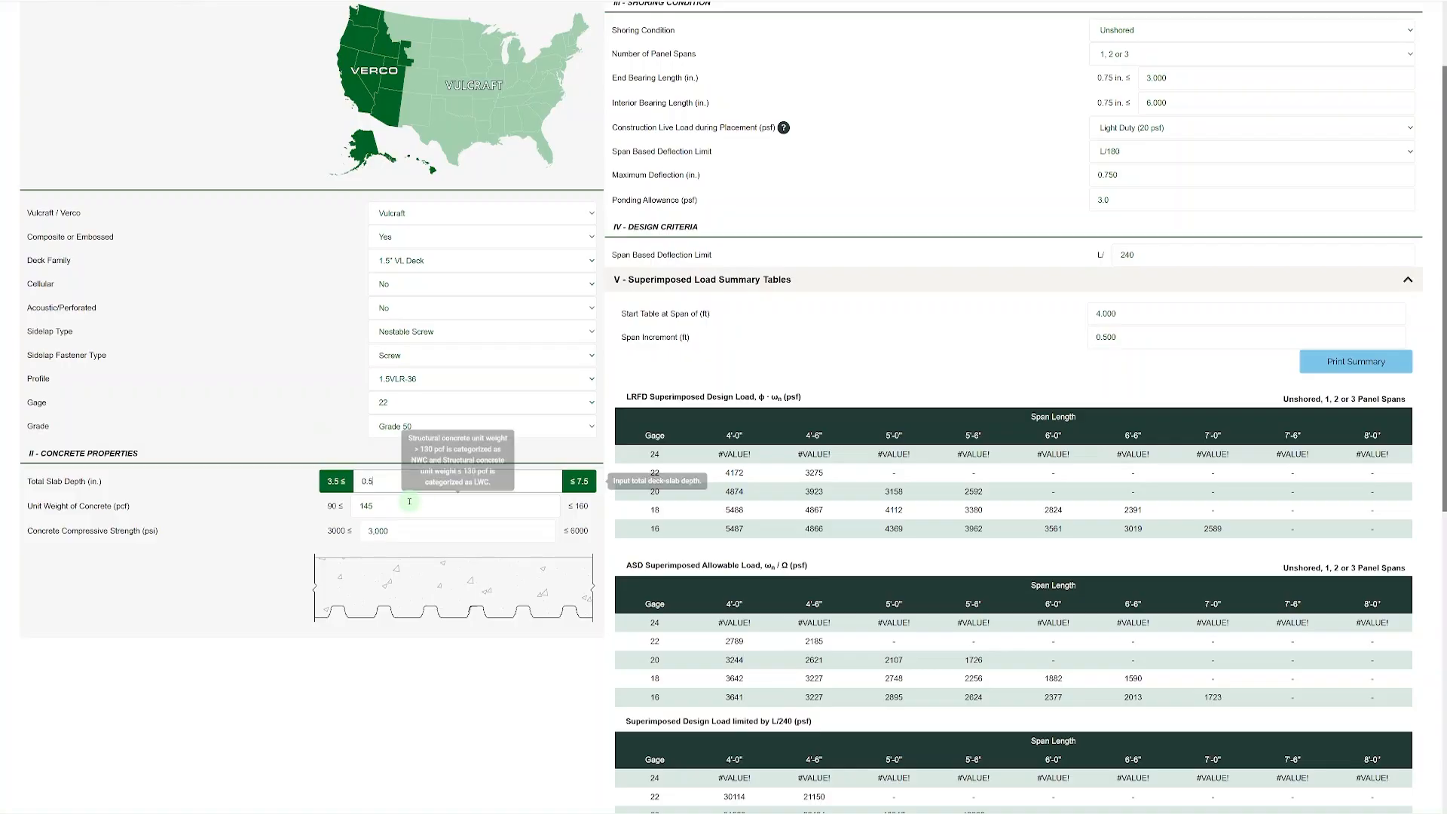
{"action": "left_click_drag", "start_coordinate": [394, 481], "coordinate": [349, 481]}
{"action": "type", "text": "3.5"}
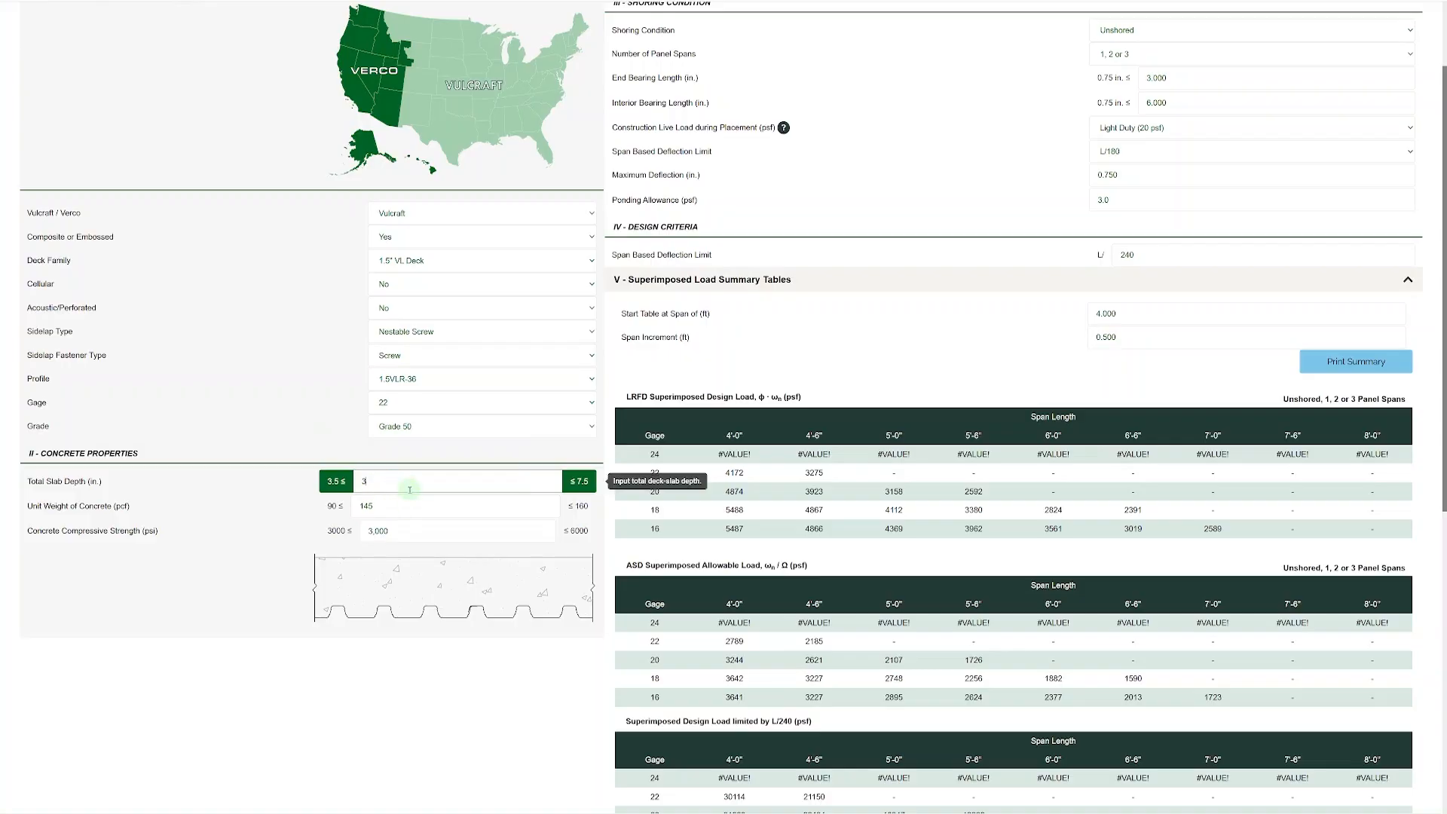
{"action": "left_click", "coordinate": [407, 503]}
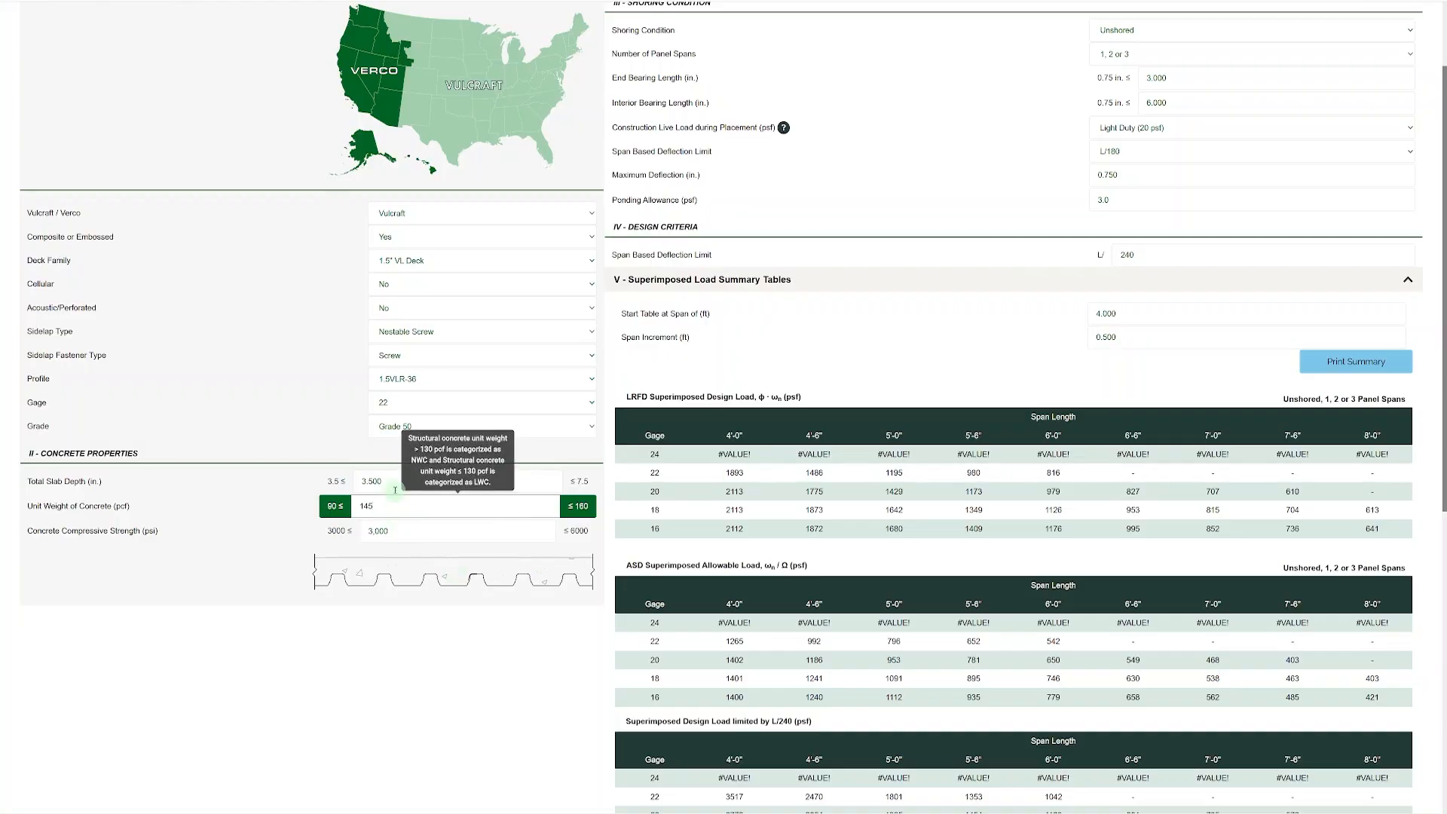
{"action": "left_click_drag", "start_coordinate": [390, 483], "coordinate": [347, 481]}
{"action": "type", "text": "7.5"}
{"action": "left_click", "coordinate": [387, 631]}
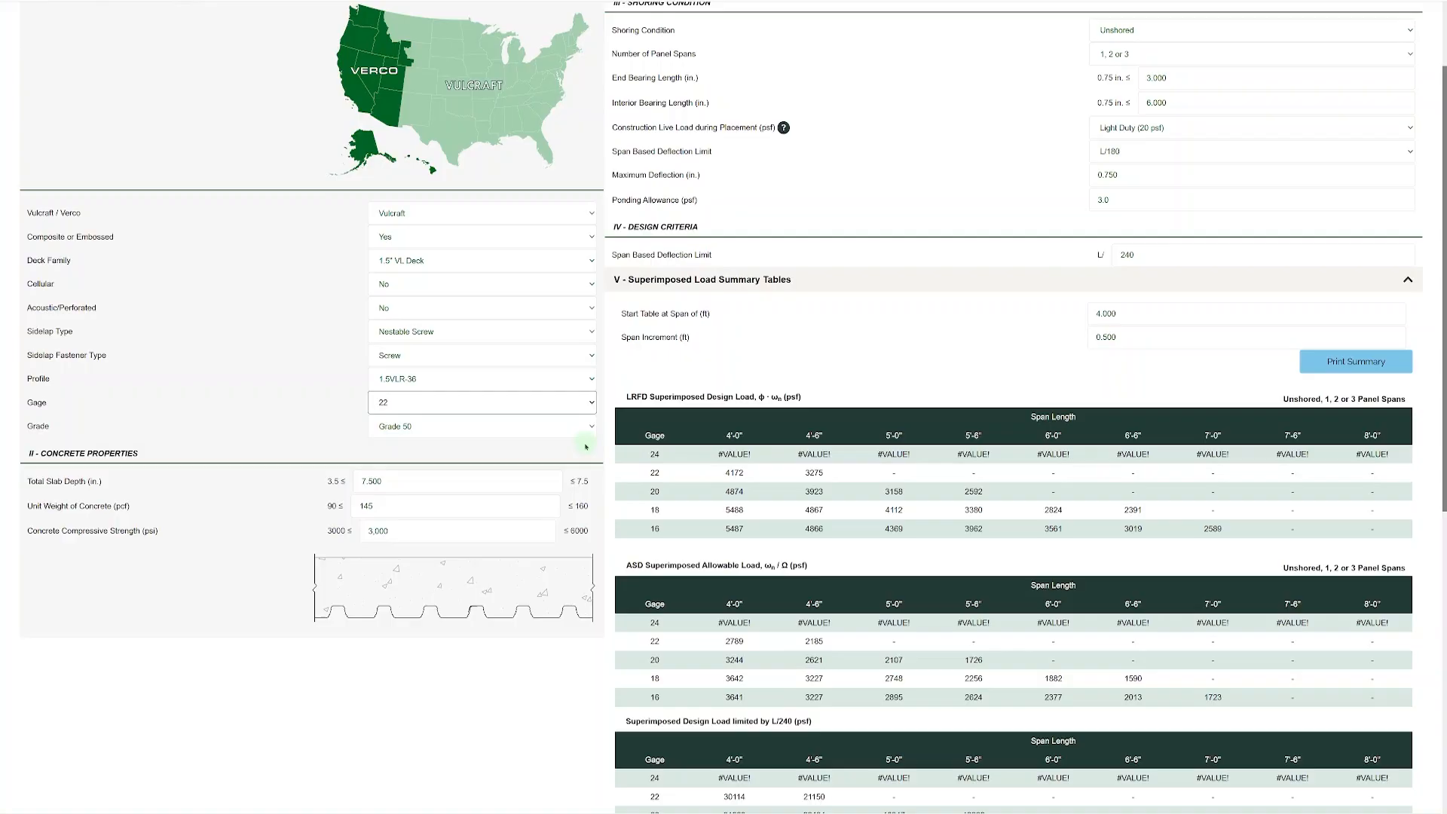
Set the gage of the 1.5VLR-36 deck to 24.
{"action": "left_click", "coordinate": [456, 404]}
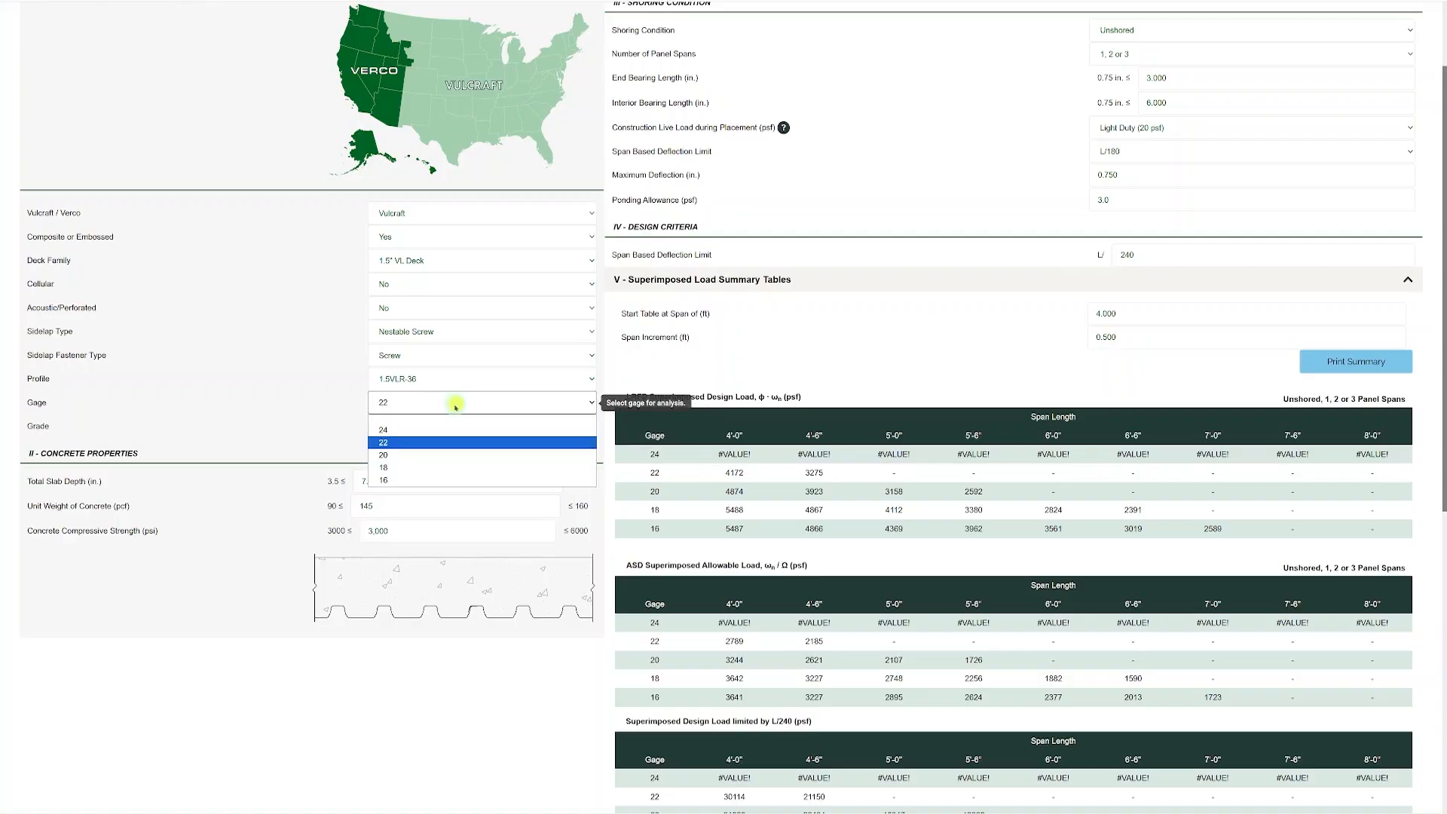
{"action": "left_click", "coordinate": [422, 430]}
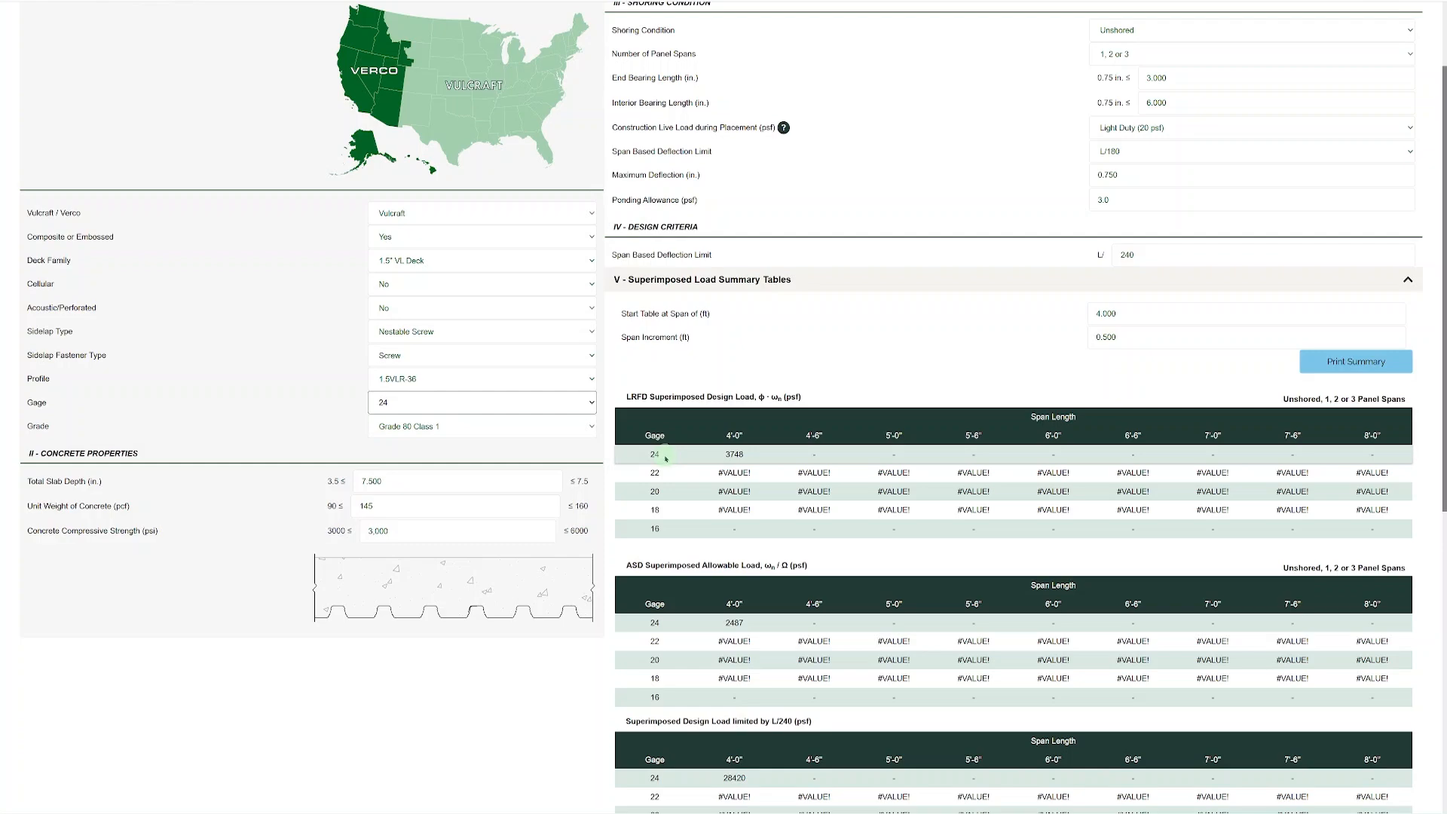
Set the deck family to 3.5" Dovetail, try the 3.5DF-24 FL profile and return to 3.5DS-24 FL.
{"action": "left_click", "coordinate": [434, 261]}
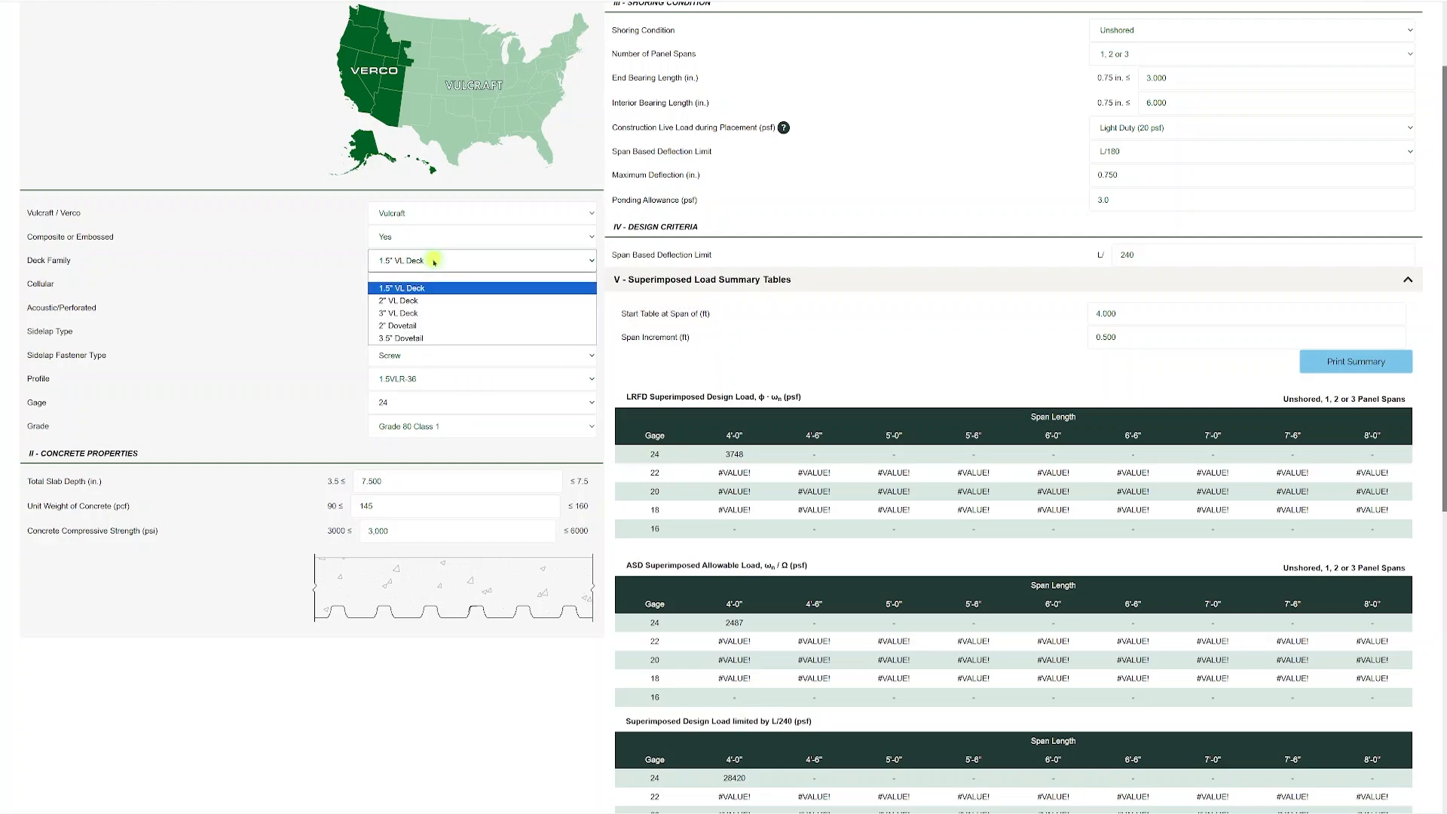
{"action": "left_click", "coordinate": [434, 340]}
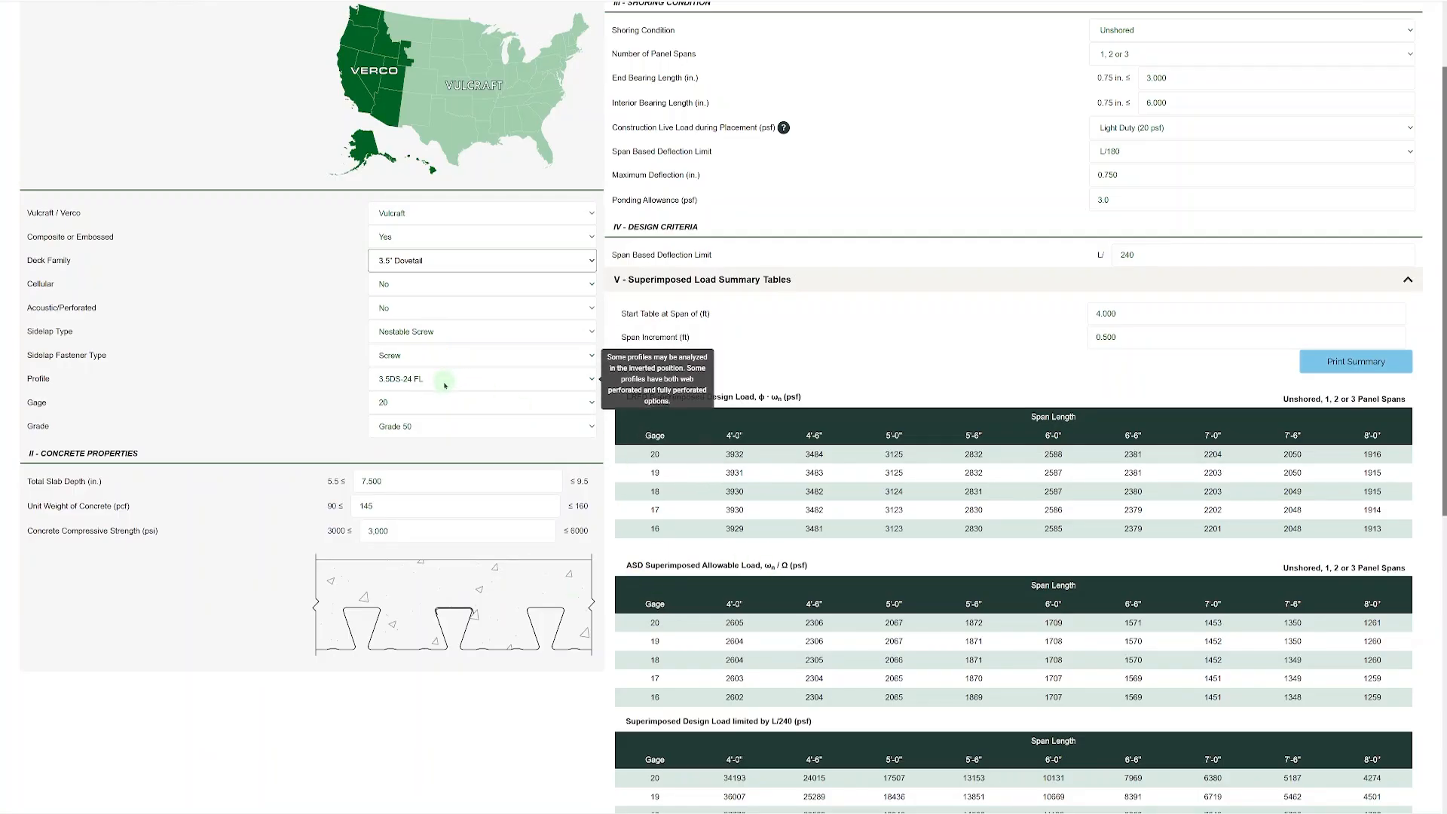
{"action": "left_click", "coordinate": [419, 380]}
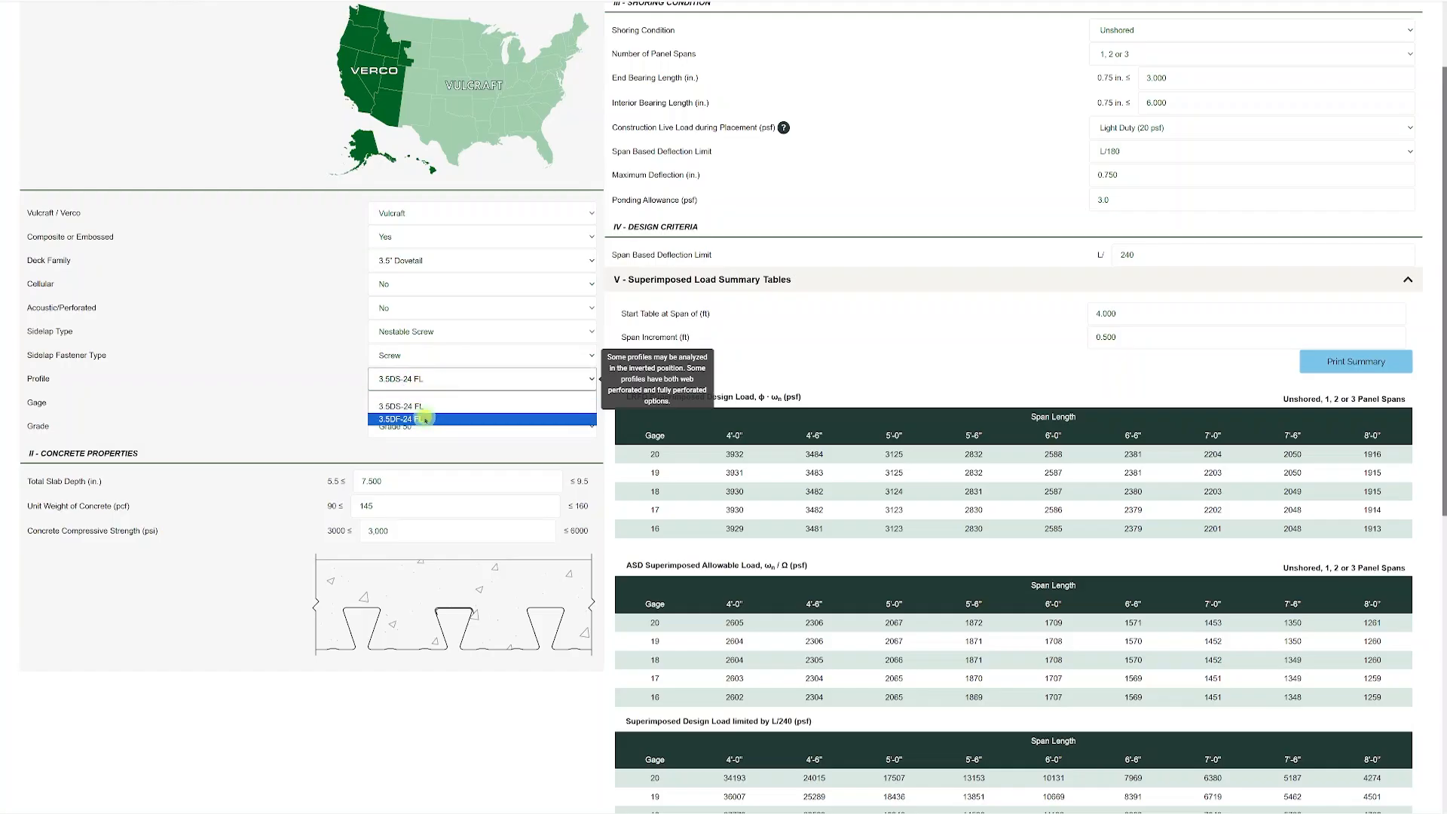
{"action": "left_click", "coordinate": [422, 419]}
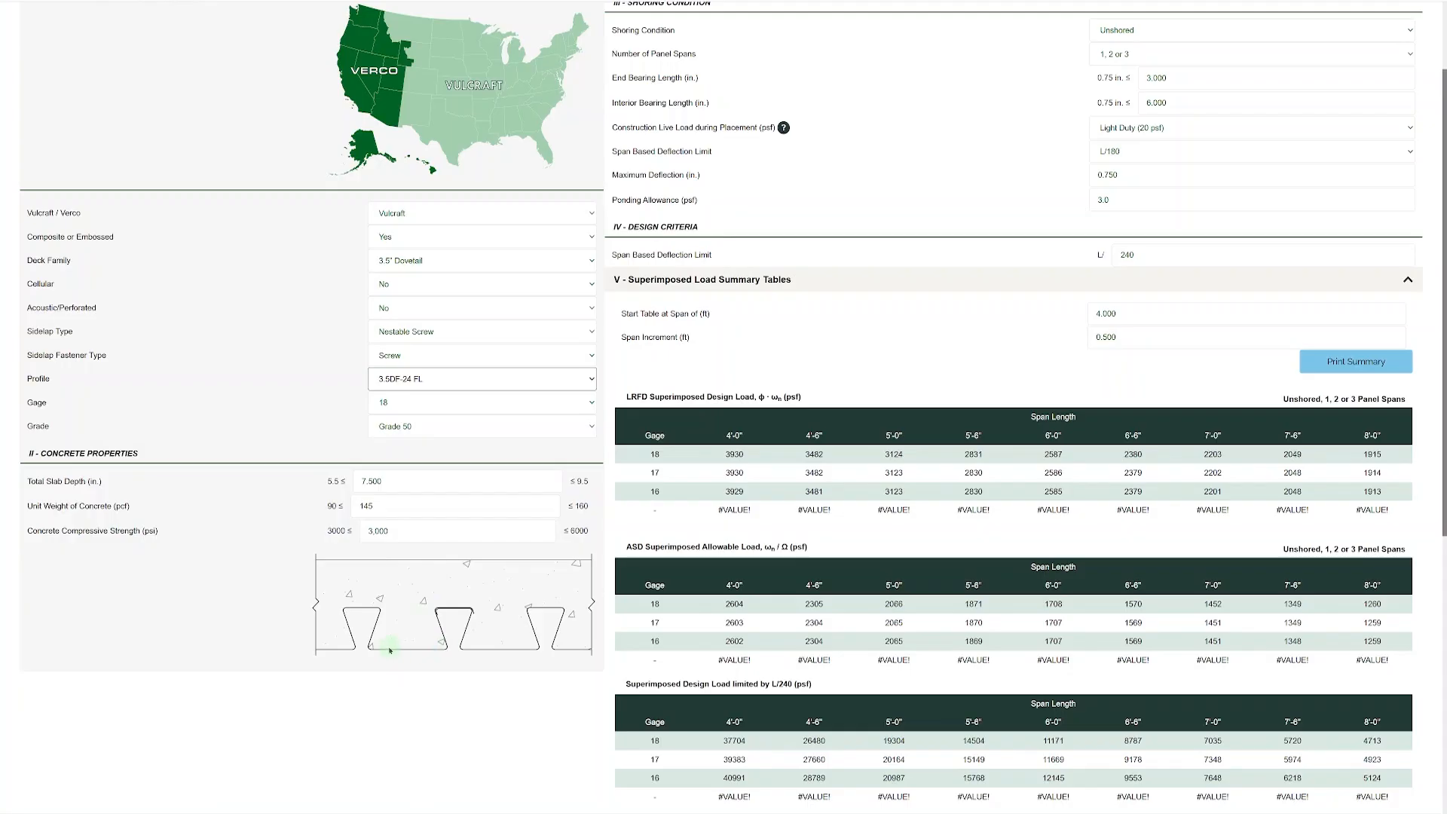
{"action": "left_click", "coordinate": [422, 379]}
{"action": "left_click", "coordinate": [424, 409]}
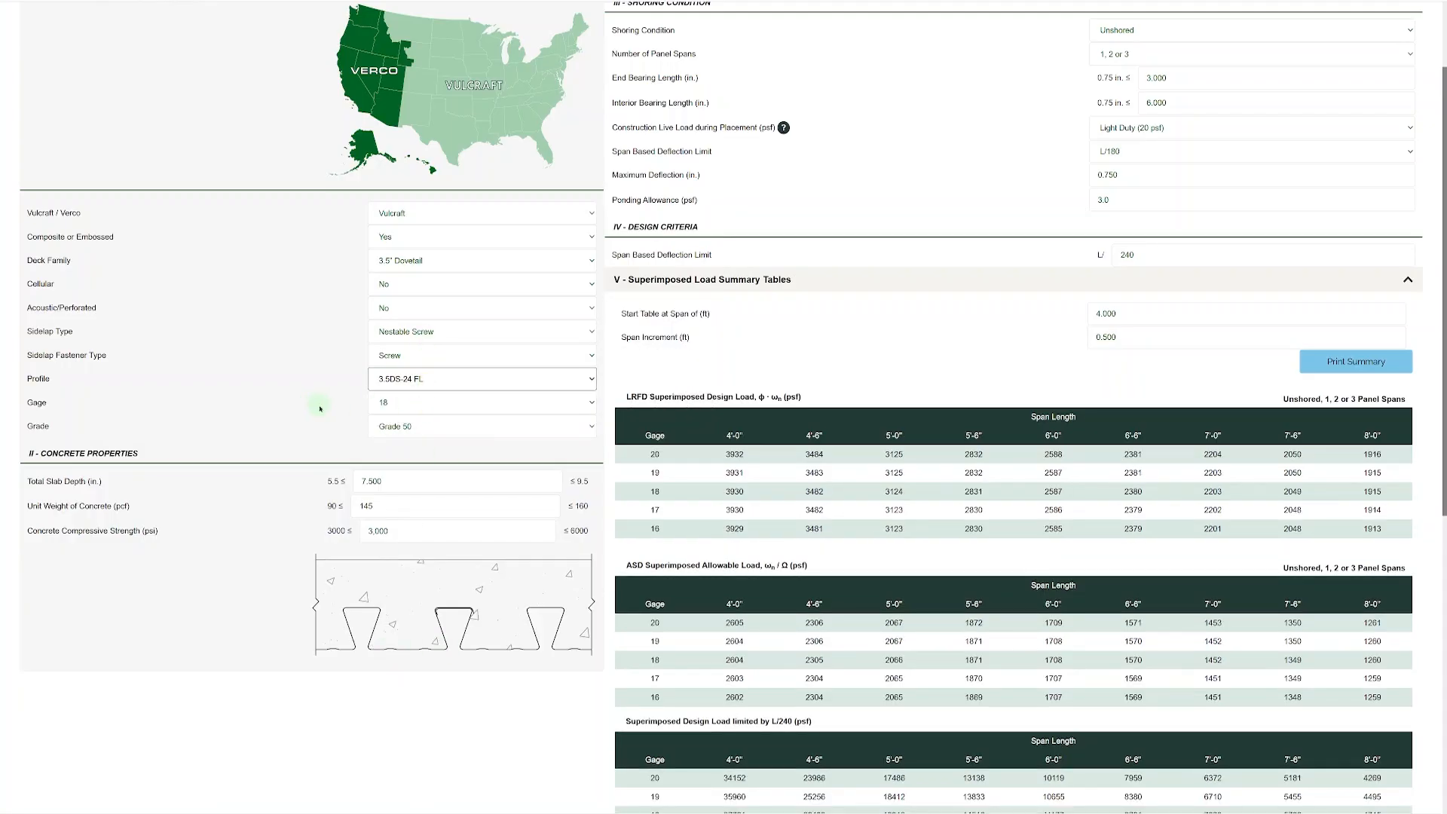
Set the total slab depth of the 3.5DS-24 FL deck to 5.5 in.
{"action": "left_click_drag", "start_coordinate": [403, 482], "coordinate": [327, 482]}
{"action": "type", "text": "5.5"}
{"action": "left_click", "coordinate": [344, 420]}
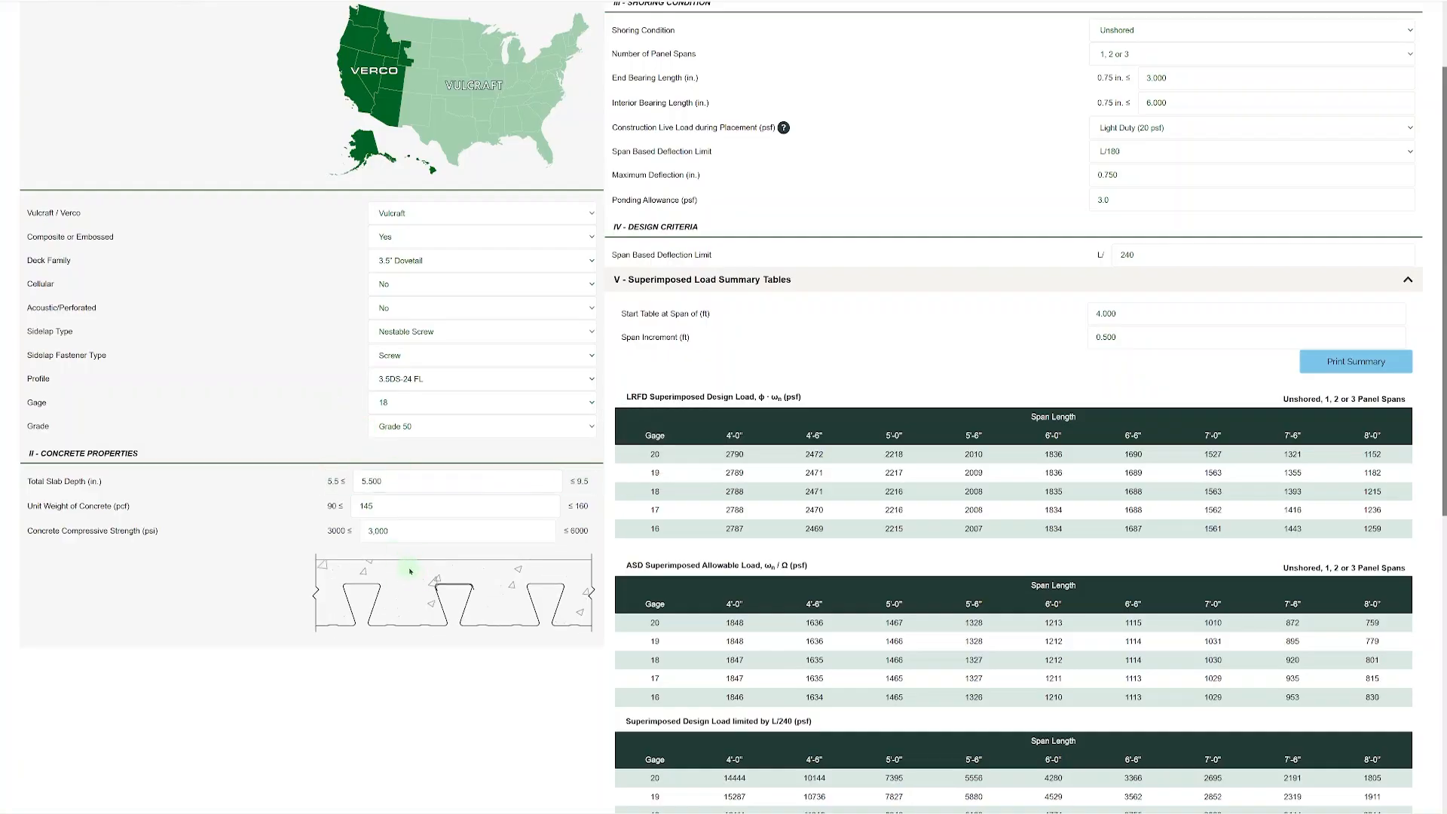
Try a total slab depth of 9.5 in. and return it to 5.5 in.
{"action": "double_click", "coordinate": [370, 479]}
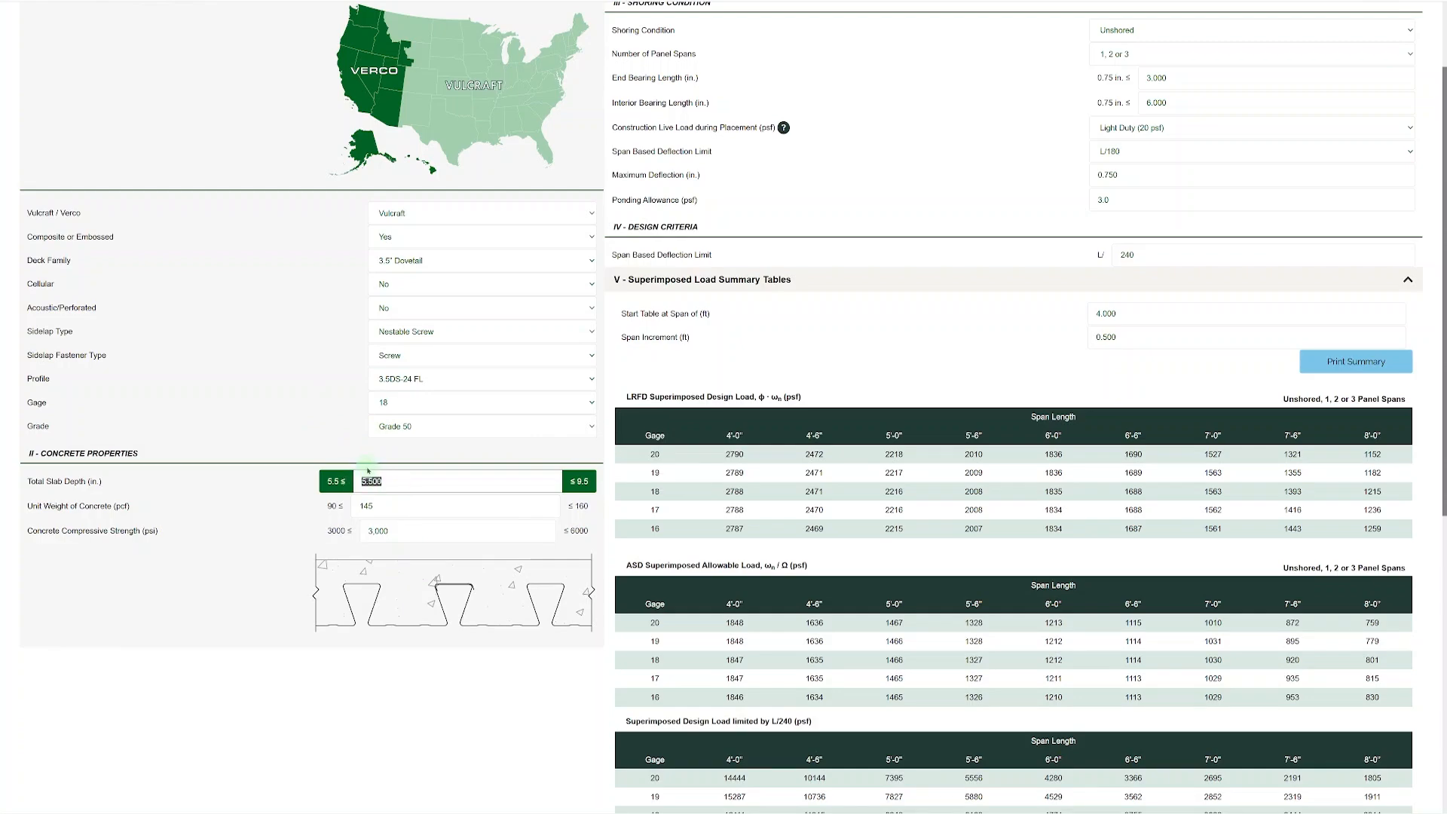
{"action": "type", "text": "9.5"}
{"action": "left_click", "coordinate": [339, 441]}
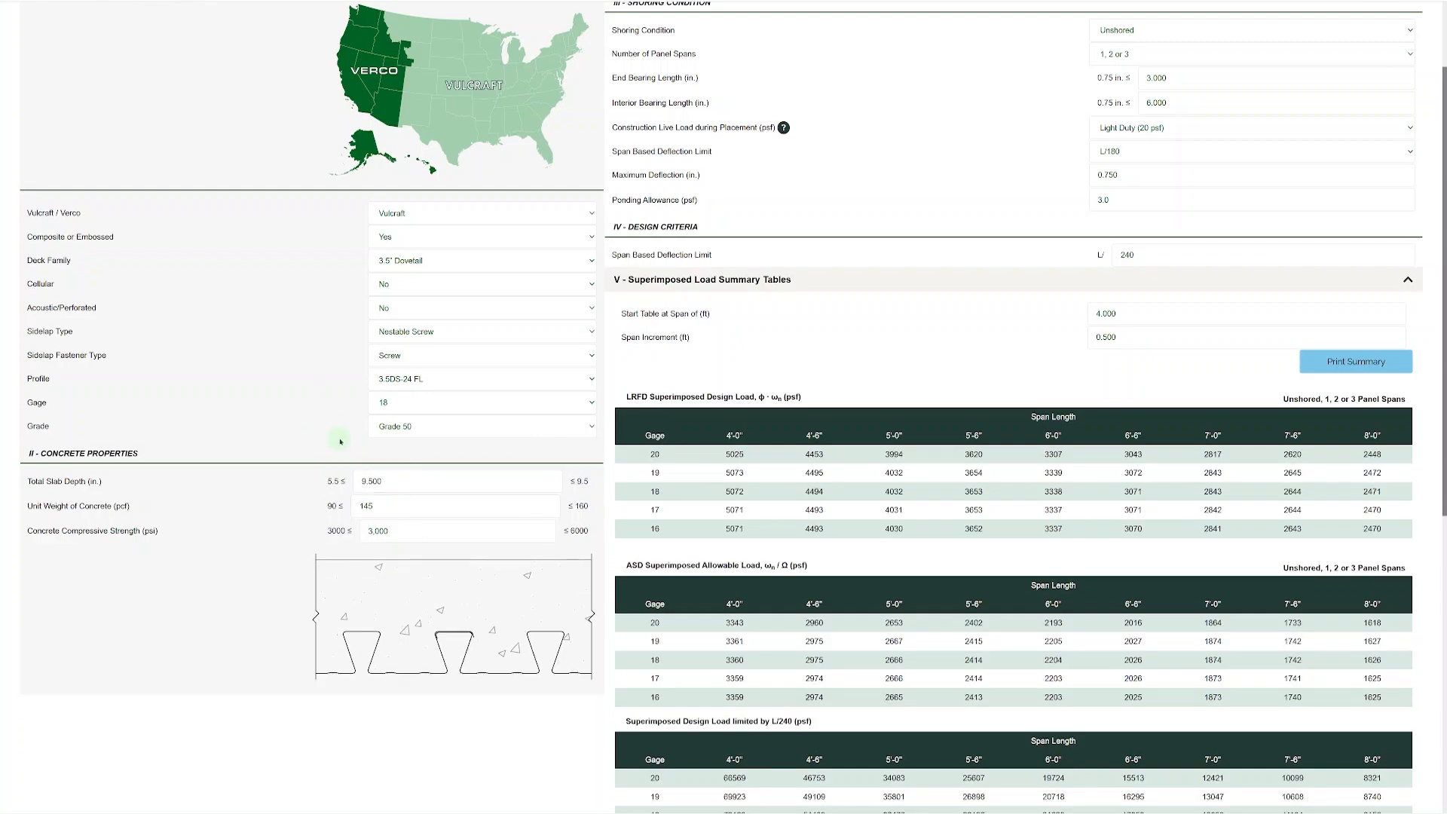
{"action": "double_click", "coordinate": [403, 482]}
{"action": "type", "text": "5.5"}
{"action": "left_click", "coordinate": [329, 443]}
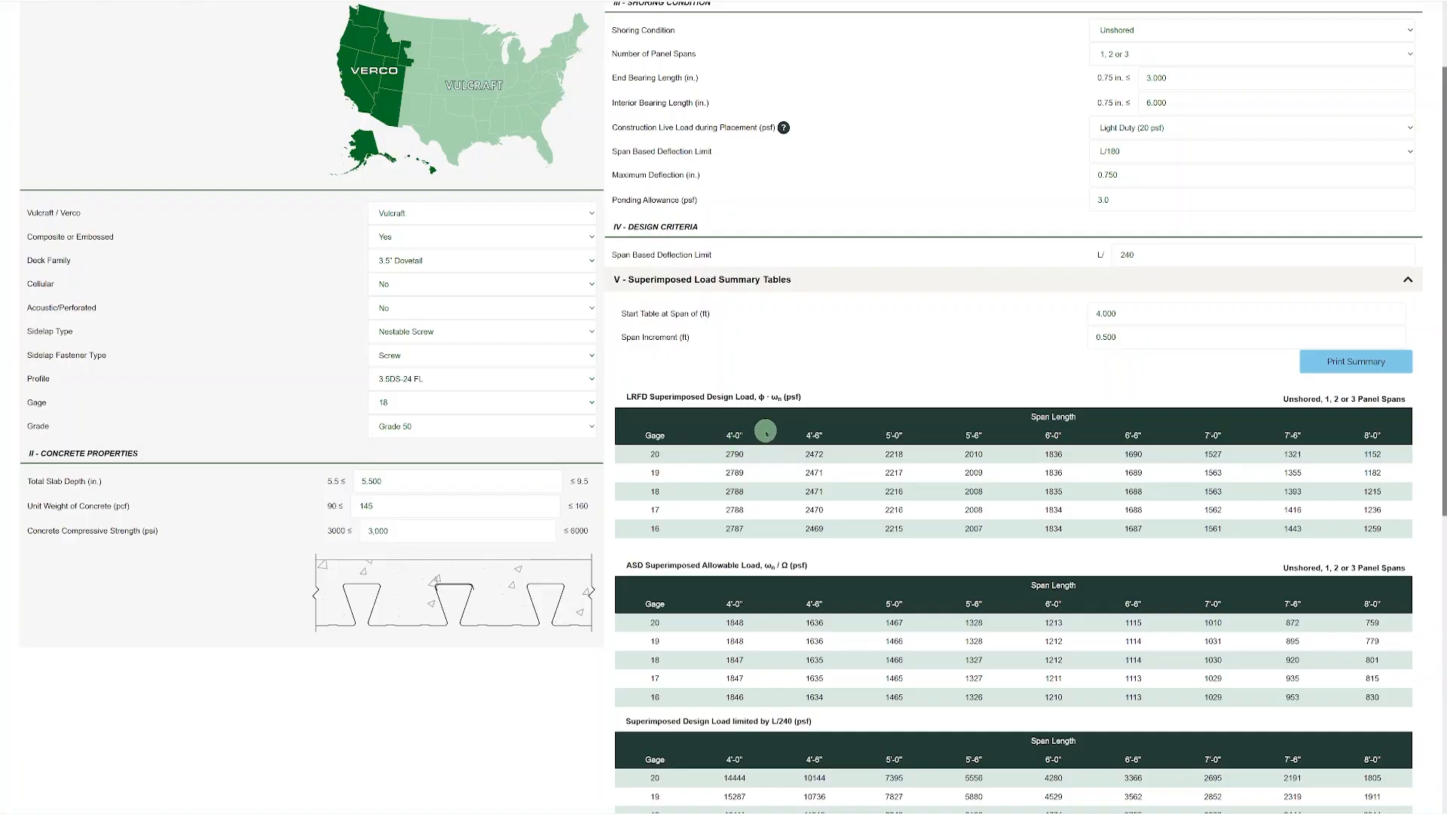
Set the summary tables' span increment to 1 ft and their starting span to 8 ft.
{"action": "scroll", "coordinate": [813, 422], "scroll_direction": "up", "scroll_amount": 2}
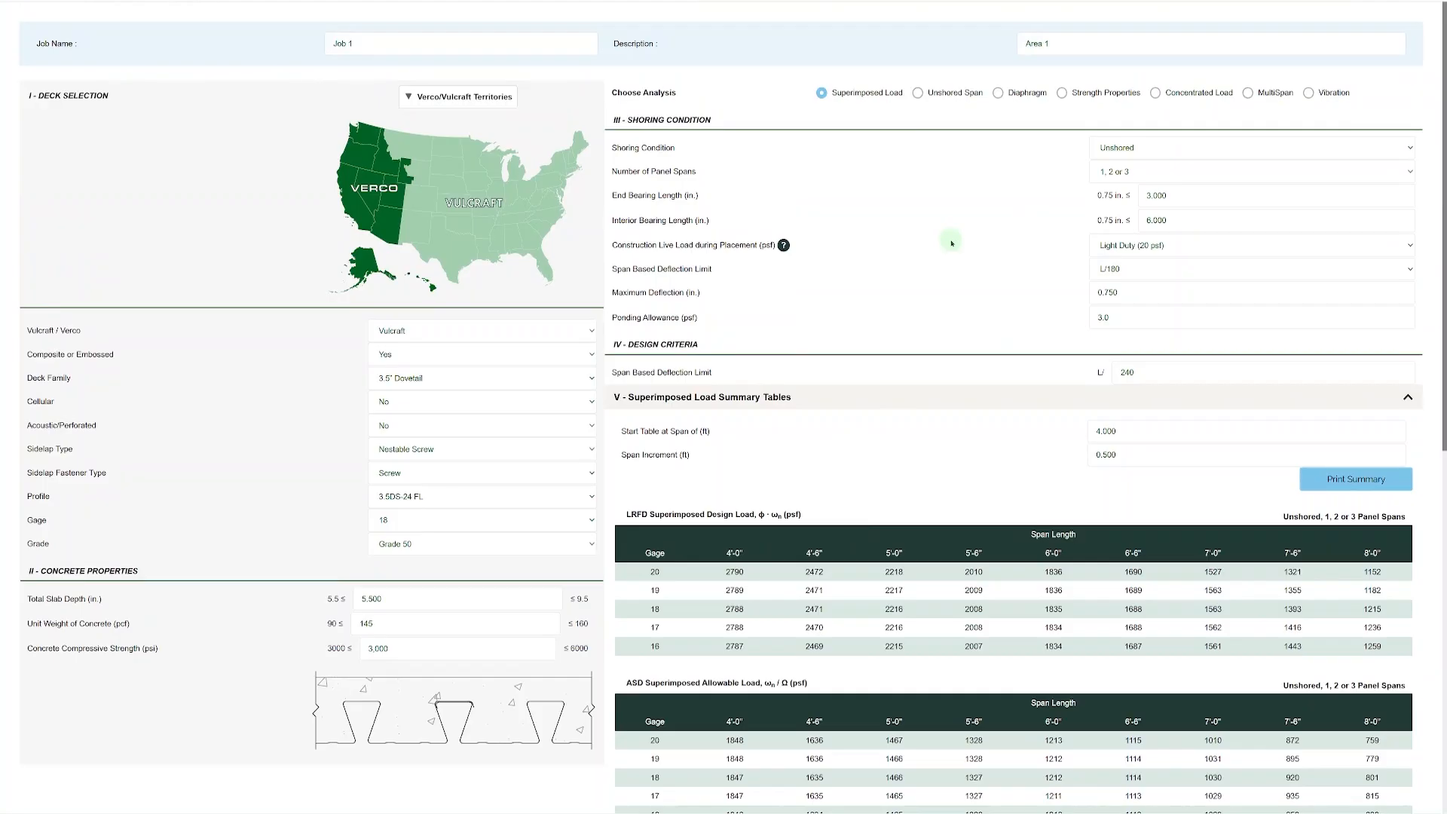
{"action": "scroll", "coordinate": [951, 243], "scroll_direction": "down", "scroll_amount": 5}
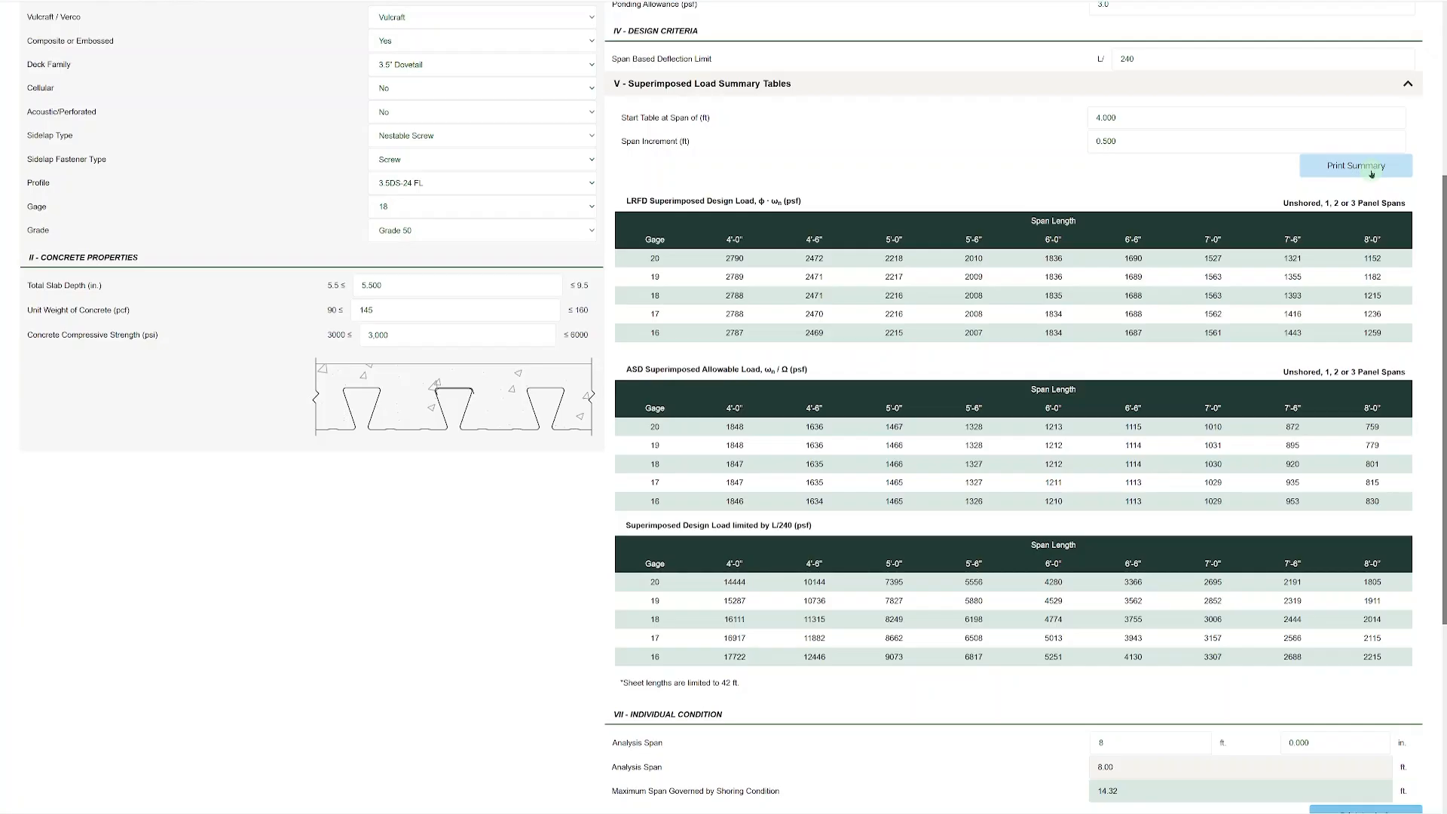
{"action": "scroll", "coordinate": [976, 301], "scroll_direction": "up", "scroll_amount": 2}
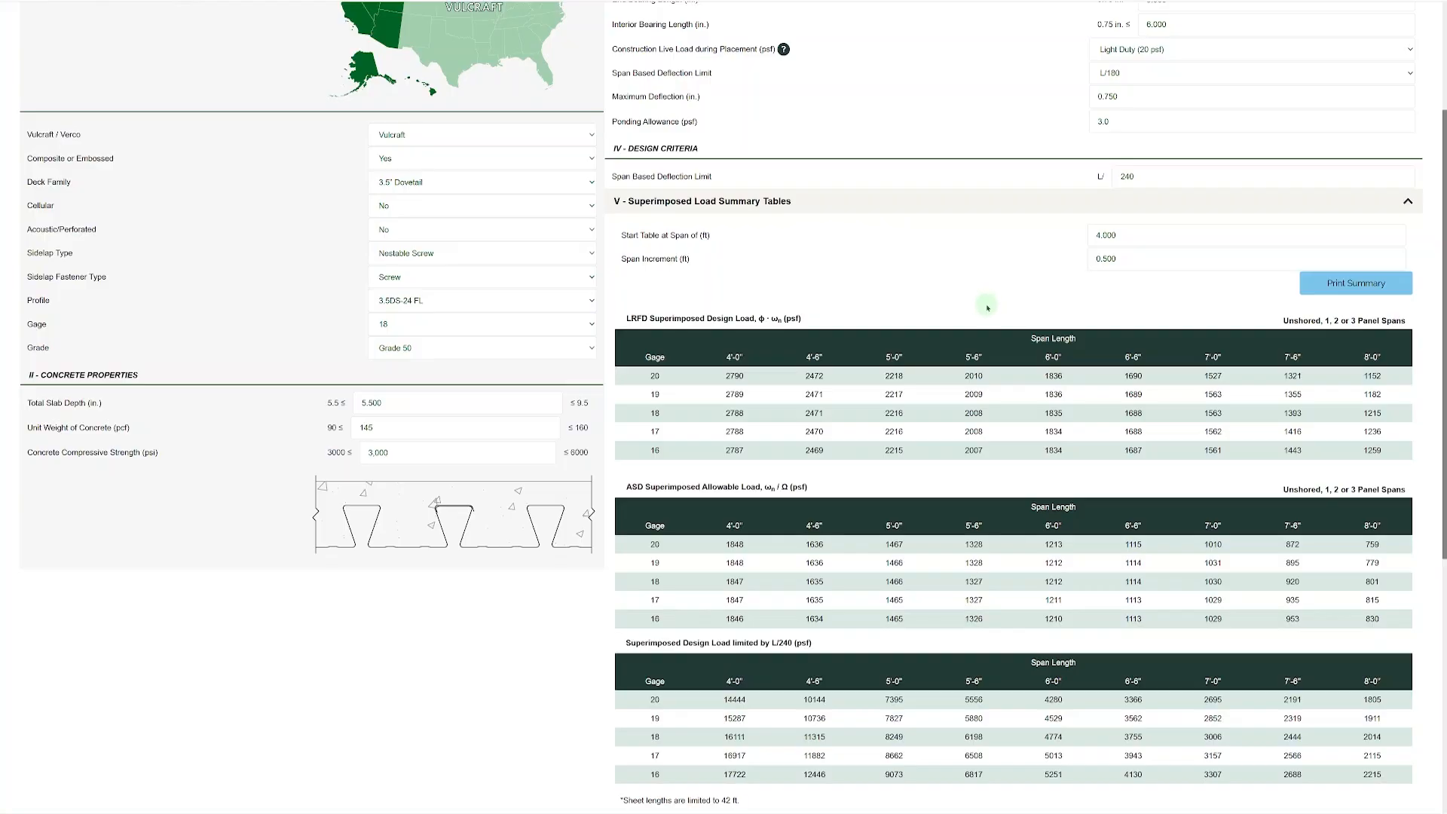
{"action": "left_click", "coordinate": [1135, 265]}
{"action": "type", "text": "1"}
{"action": "key", "text": "Tab"}
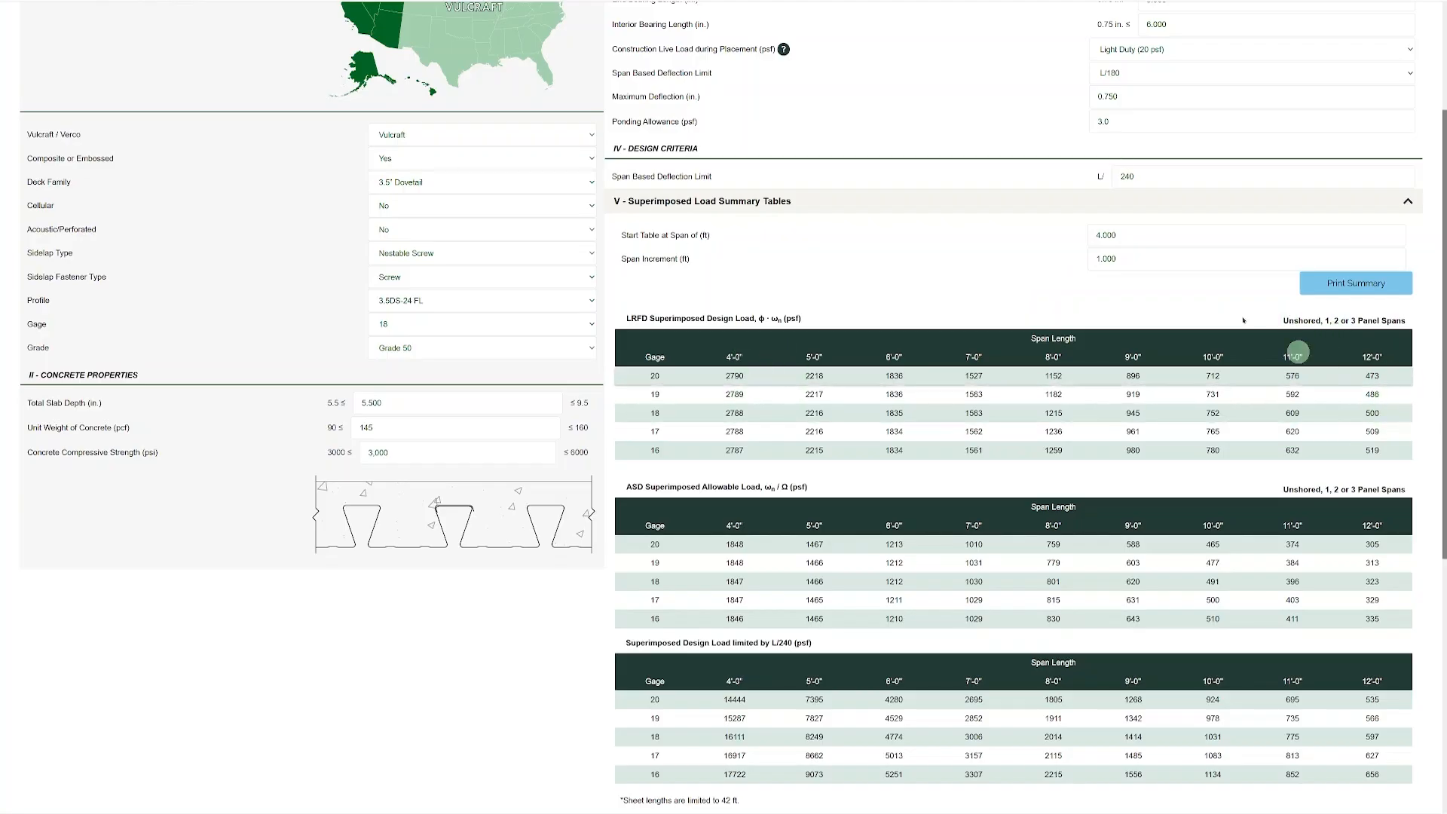
{"action": "left_click", "coordinate": [1096, 235]}
{"action": "type", "text": "8"}
{"action": "left_click", "coordinate": [1056, 278]}
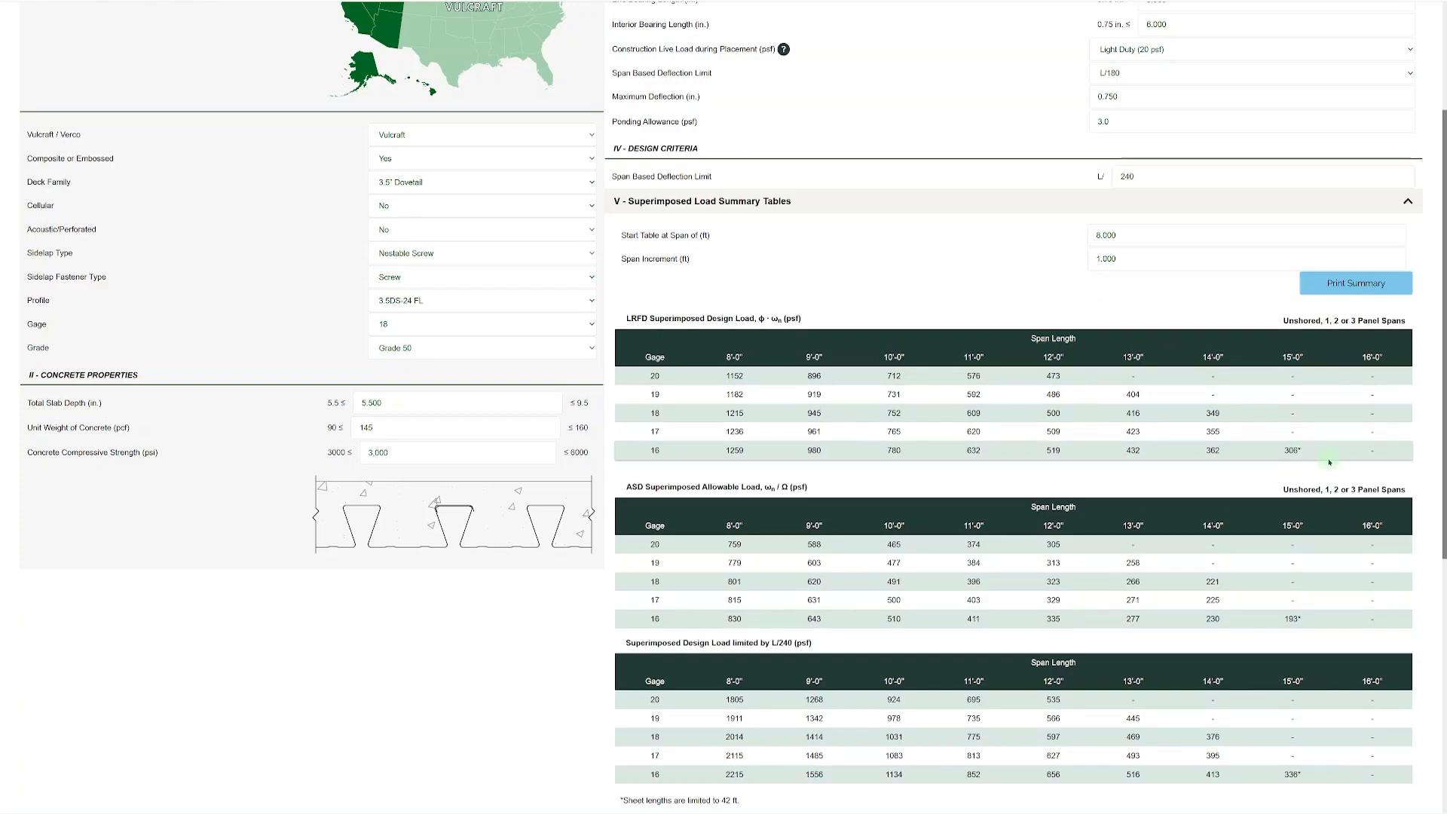
Check the sheet length note below the load tables and set the number of panel spans to 2.
{"action": "scroll", "coordinate": [1327, 461], "scroll_direction": "down", "scroll_amount": 2}
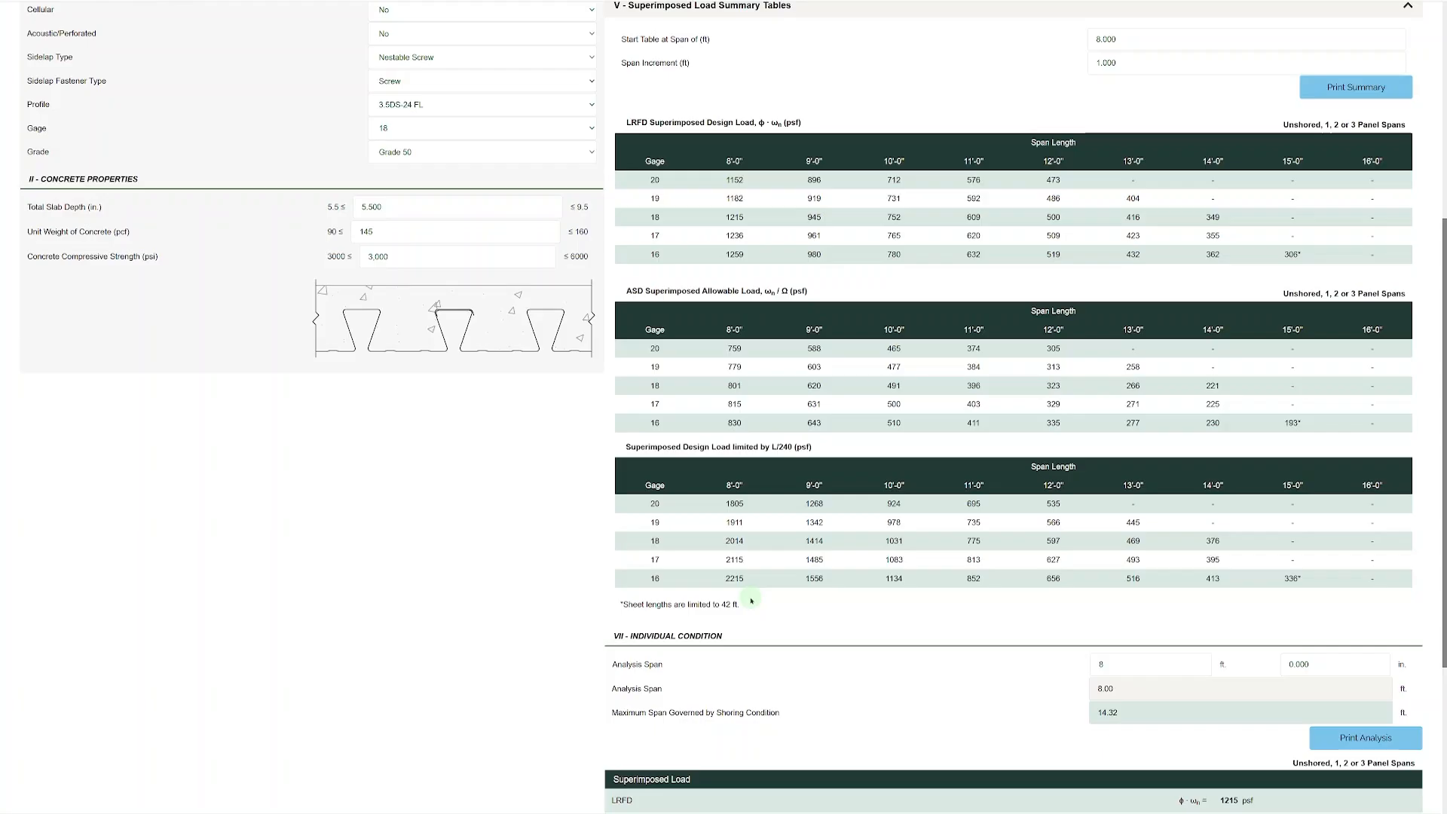
{"action": "scroll", "coordinate": [1221, 331], "scroll_direction": "up", "scroll_amount": 4}
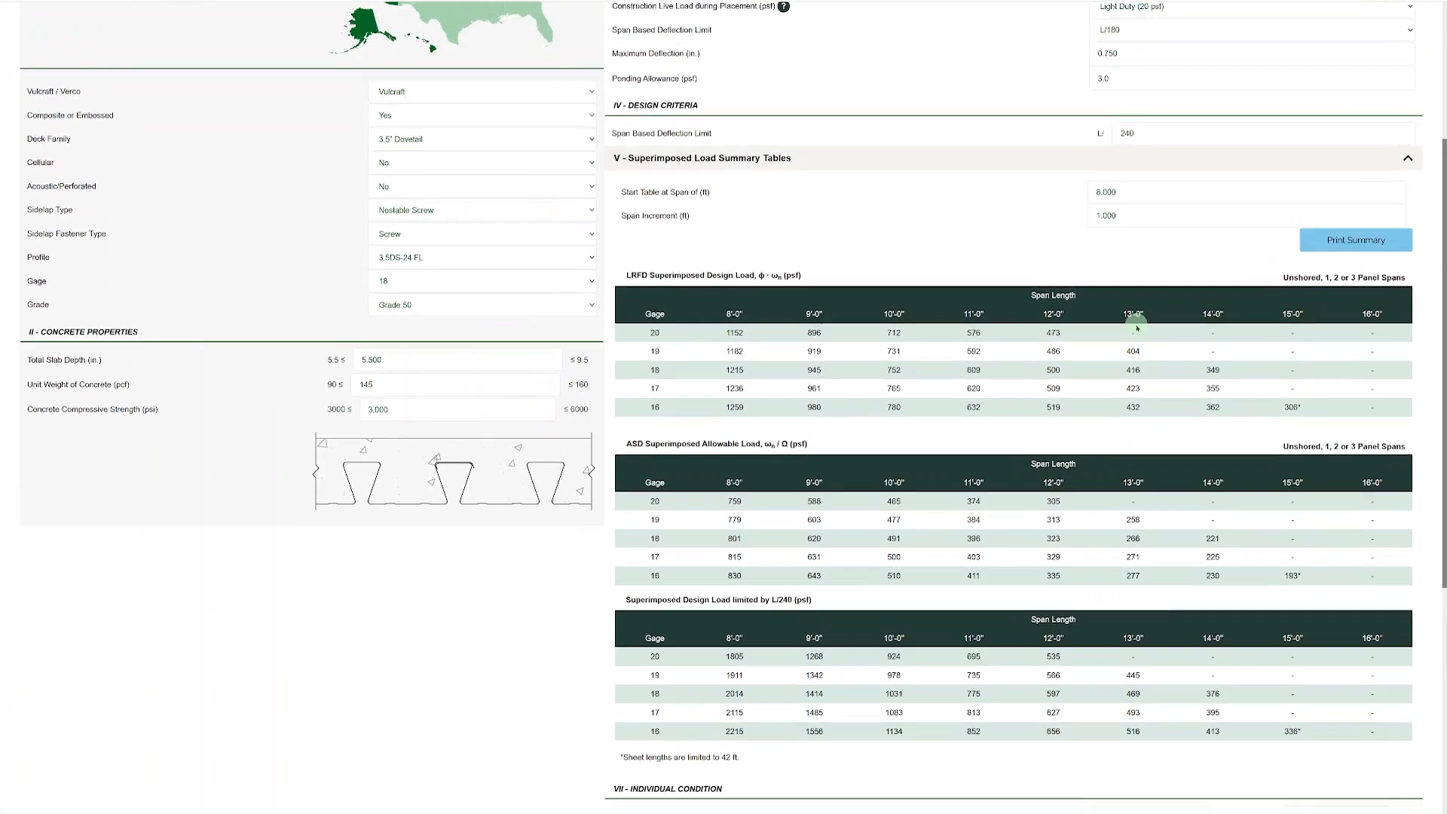
{"action": "scroll", "coordinate": [1229, 349], "scroll_direction": "up", "scroll_amount": 1}
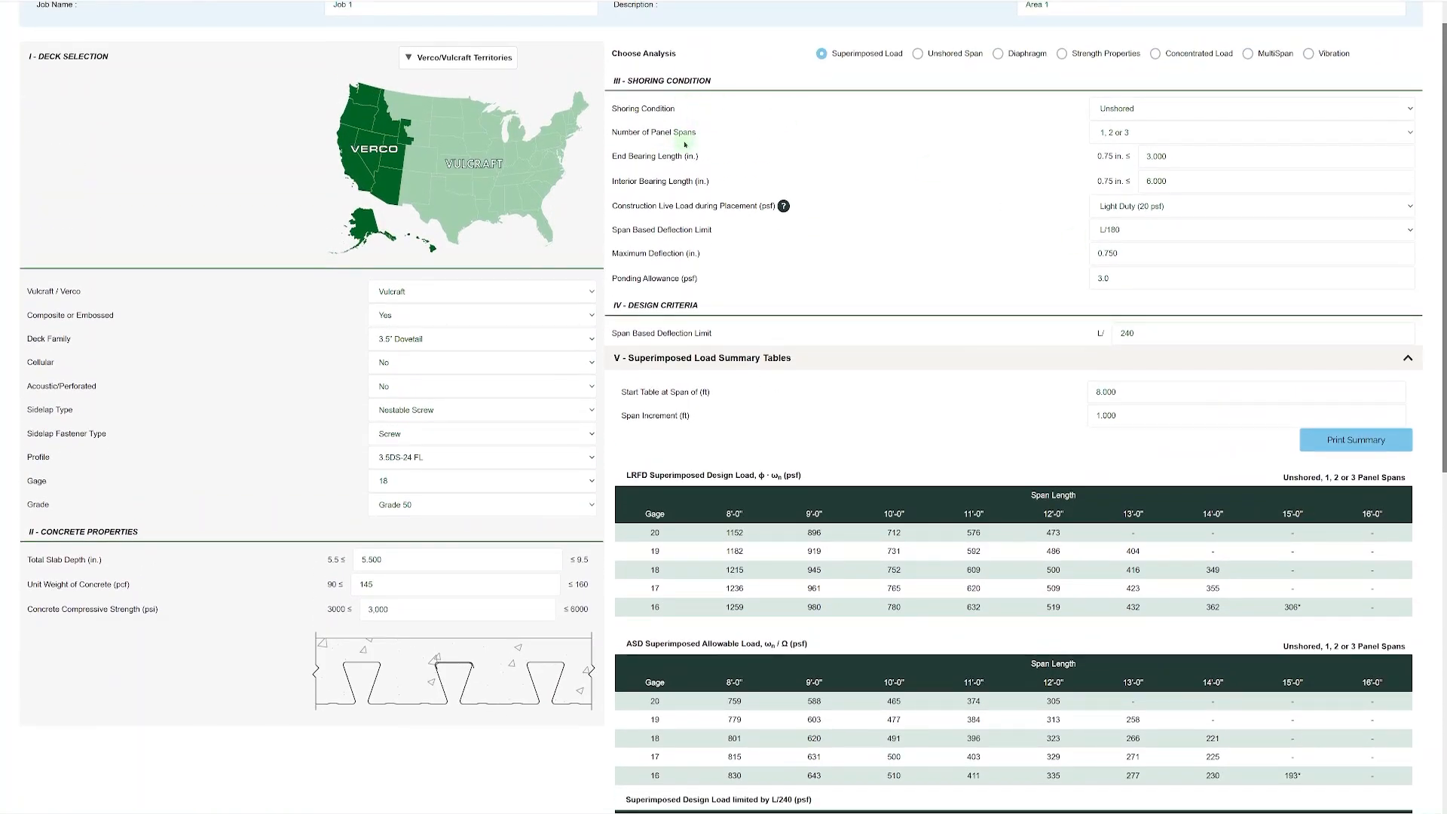
{"action": "left_click", "coordinate": [1146, 142]}
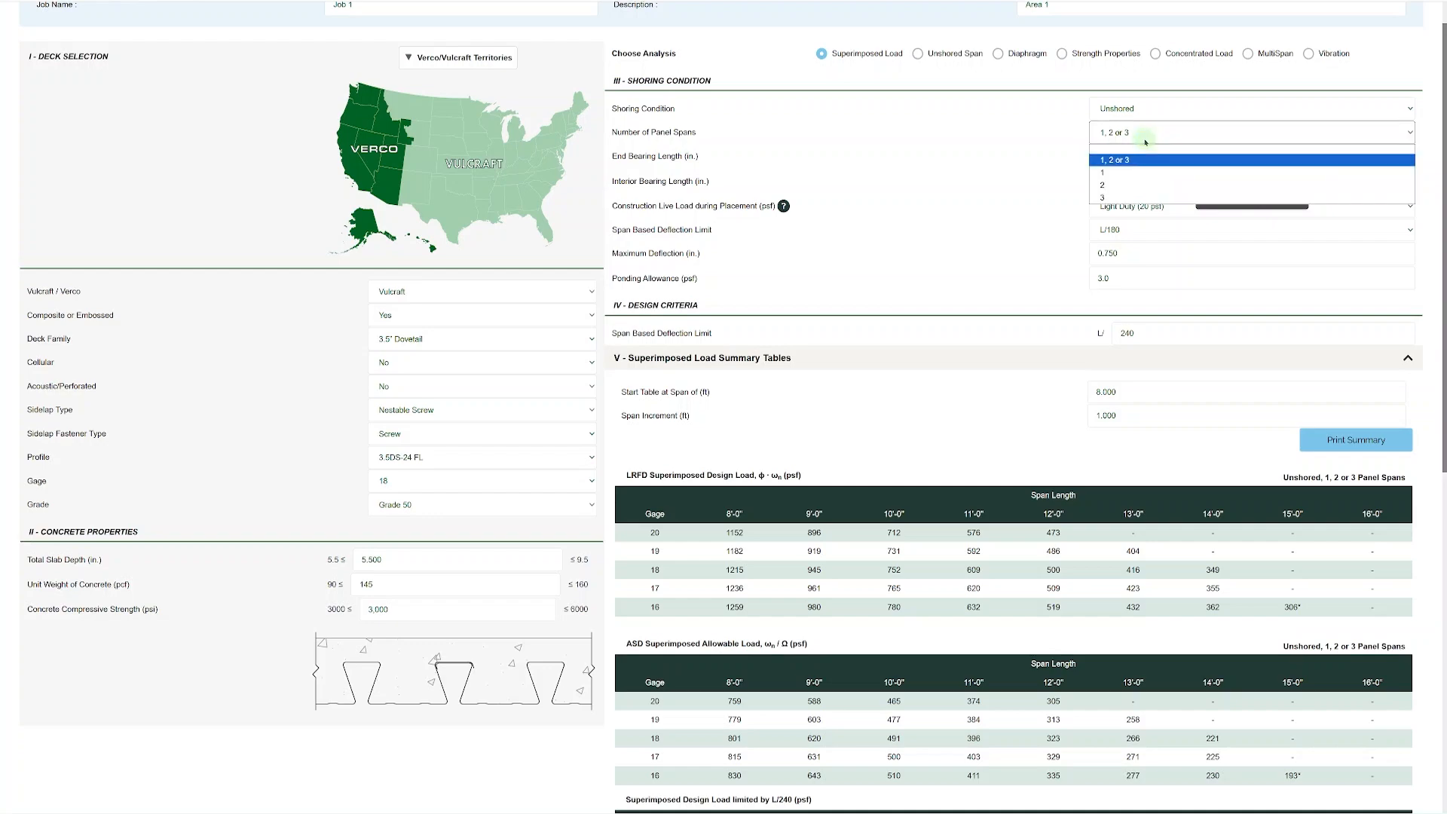
{"action": "left_click", "coordinate": [1133, 185]}
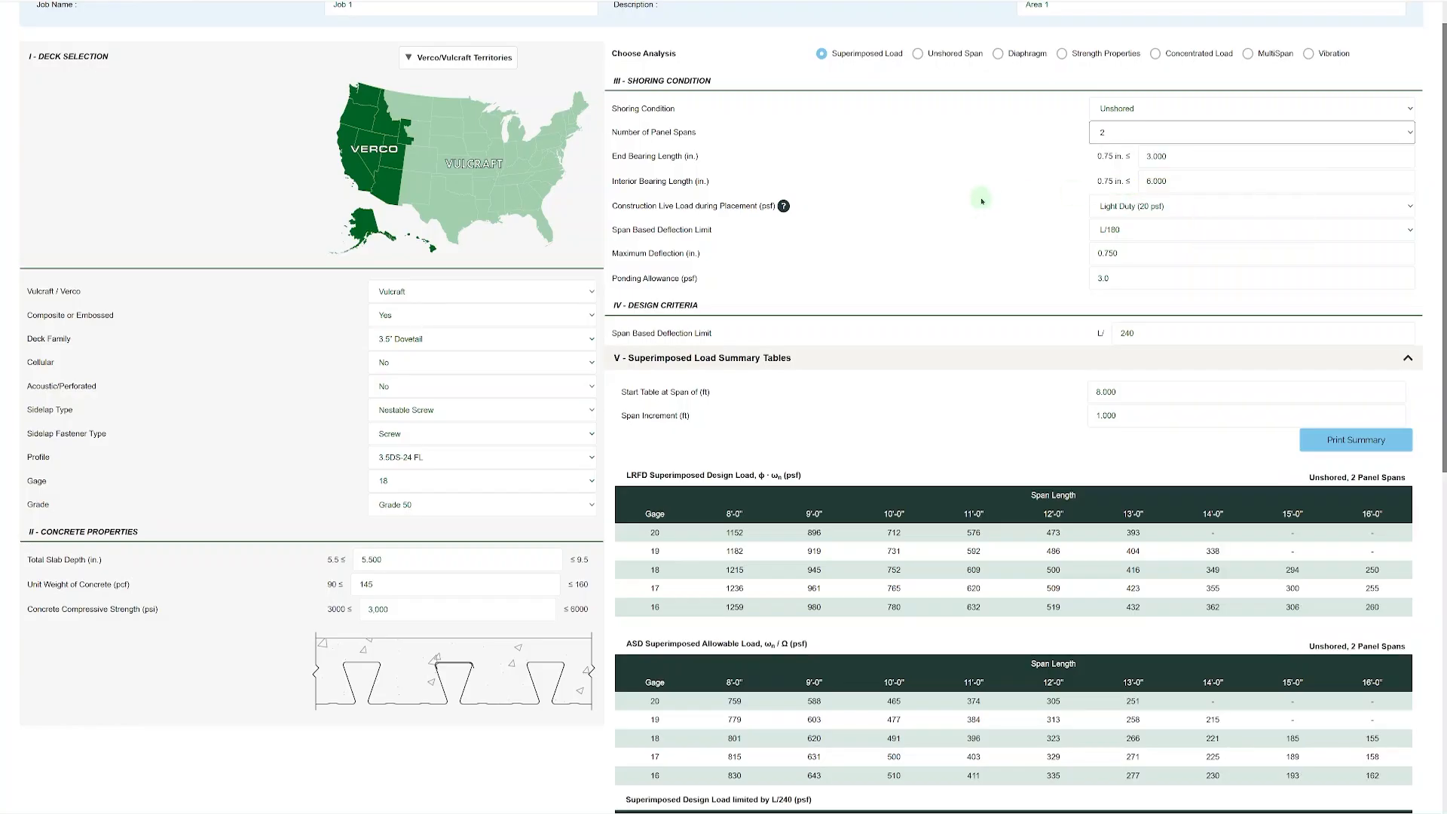
Examine the construction live load options and the explanation of light, medium and heavy duty concrete placement.
{"action": "scroll", "coordinate": [1402, 452], "scroll_direction": "down", "scroll_amount": 2}
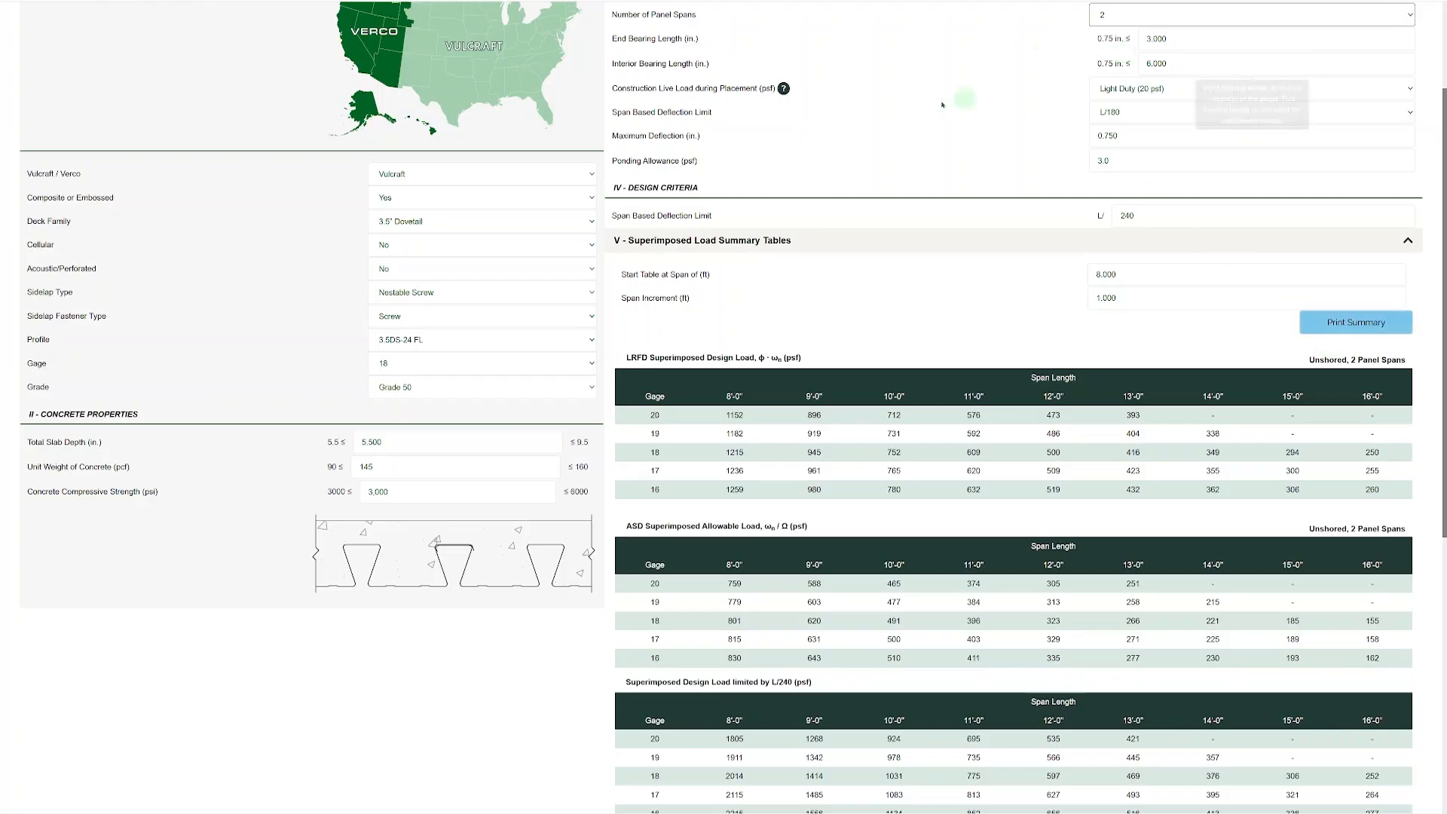
{"action": "left_click", "coordinate": [1107, 90]}
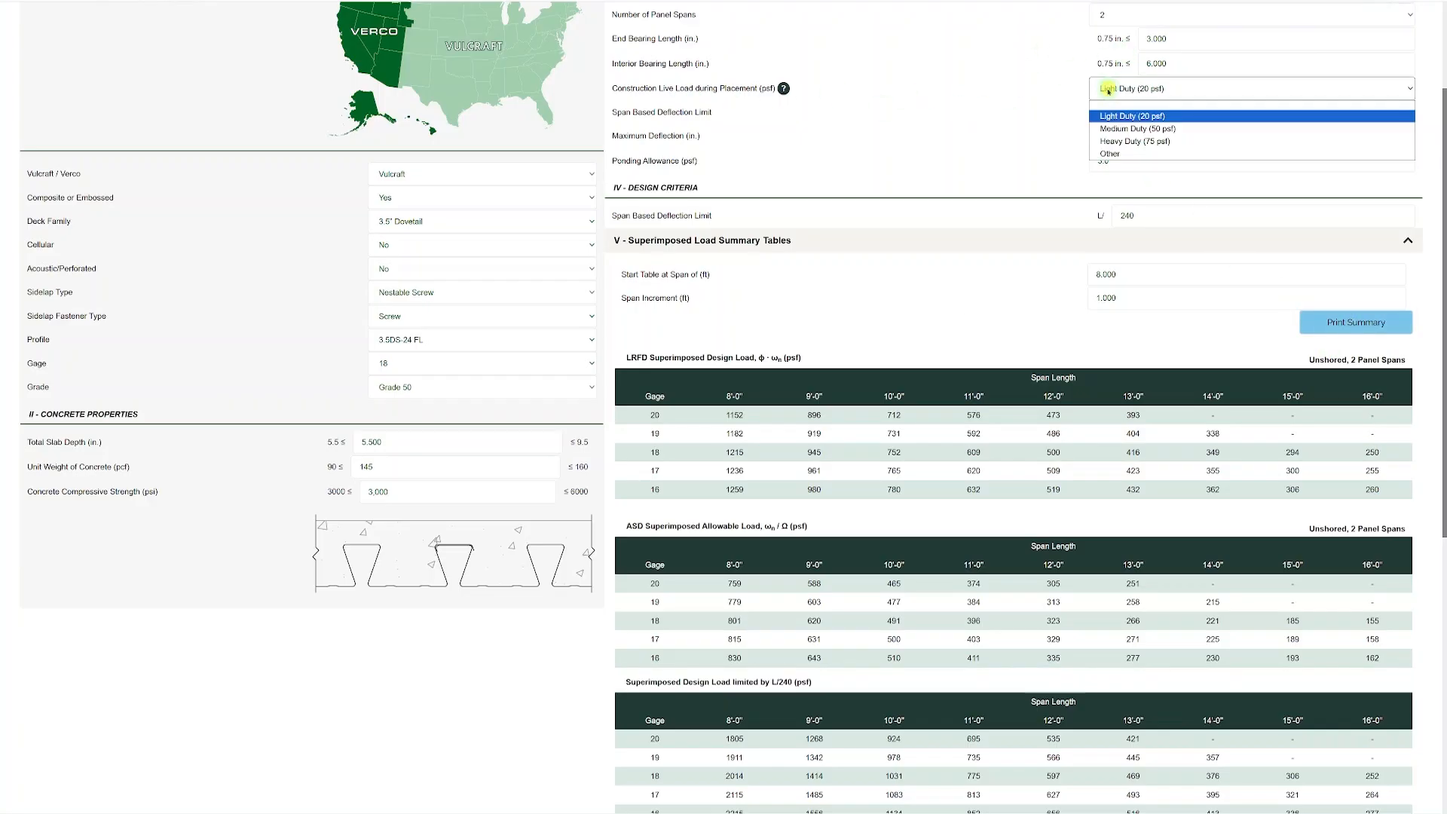
{"action": "left_click", "coordinate": [1111, 91]}
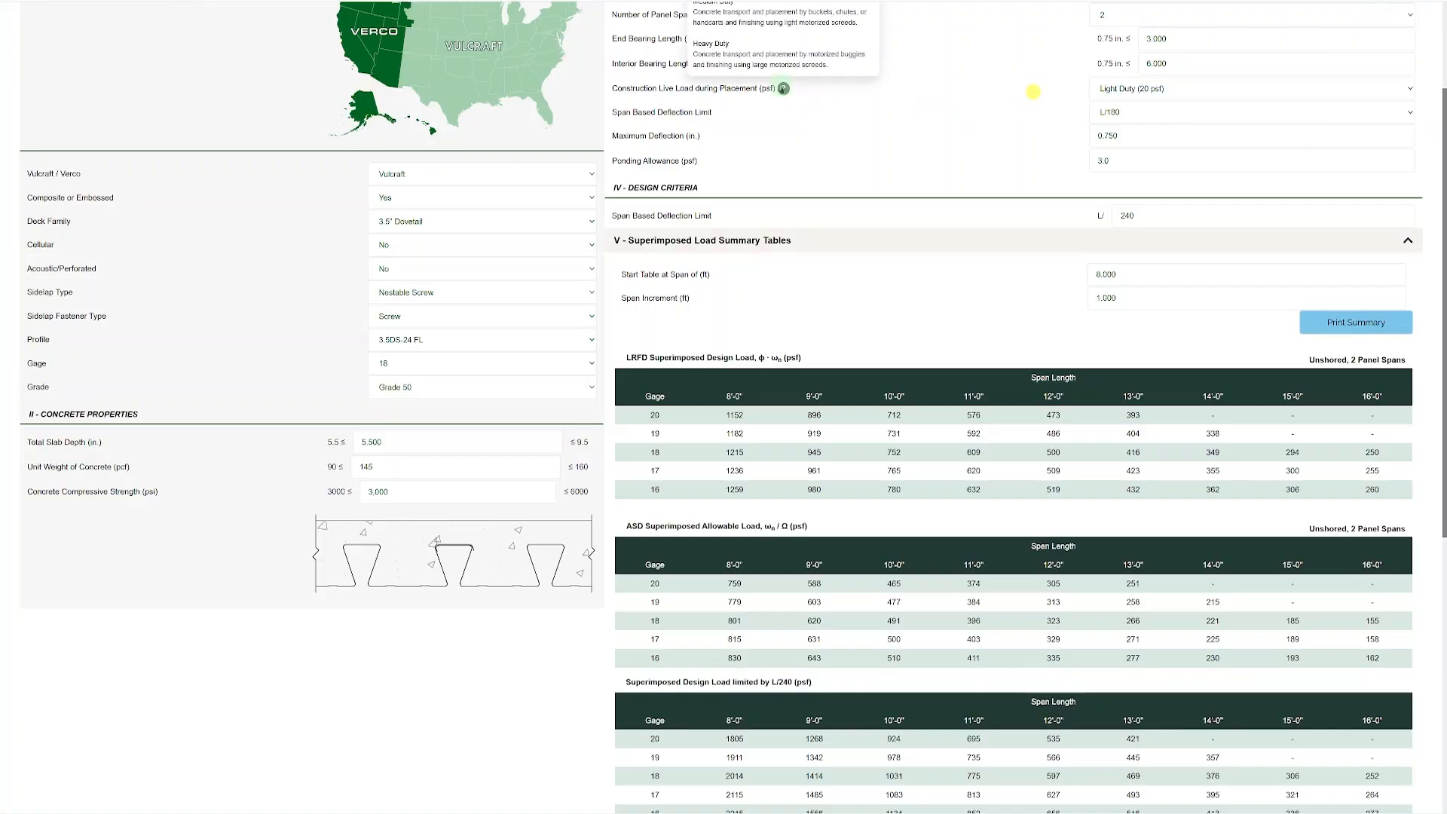
{"action": "scroll", "coordinate": [788, 194], "scroll_direction": "up", "scroll_amount": 2}
{"action": "mouse_move", "coordinate": [784, 210]}
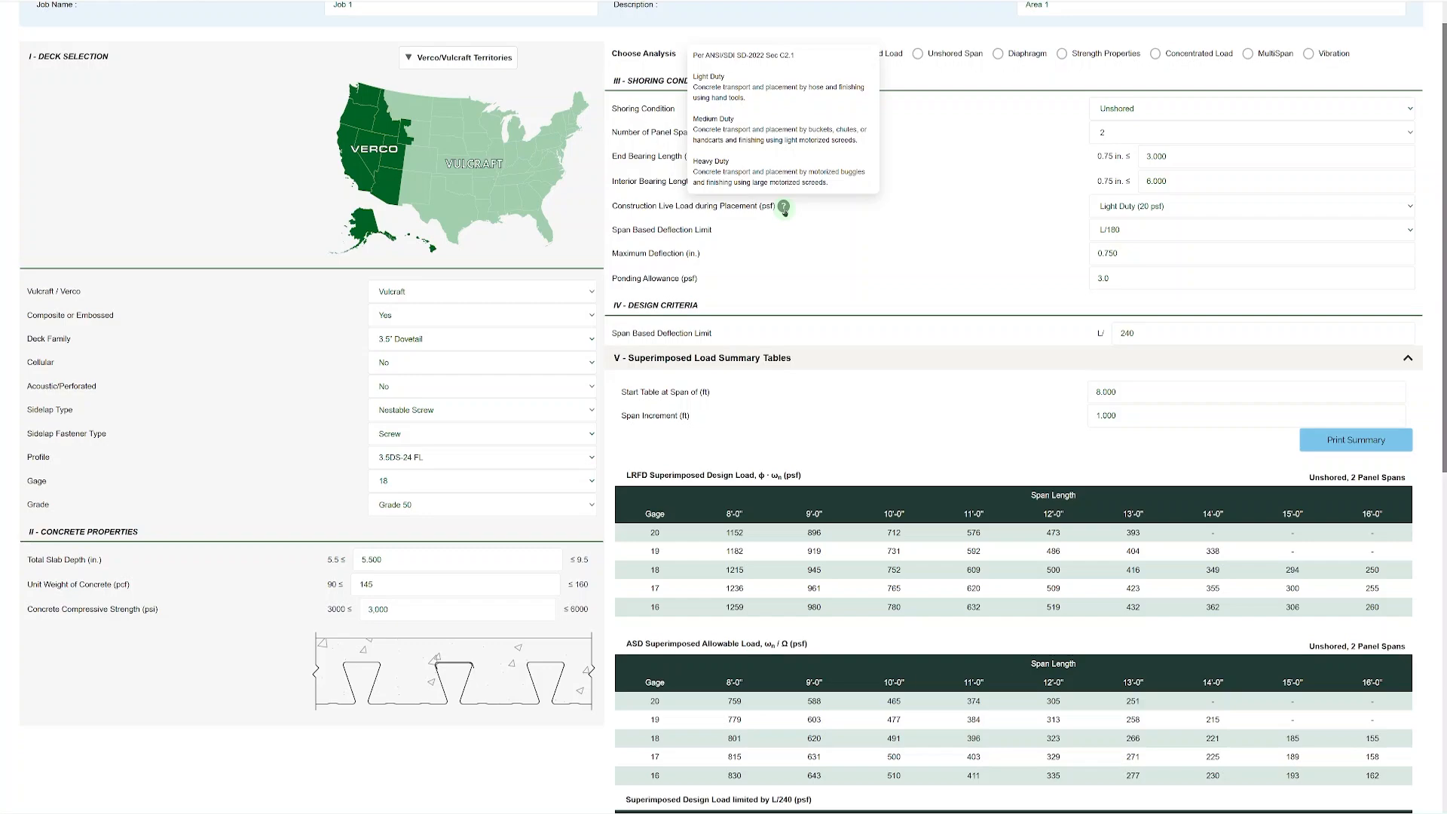
Print the superimposed load summary and open the downloaded PDF.
{"action": "scroll", "coordinate": [1052, 215], "scroll_direction": "down", "scroll_amount": 1}
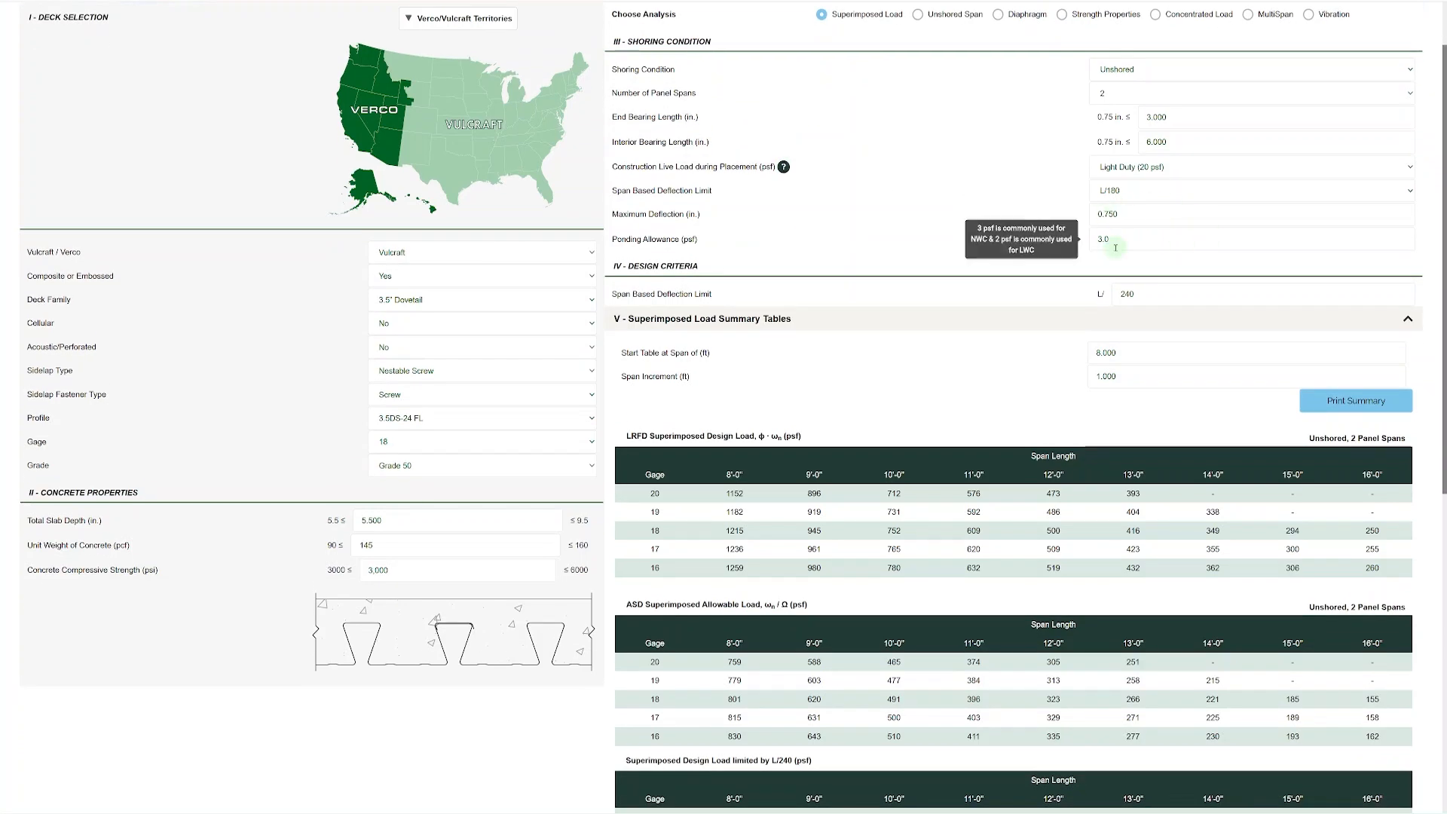
{"action": "scroll", "coordinate": [1032, 288], "scroll_direction": "down", "scroll_amount": 2}
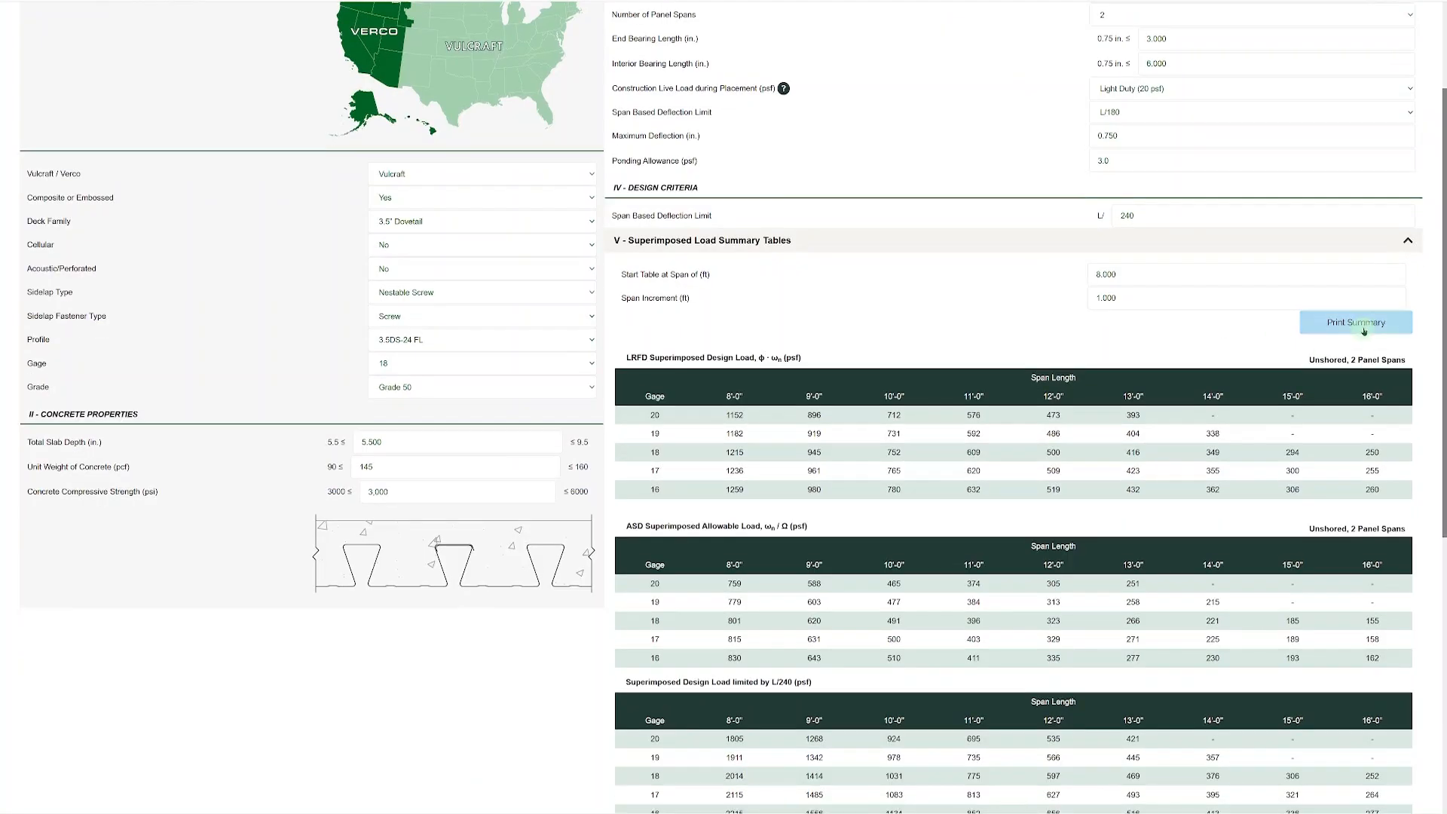
{"action": "left_click", "coordinate": [1363, 331]}
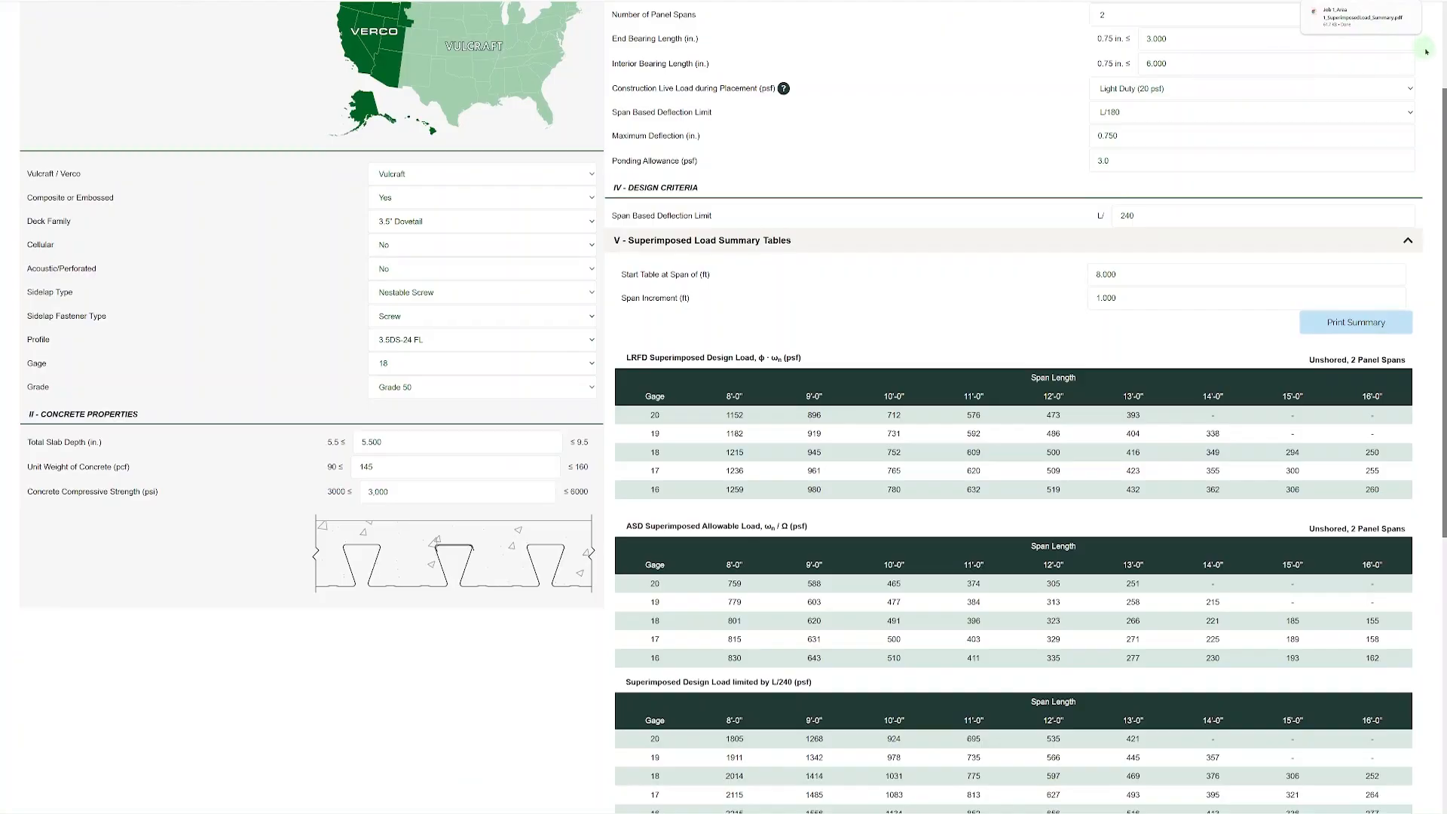
{"action": "scroll", "coordinate": [1428, 51], "scroll_direction": "up", "scroll_amount": 4}
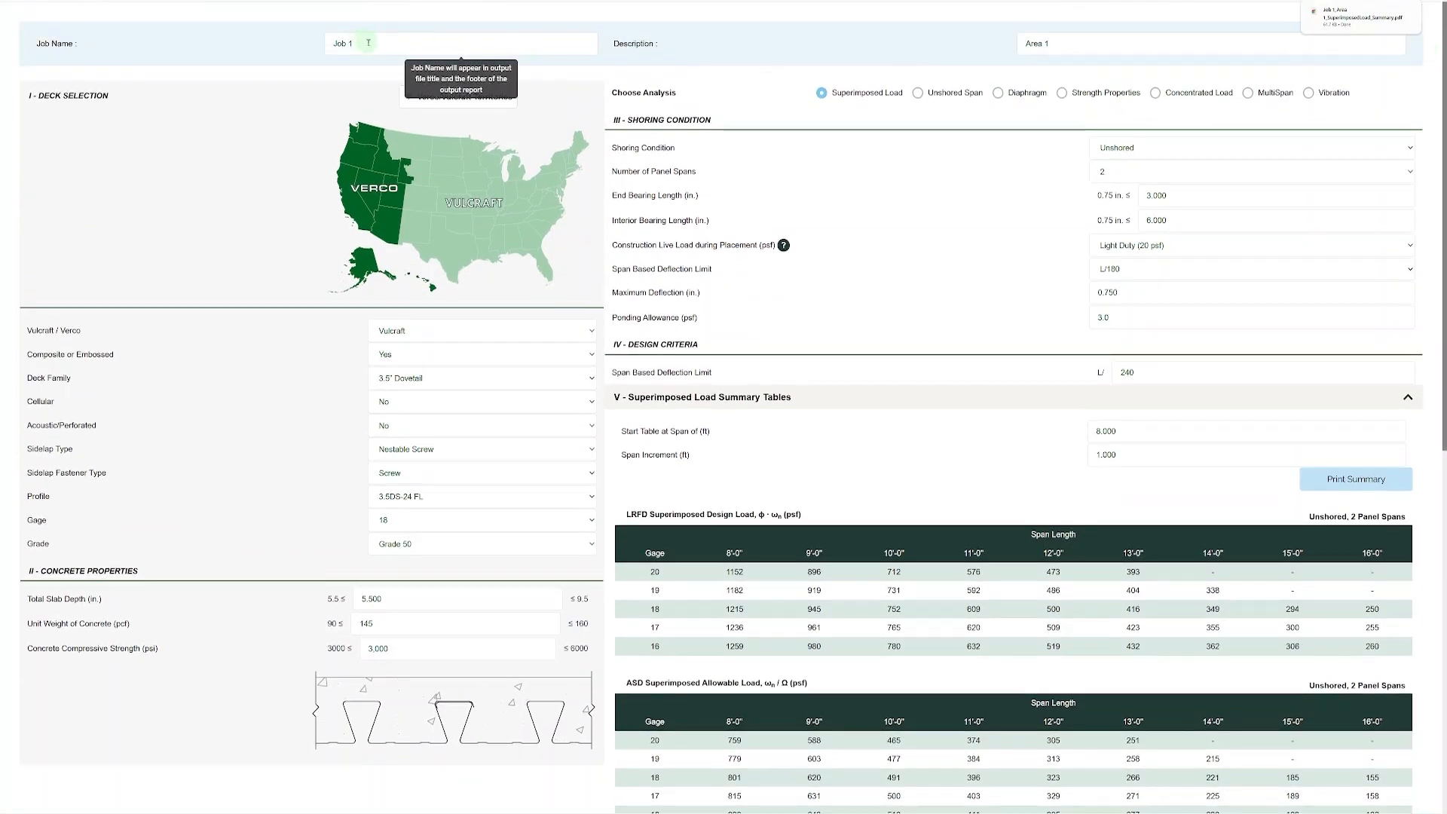
{"action": "left_click", "coordinate": [1387, 23]}
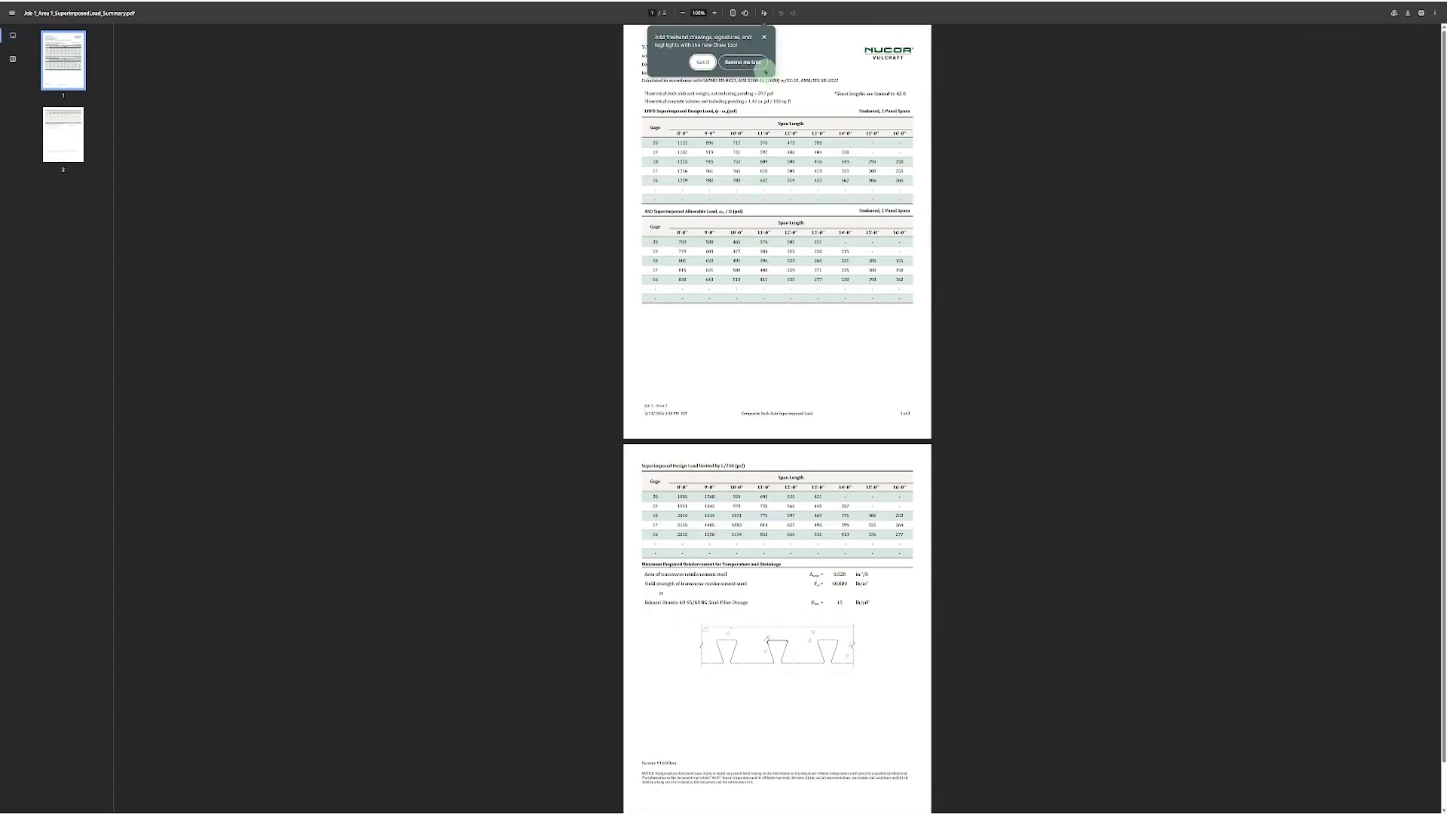
Dismiss the drawing tool tip and review the load tables, minimum reinforcement and deck section in the PDF summary.
{"action": "left_click", "coordinate": [764, 38]}
{"action": "scroll", "coordinate": [781, 80], "scroll_direction": "up", "scroll_amount": 5, "text": "ctrl"}
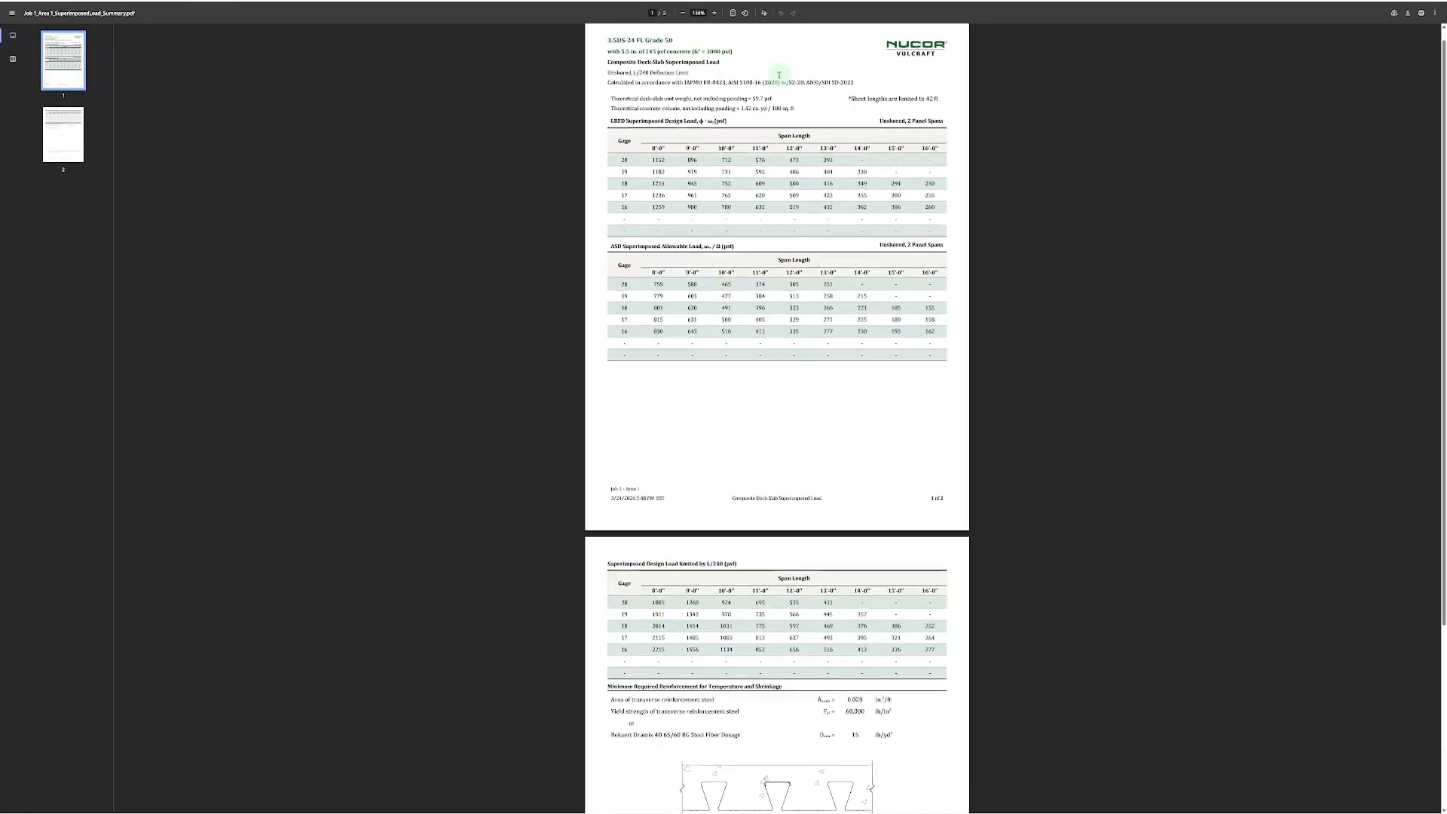
{"action": "scroll", "coordinate": [788, 114], "scroll_direction": "up", "scroll_amount": 1}
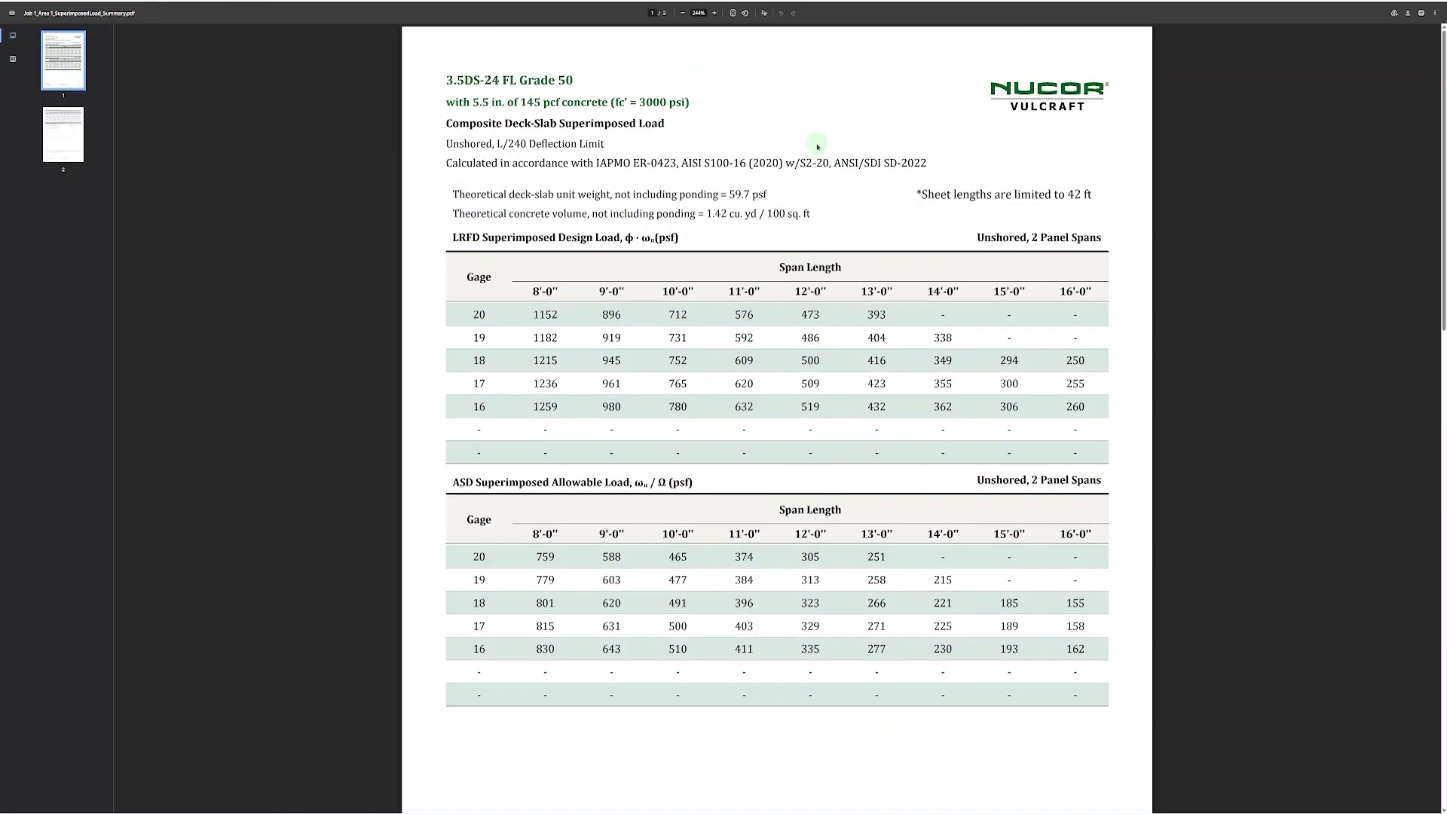
{"action": "scroll", "coordinate": [820, 144], "scroll_direction": "down", "scroll_amount": 4}
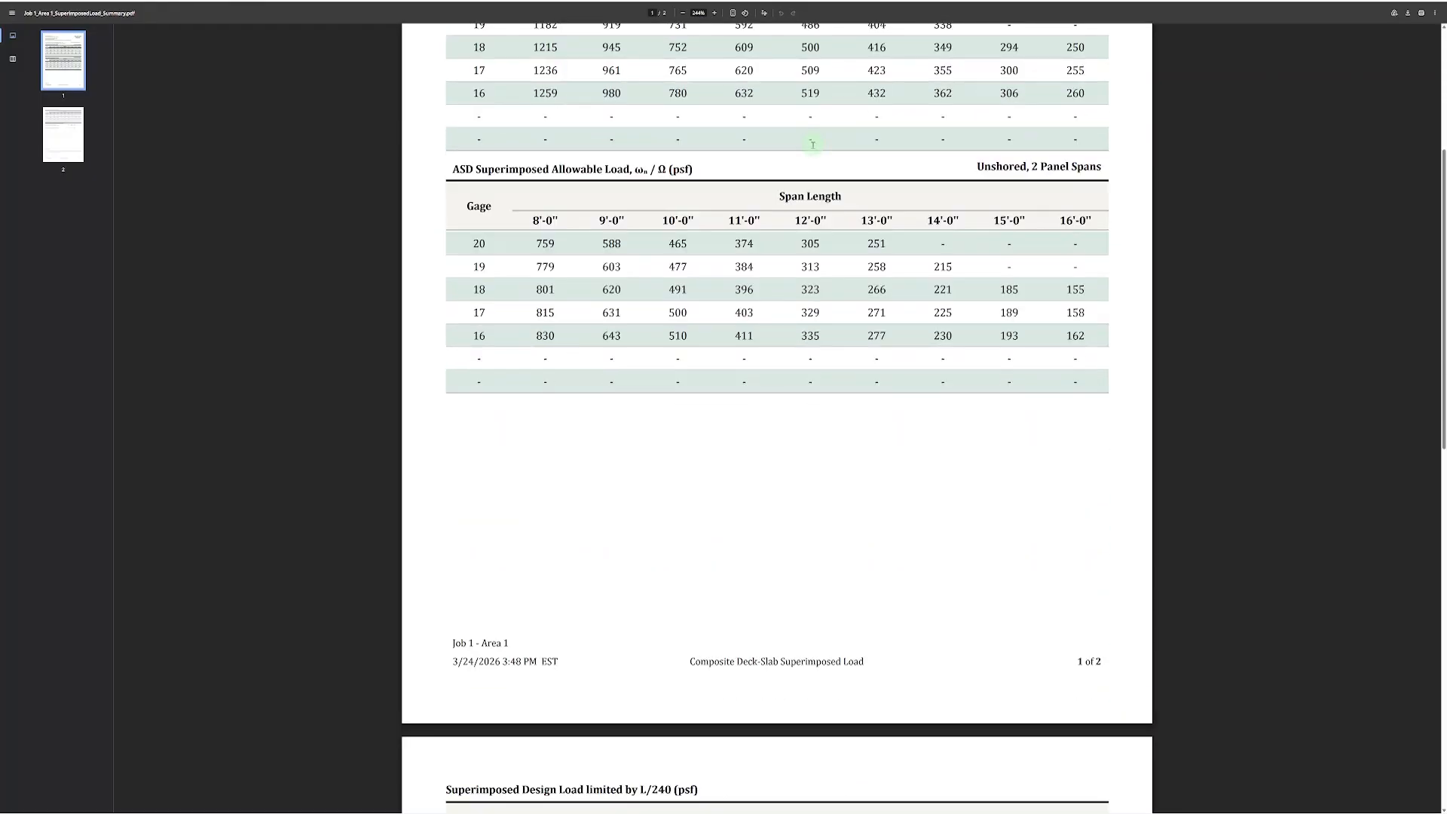
{"action": "scroll", "coordinate": [812, 145], "scroll_direction": "down", "scroll_amount": 6}
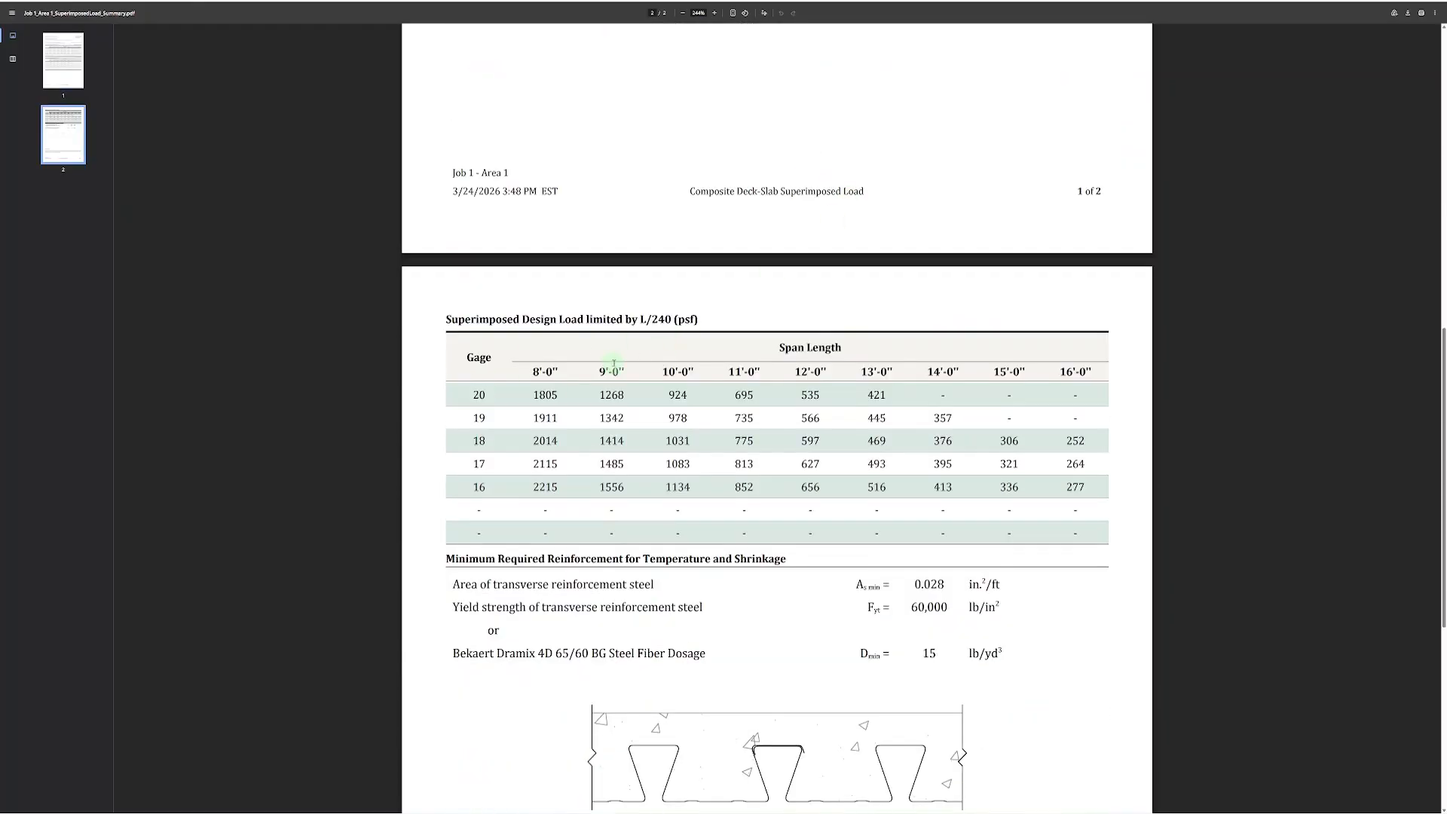
{"action": "scroll", "coordinate": [615, 365], "scroll_direction": "down", "scroll_amount": 6}
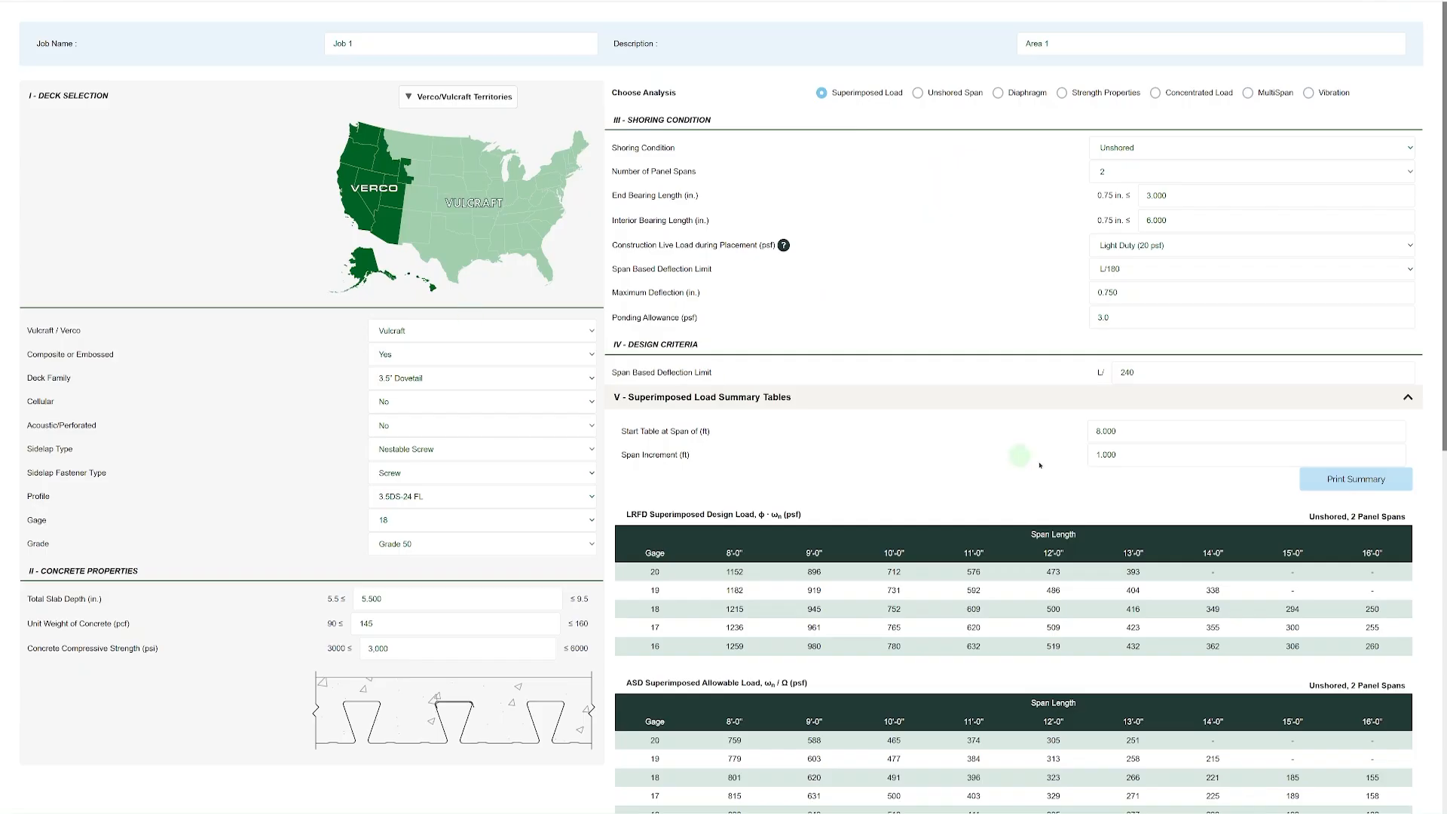
Set the individual condition's analysis span to 16 ft.
{"action": "scroll", "coordinate": [1269, 229], "scroll_direction": "down", "scroll_amount": 3}
{"action": "scroll", "coordinate": [1336, 332], "scroll_direction": "down", "scroll_amount": 3}
{"action": "scroll", "coordinate": [1335, 332], "scroll_direction": "down", "scroll_amount": 4}
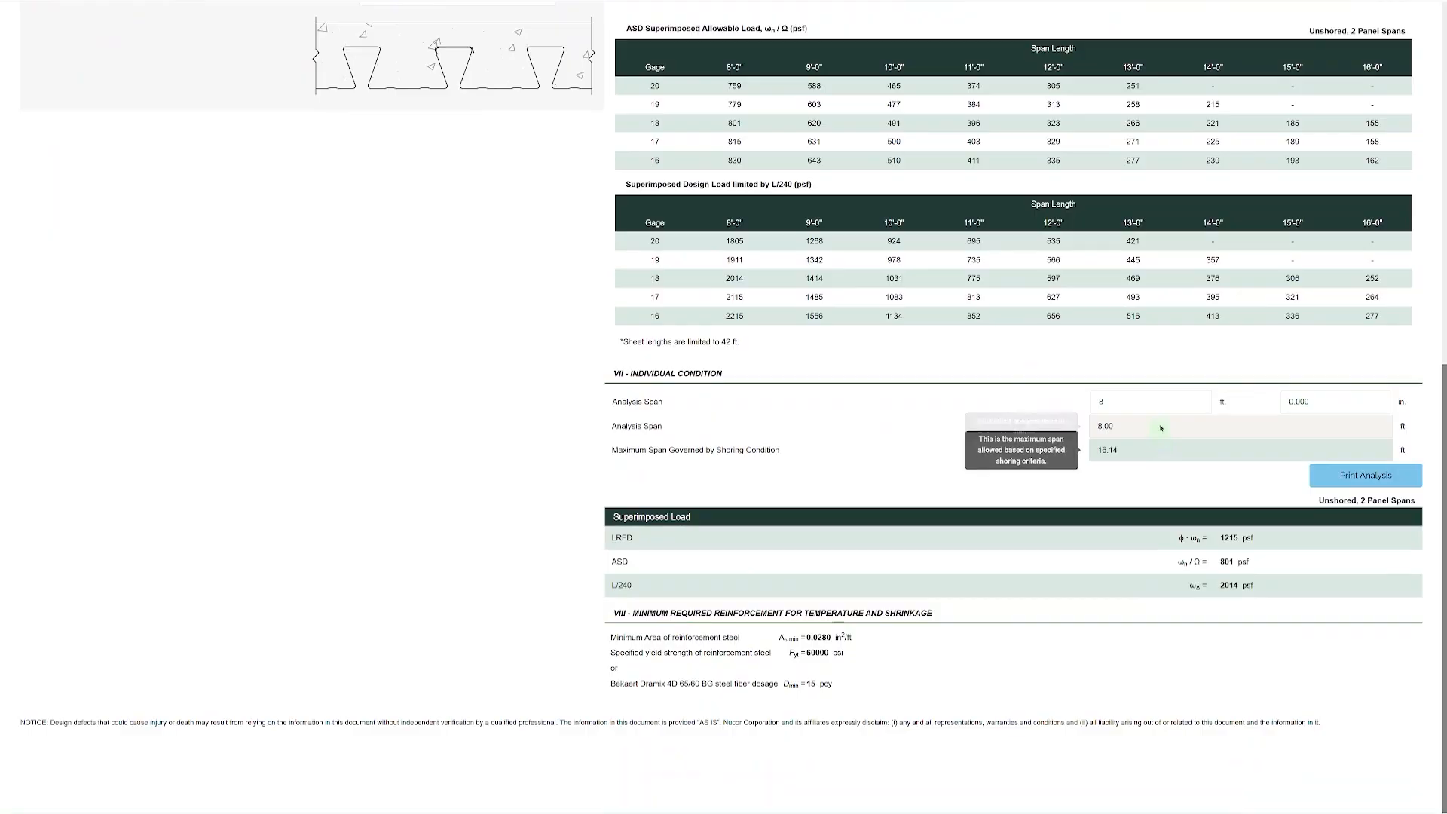
{"action": "double_click", "coordinate": [1121, 398]}
{"action": "type", "text": "16"}
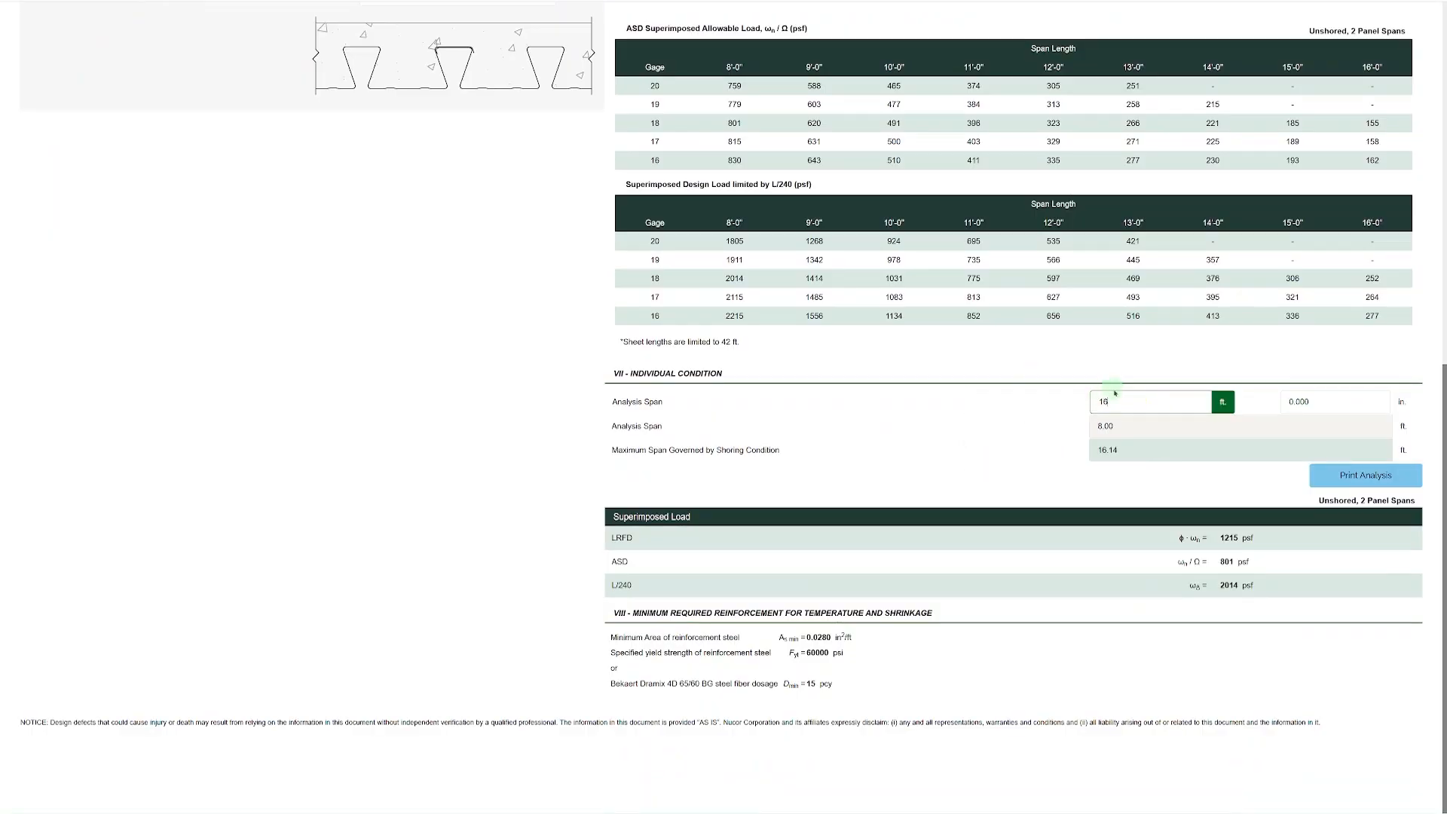
{"action": "left_click", "coordinate": [1047, 450]}
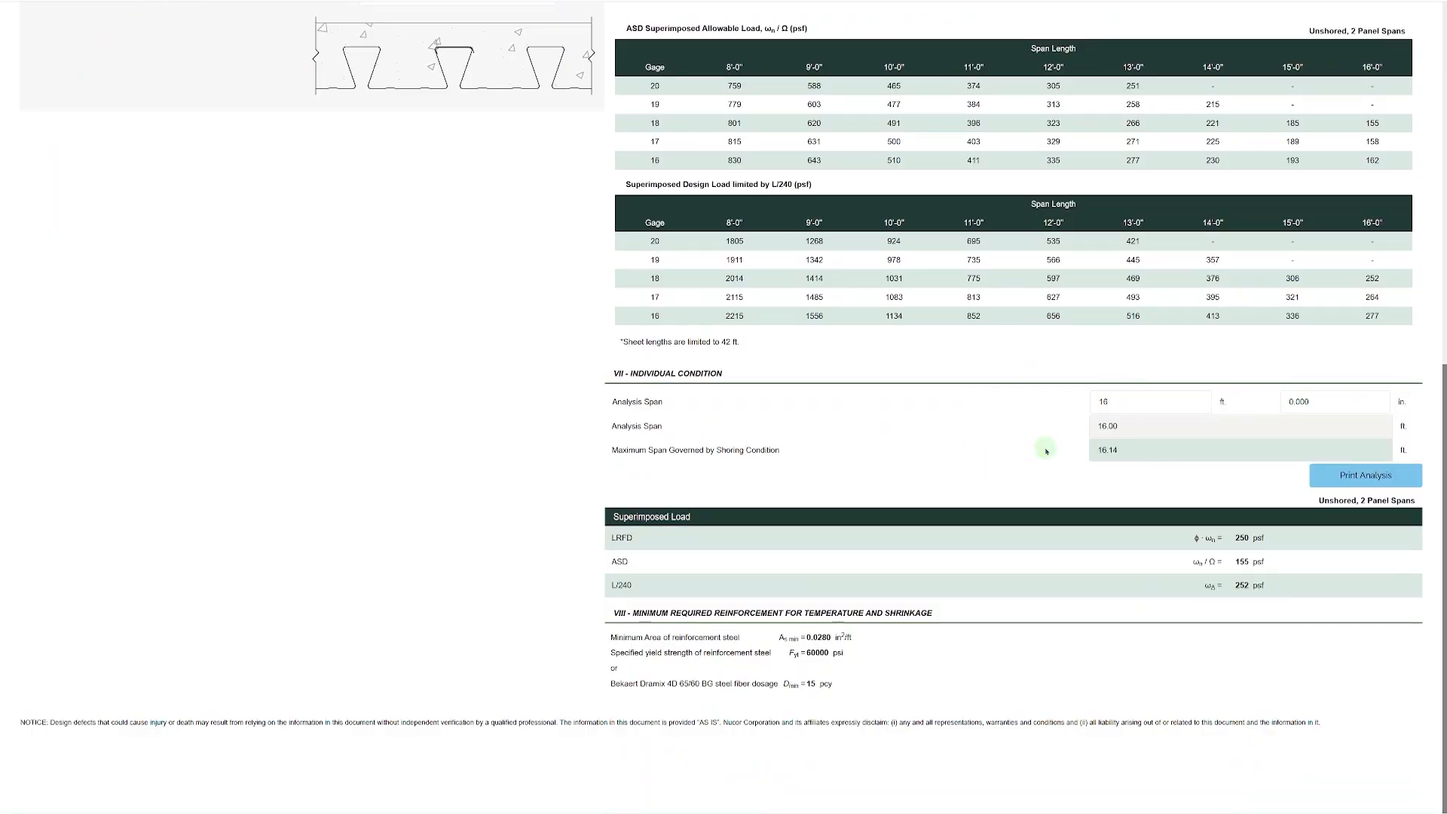
Print the individual span analysis and review the summary, deck properties and composite deck-slab calculations in the downloaded PDF.
{"action": "mouse_move", "coordinate": [1110, 455]}
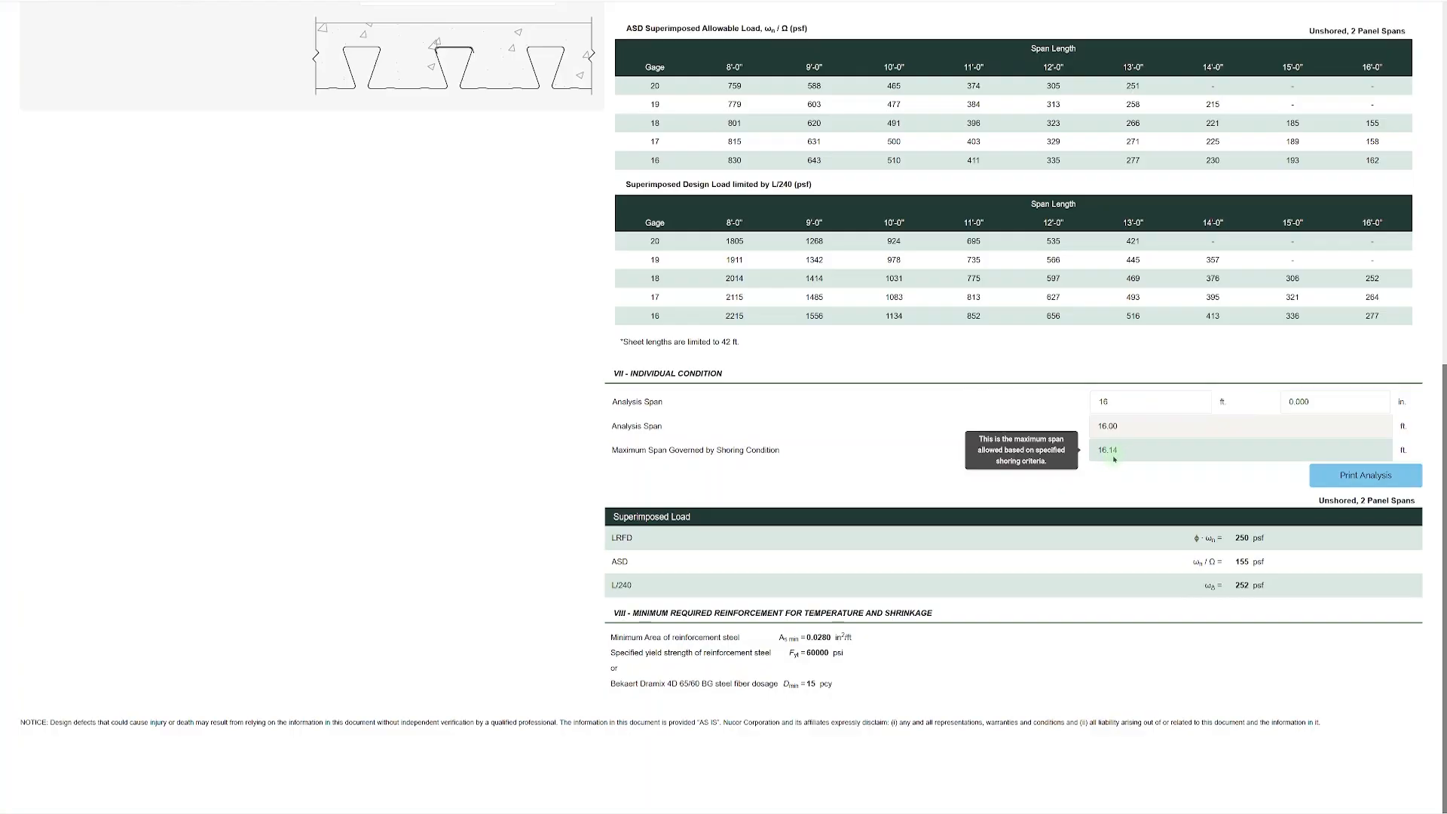
{"action": "left_click", "coordinate": [1358, 475]}
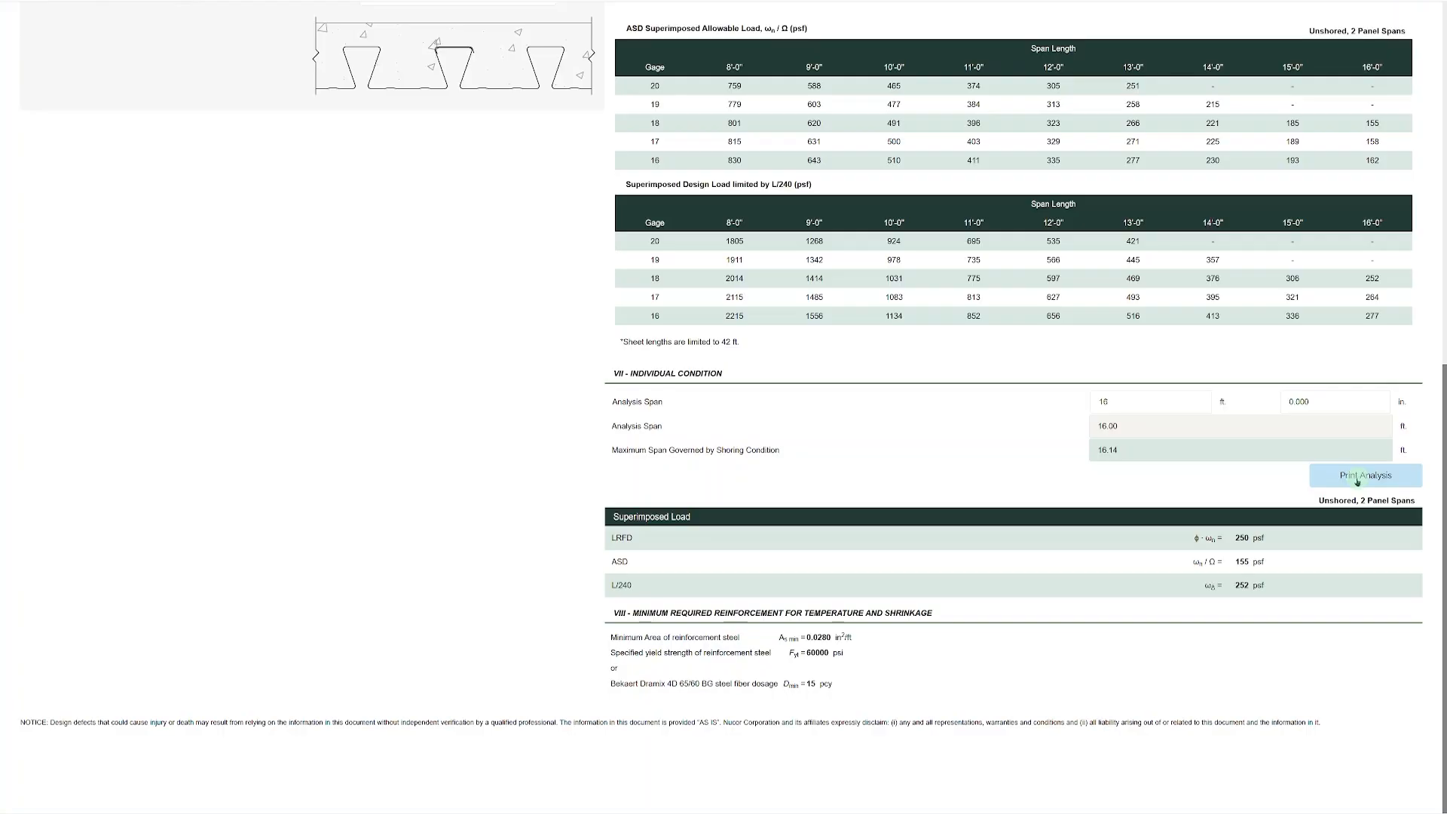
{"action": "left_click", "coordinate": [1361, 7]}
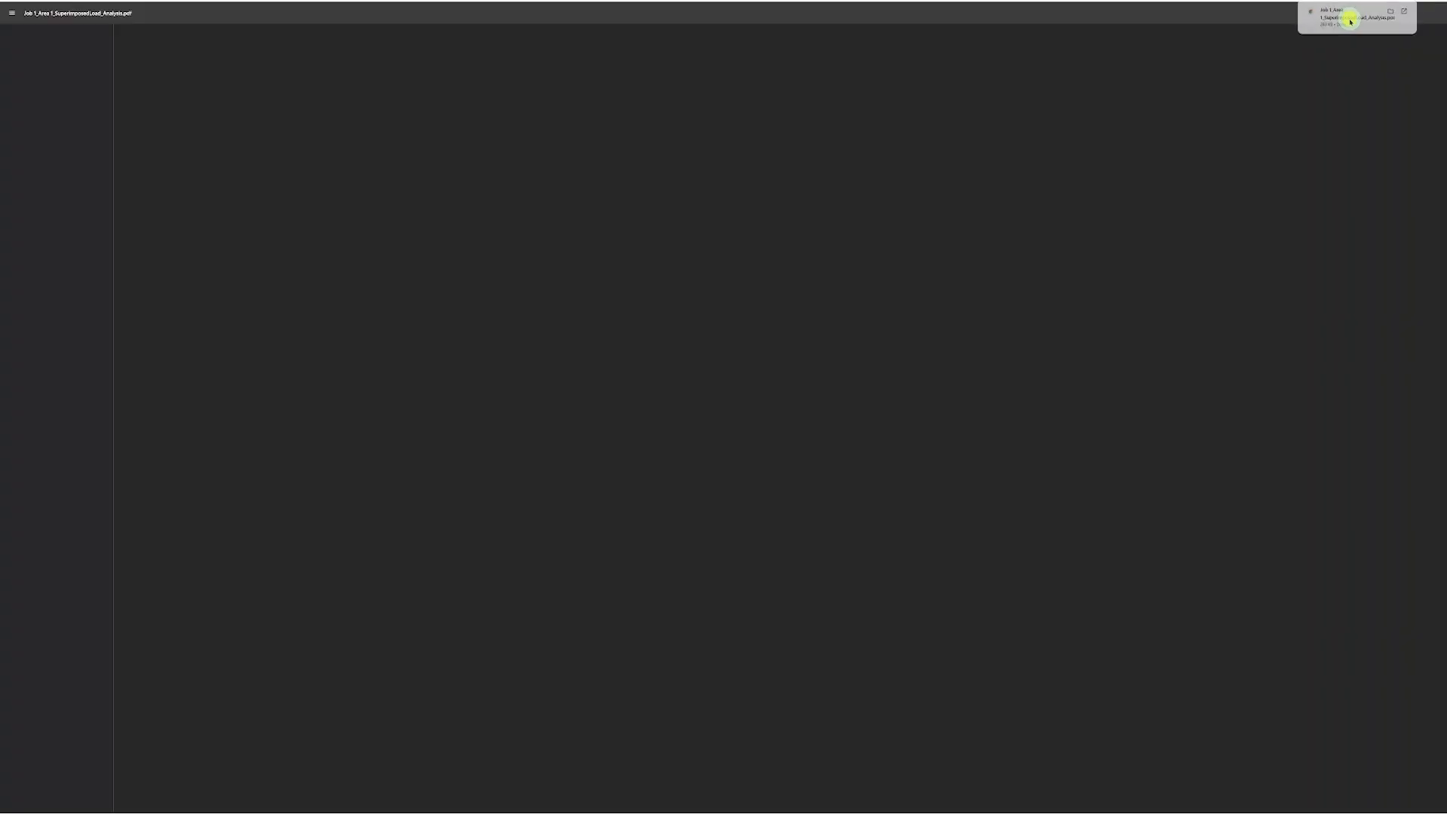
{"action": "scroll", "coordinate": [807, 154], "scroll_direction": "up", "scroll_amount": 5, "text": "ctrl"}
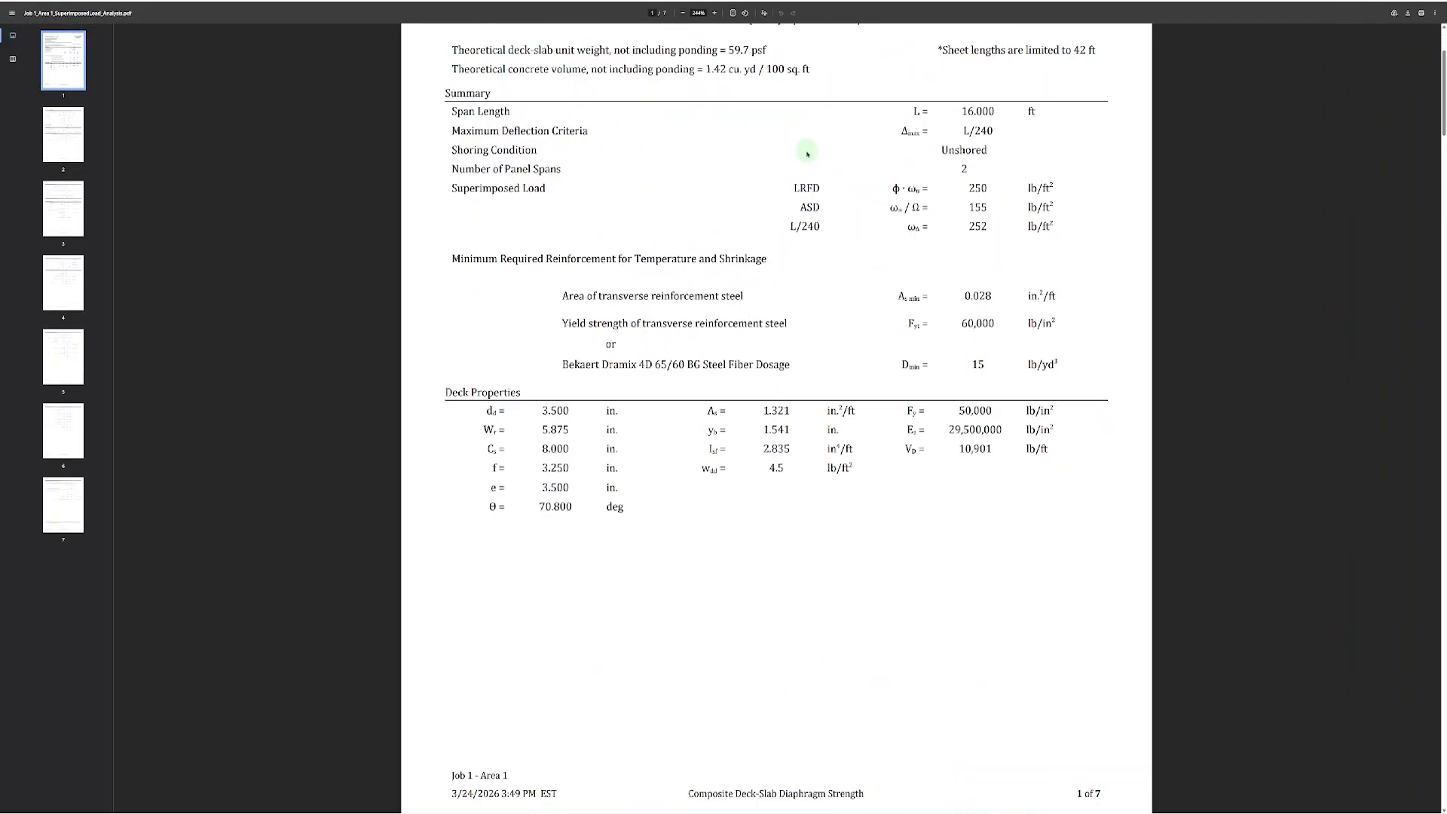
{"action": "scroll", "coordinate": [813, 156], "scroll_direction": "down", "scroll_amount": 12}
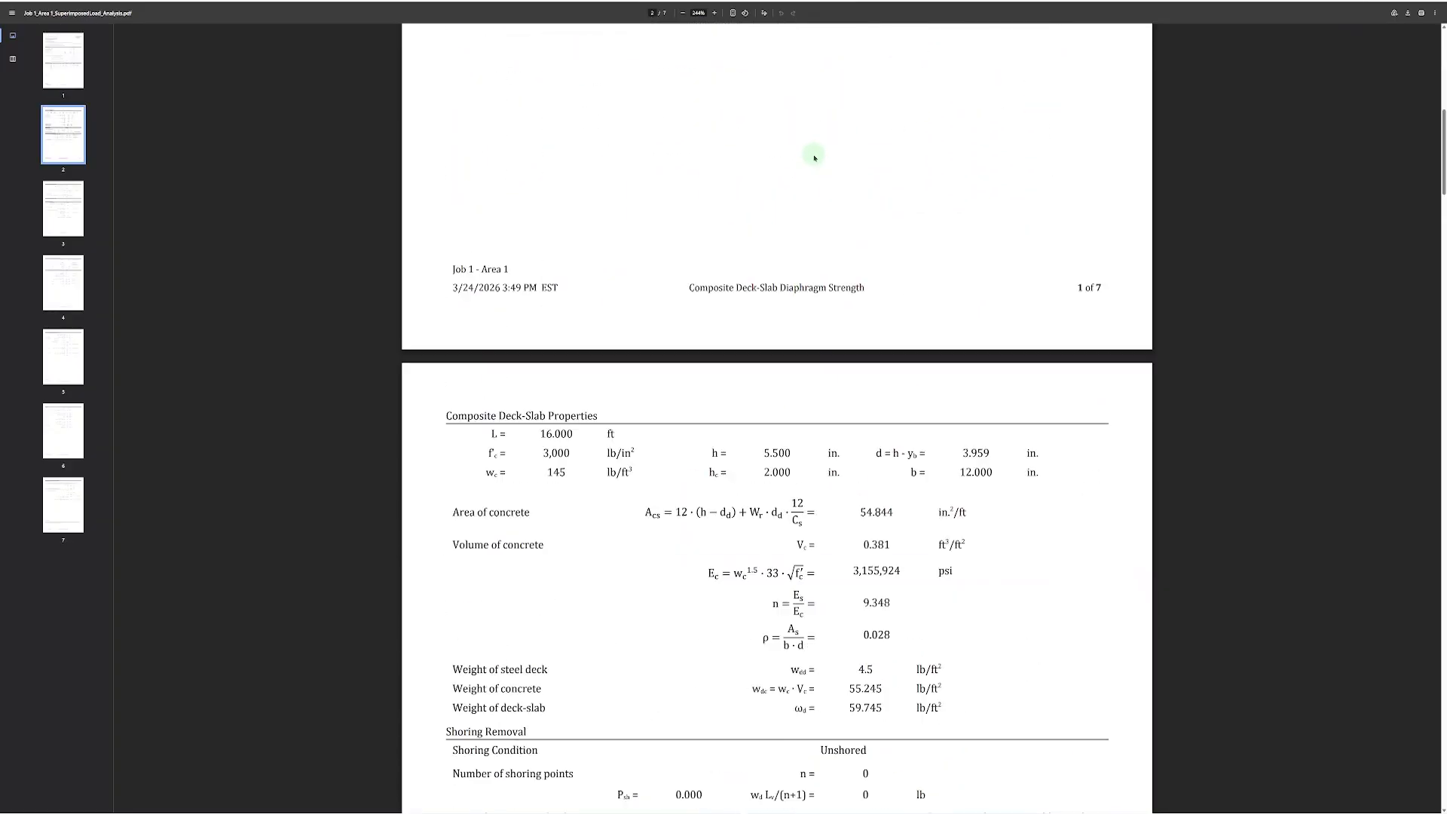
{"action": "scroll", "coordinate": [815, 158], "scroll_direction": "down", "scroll_amount": 1}
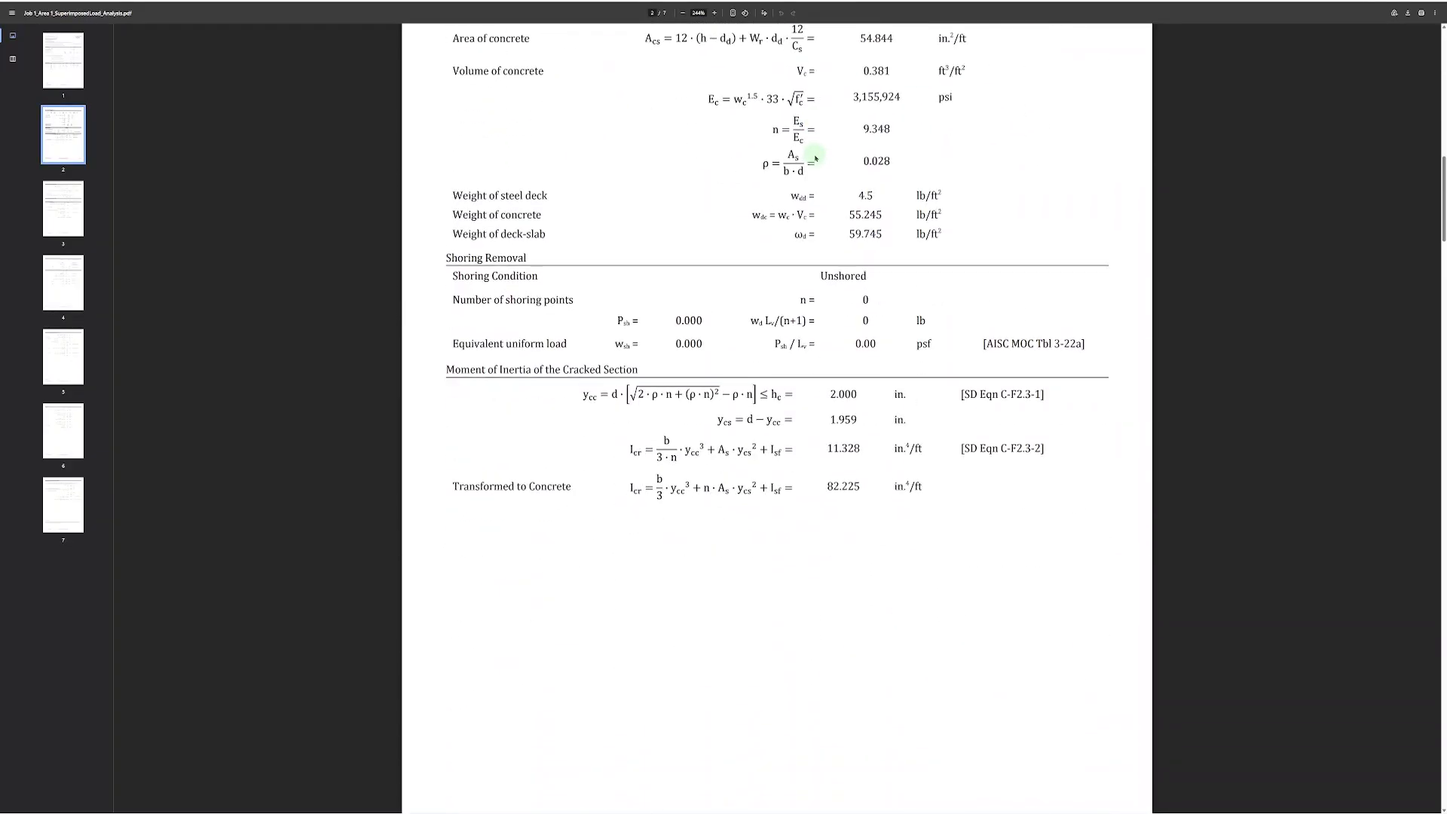
{"action": "scroll", "coordinate": [816, 158], "scroll_direction": "down", "scroll_amount": 7}
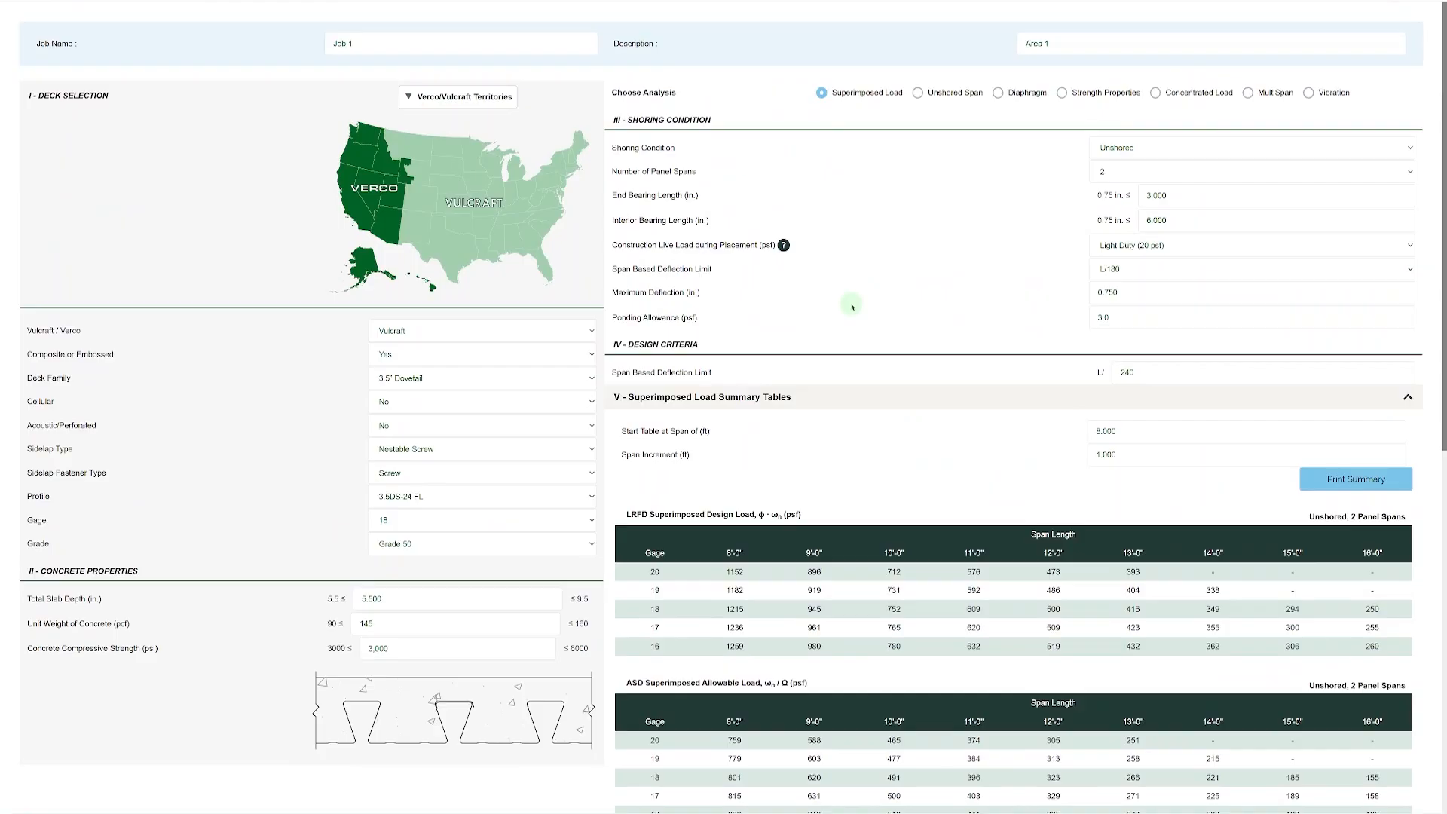
Switch to the Unshored Span analysis and set the construction live load during placement to Medium Duty (50 psf).
{"action": "left_click", "coordinate": [918, 93]}
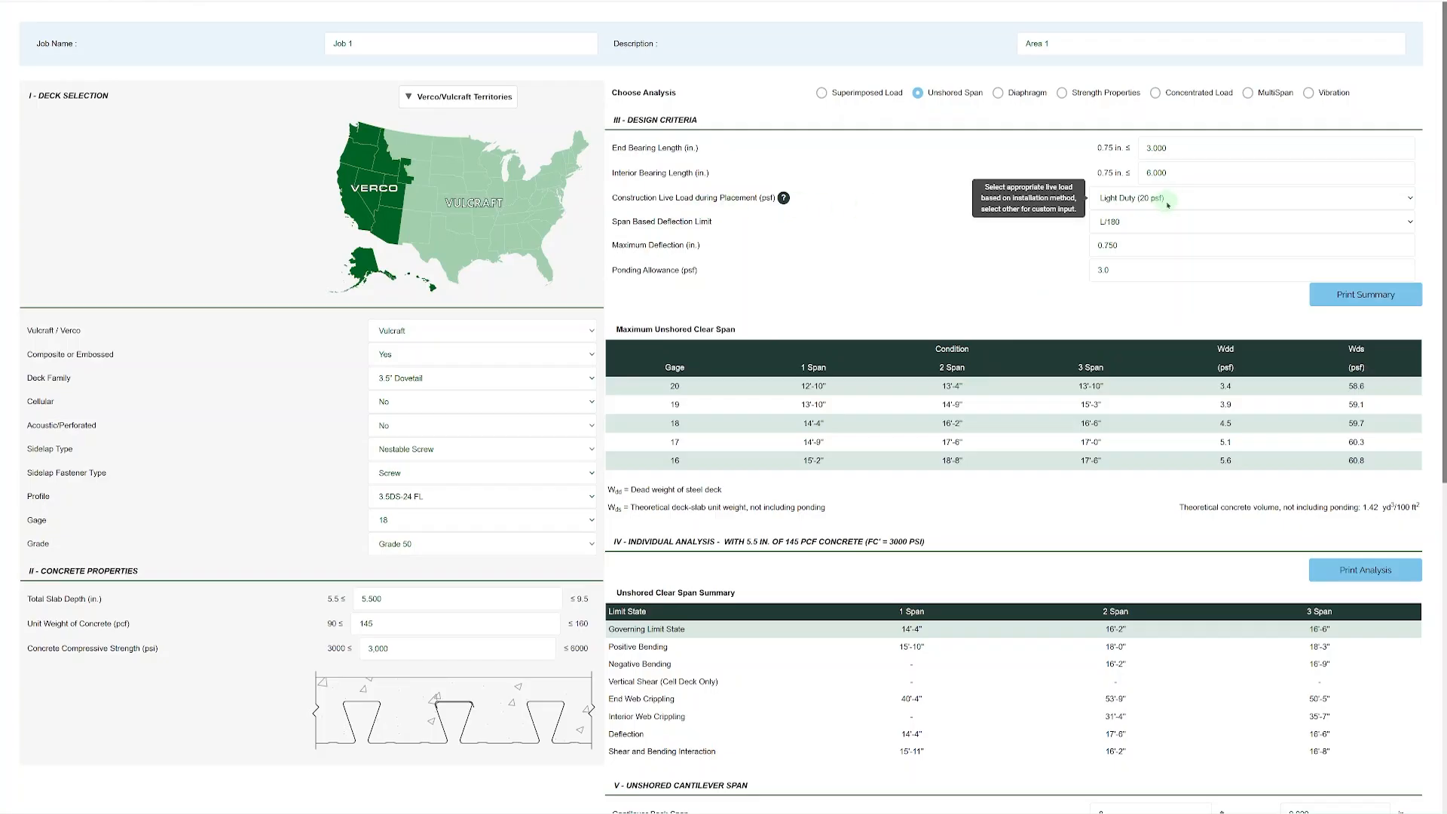
{"action": "mouse_move", "coordinate": [785, 200]}
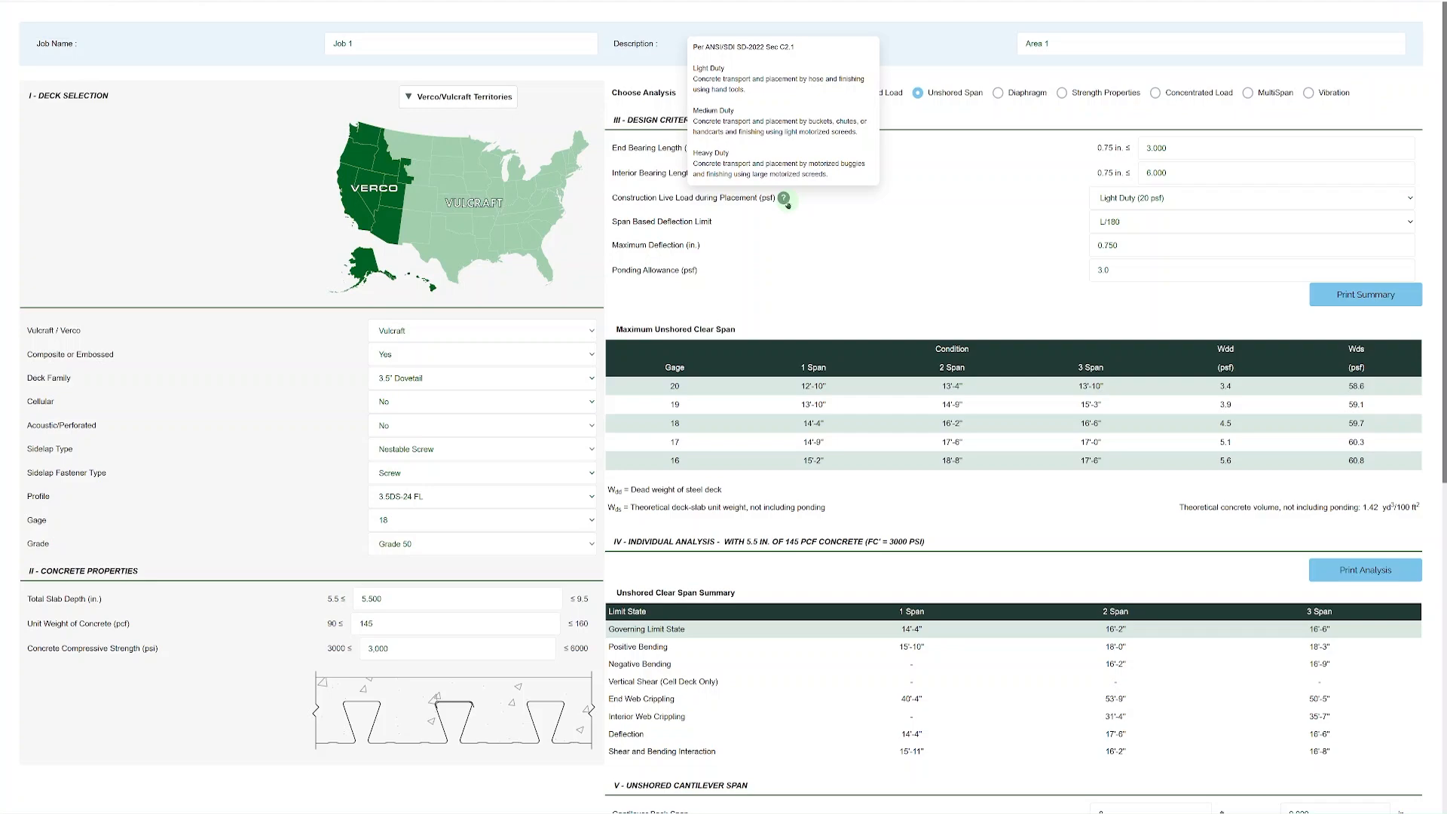
{"action": "left_click", "coordinate": [1195, 198]}
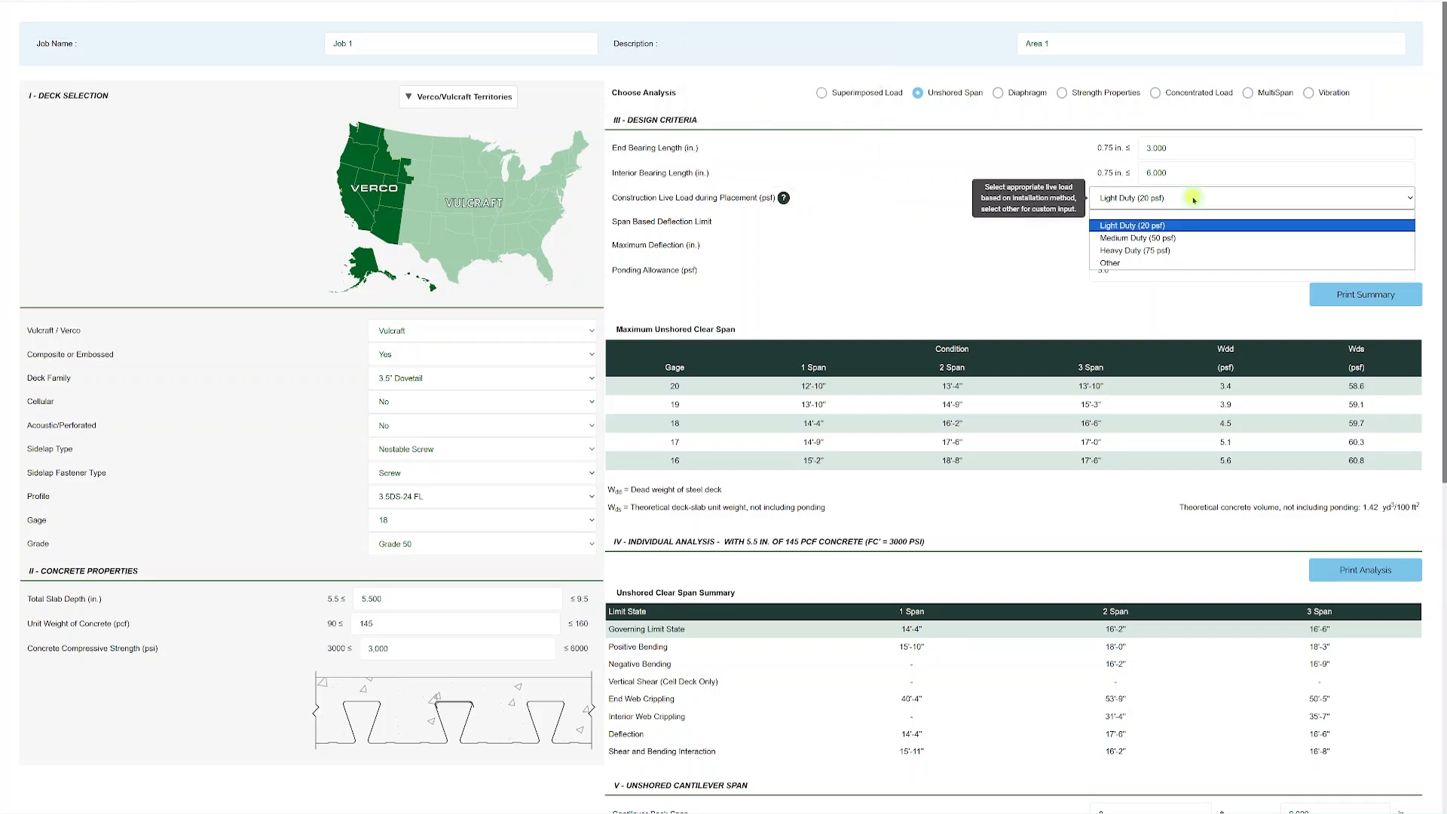
{"action": "left_click", "coordinate": [1182, 235]}
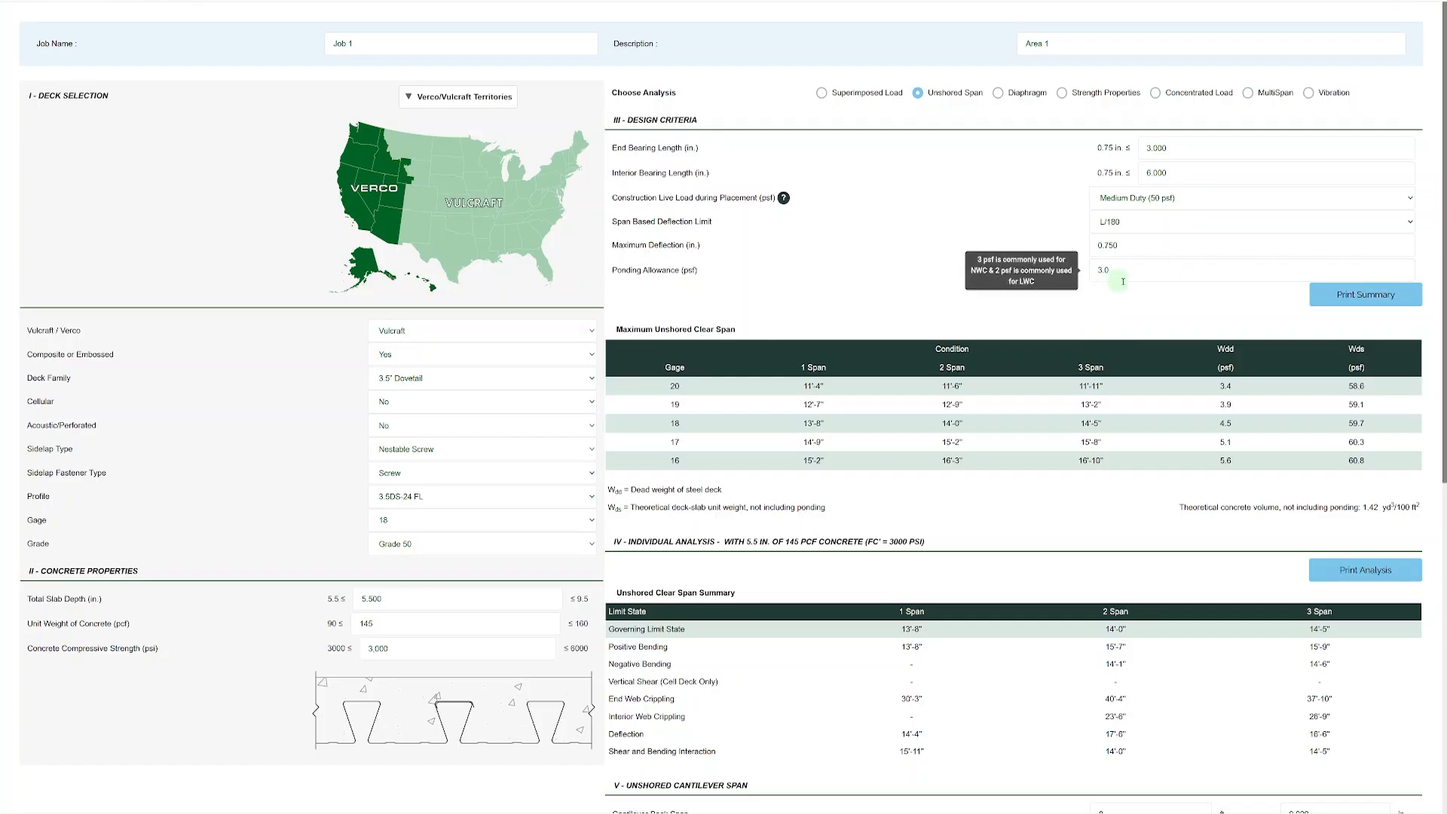
Set the unit weight of concrete to 110 pcf and the ponding allowance to 2 psf.
{"action": "double_click", "coordinate": [381, 624]}
{"action": "type", "text": "110"}
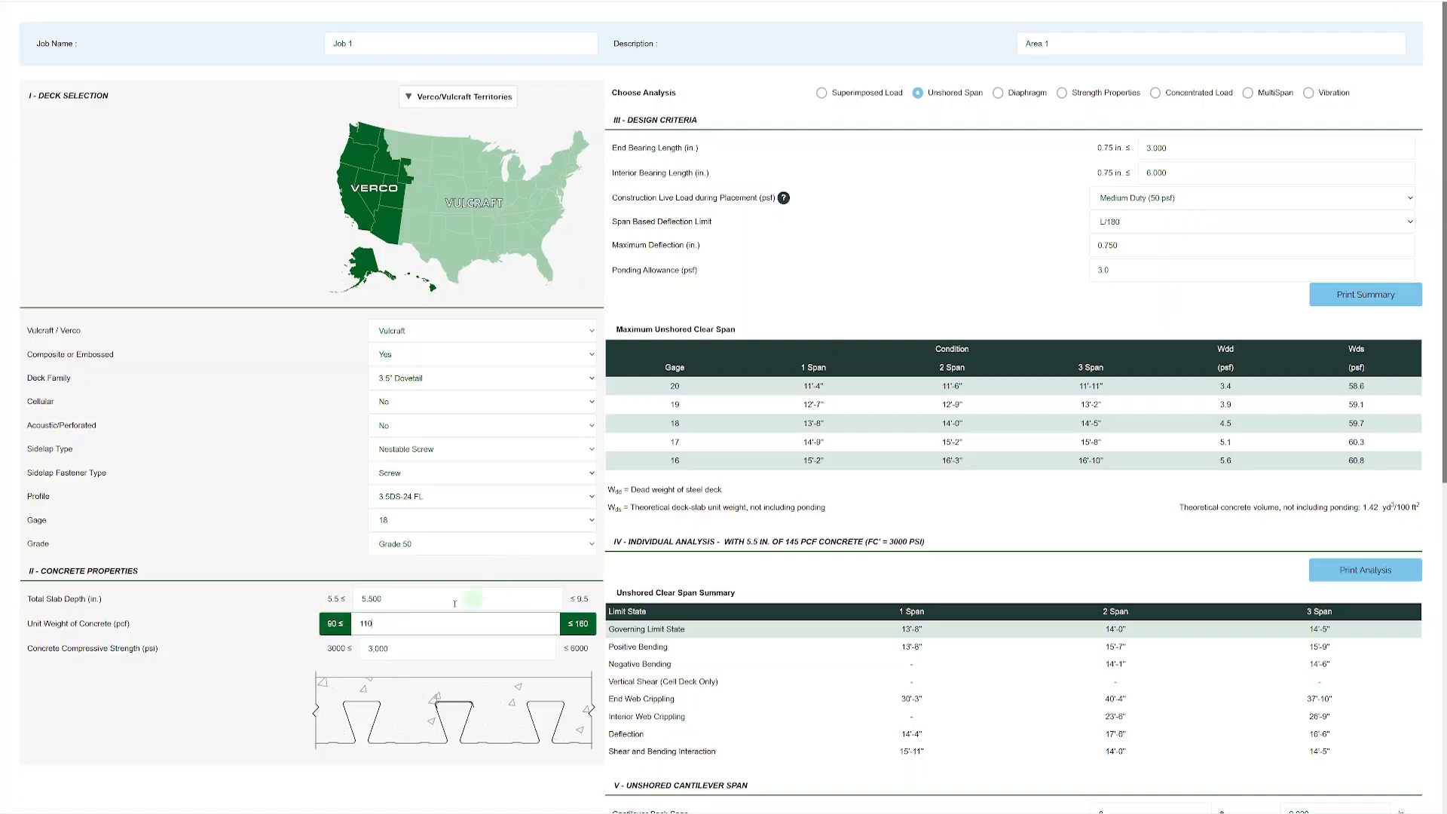
{"action": "left_click", "coordinate": [899, 310]}
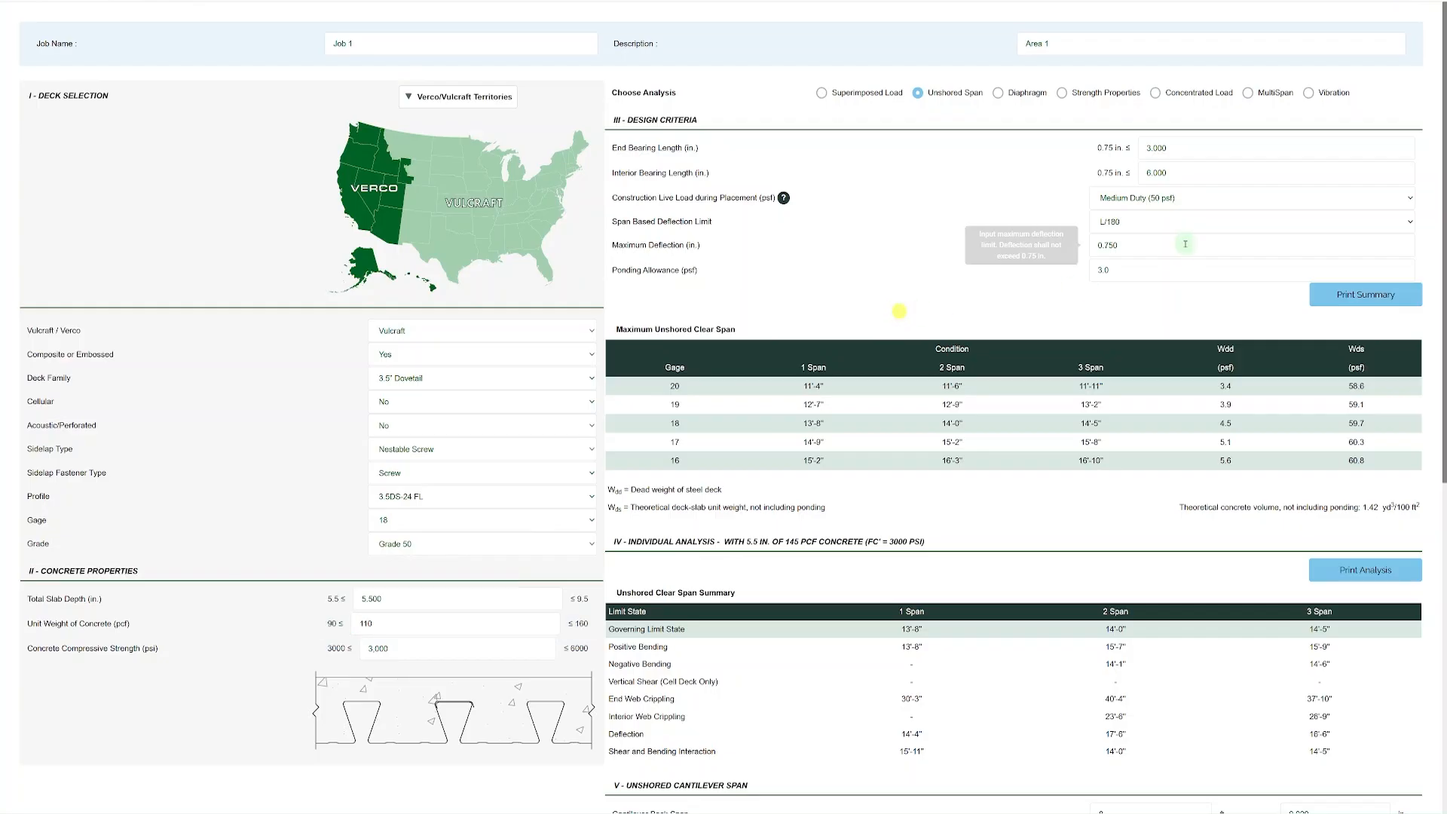
{"action": "double_click", "coordinate": [1102, 269]}
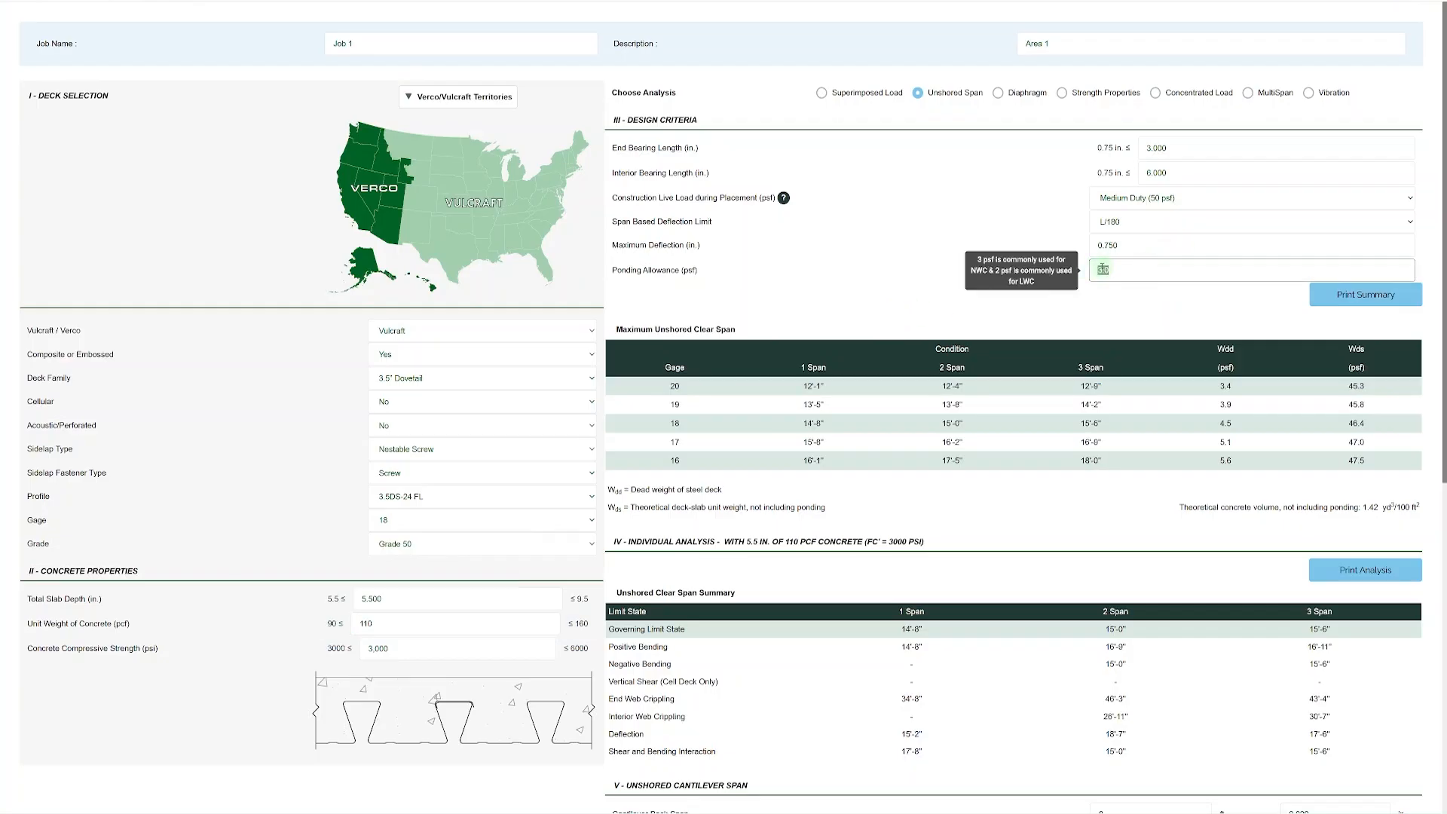
{"action": "type", "text": "2"}
{"action": "left_click", "coordinate": [1098, 308]}
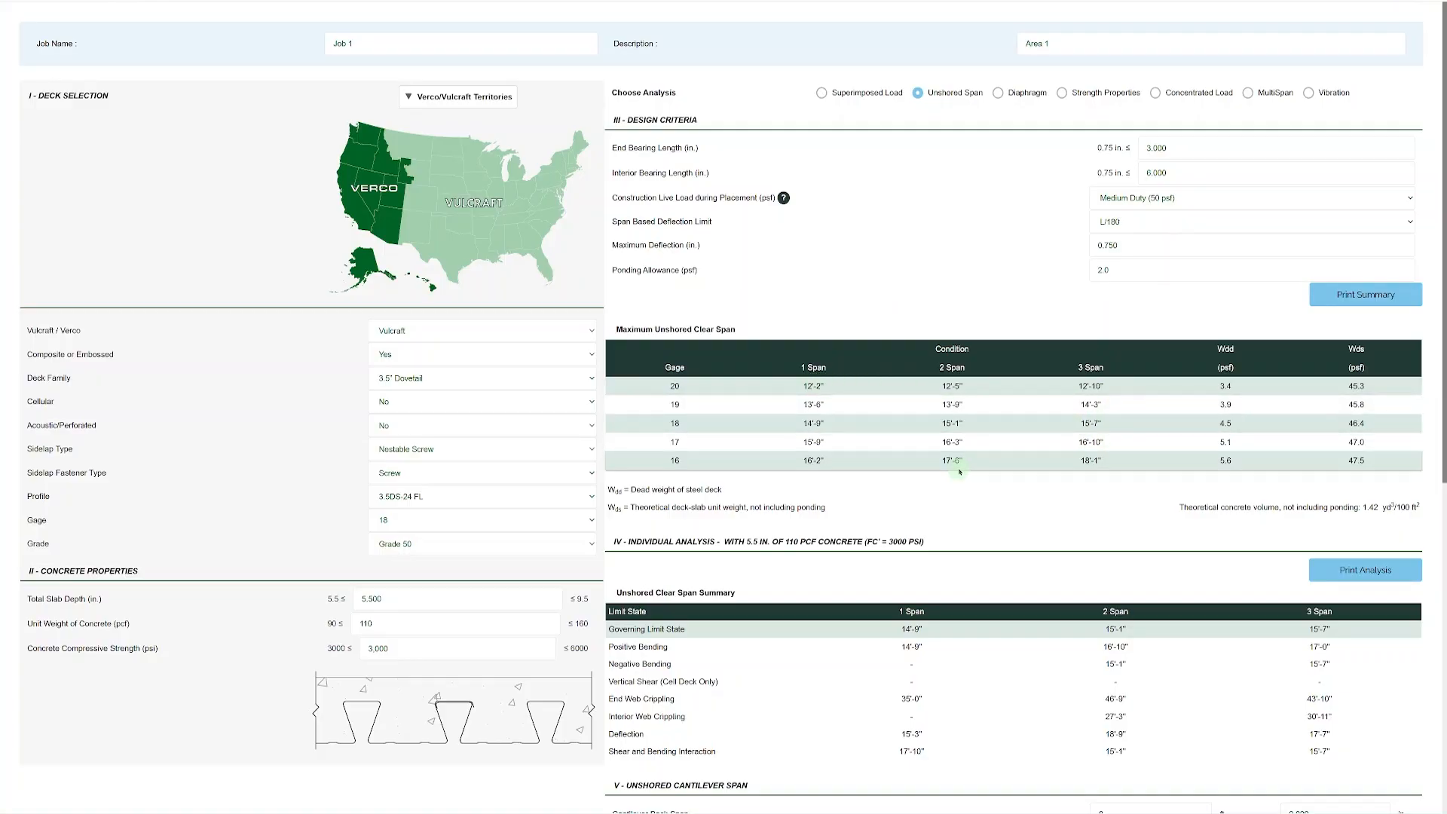
Examine the maximum unshored clear spans, the limit states in the clear span summary and the unshored cantilever span section.
{"action": "scroll", "coordinate": [961, 466], "scroll_direction": "down", "scroll_amount": 1}
{"action": "scroll", "coordinate": [960, 466], "scroll_direction": "down", "scroll_amount": 1}
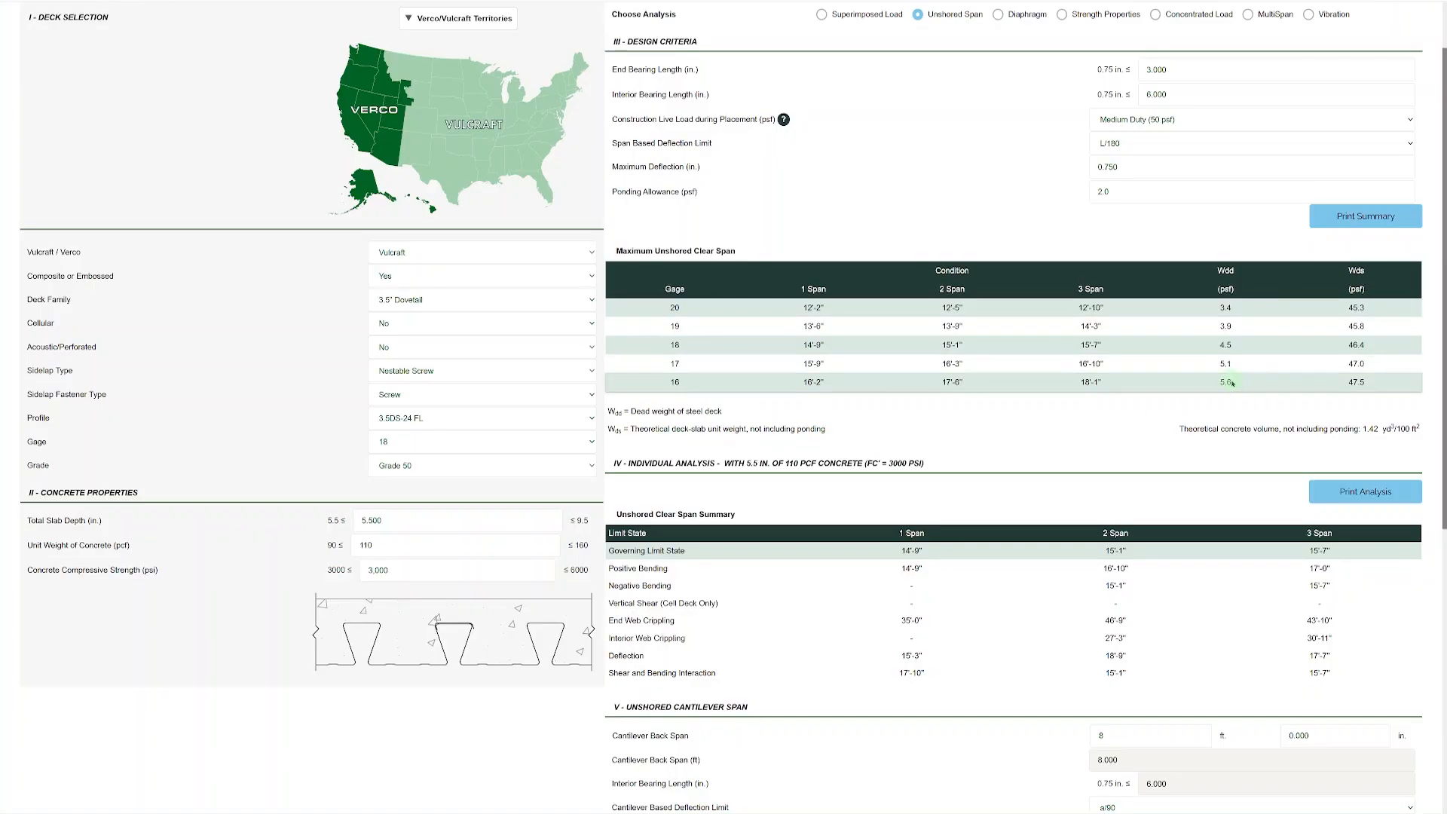
{"action": "scroll", "coordinate": [1206, 377], "scroll_direction": "down", "scroll_amount": 3}
{"action": "scroll", "coordinate": [1130, 356], "scroll_direction": "down", "scroll_amount": 1}
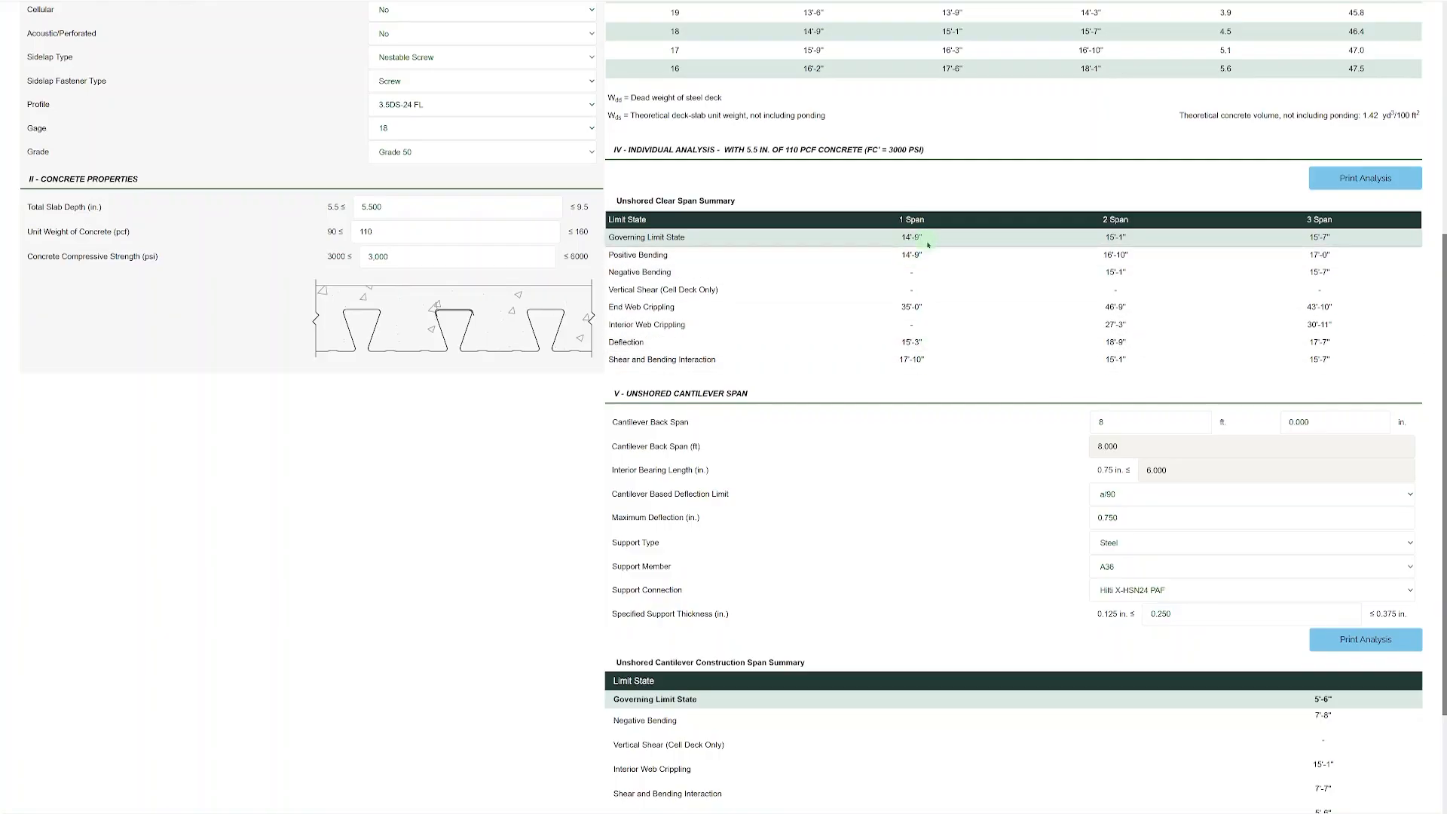
{"action": "scroll", "coordinate": [928, 245], "scroll_direction": "down", "scroll_amount": 1}
{"action": "scroll", "coordinate": [928, 245], "scroll_direction": "up", "scroll_amount": 1}
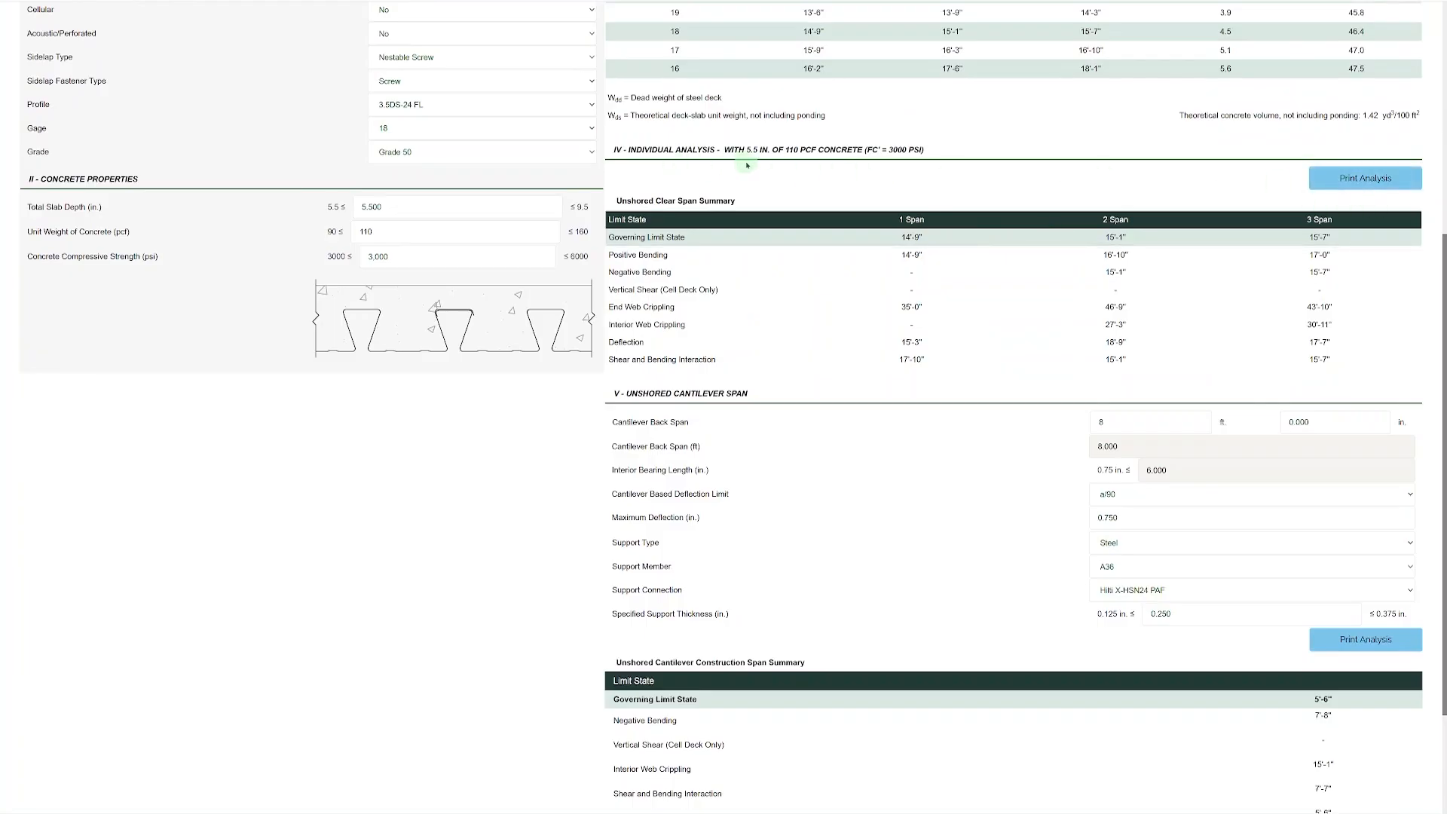
{"action": "scroll", "coordinate": [747, 165], "scroll_direction": "down", "scroll_amount": 2}
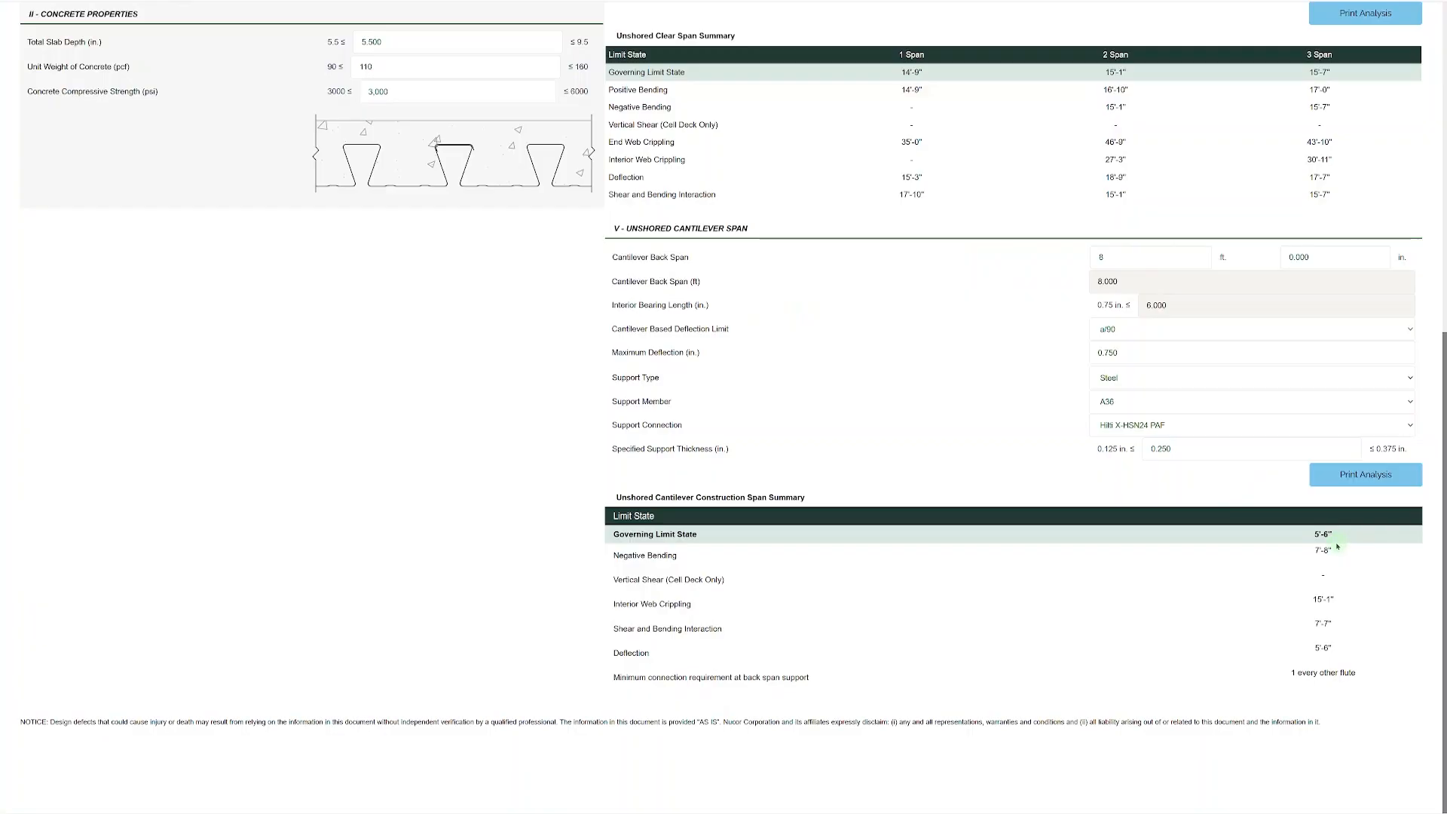
Set the cantilever back span to 16 ft and check the governing limit state of the unshored cantilever.
{"action": "double_click", "coordinate": [1115, 258]}
{"action": "type", "text": "16"}
{"action": "left_click", "coordinate": [1041, 294]}
{"action": "left_click", "coordinate": [1331, 533]}
Switch the analysis to Diaphragm.
{"action": "scroll", "coordinate": [1131, 509], "scroll_direction": "up", "scroll_amount": 7}
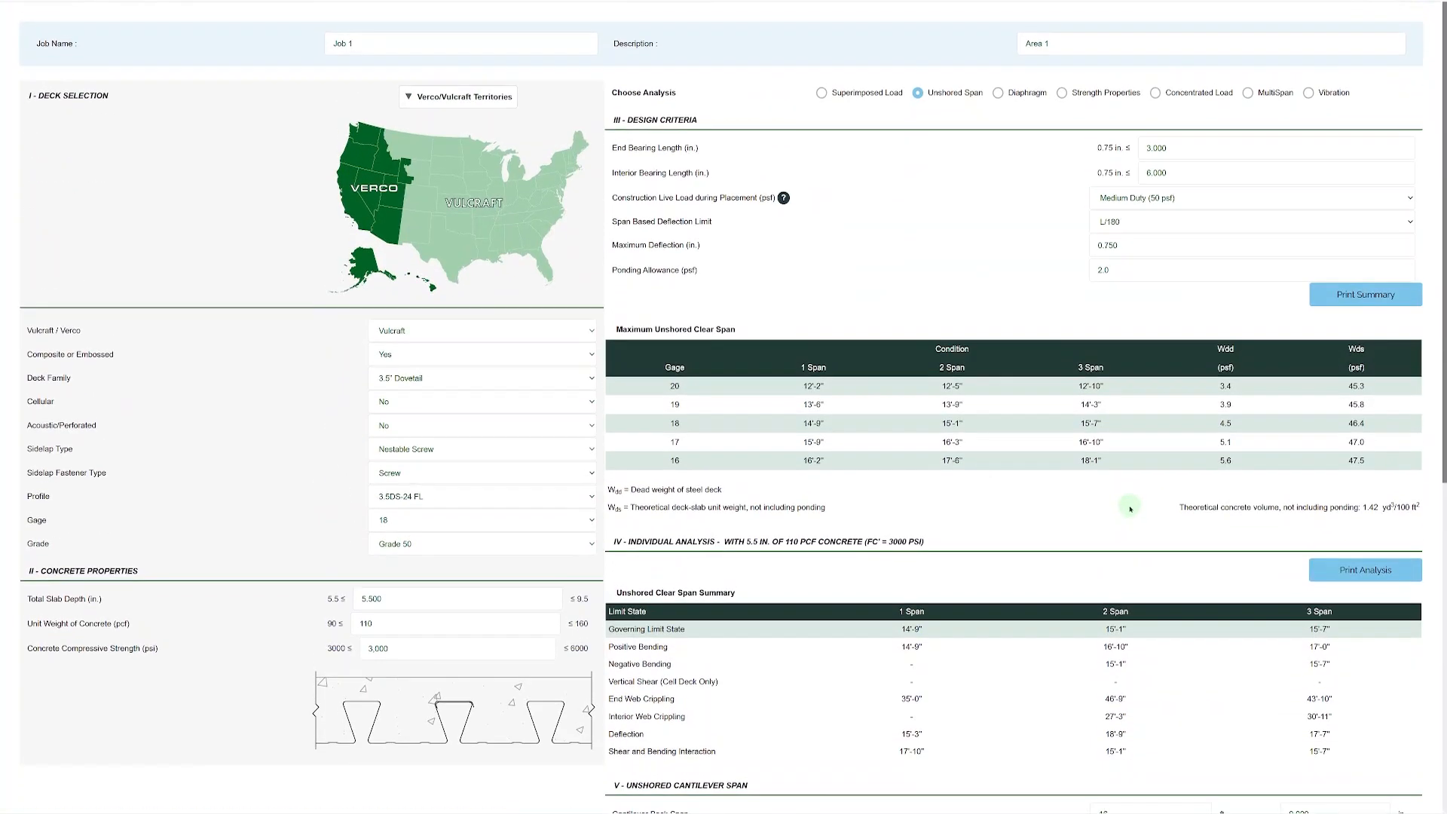
{"action": "left_click", "coordinate": [998, 94]}
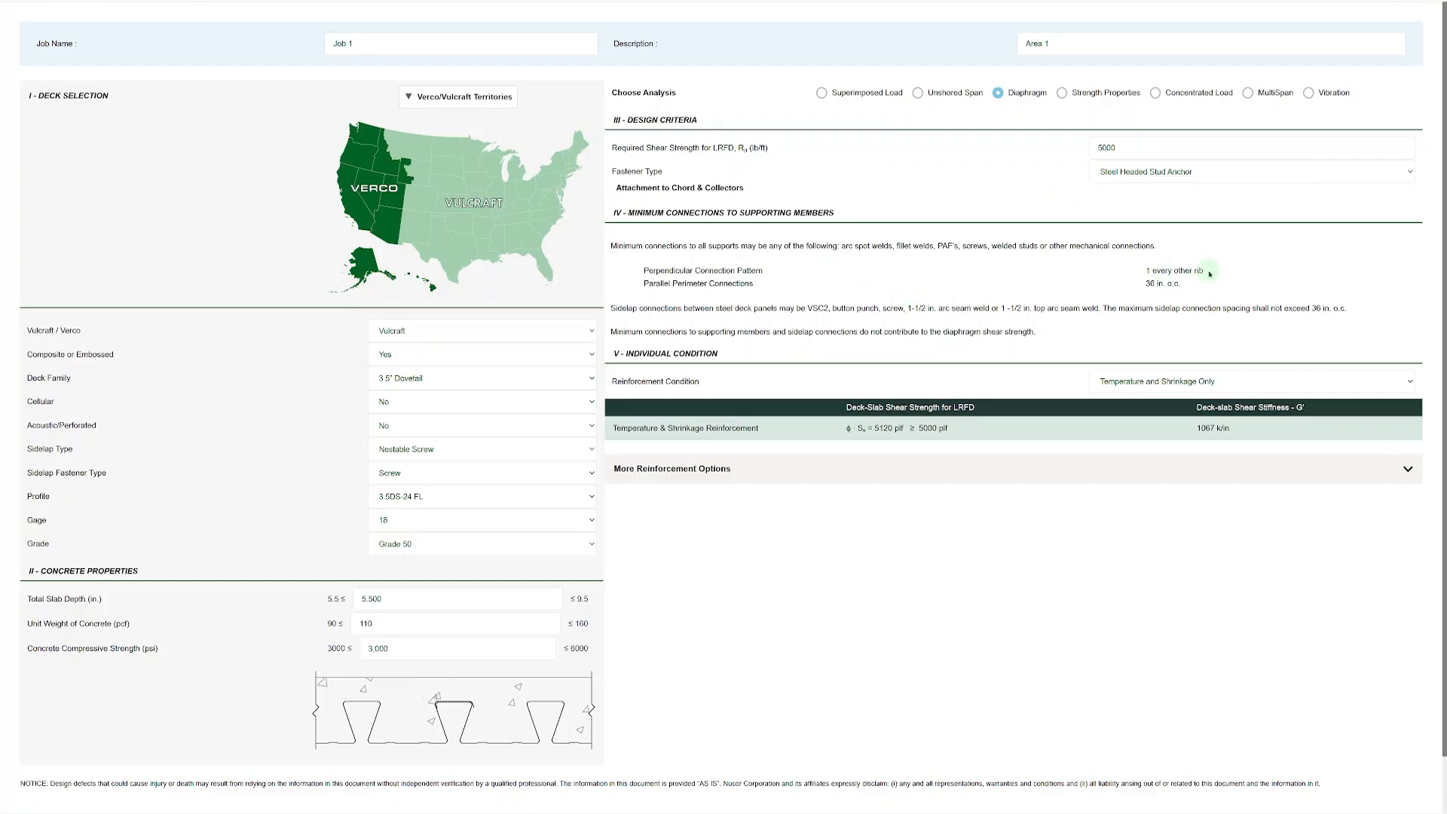
Try the Other Fastener type with Wood support and a Douglas Fir-Larch member, and return the fastener type to Steel Headed Stud Anchor.
{"action": "left_click", "coordinate": [1139, 173]}
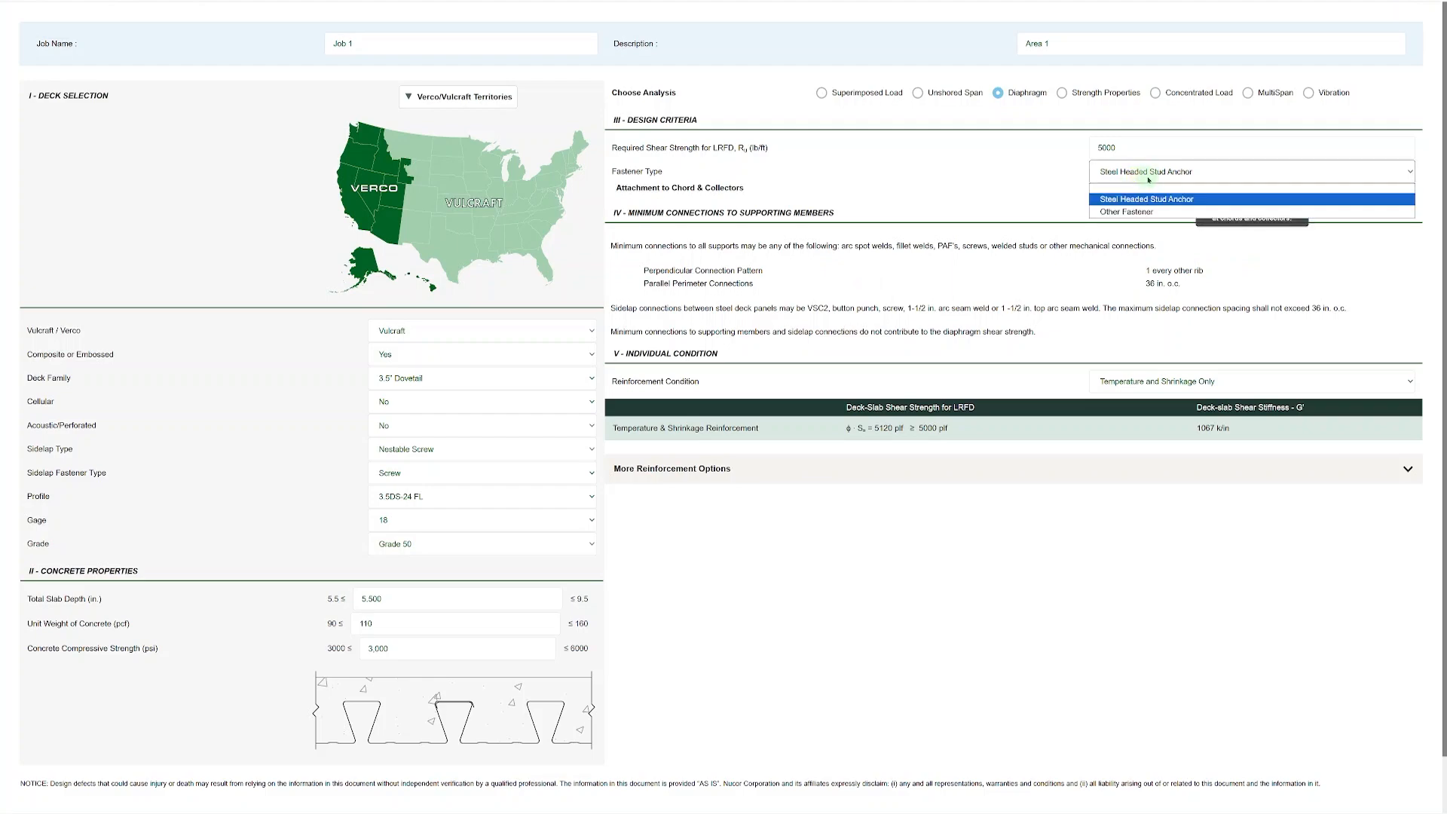
{"action": "left_click", "coordinate": [1152, 213]}
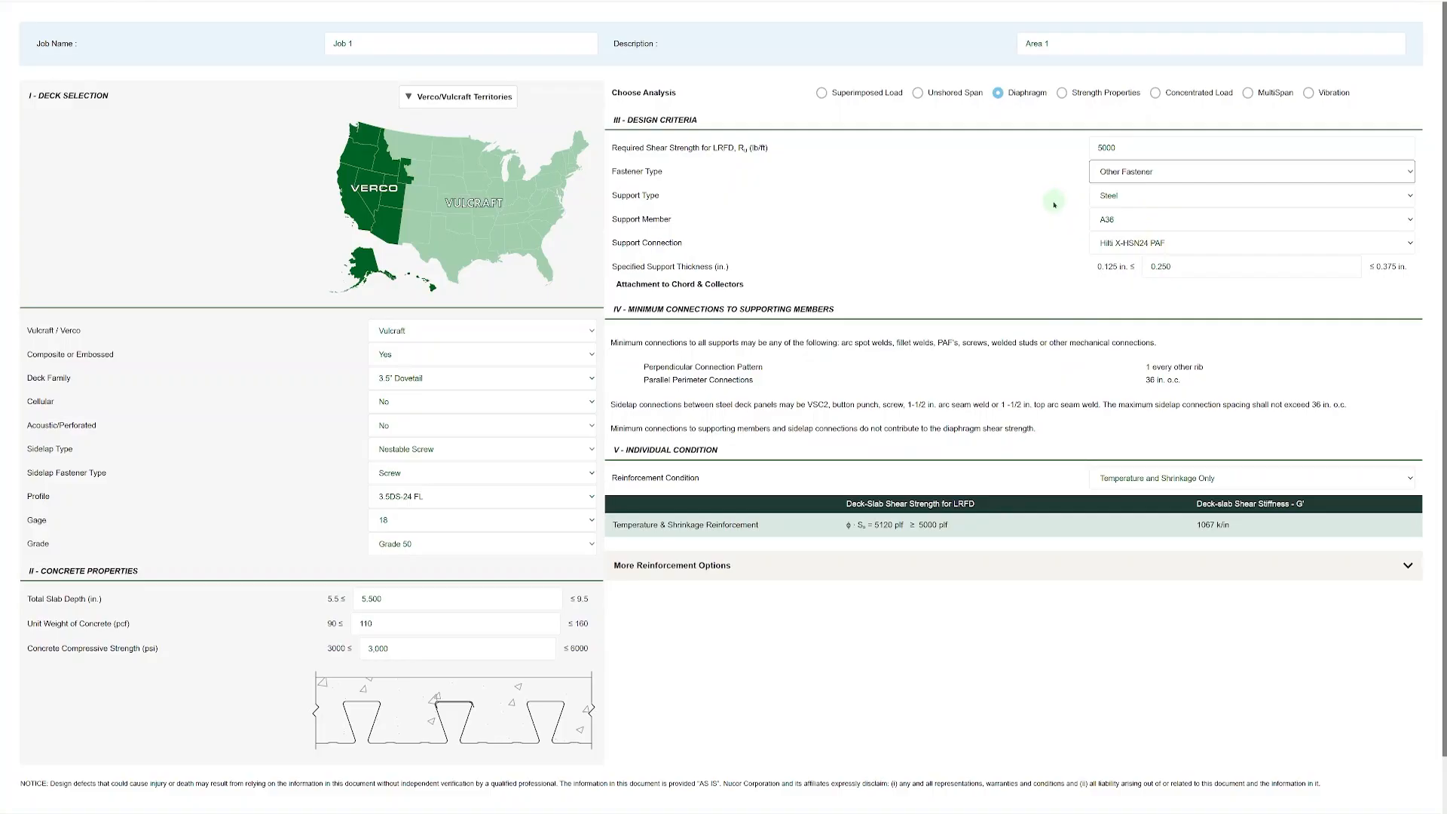
{"action": "left_click", "coordinate": [1183, 195]}
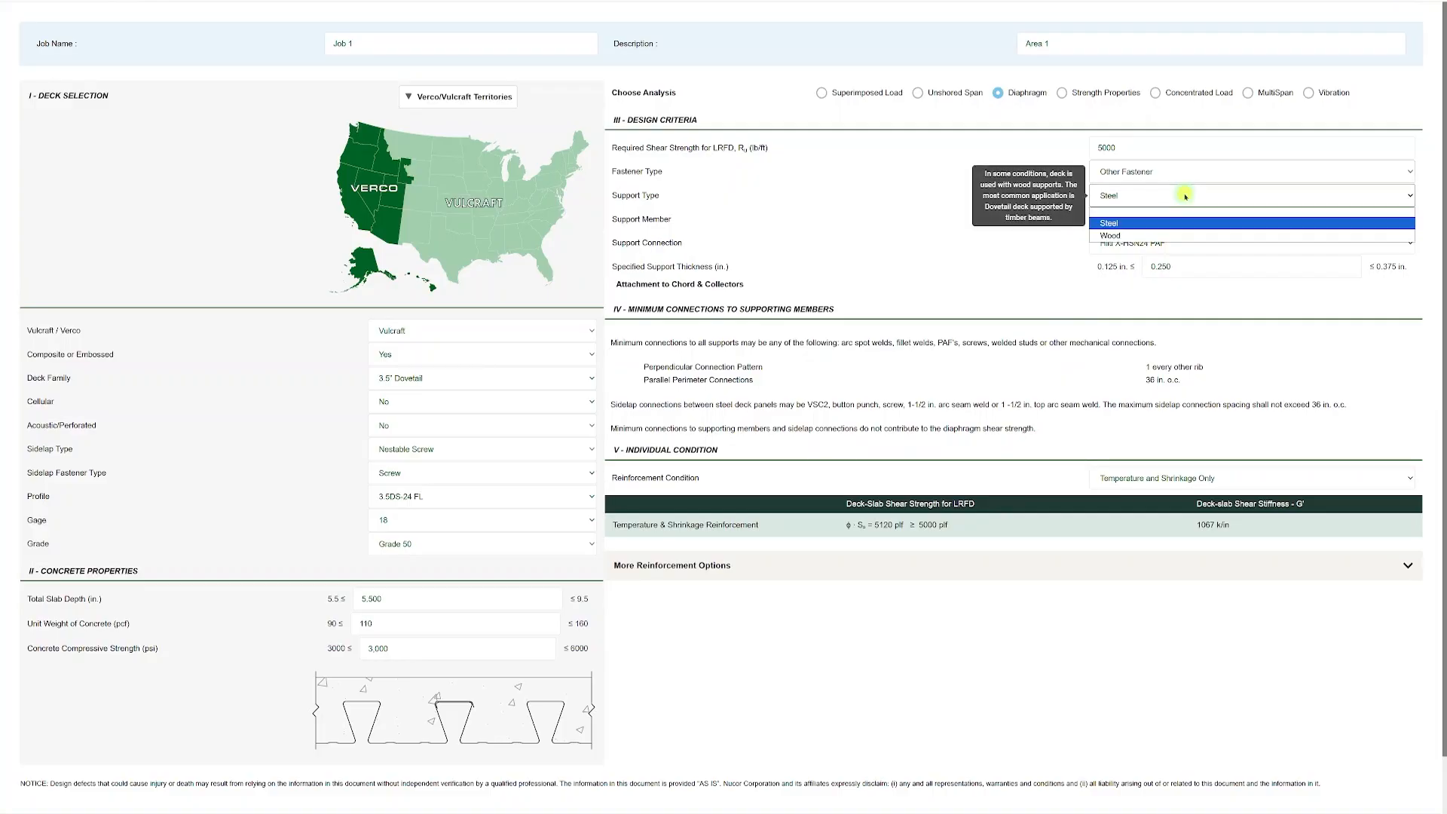
{"action": "left_click", "coordinate": [1159, 239]}
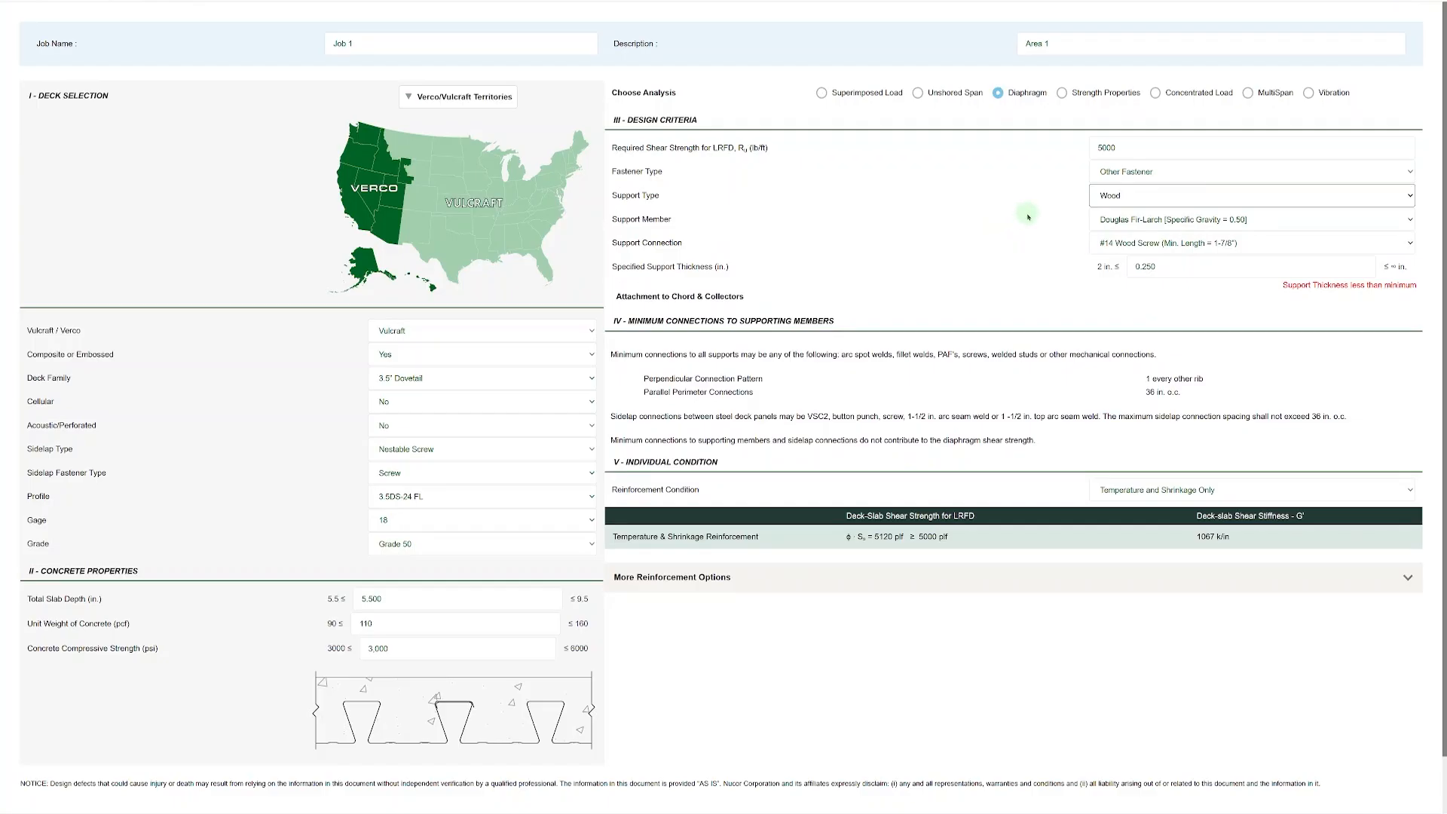
{"action": "left_click", "coordinate": [1116, 219]}
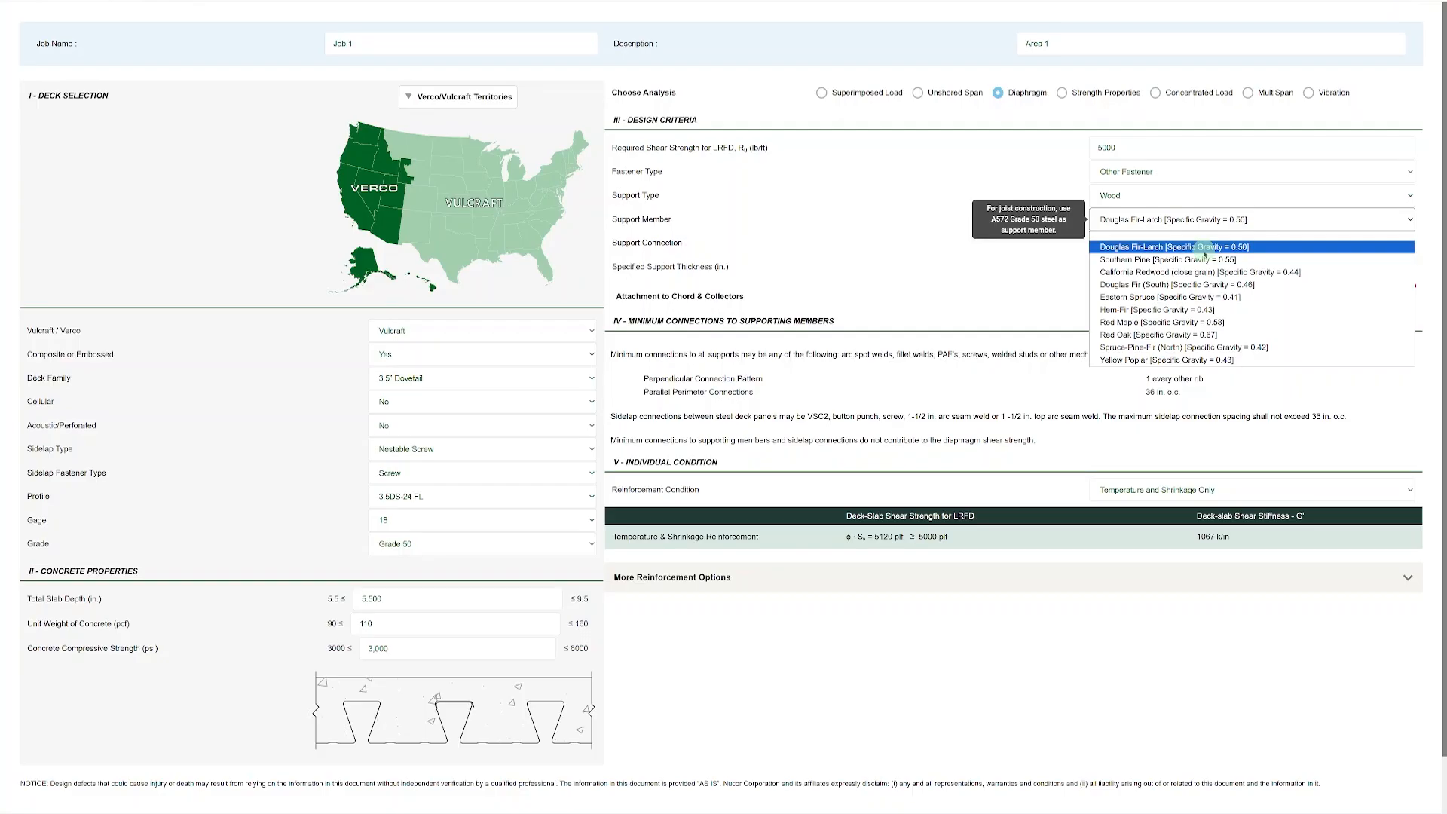
{"action": "left_click", "coordinate": [1161, 248]}
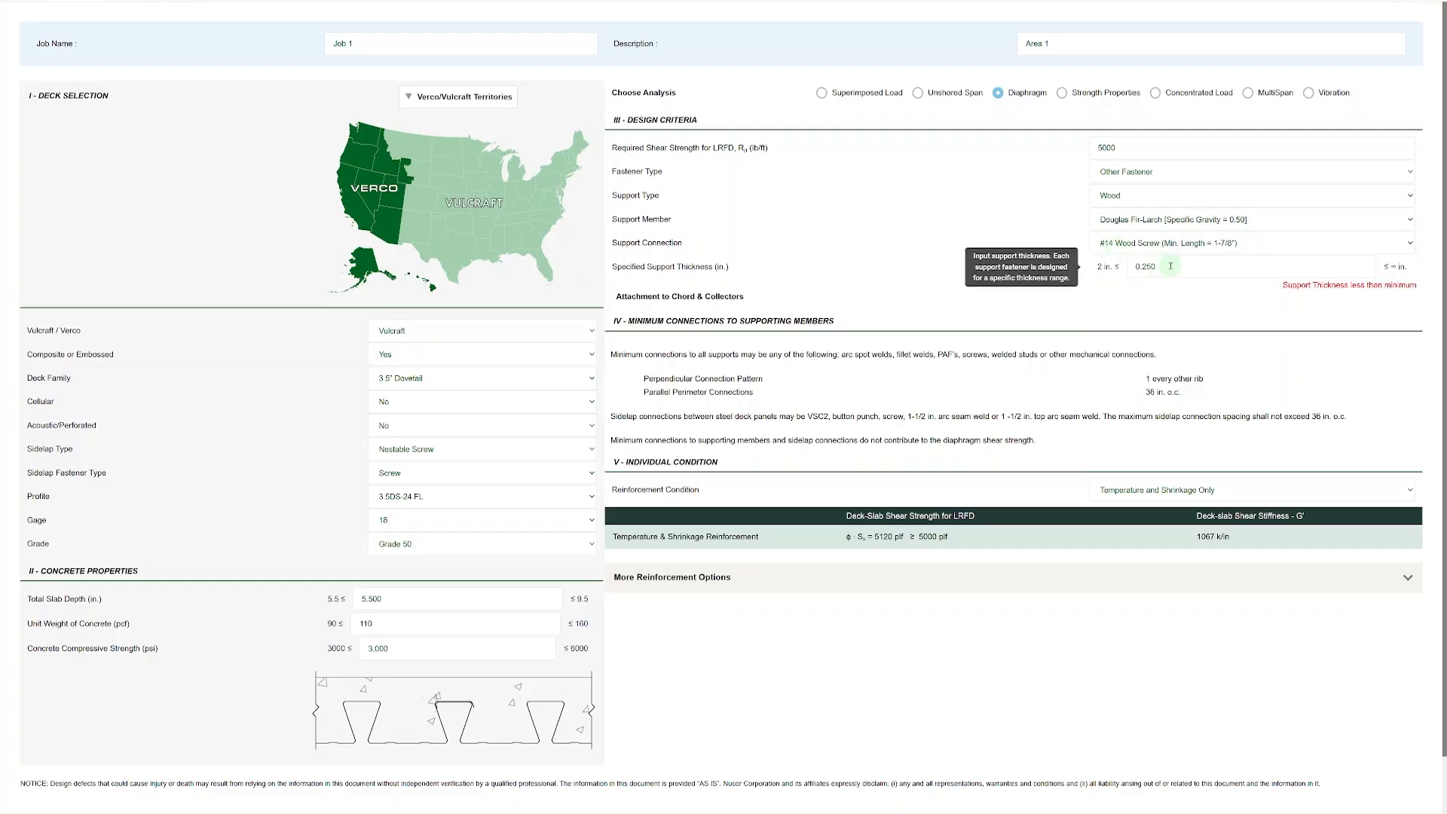
{"action": "left_click", "coordinate": [1145, 172]}
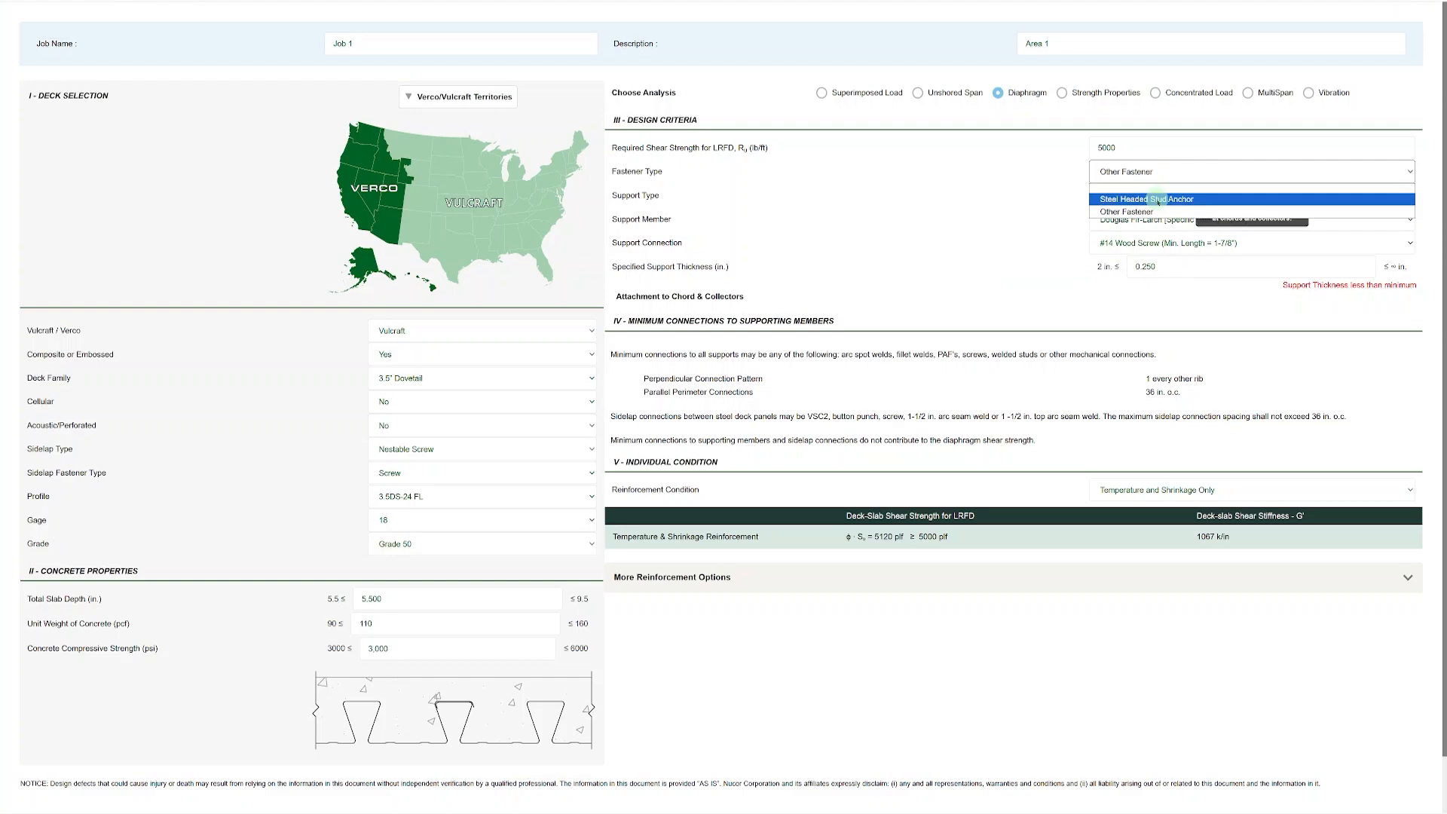
{"action": "left_click", "coordinate": [1158, 200]}
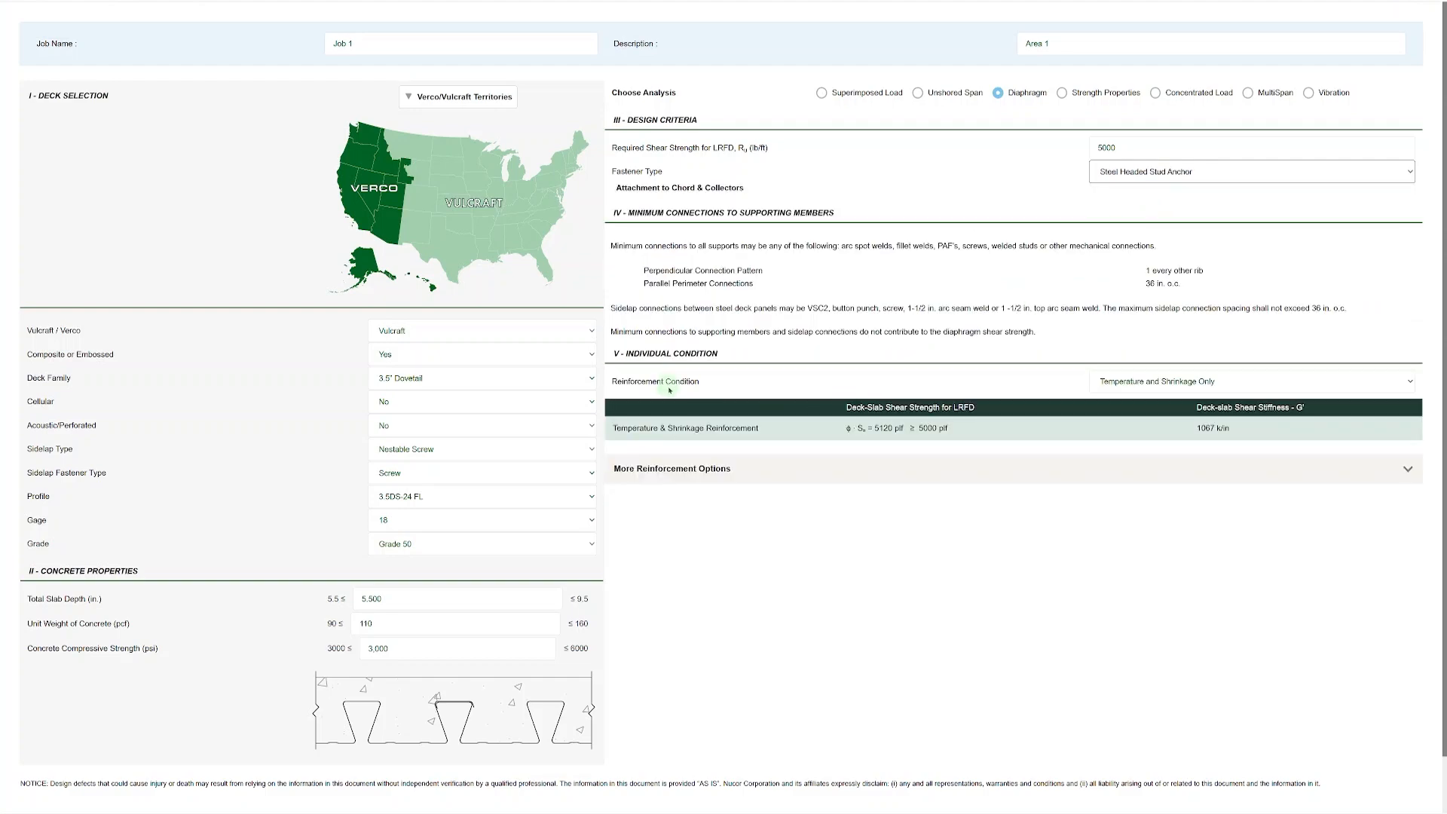
Set the reinforcement condition to Strength Reinforcement with Mild Reinforcement and check the available welded wire fabric sizes.
{"action": "left_click", "coordinate": [1146, 389]}
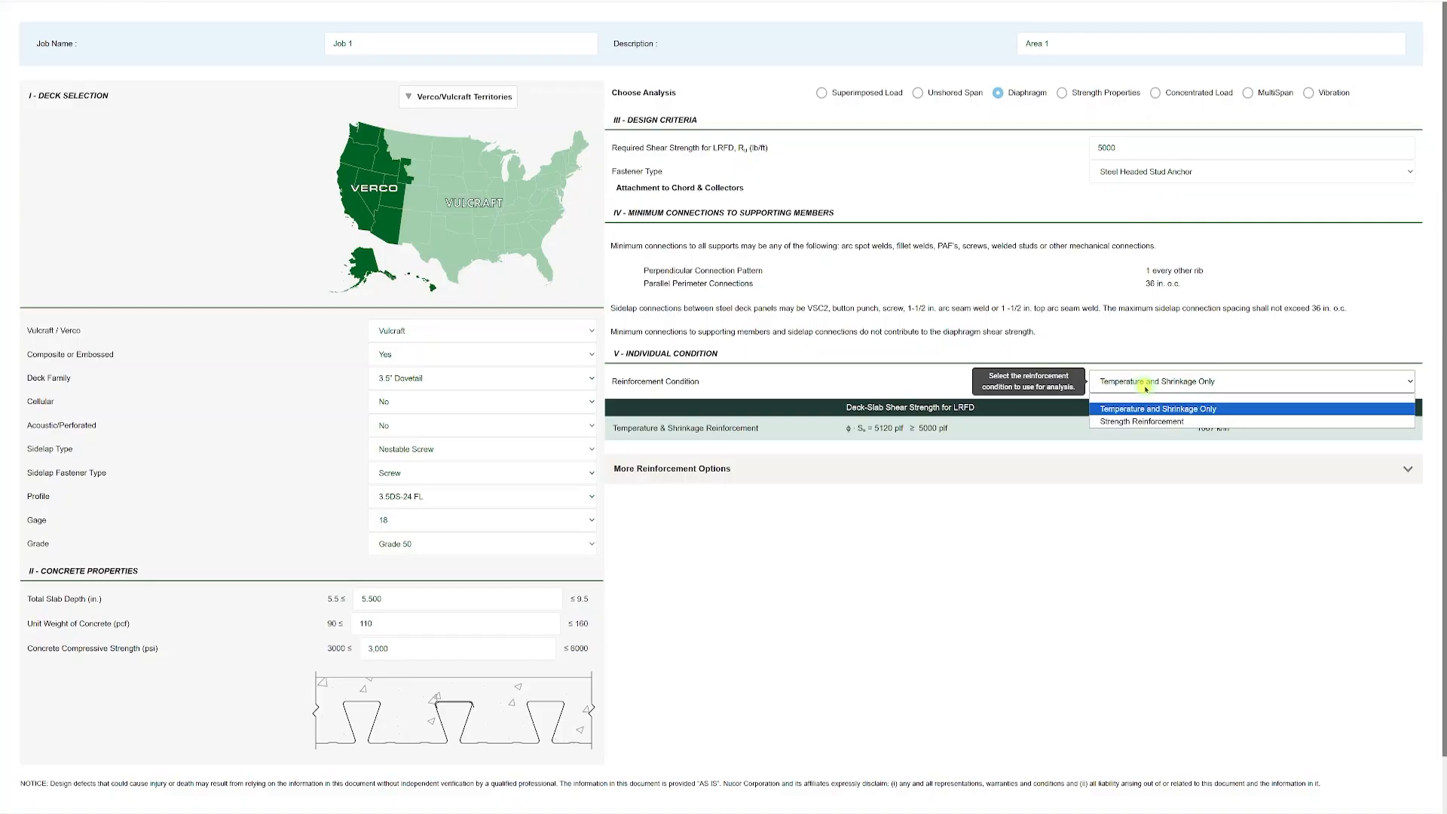
{"action": "left_click", "coordinate": [1154, 420]}
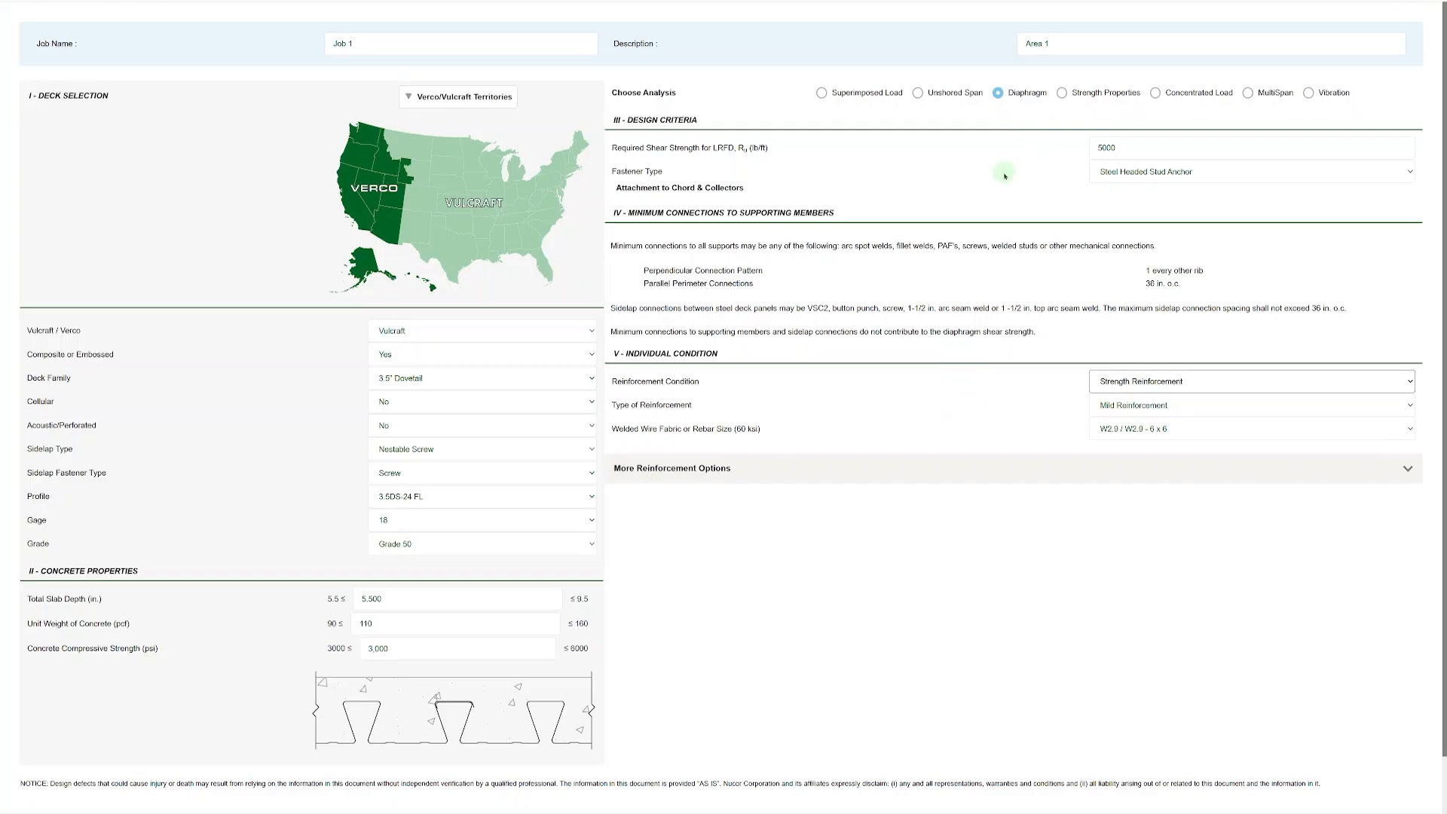
{"action": "left_click", "coordinate": [1172, 408]}
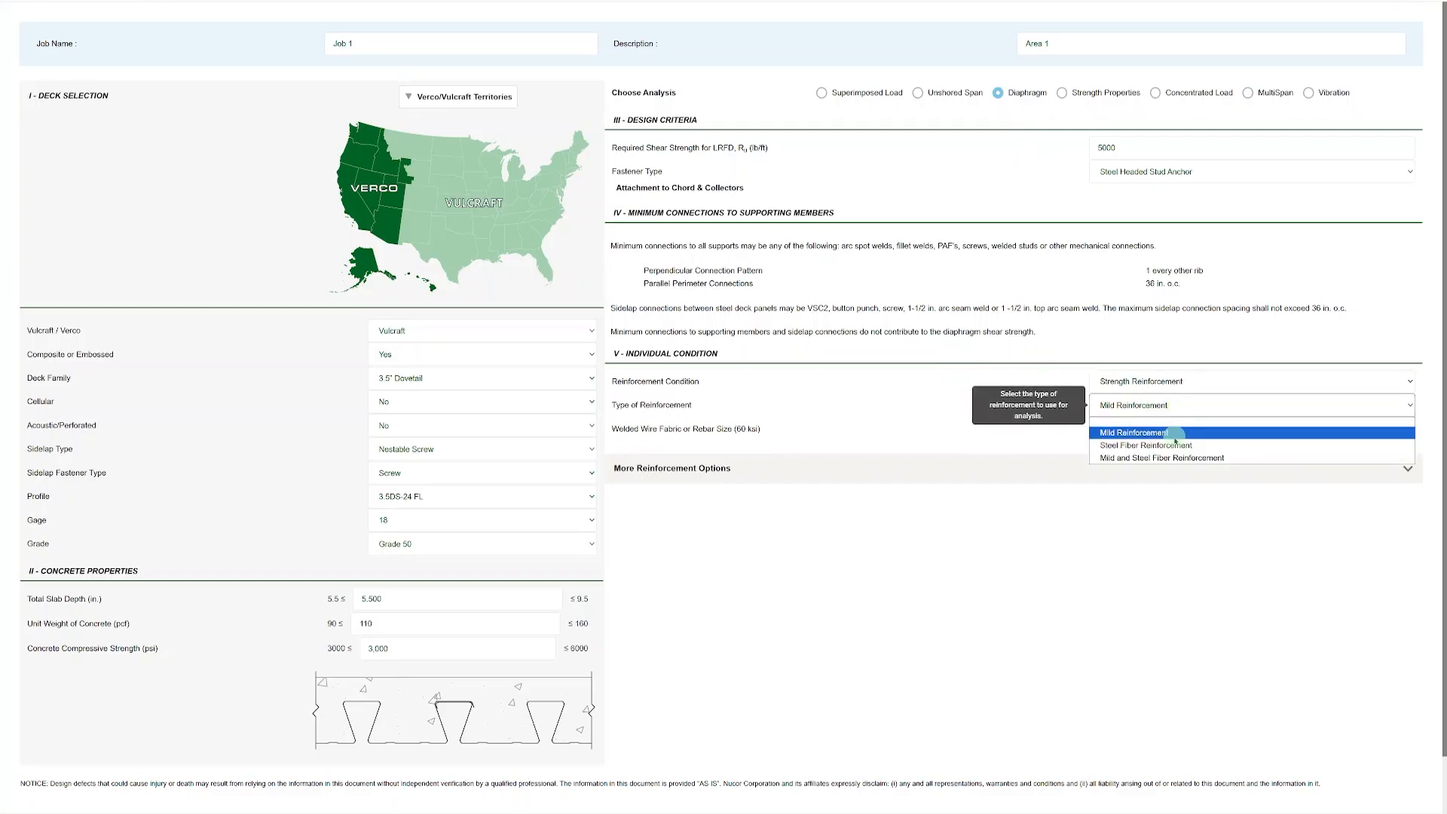
{"action": "left_click", "coordinate": [1162, 437]}
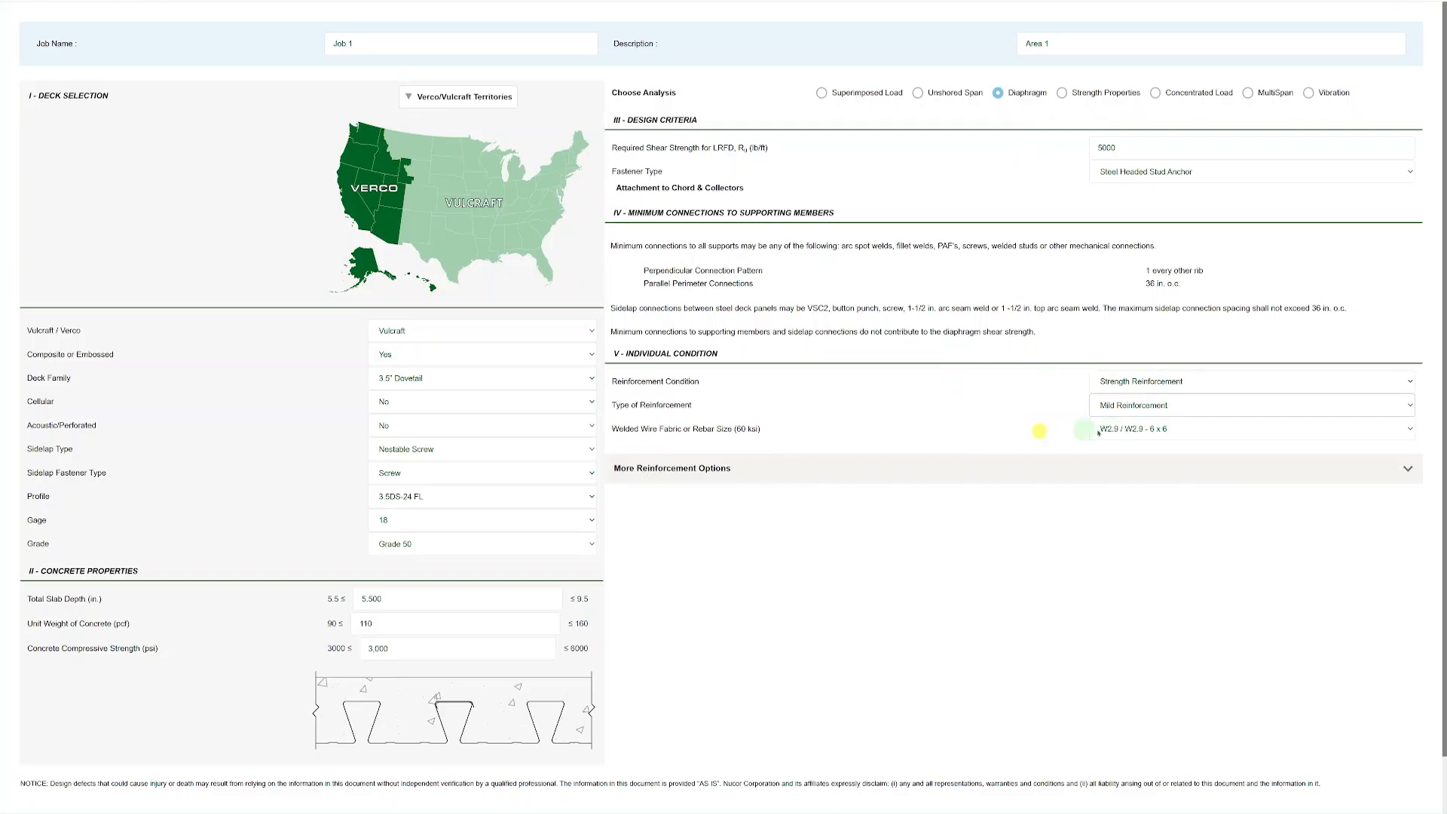
{"action": "left_click", "coordinate": [1129, 429]}
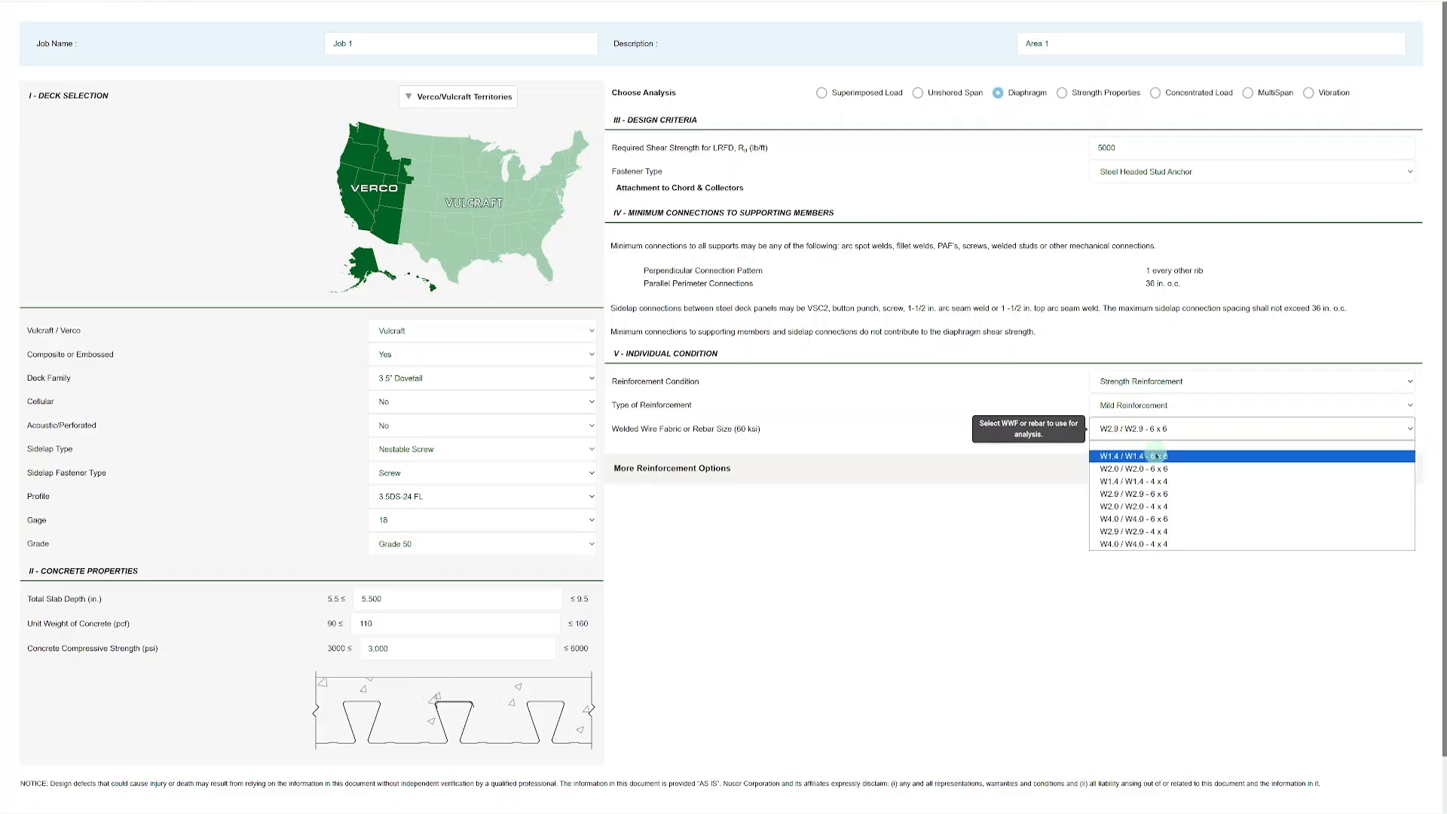
Try Steel Fiber Reinforcement and Mild and Steel Fiber Reinforcement as the reinforcement type, and return to Mild Reinforcement.
{"action": "left_click", "coordinate": [1169, 405]}
{"action": "left_click", "coordinate": [1149, 445]}
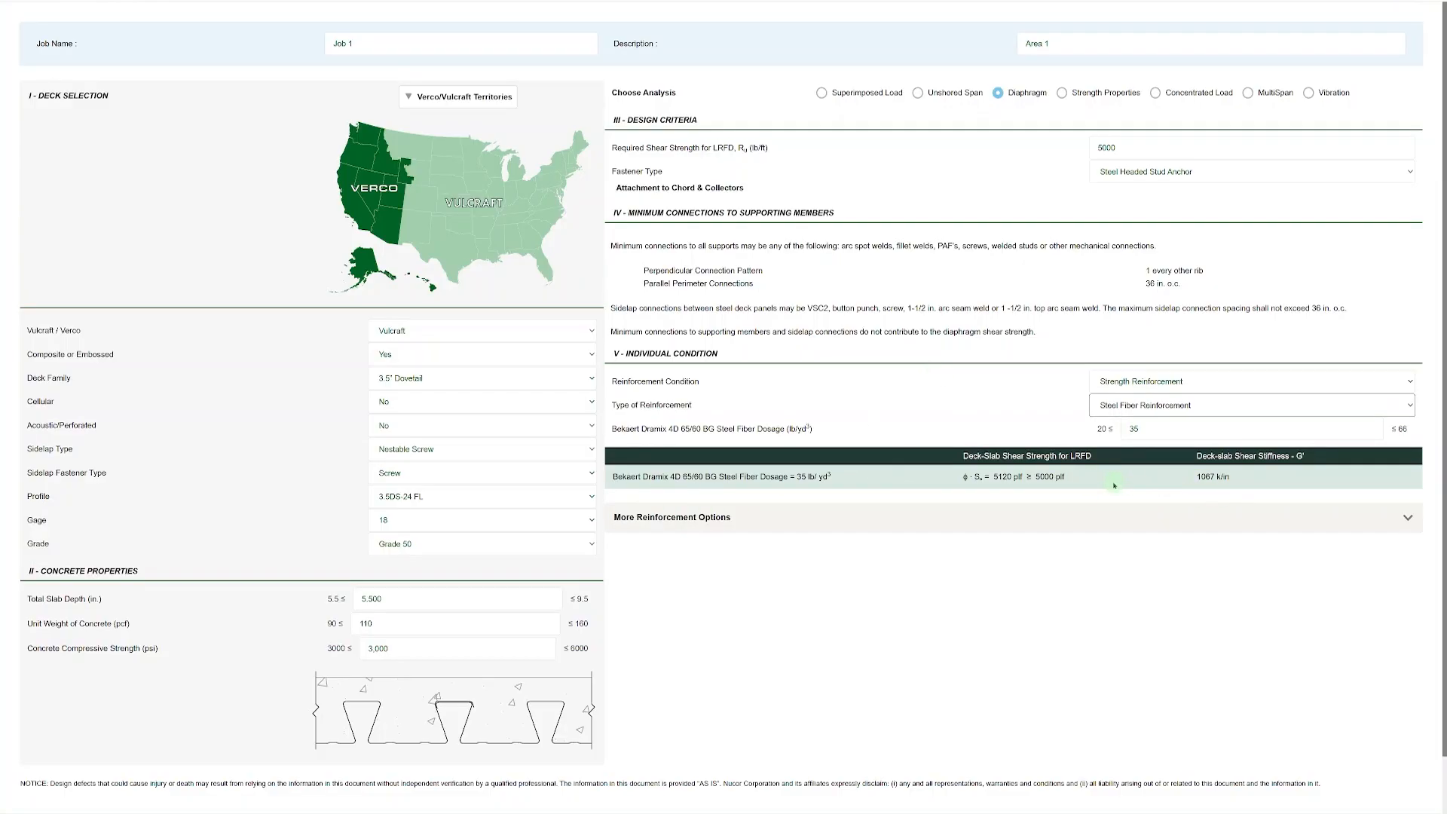
{"action": "left_click", "coordinate": [1161, 405]}
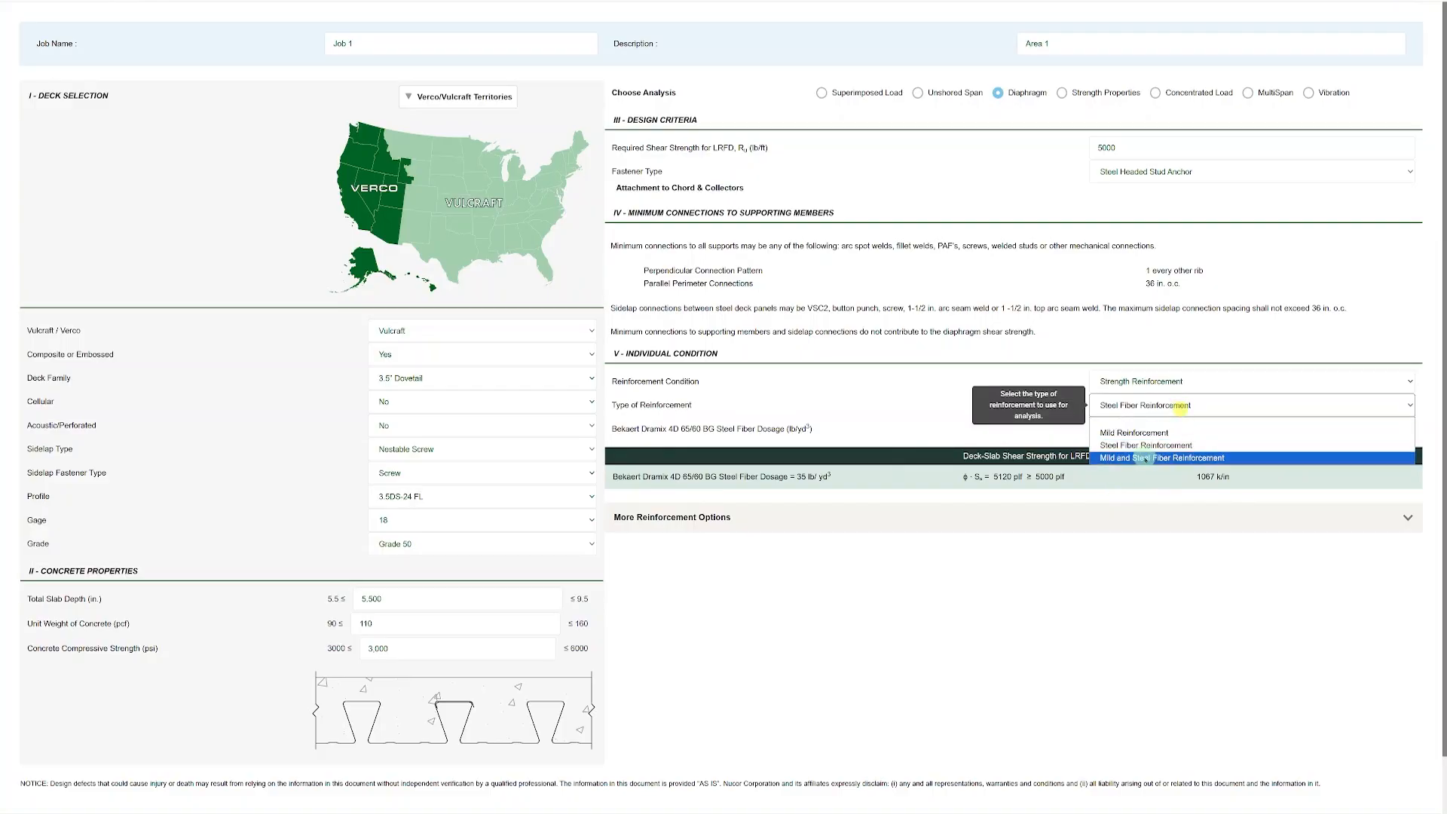
{"action": "left_click", "coordinate": [1143, 456]}
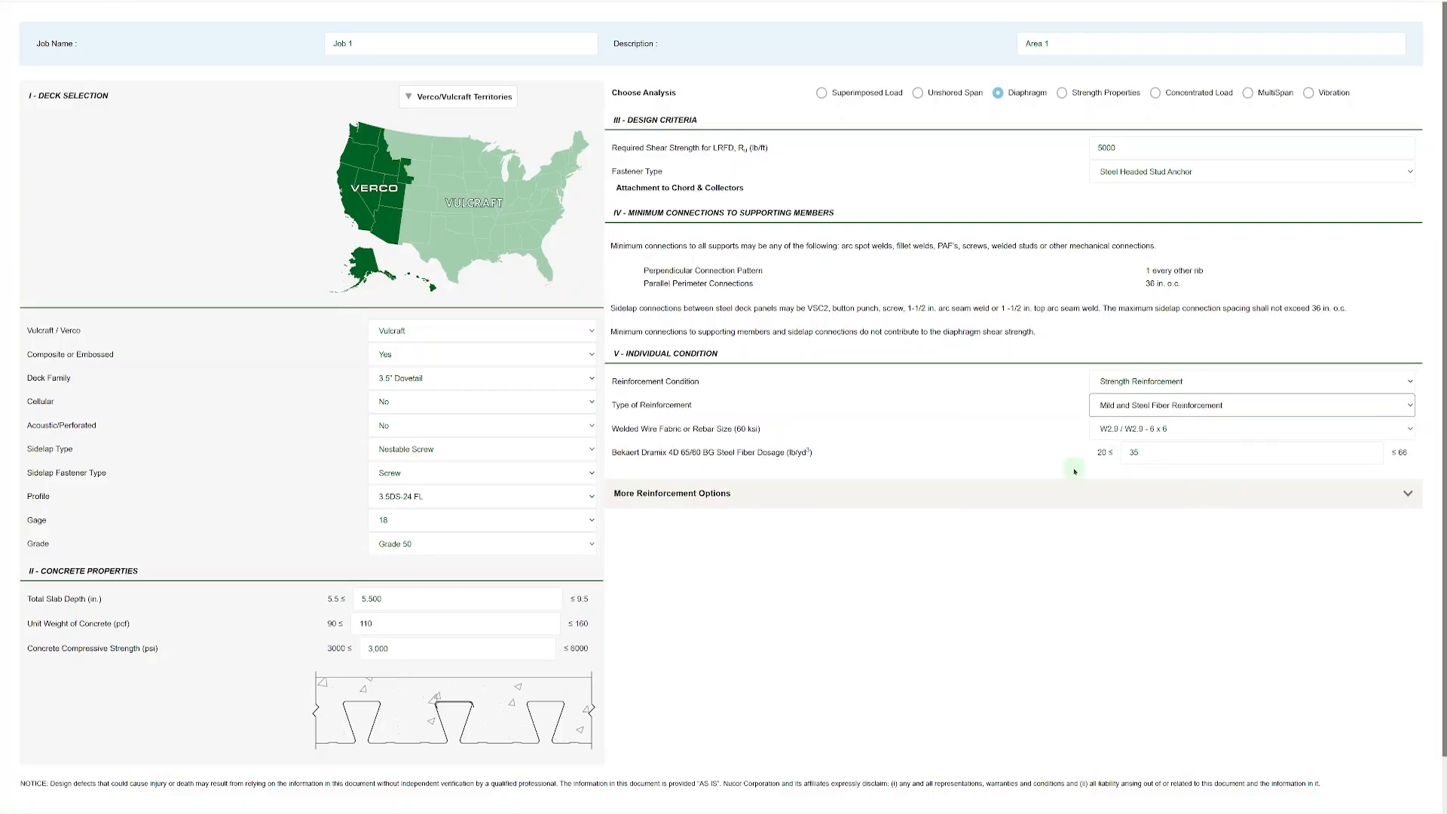
{"action": "left_click", "coordinate": [1157, 410]}
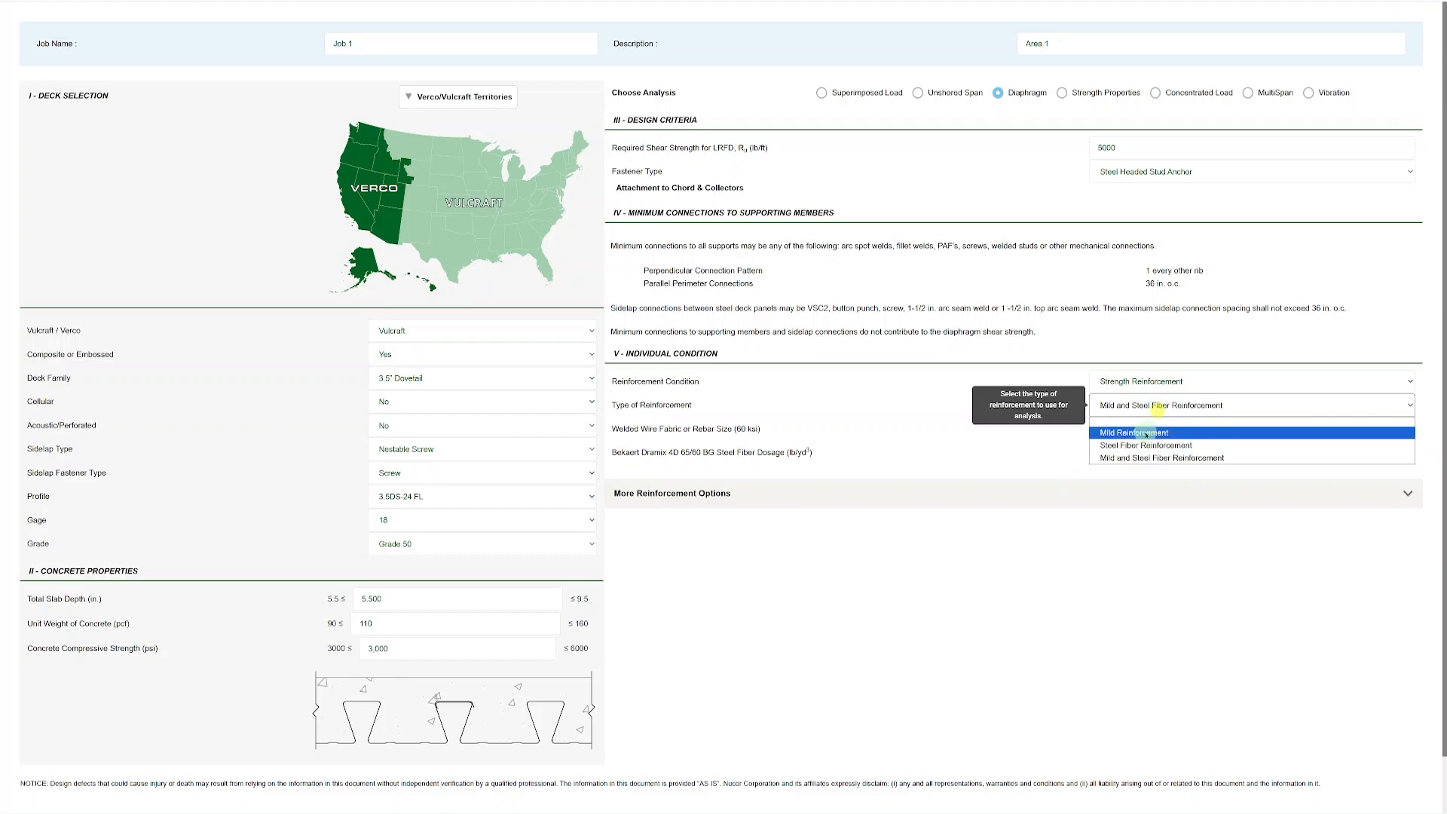
{"action": "left_click", "coordinate": [1145, 432]}
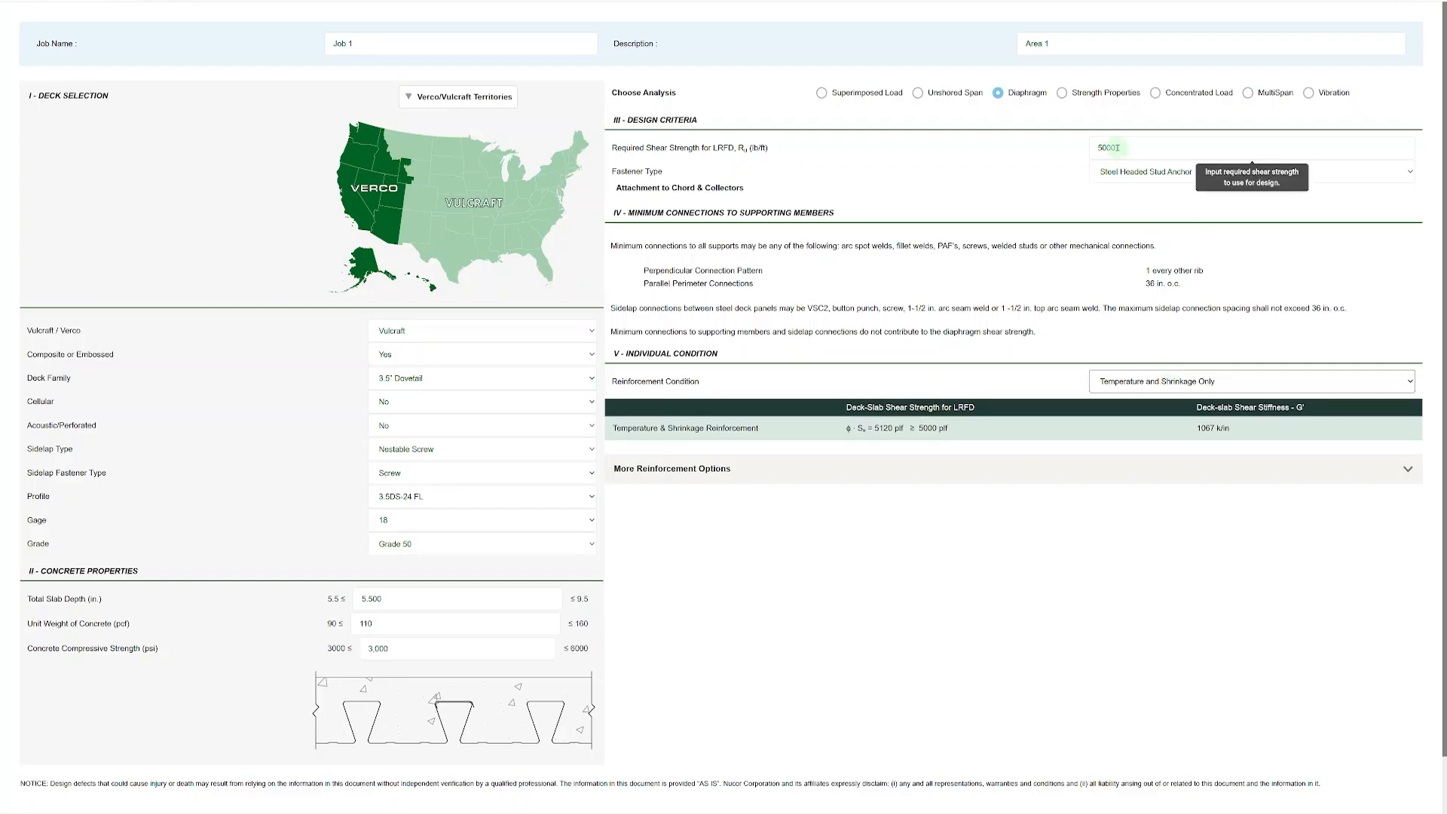
Switch the analysis to Strength Properties and set both the longitudinal and transverse rebar cover thicknesses to 0.75 in.
{"action": "left_click", "coordinate": [1064, 96]}
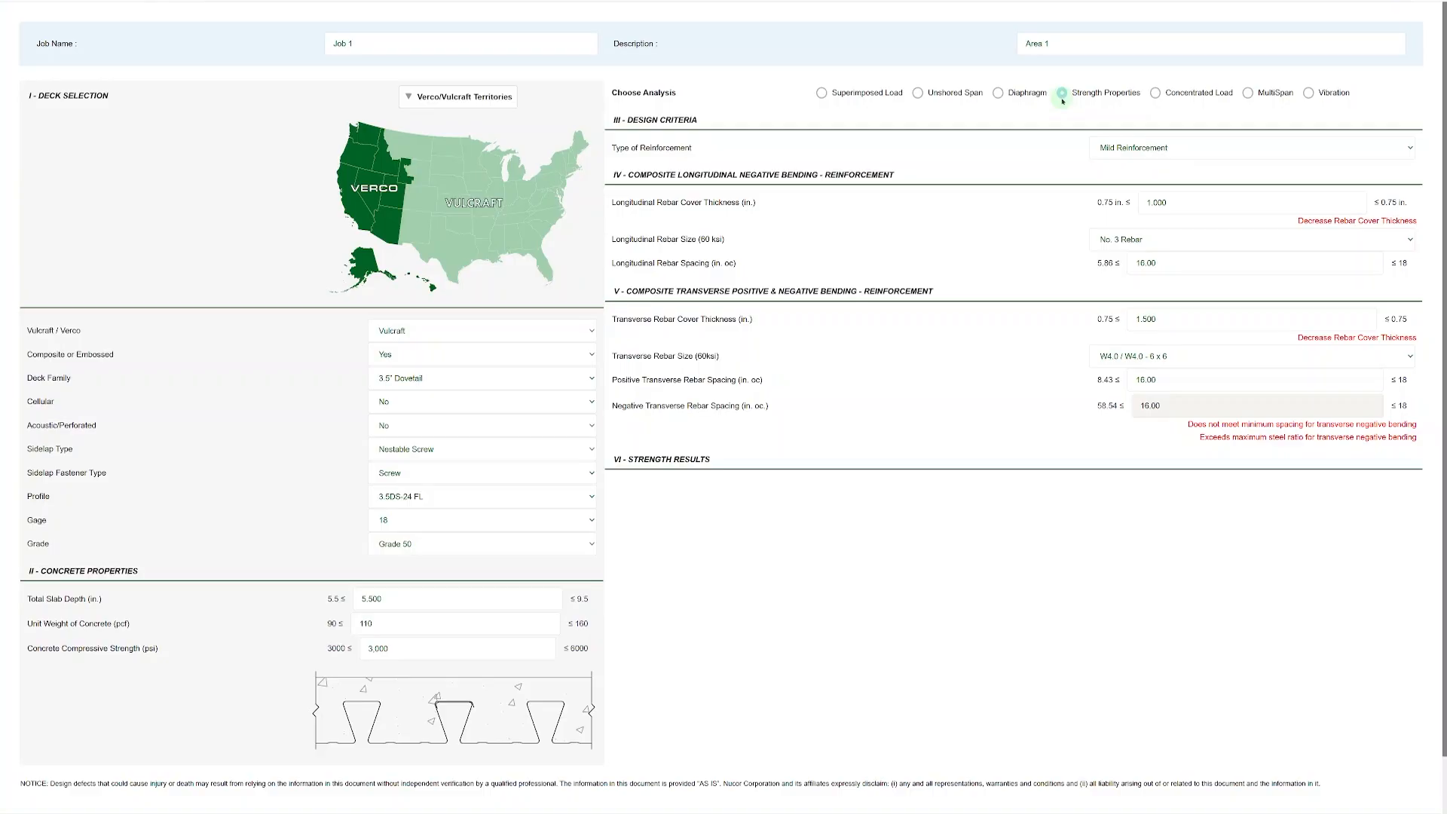
{"action": "left_click", "coordinate": [1191, 203]}
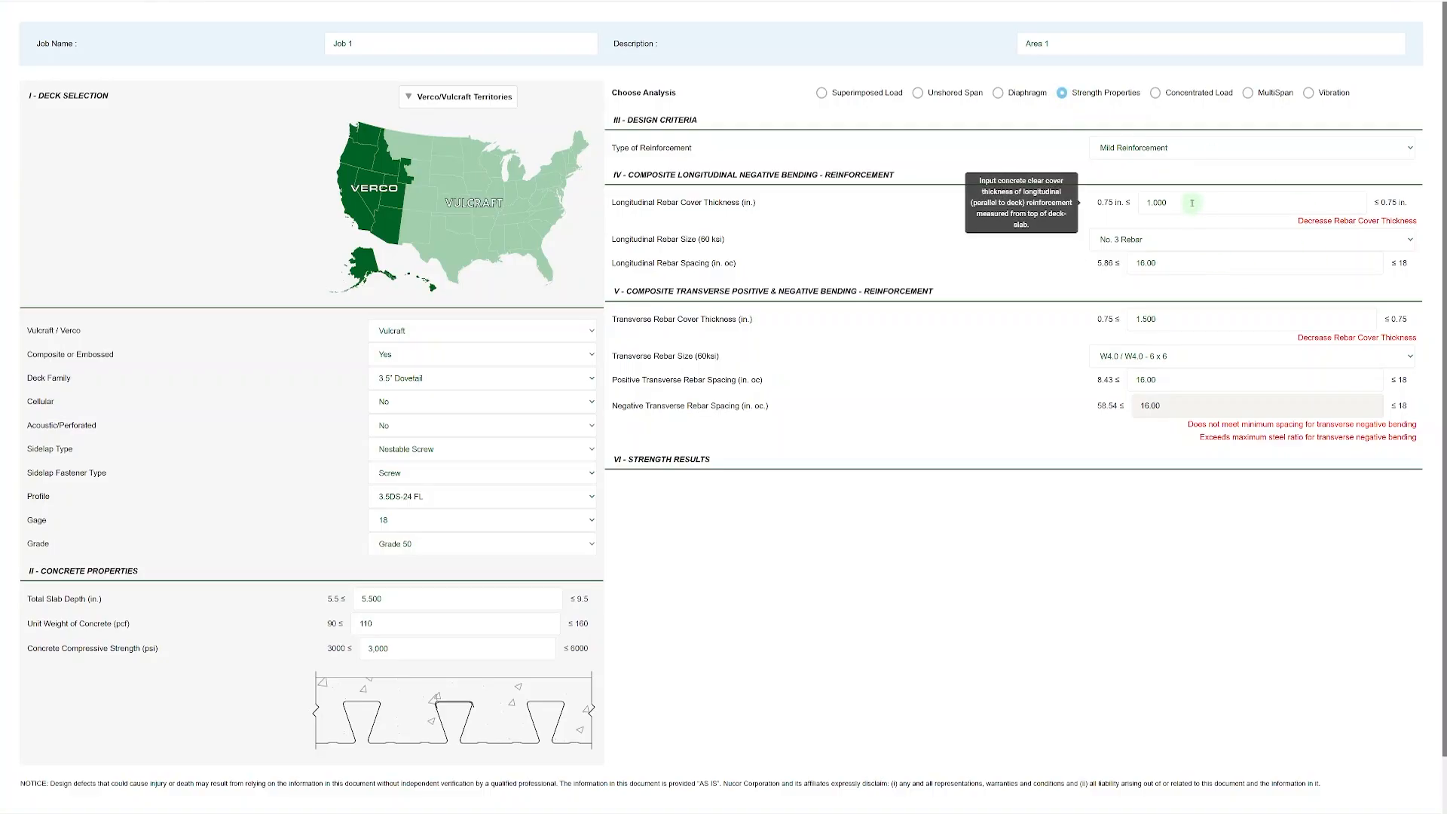
{"action": "left_click_drag", "start_coordinate": [1195, 202], "coordinate": [1117, 197]}
{"action": "type", "text": "0.75"}
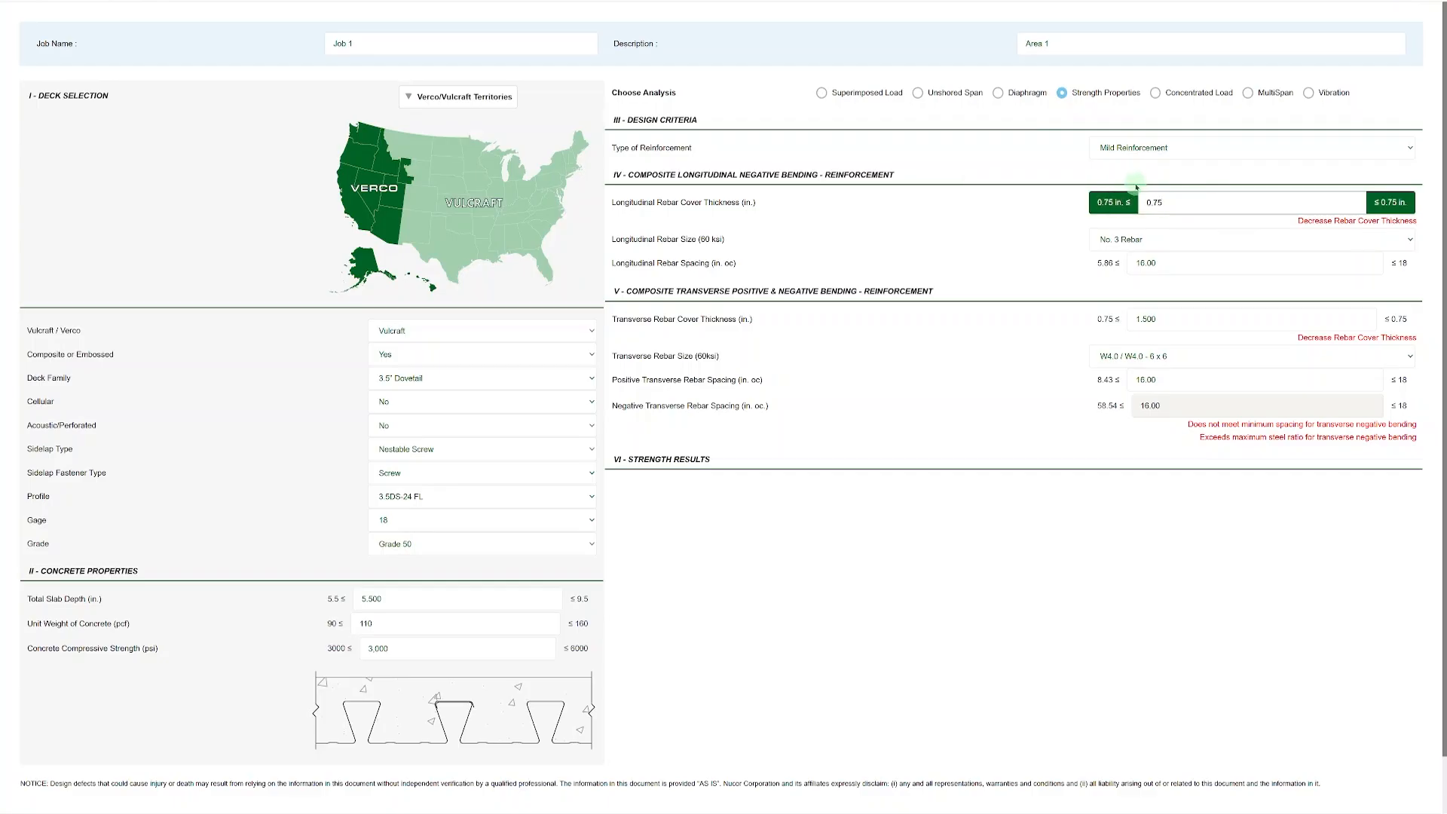
{"action": "left_click_drag", "start_coordinate": [1180, 320], "coordinate": [1115, 319]}
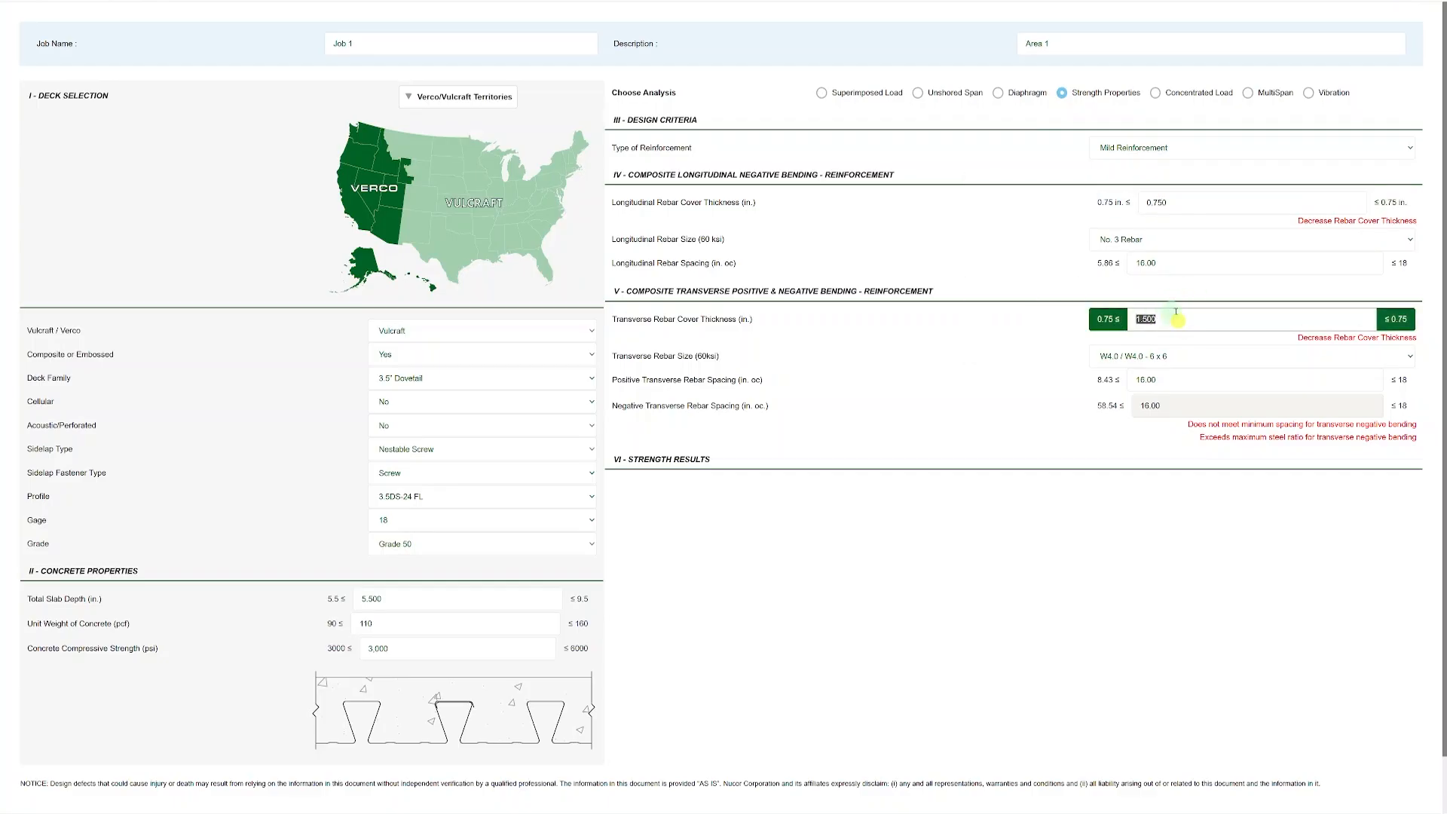
{"action": "type", "text": "0.75"}
{"action": "left_click", "coordinate": [1031, 401]}
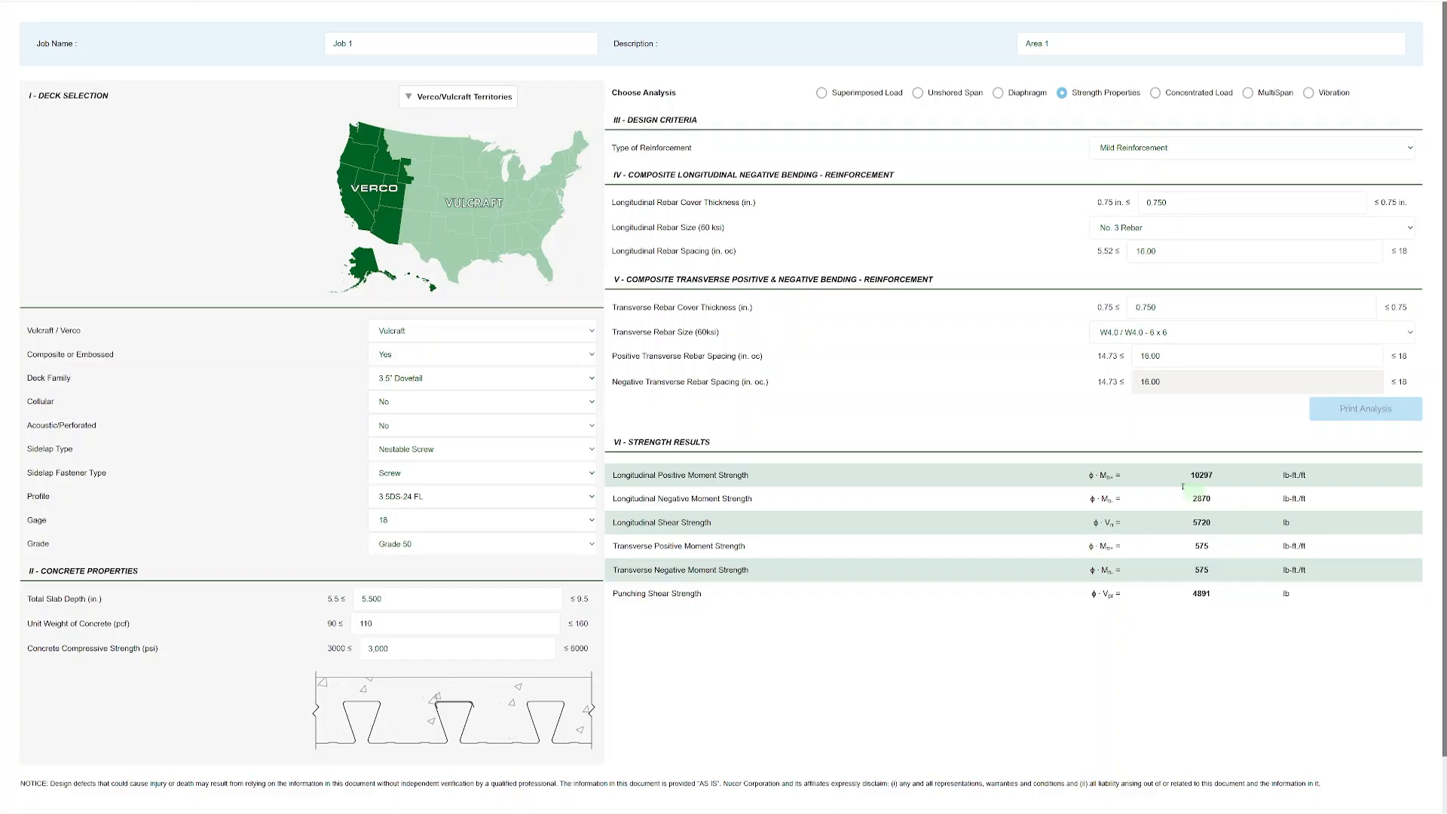
Try Steel Fiber Reinforcement for the strength properties and return the reinforcement type to Mild Reinforcement.
{"action": "left_click", "coordinate": [1192, 154]}
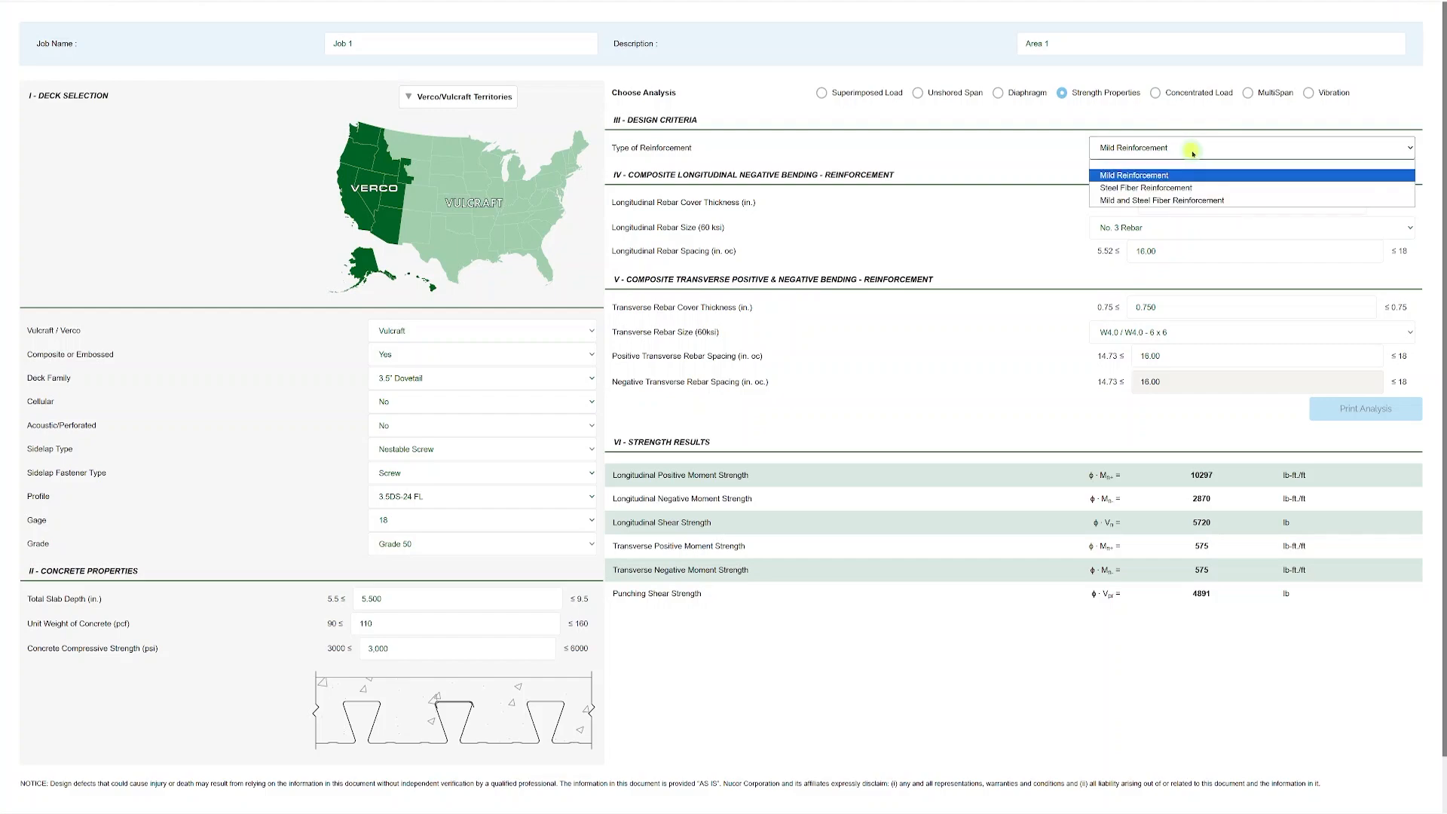
{"action": "left_click", "coordinate": [1181, 188]}
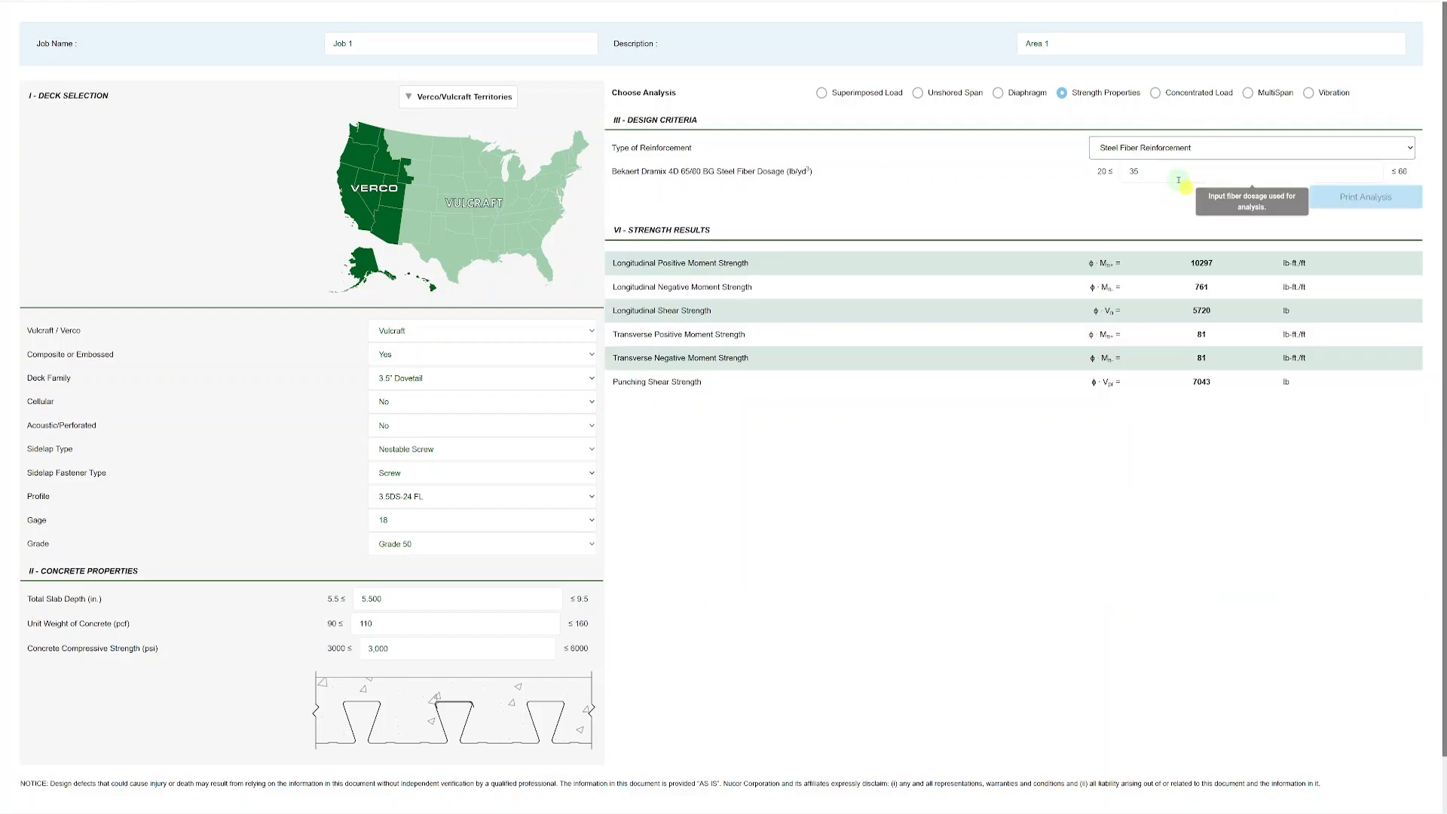
{"action": "left_click", "coordinate": [1188, 153]}
{"action": "left_click", "coordinate": [1177, 179]}
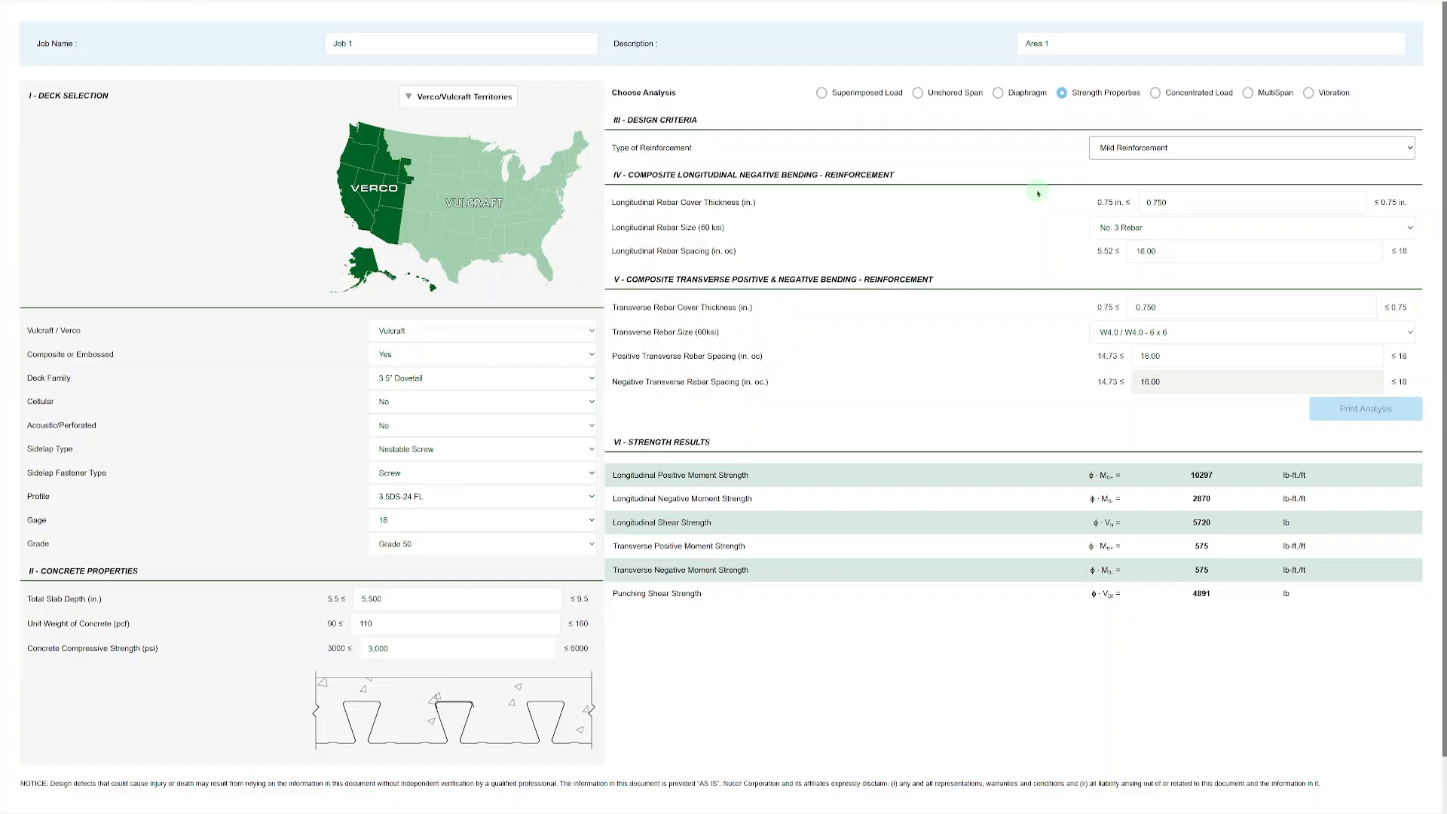
Switch the analysis to Concentrated Load and examine its loading criteria, analysis span and variable position concentrated load results.
{"action": "left_click", "coordinate": [1156, 93]}
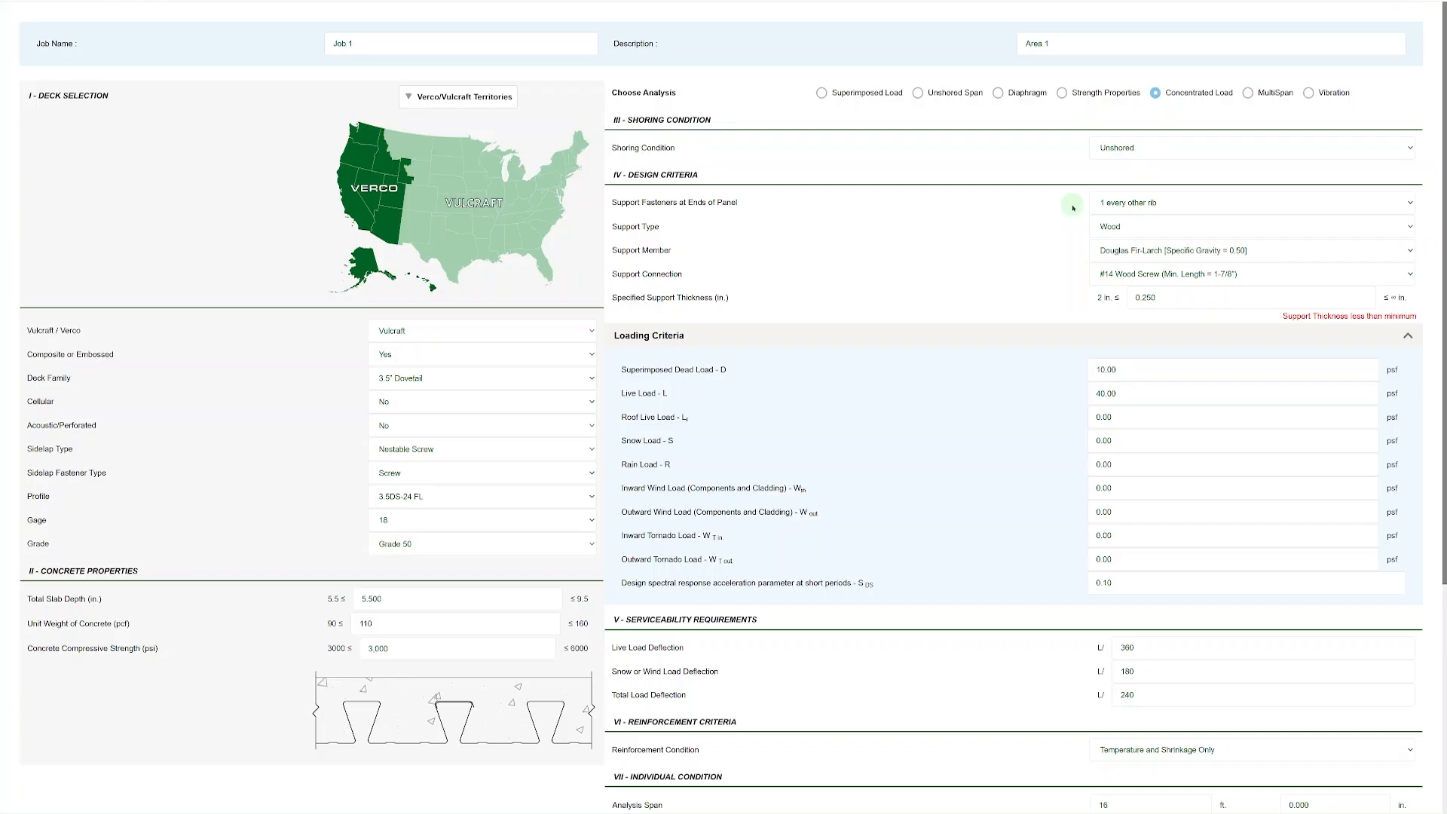
{"action": "scroll", "coordinate": [1002, 372], "scroll_direction": "down", "scroll_amount": 3}
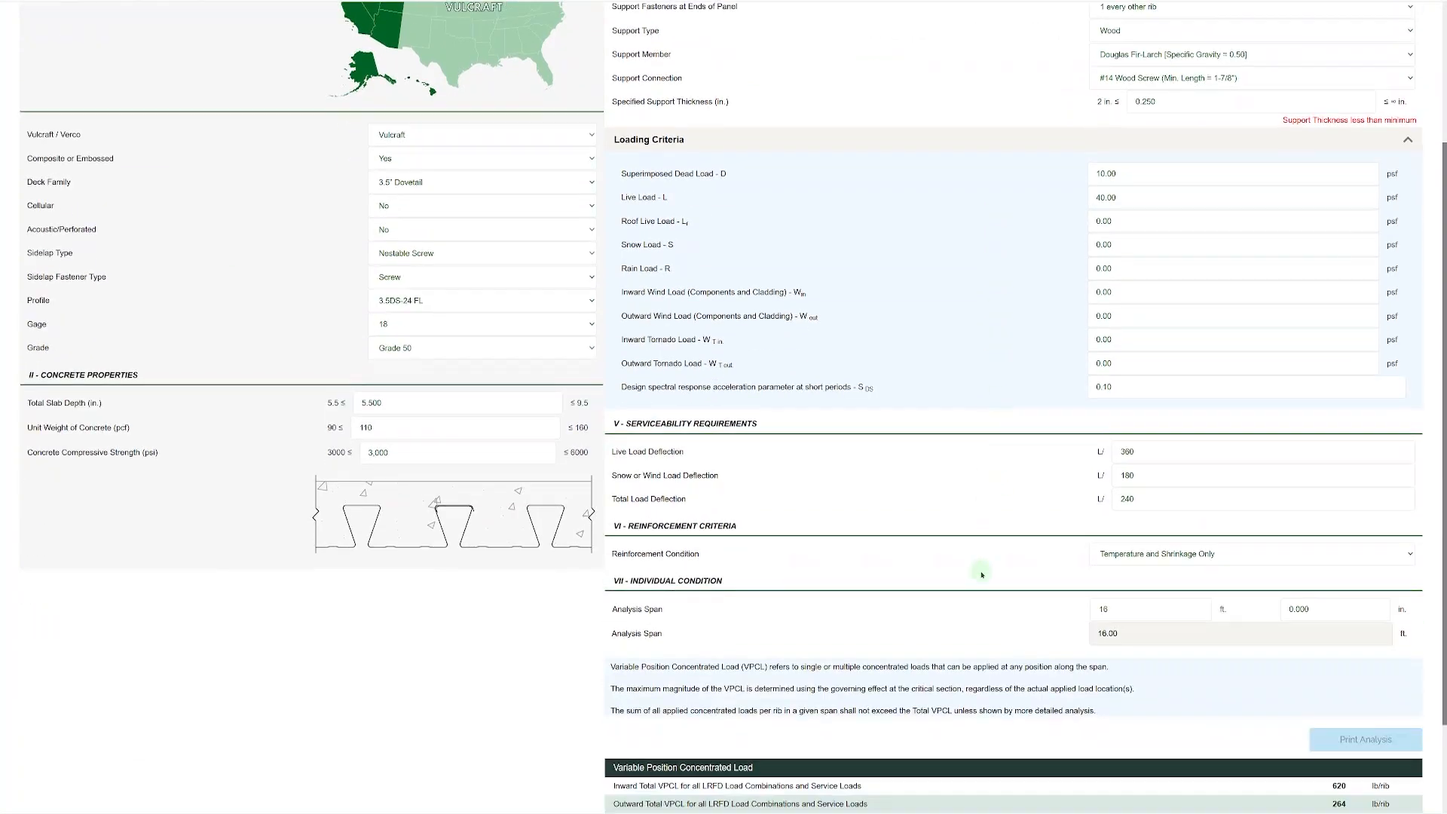
{"action": "scroll", "coordinate": [982, 574], "scroll_direction": "down", "scroll_amount": 2}
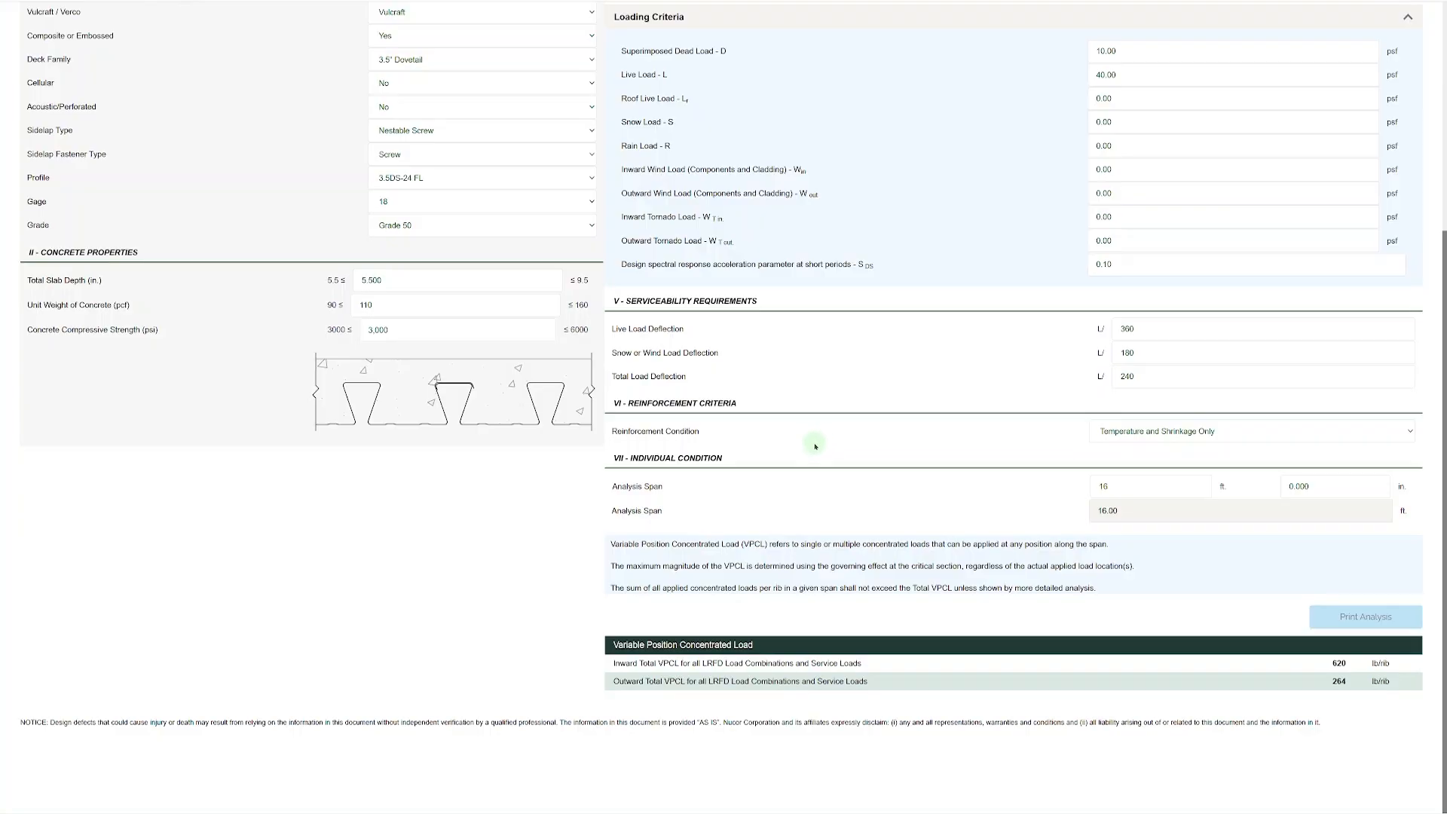
{"action": "scroll", "coordinate": [816, 447], "scroll_direction": "up", "scroll_amount": 3}
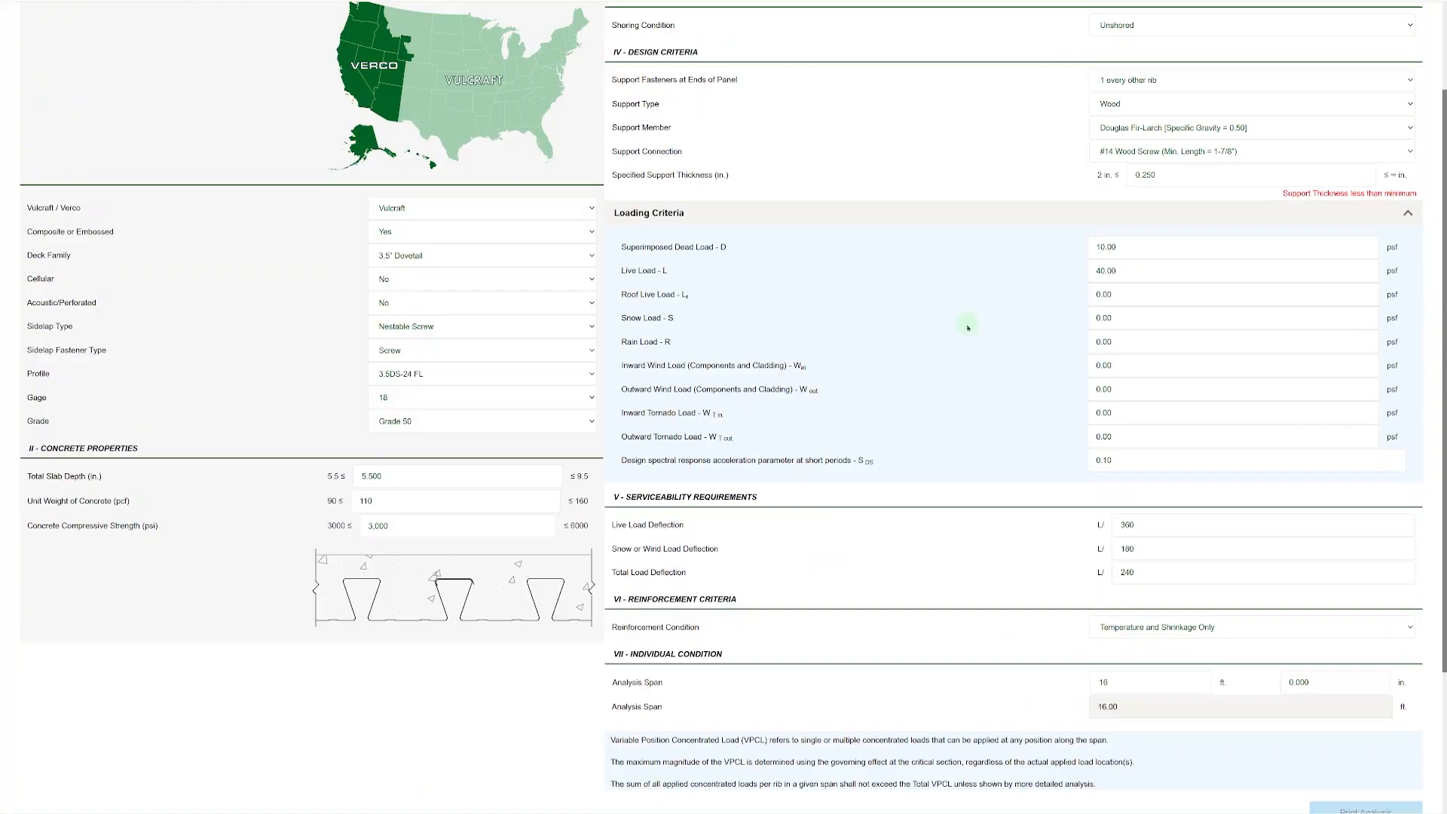
{"action": "scroll", "coordinate": [968, 327], "scroll_direction": "down", "scroll_amount": 3}
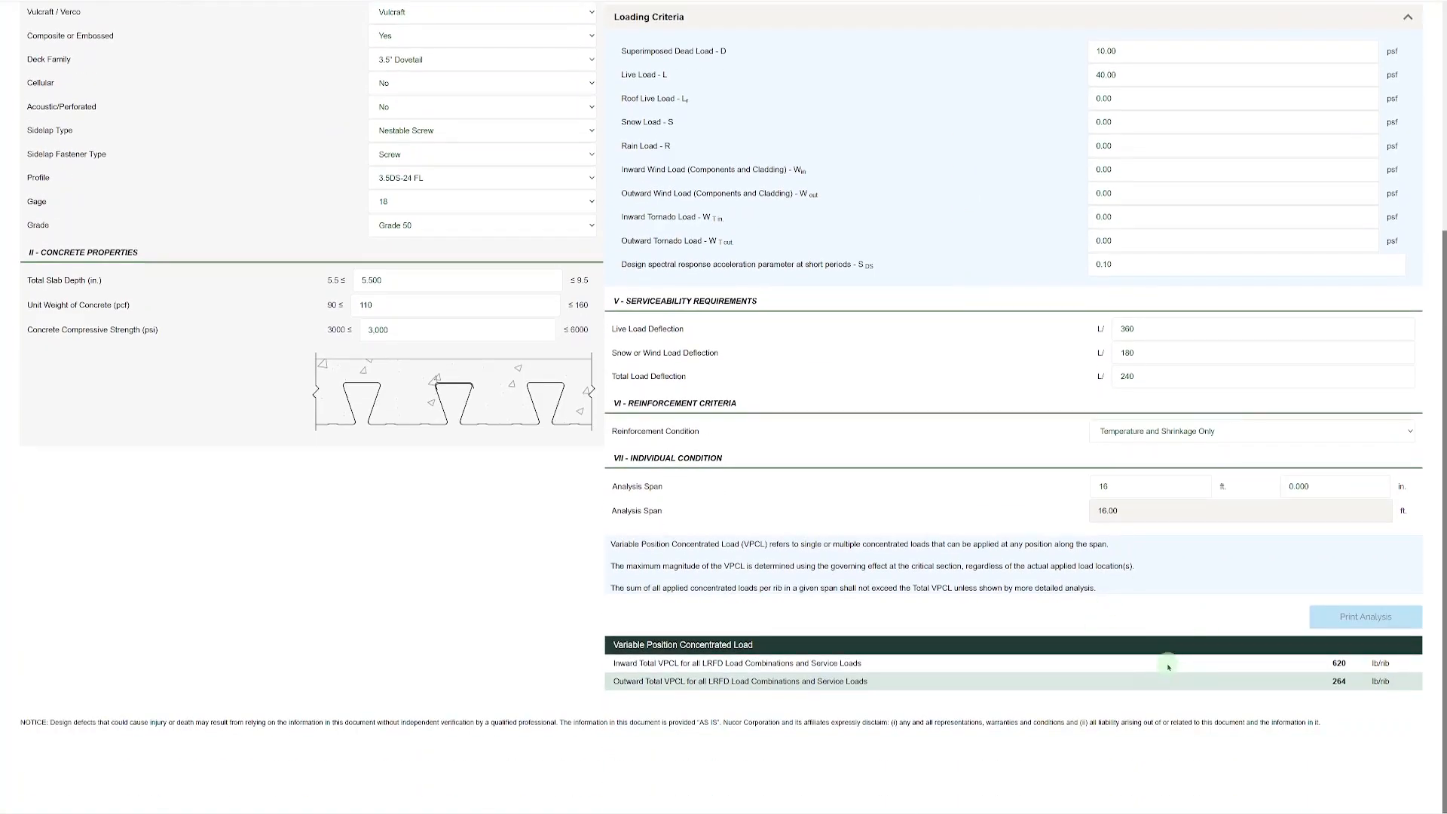
{"action": "scroll", "coordinate": [1165, 663], "scroll_direction": "up", "scroll_amount": 5}
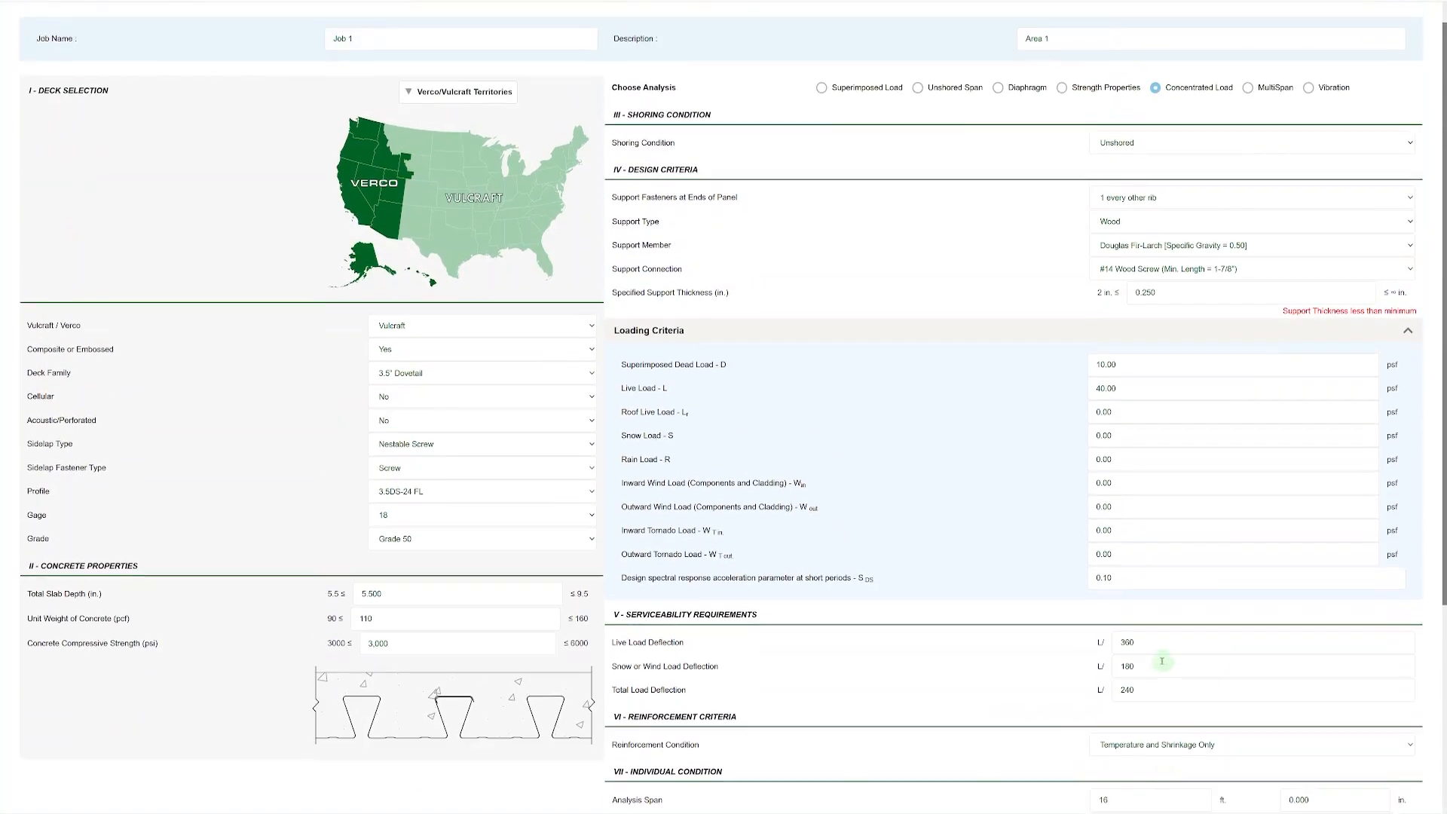
Switch the analysis to MultiSpan and check the time dependent deflection options for dead plus live load.
{"action": "left_click", "coordinate": [1247, 94]}
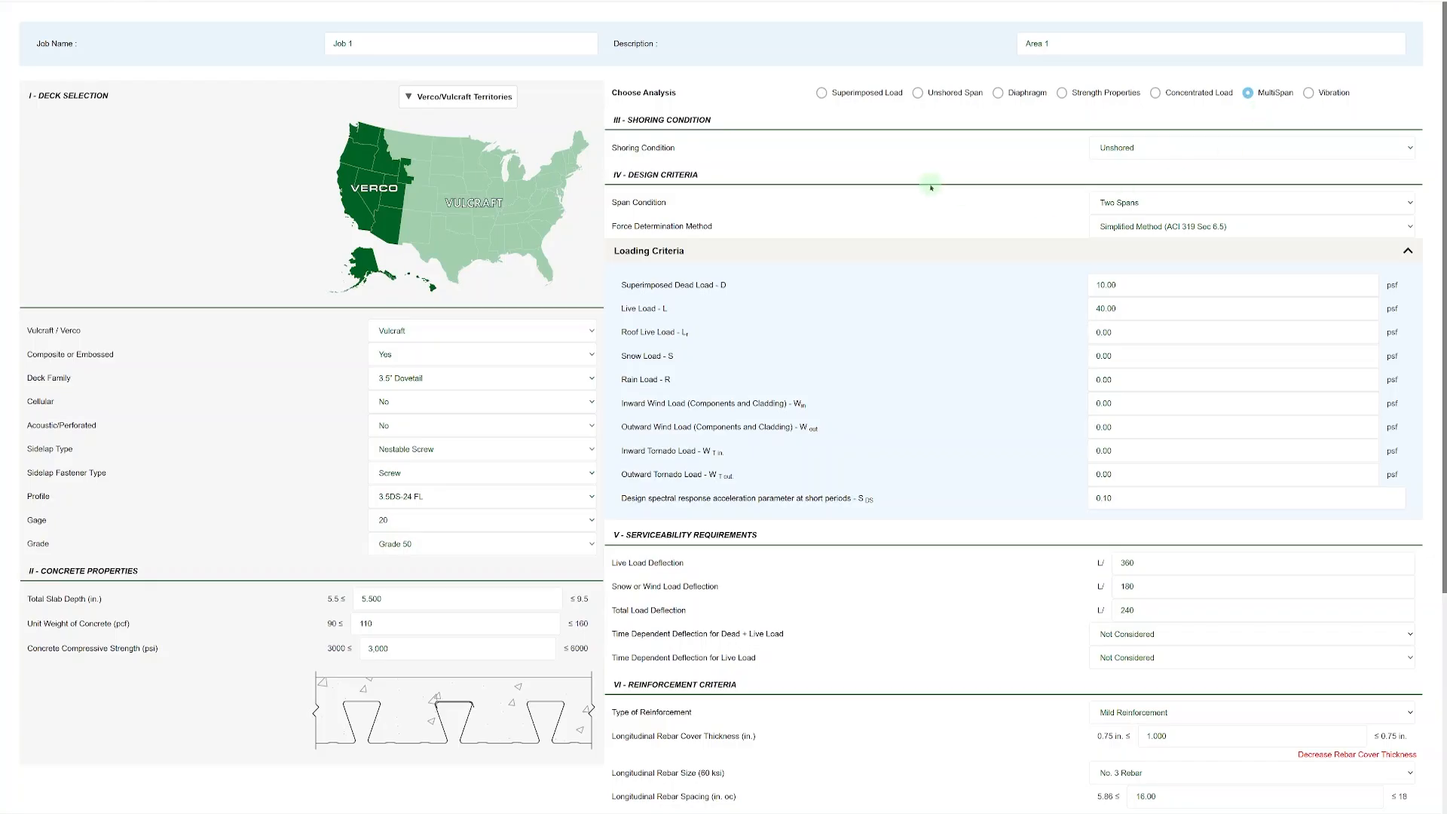
{"action": "scroll", "coordinate": [981, 225], "scroll_direction": "down", "scroll_amount": 4}
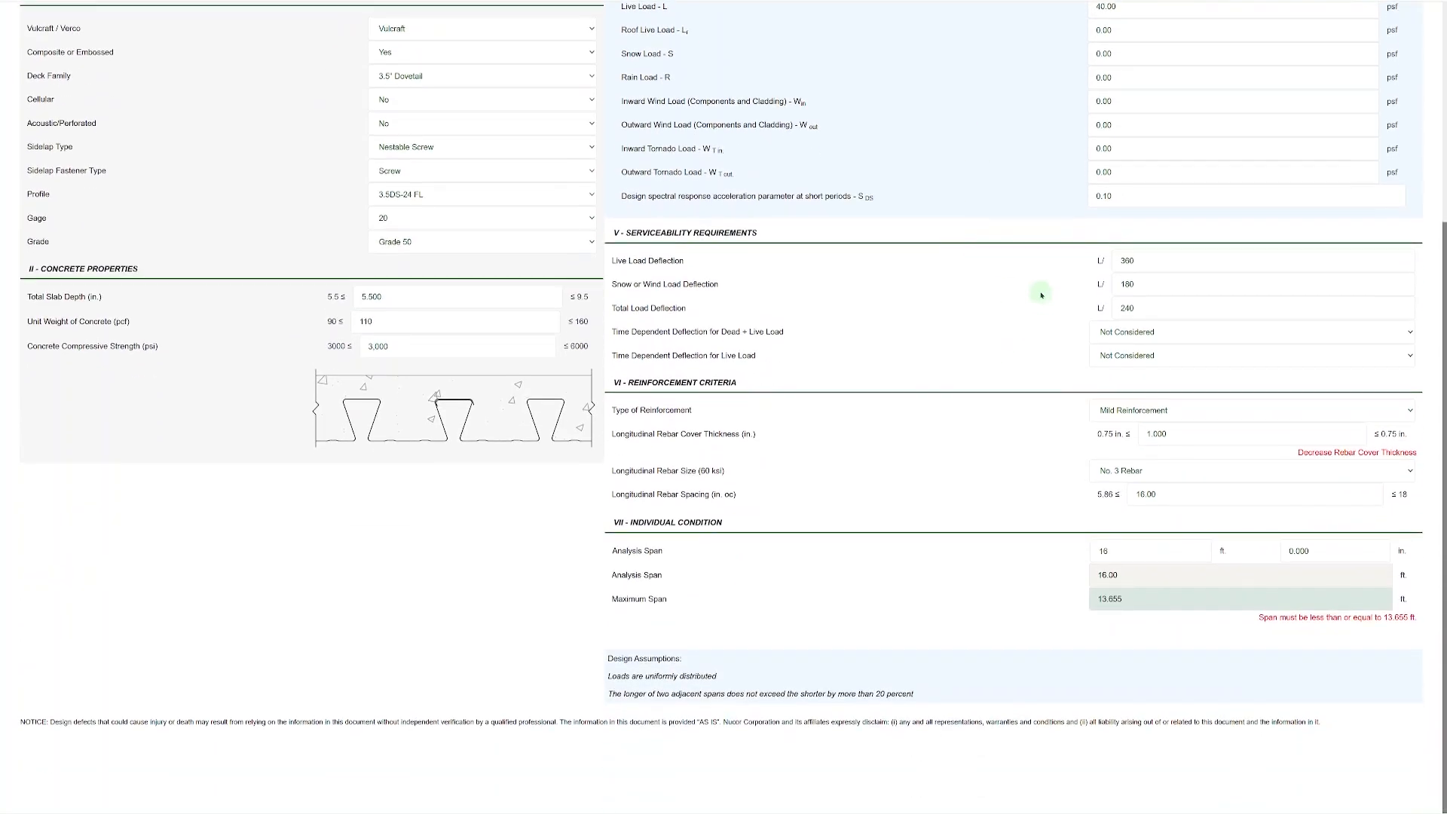
{"action": "left_click", "coordinate": [1129, 338]}
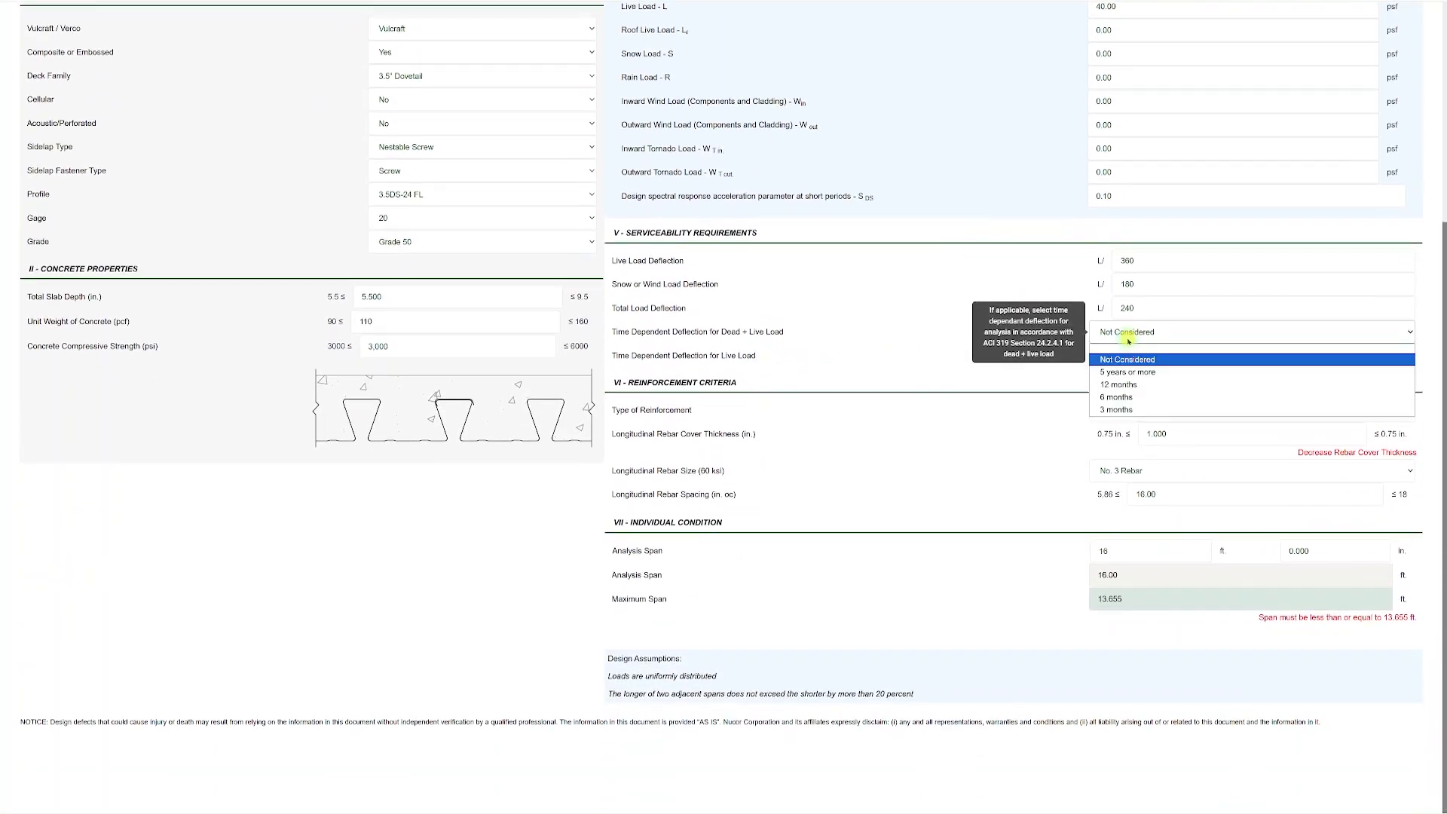
{"action": "left_click", "coordinate": [1128, 339]}
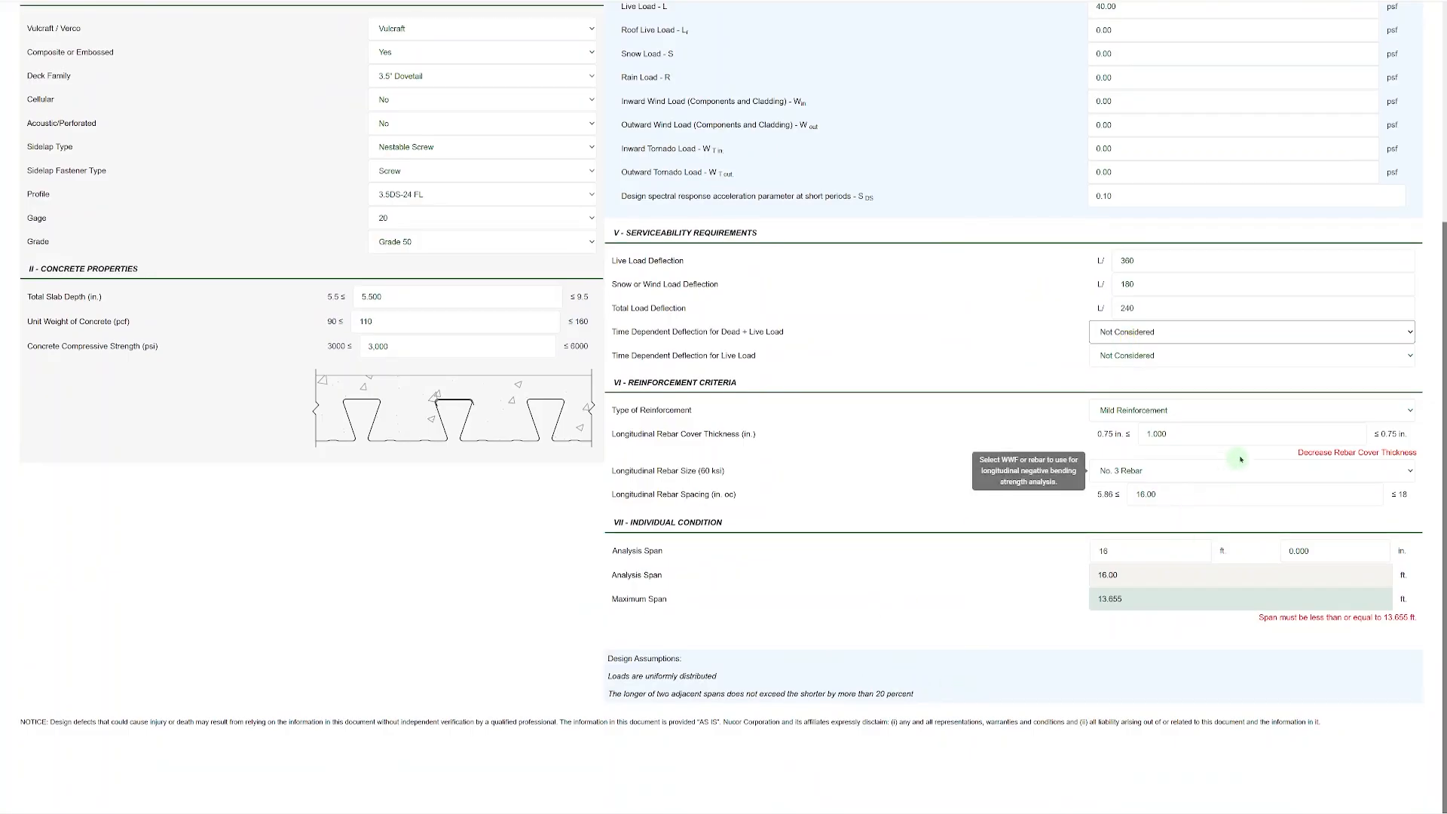
Set the longitudinal rebar cover thickness to 0.75 in. for the multispan analysis.
{"action": "triple_click", "coordinate": [1204, 435]}
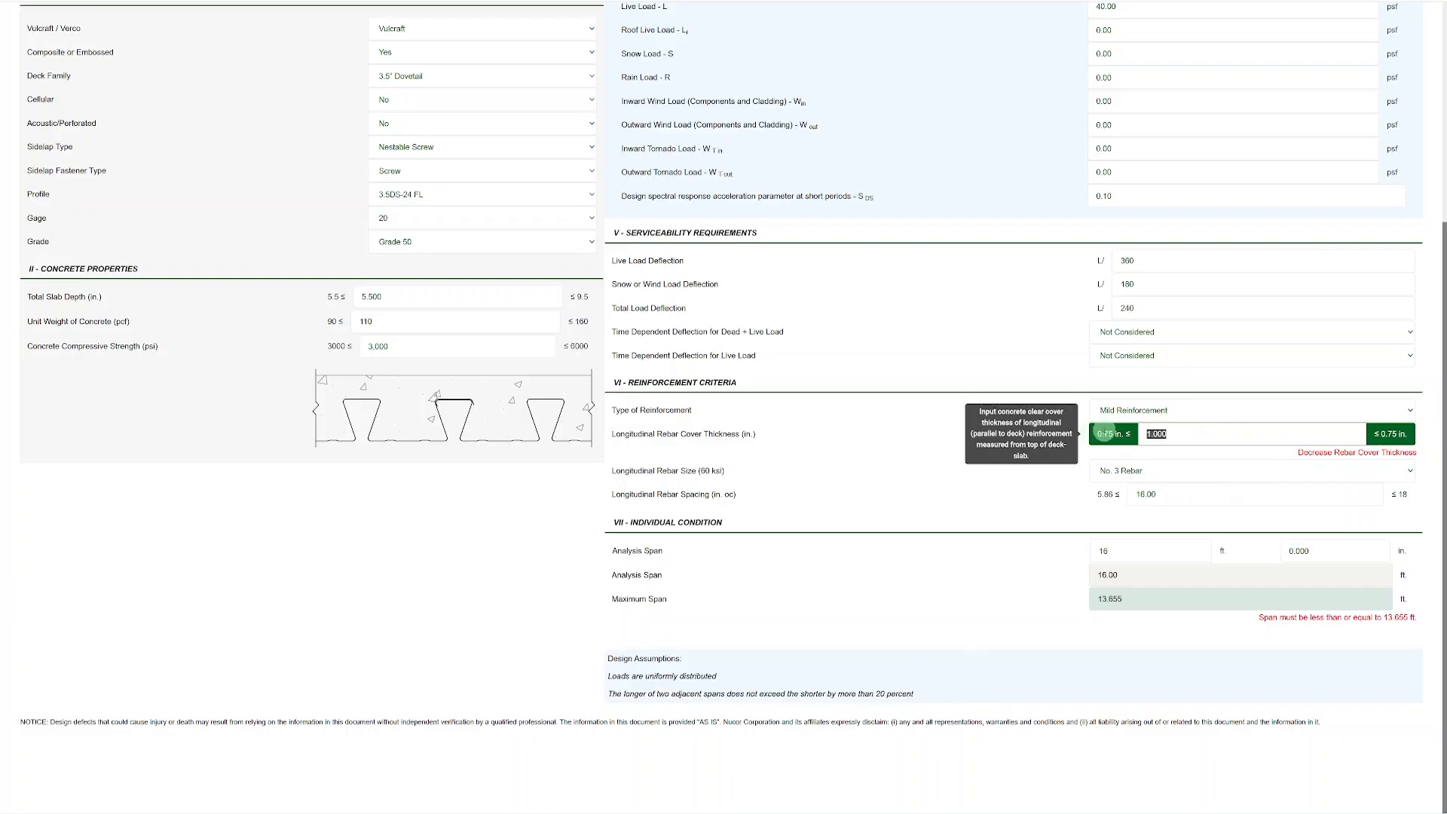
{"action": "type", "text": "0.075"}
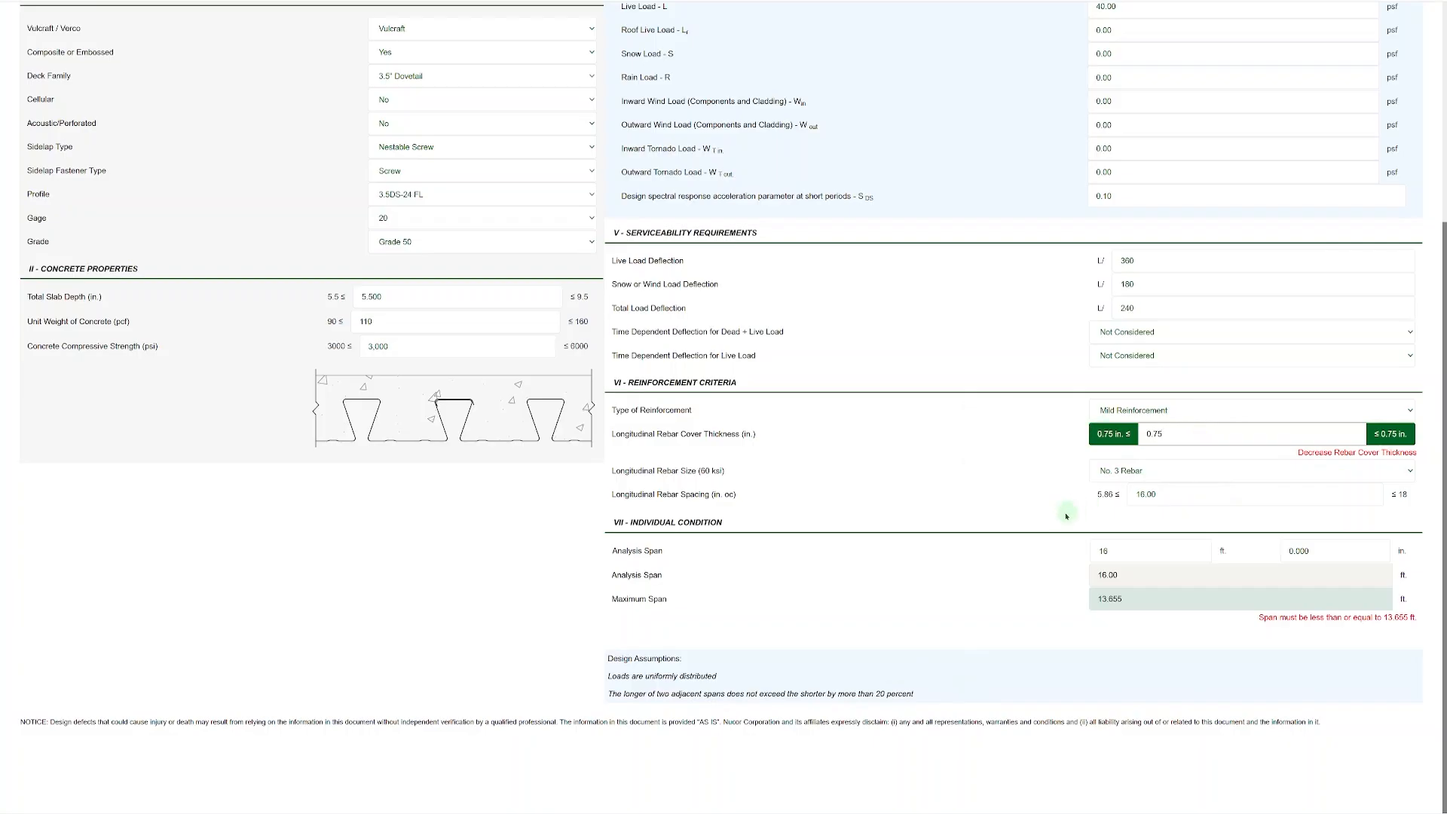
{"action": "left_click", "coordinate": [1068, 513]}
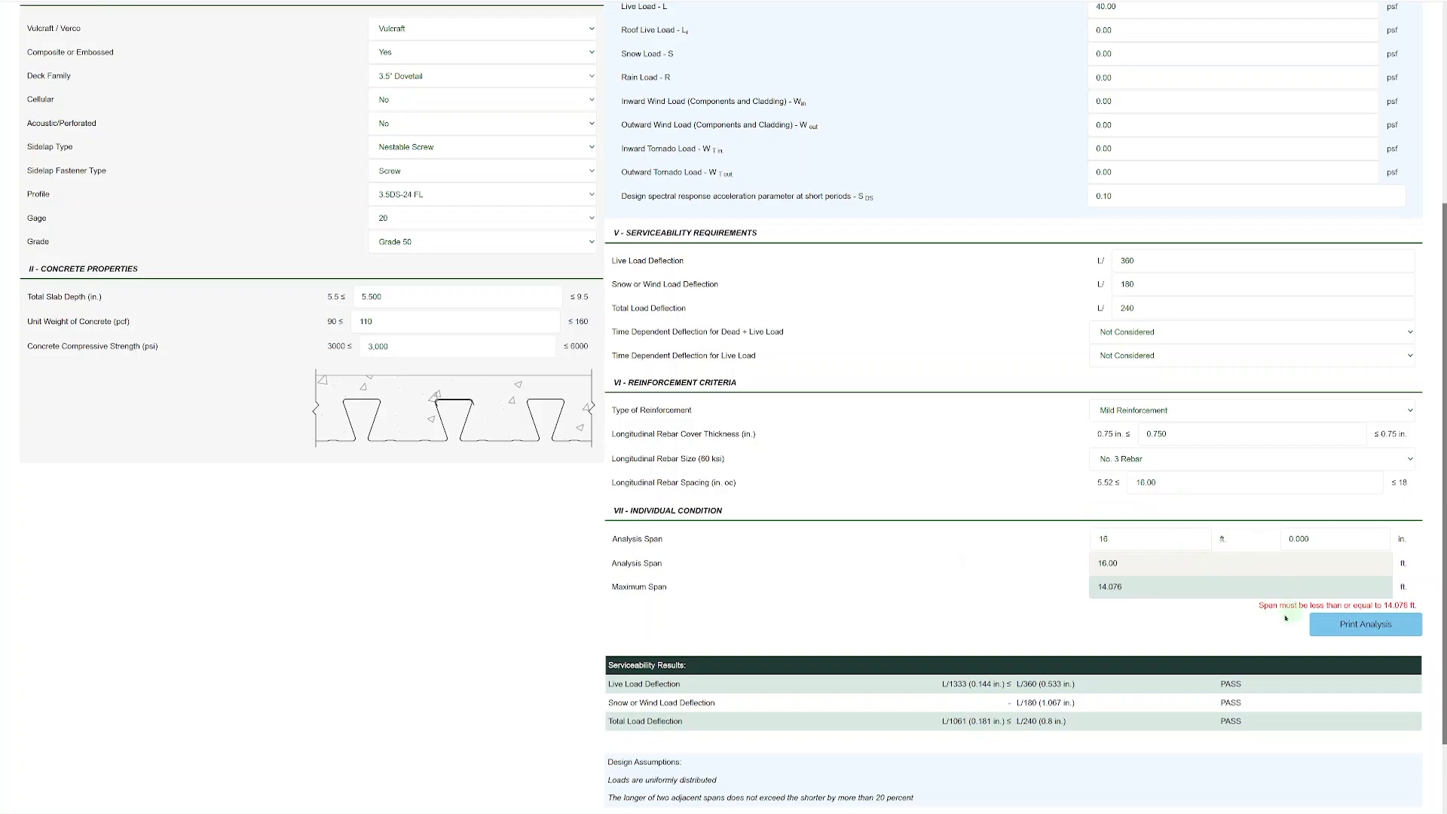
Set the multispan analysis span to 14 ft and check the serviceability results and design assumptions.
{"action": "double_click", "coordinate": [1149, 543]}
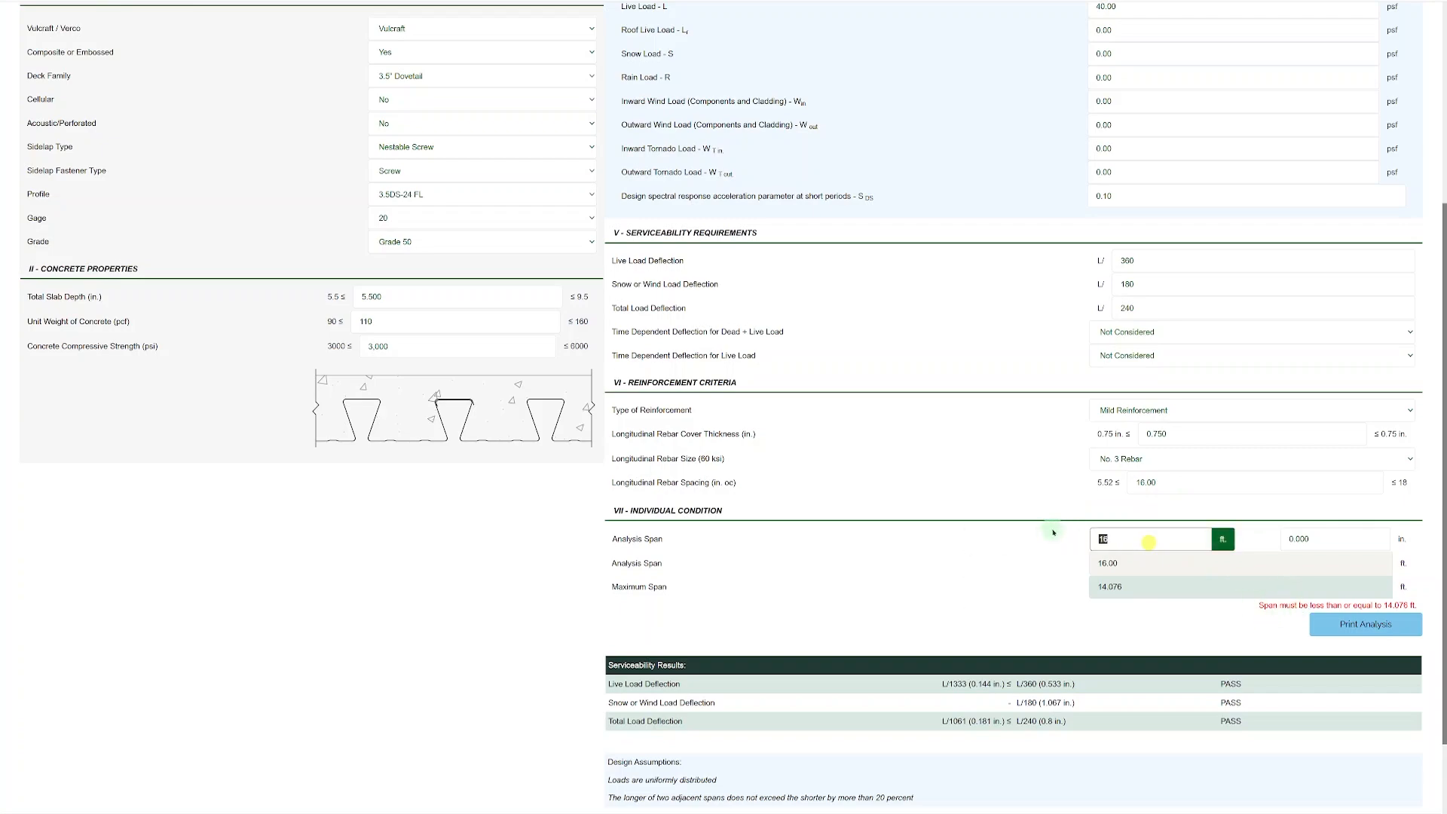
{"action": "type", "text": "14"}
{"action": "left_click", "coordinate": [1026, 540]}
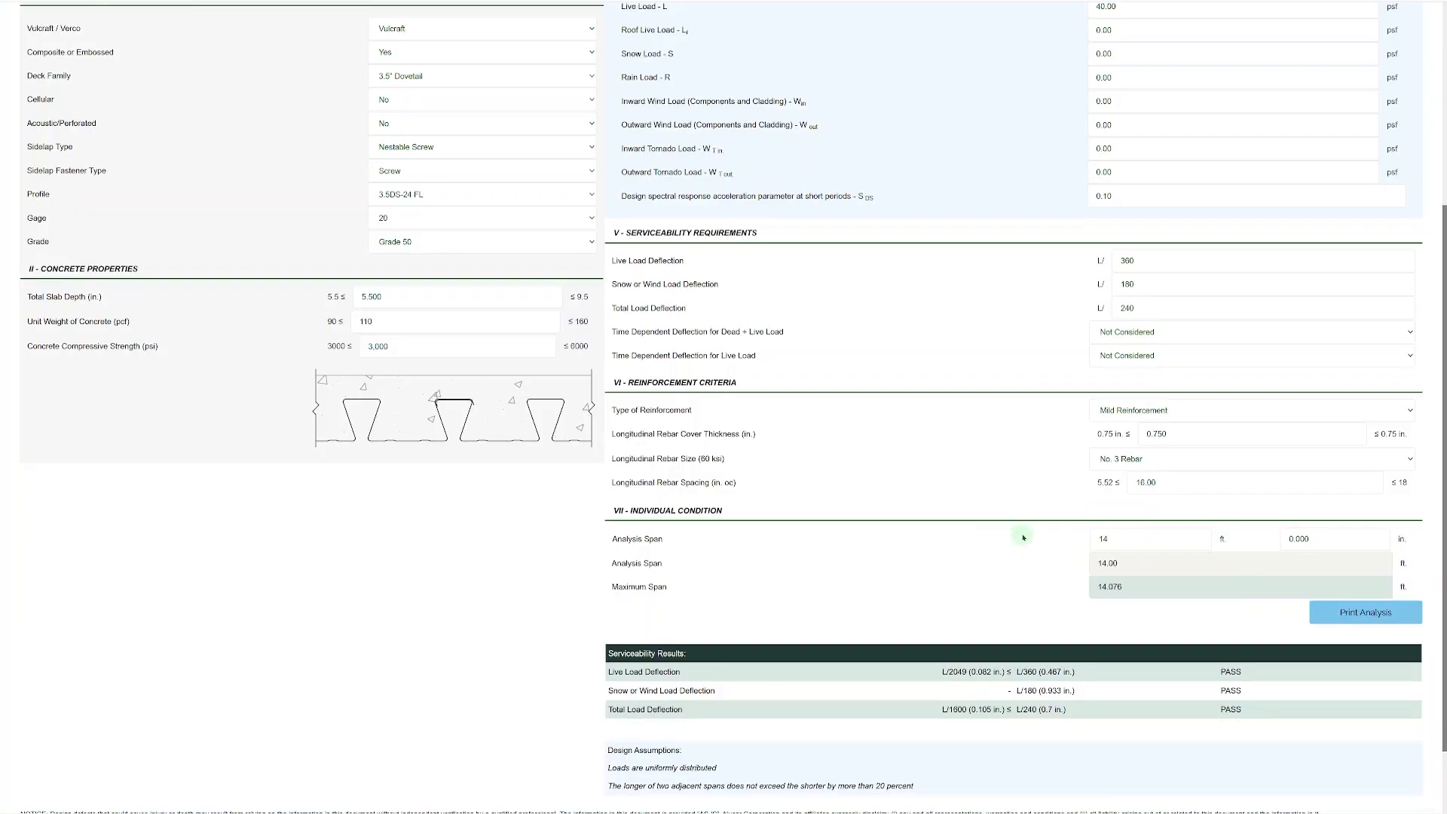
{"action": "scroll", "coordinate": [1037, 539], "scroll_direction": "down", "scroll_amount": 1}
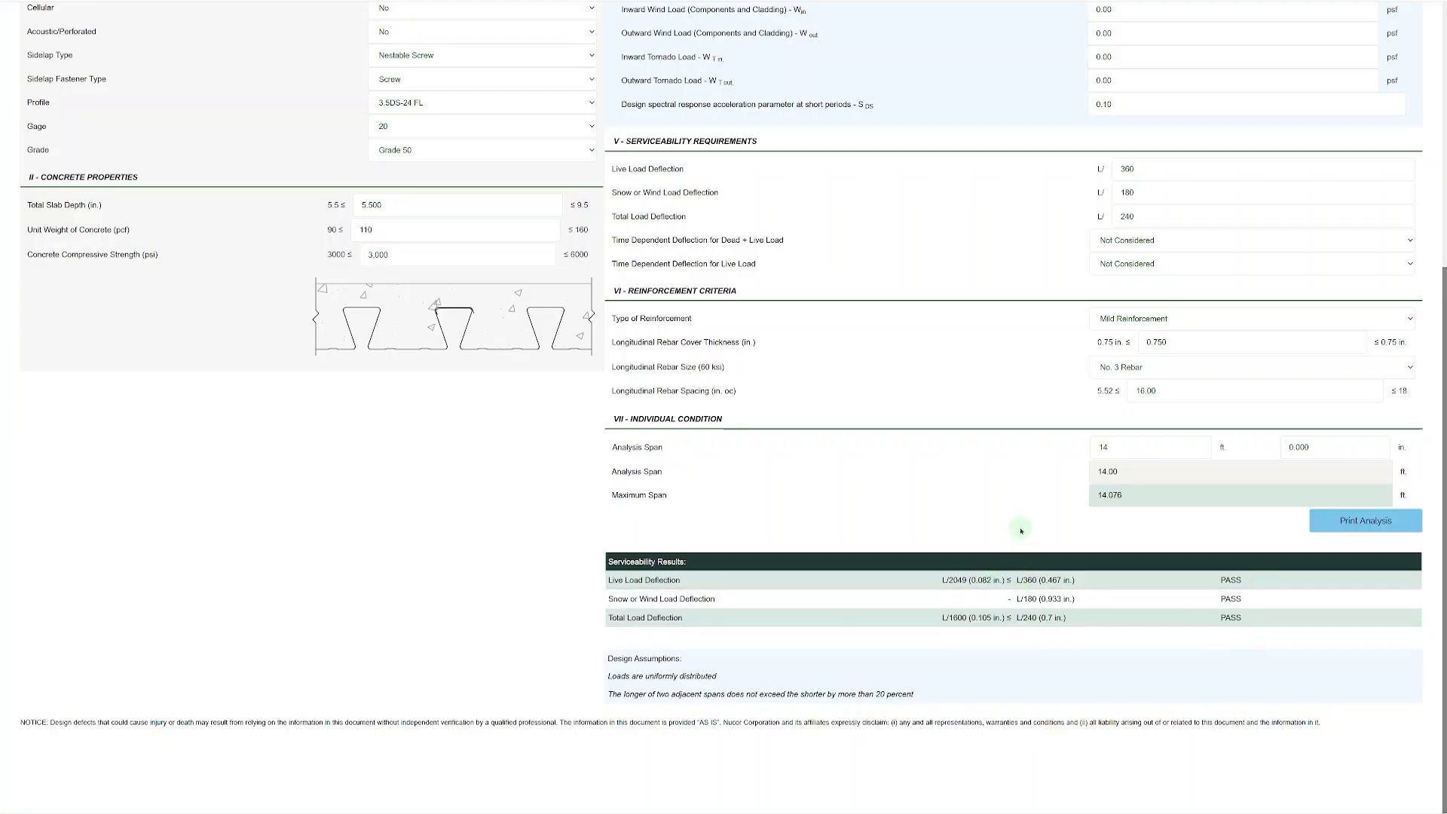
{"action": "scroll", "coordinate": [1025, 528], "scroll_direction": "up", "scroll_amount": 5}
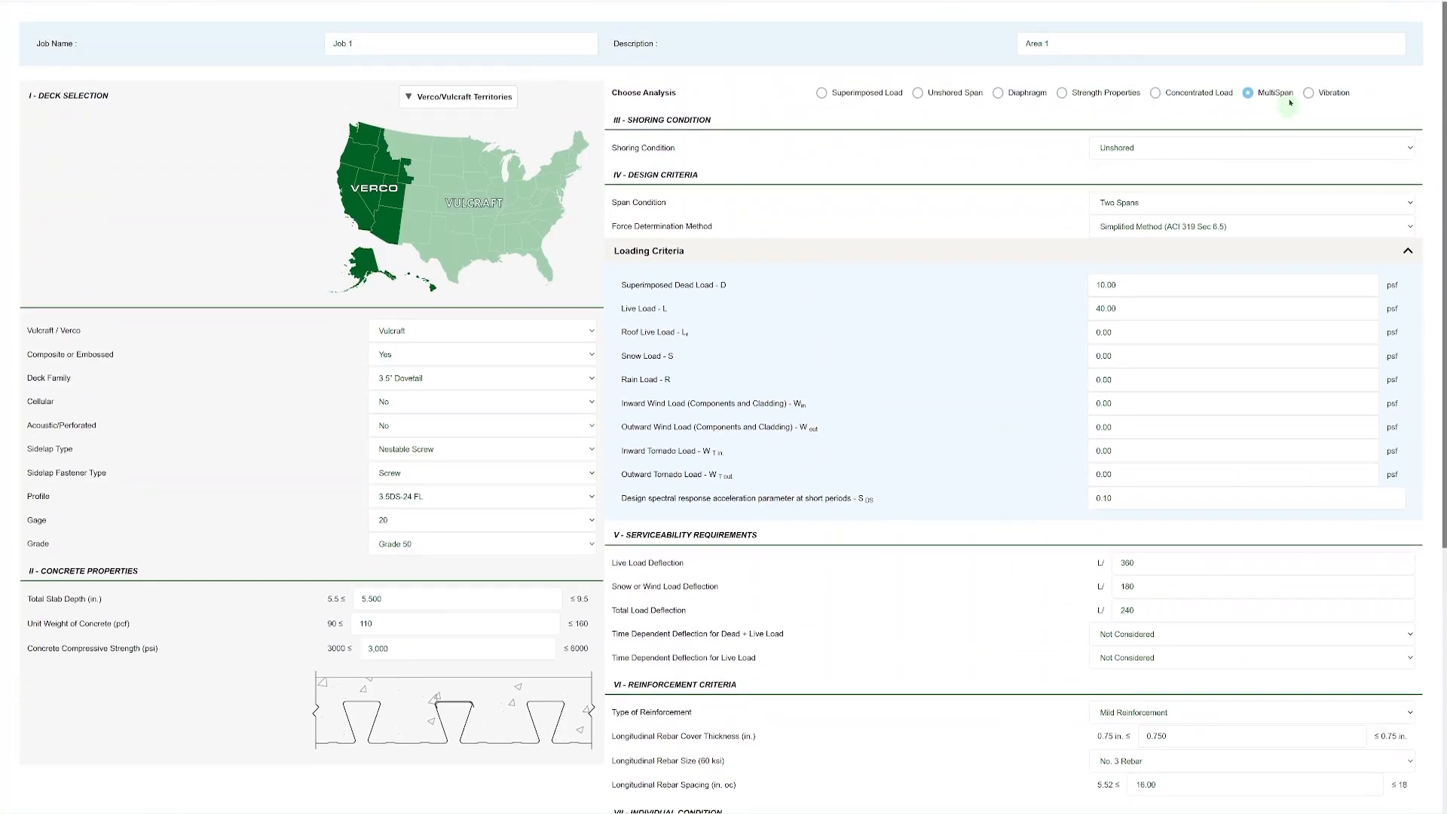
Switch the analysis to Vibration and examine its deck-slab end condition options, superimposed load inputs and harmonic natural frequency results.
{"action": "left_click", "coordinate": [1309, 94]}
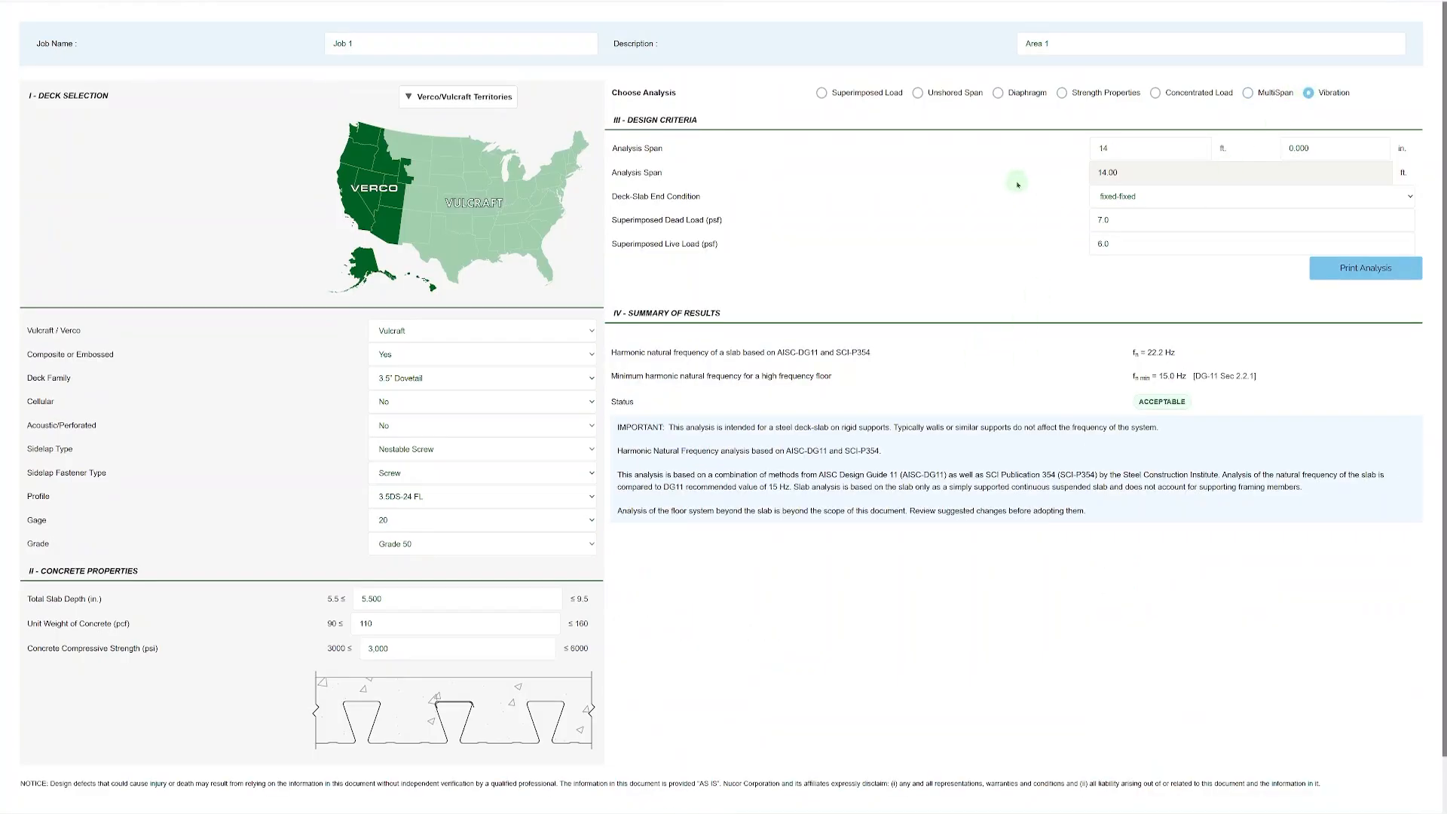
{"action": "left_click", "coordinate": [1169, 199]}
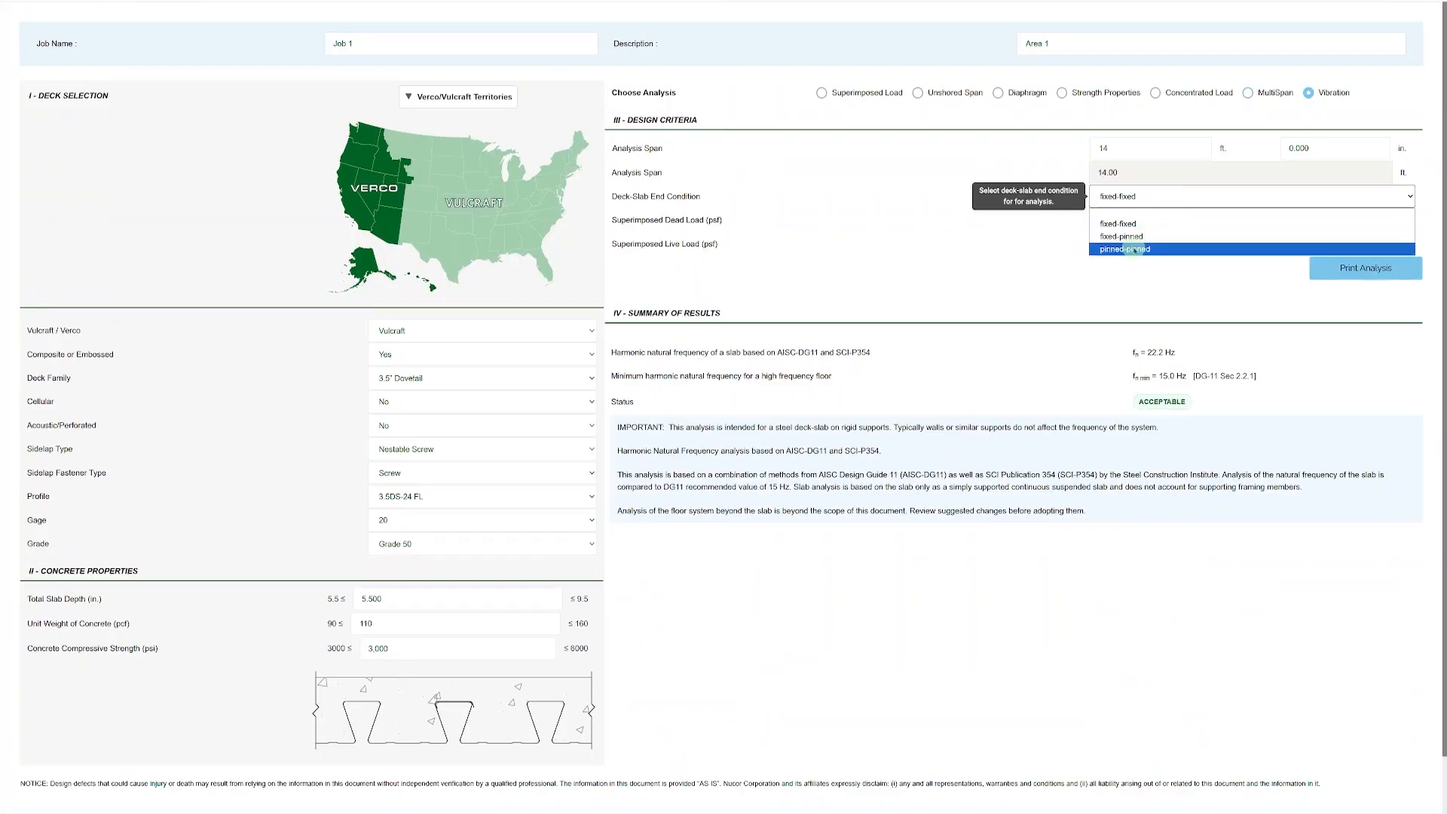
{"action": "left_click", "coordinate": [1140, 238]}
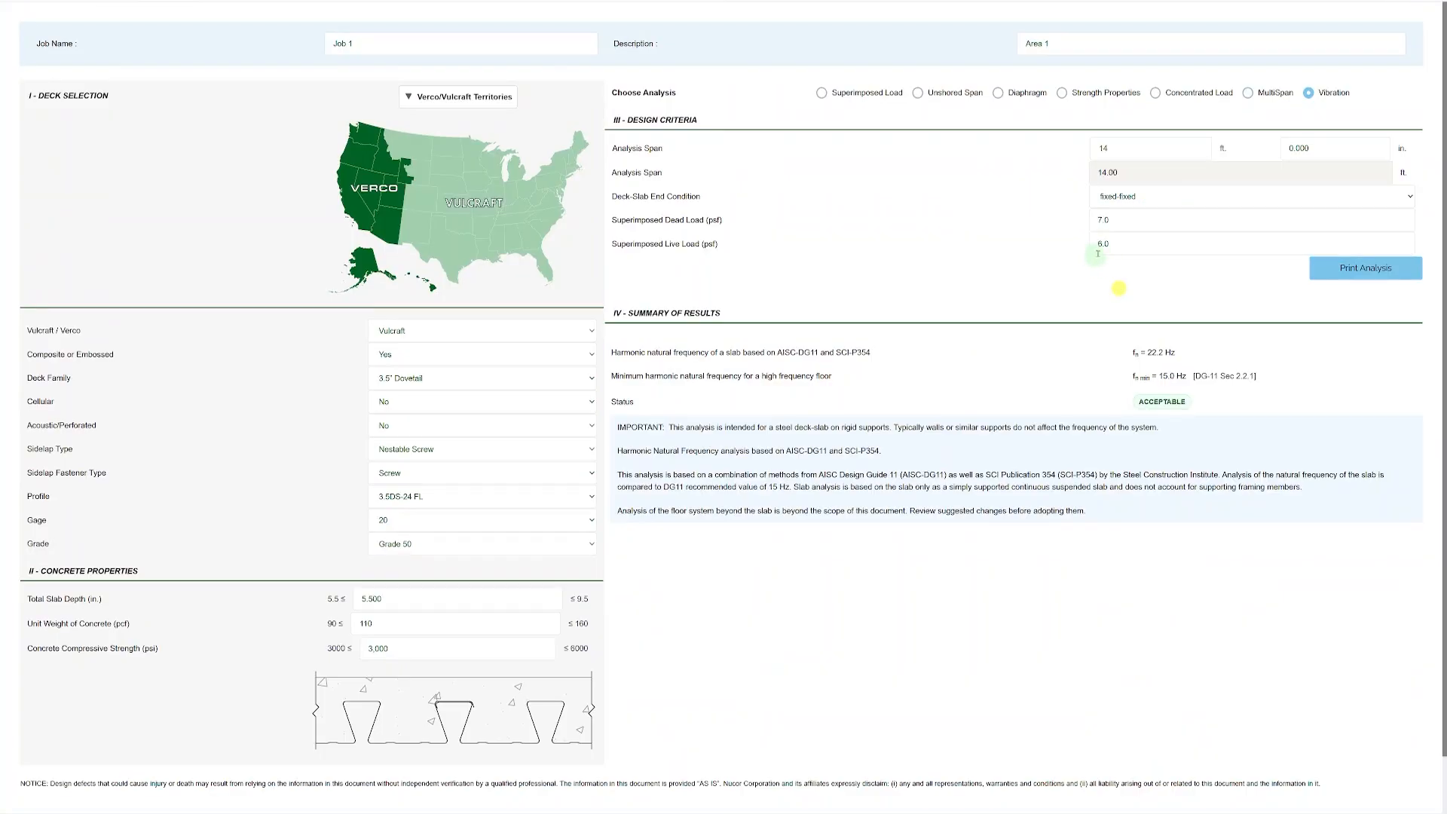
{"action": "left_click", "coordinate": [1128, 219]}
{"action": "left_click", "coordinate": [1125, 242]}
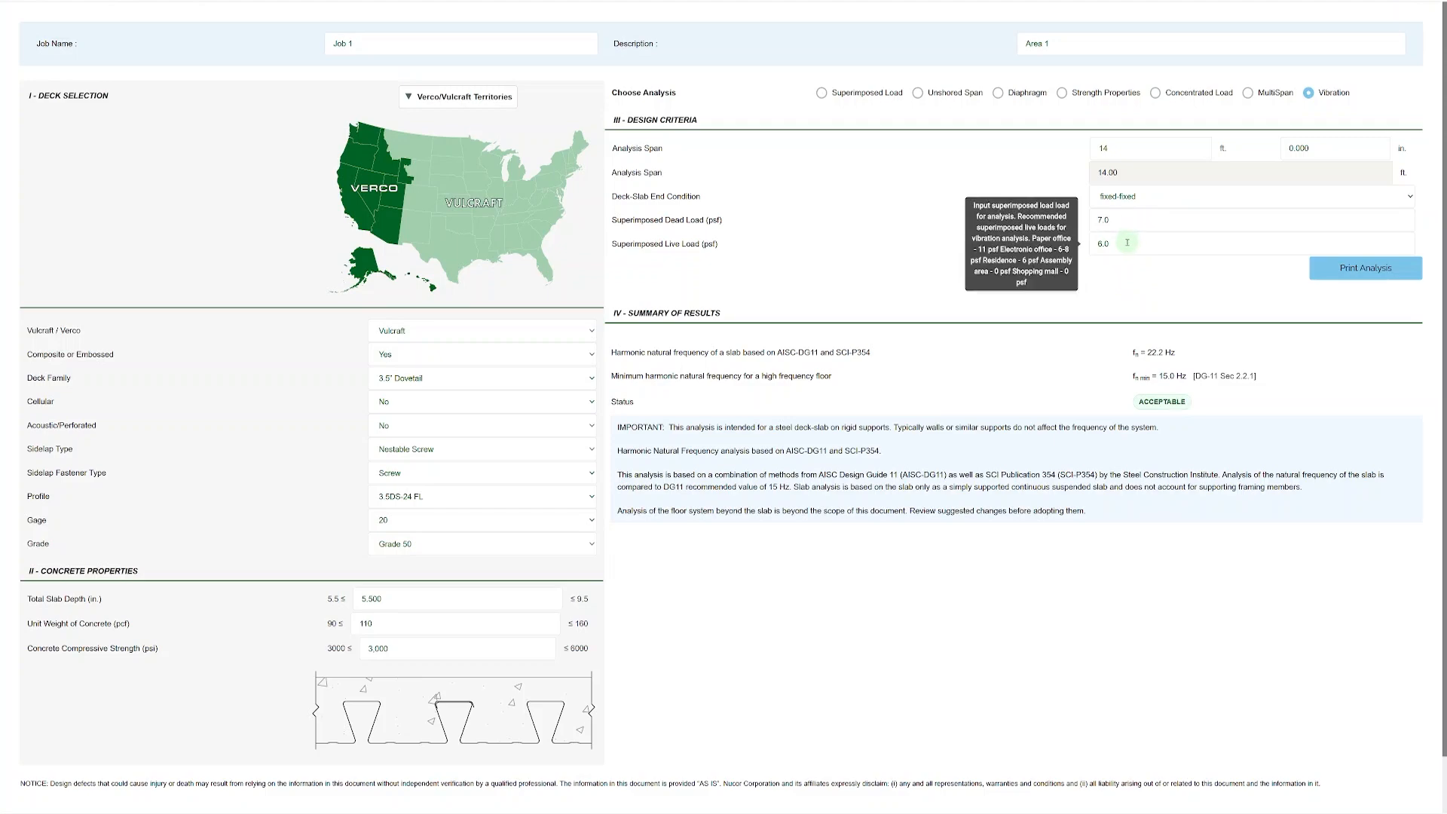
{"action": "left_click", "coordinate": [1127, 223]}
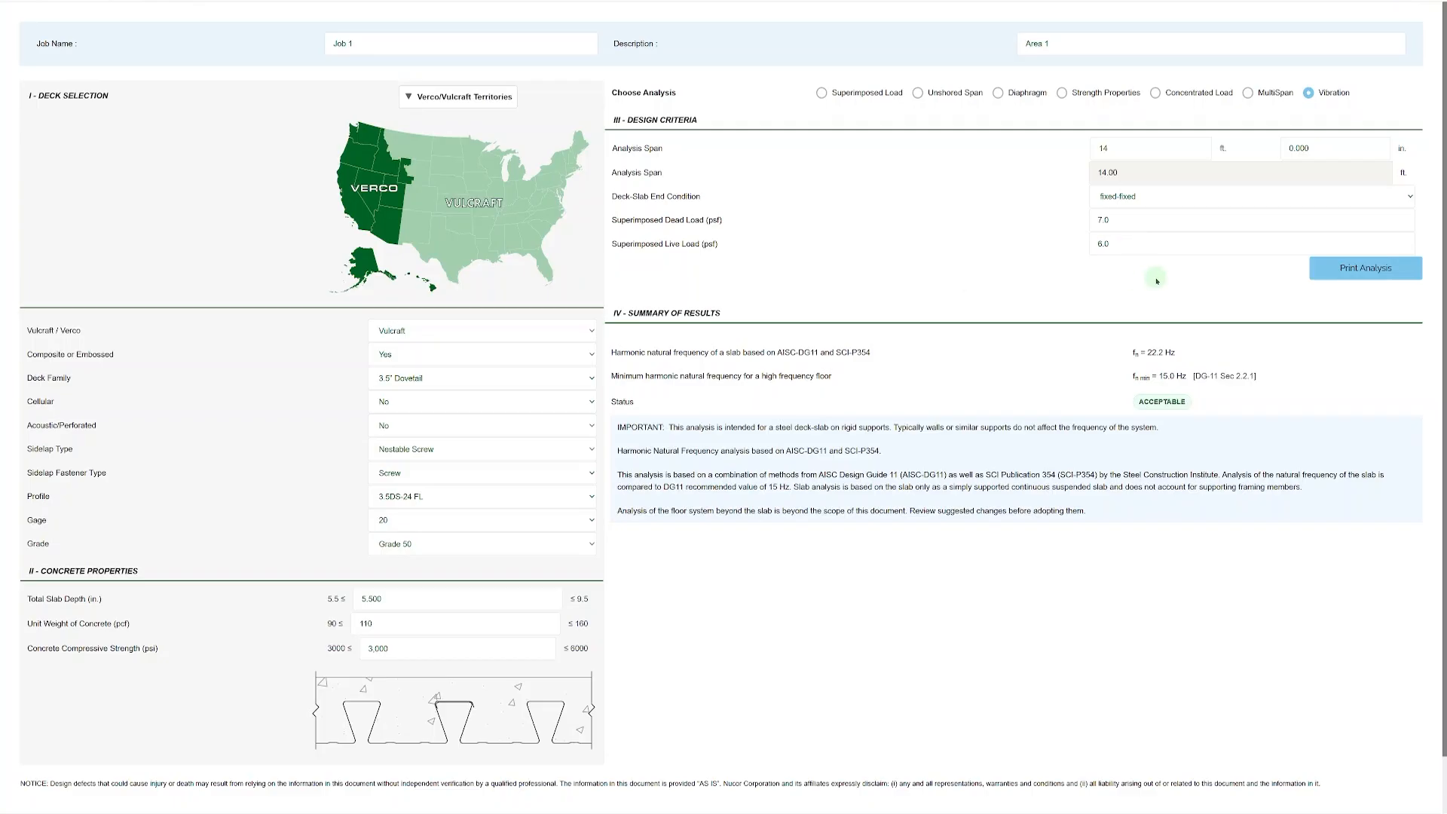
{"action": "scroll", "coordinate": [1159, 282], "scroll_direction": "down", "scroll_amount": 1}
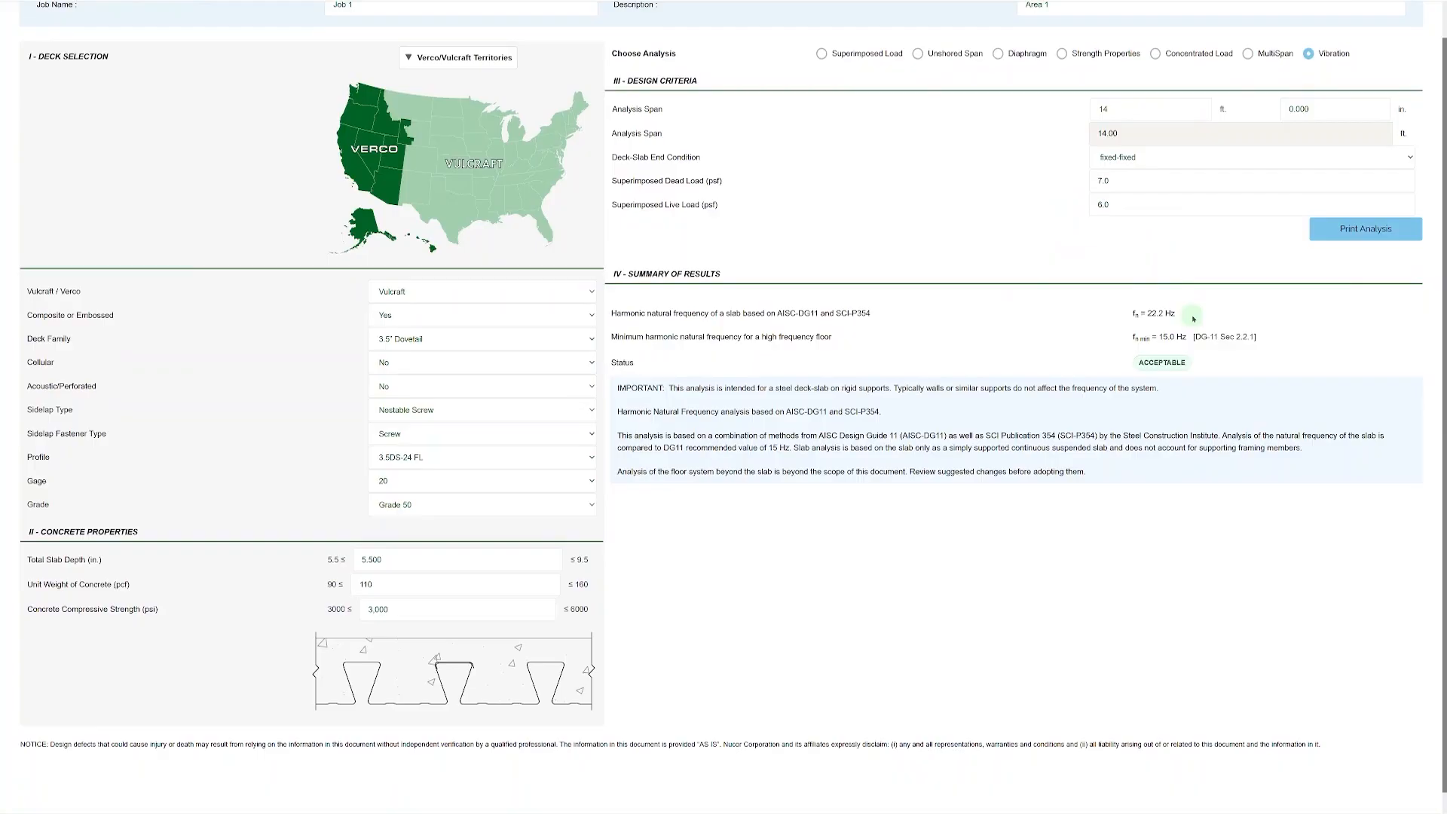
{"action": "scroll", "coordinate": [1194, 319], "scroll_direction": "down", "scroll_amount": 1}
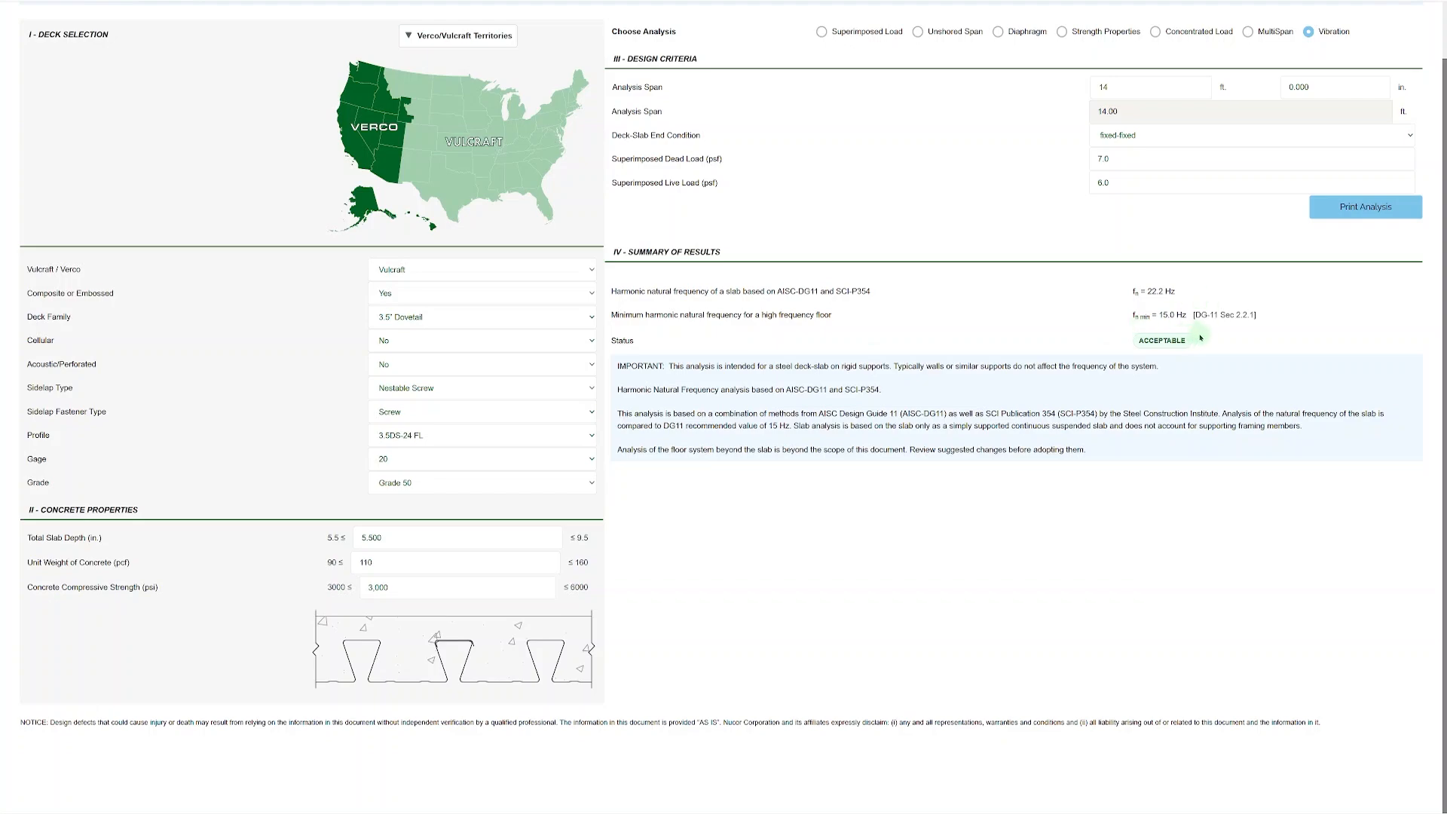
{"action": "scroll", "coordinate": [1041, 332], "scroll_direction": "up", "scroll_amount": 3}
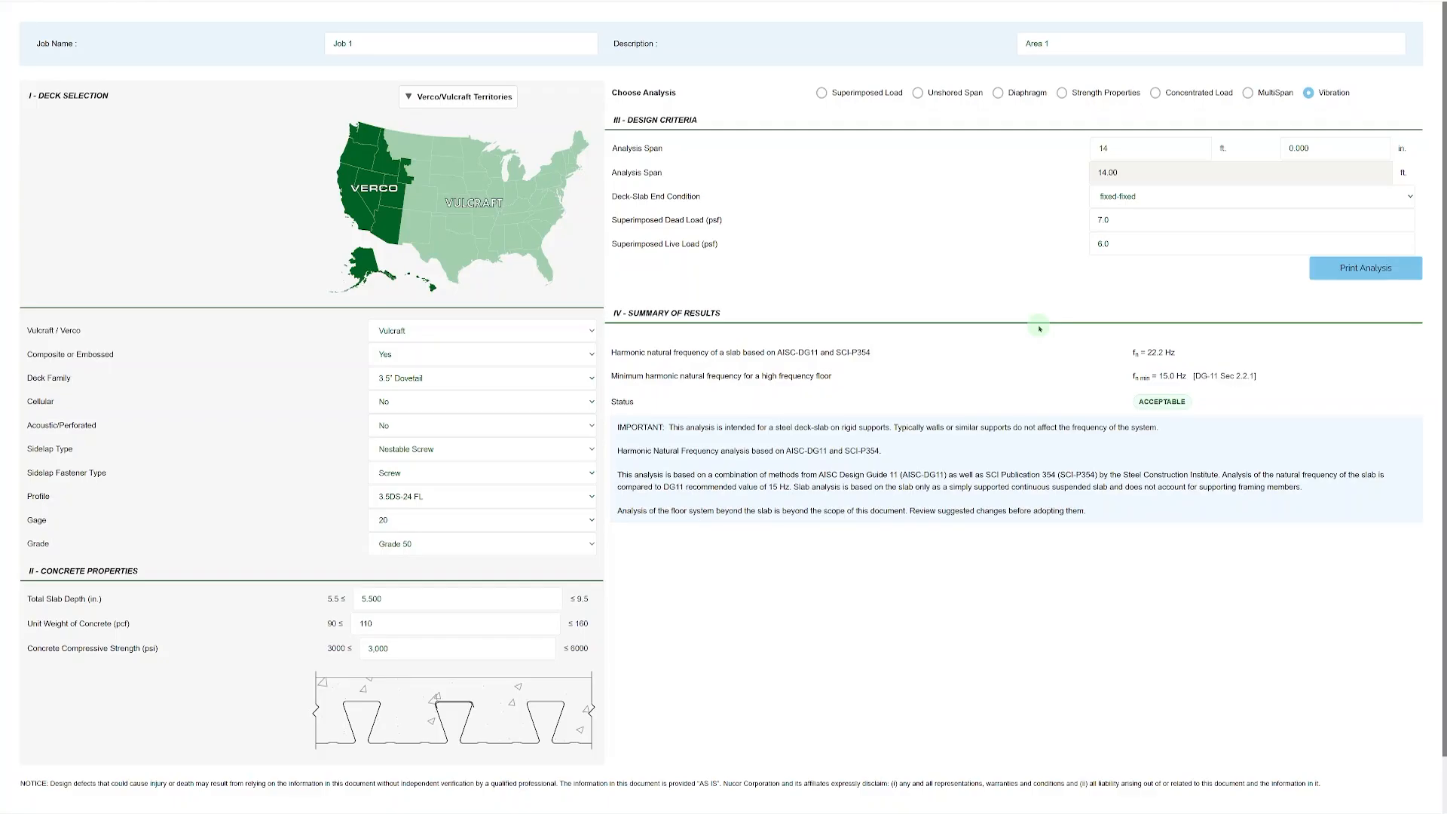
Change the deck family to 3" VL Deck and switch the analysis to Superimposed Load.
{"action": "left_click", "coordinate": [443, 386]}
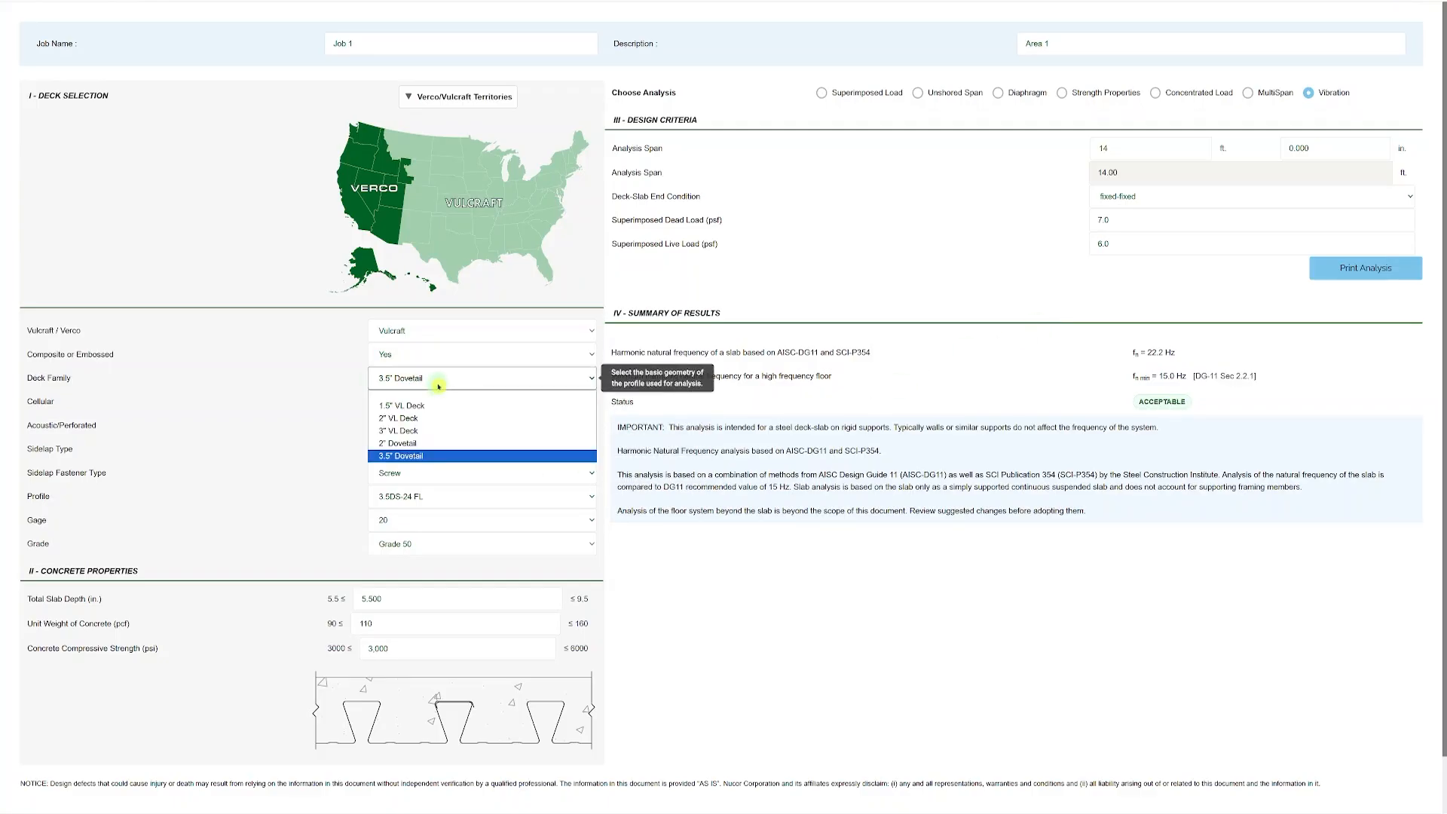
{"action": "left_click", "coordinate": [426, 431]}
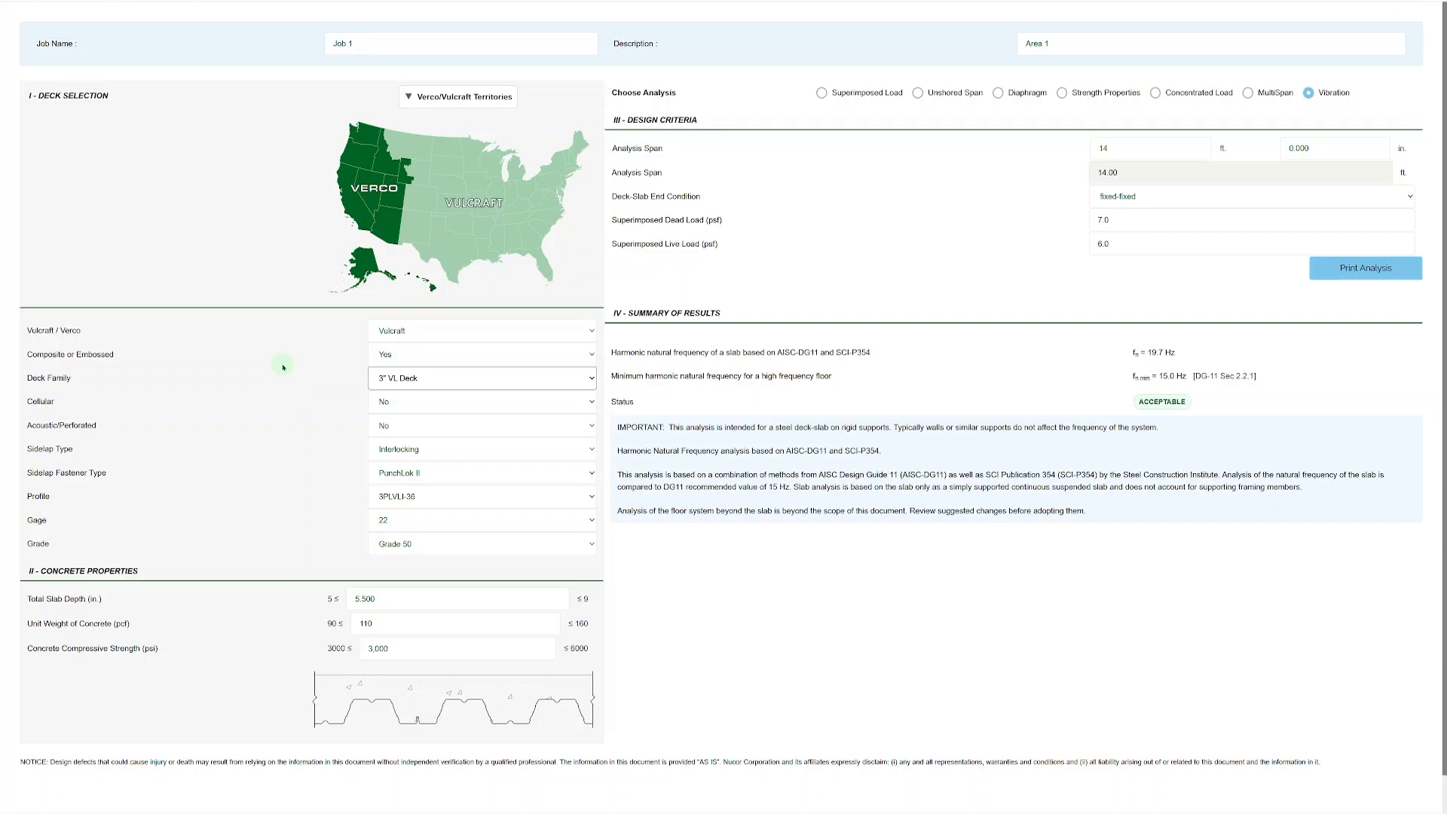
{"action": "left_click", "coordinate": [821, 92]}
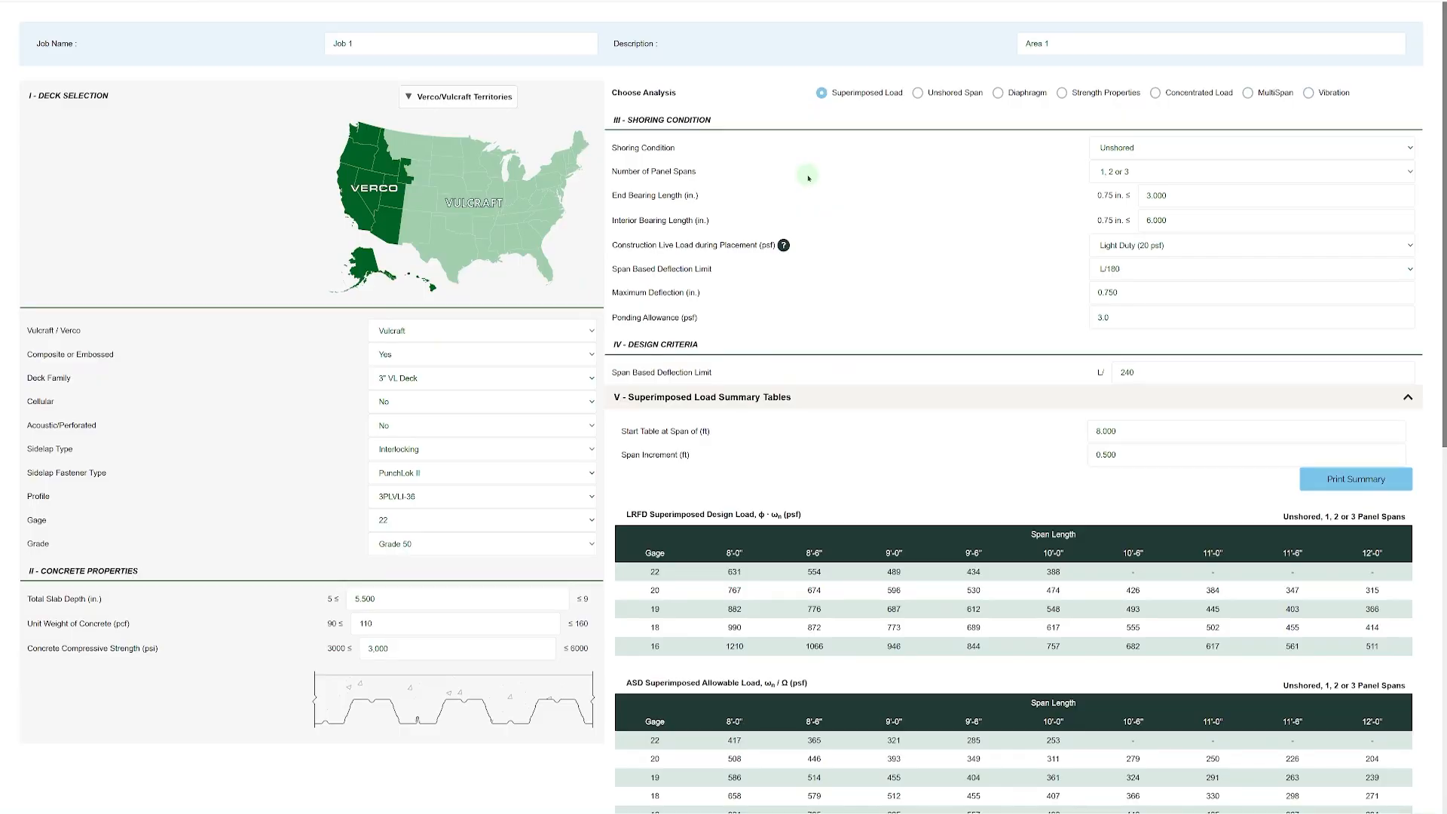